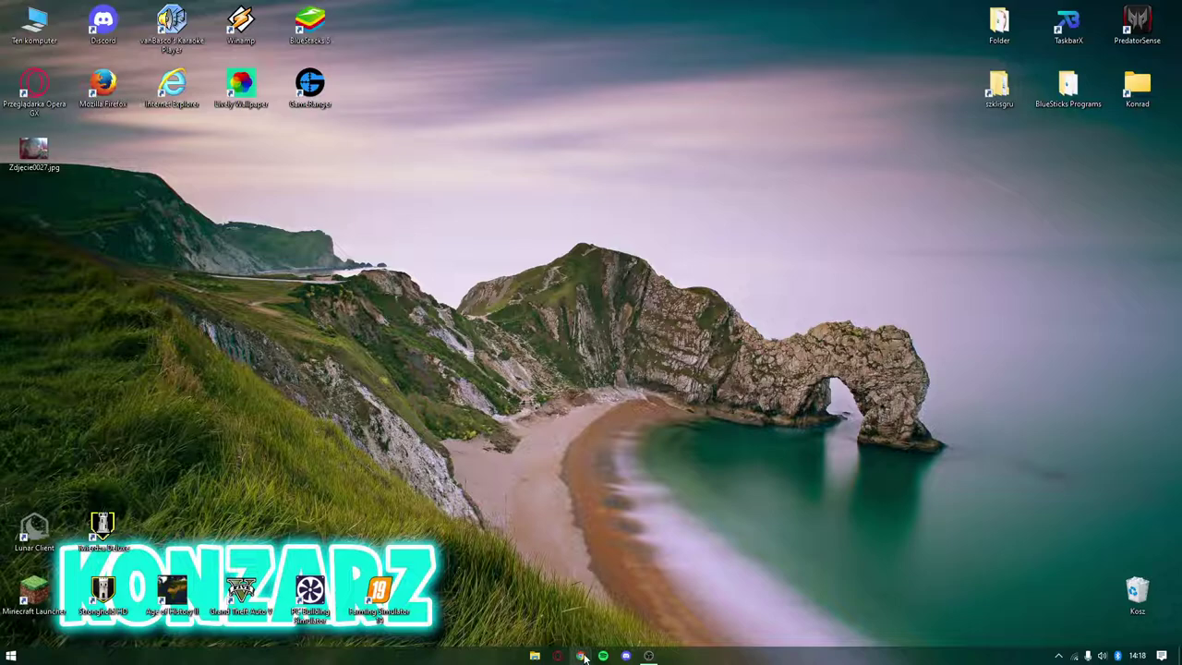
Open the Chrome browser with a single new tab showing the Google search page
{"action": "left_click_drag", "start_coordinate": [785, 338], "coordinate": [554, 240]}
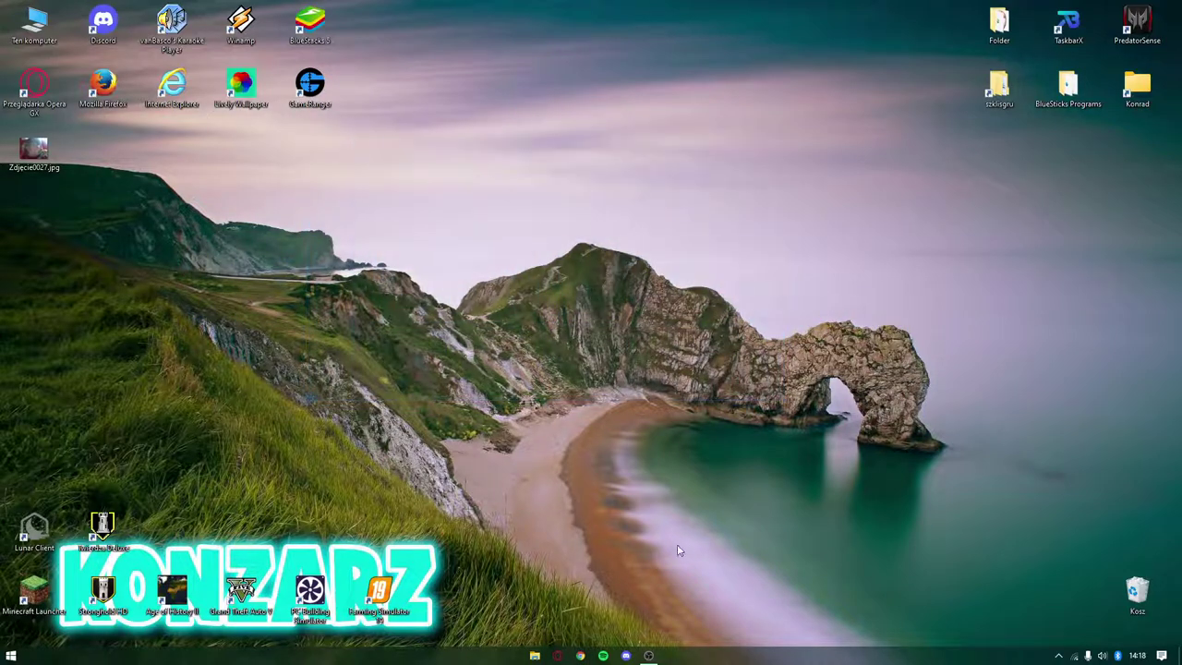
{"action": "left_click", "coordinate": [588, 656]}
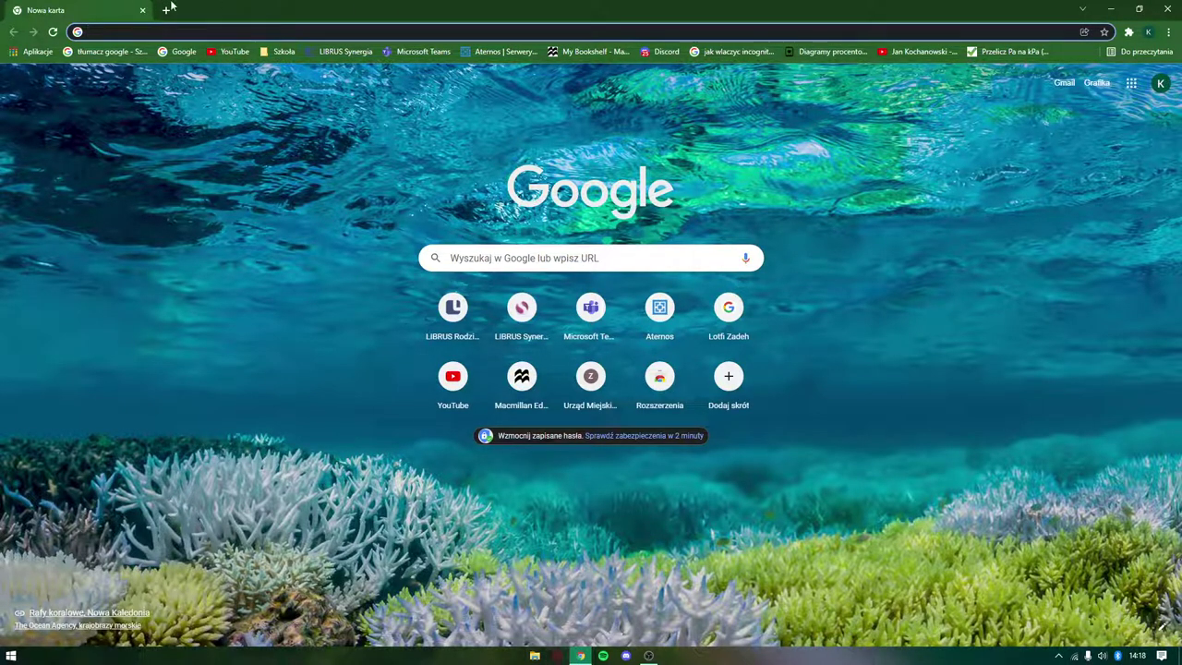
{"action": "left_click", "coordinate": [423, 267]}
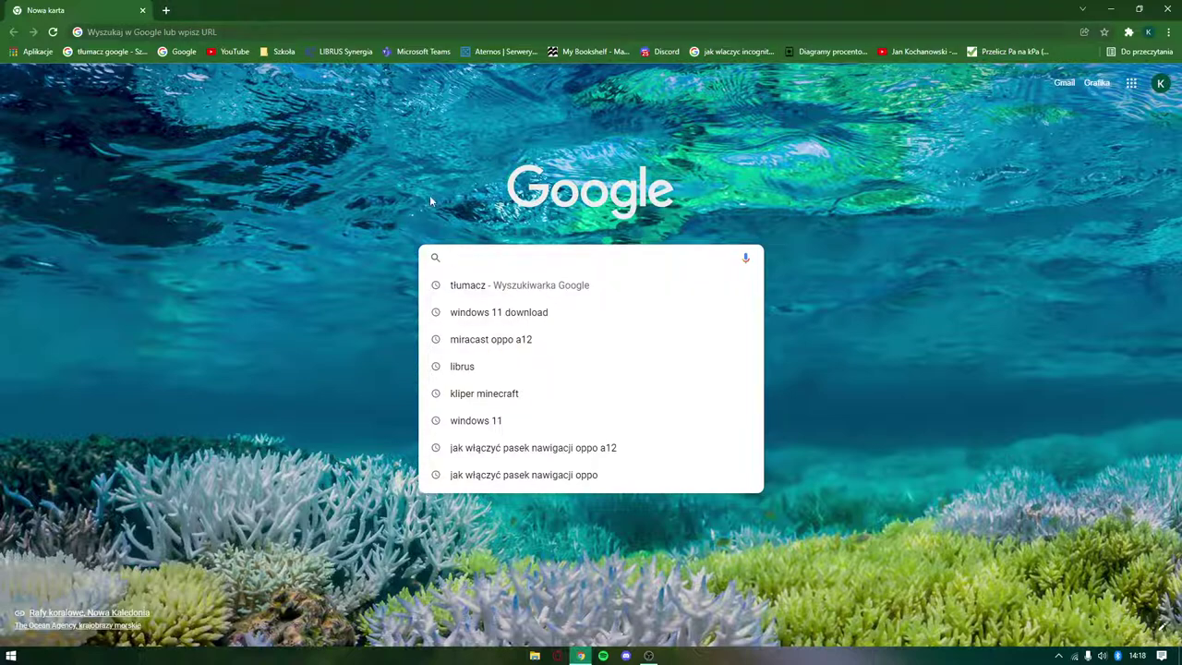
{"action": "left_click", "coordinate": [166, 10]}
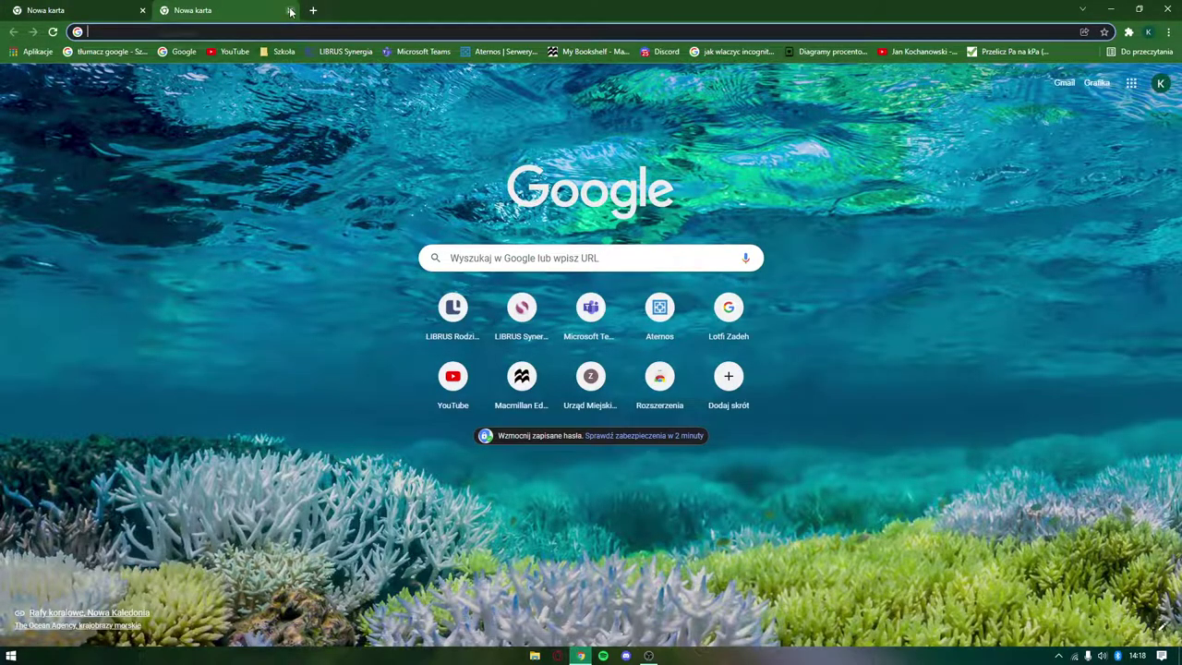
{"action": "left_click", "coordinate": [289, 12]}
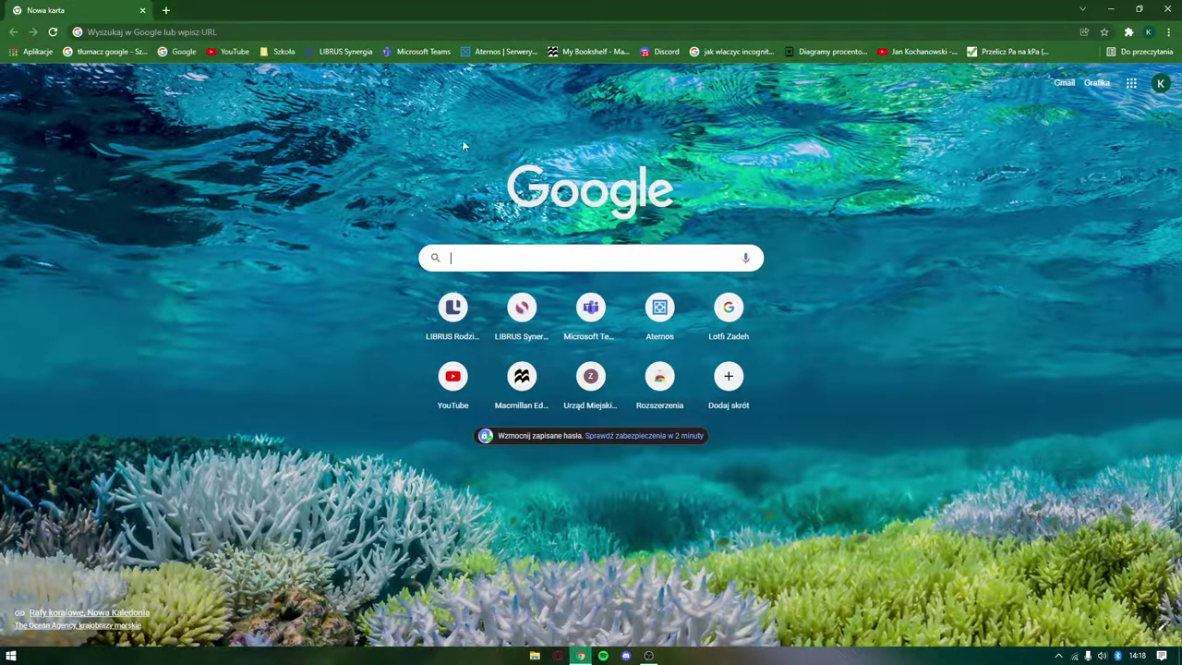
{"action": "left_click", "coordinate": [522, 251]}
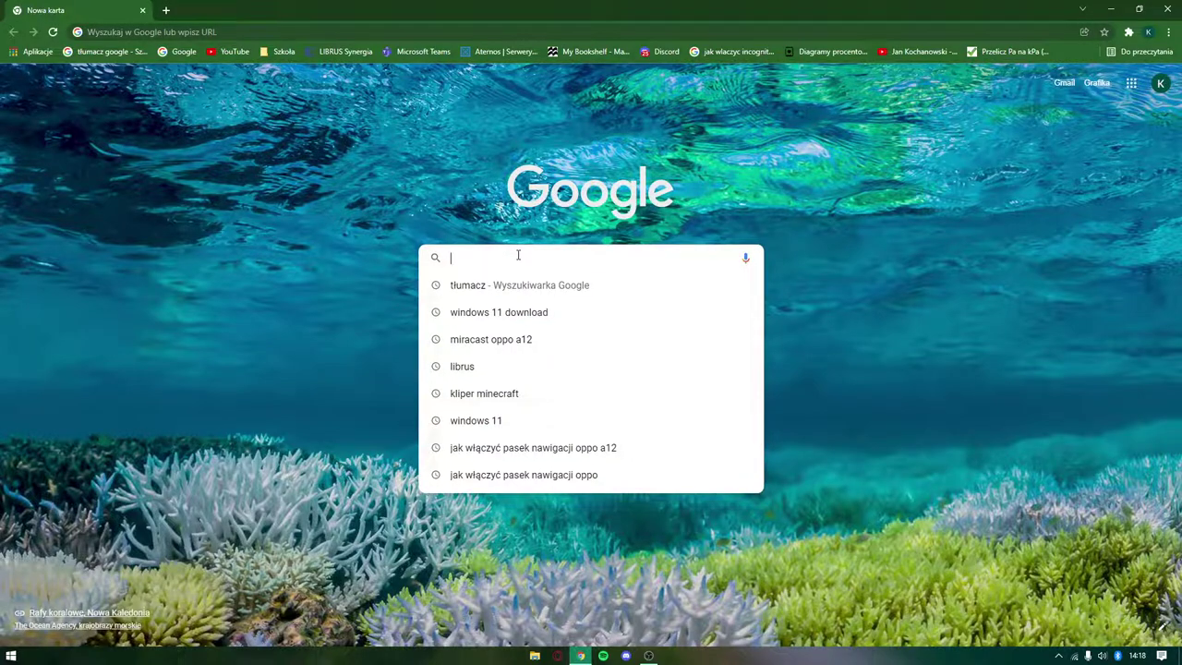
Minimize the browser, examine the system ISO images in Instalki Systemów under Instalki on Data (D:), and close the folder
{"action": "left_click", "coordinate": [1111, 8]}
{"action": "double_click", "coordinate": [37, 23]}
{"action": "double_click", "coordinate": [601, 312]}
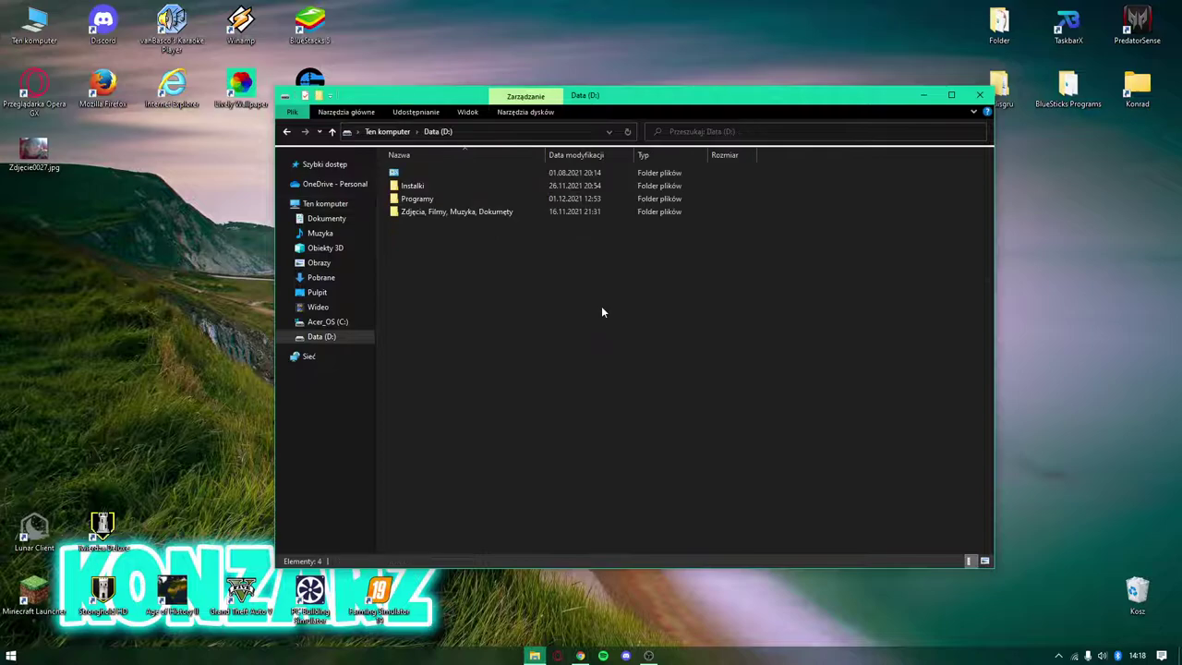
{"action": "double_click", "coordinate": [420, 186]}
{"action": "double_click", "coordinate": [420, 188]}
{"action": "left_click_drag", "start_coordinate": [585, 341], "coordinate": [822, 365]}
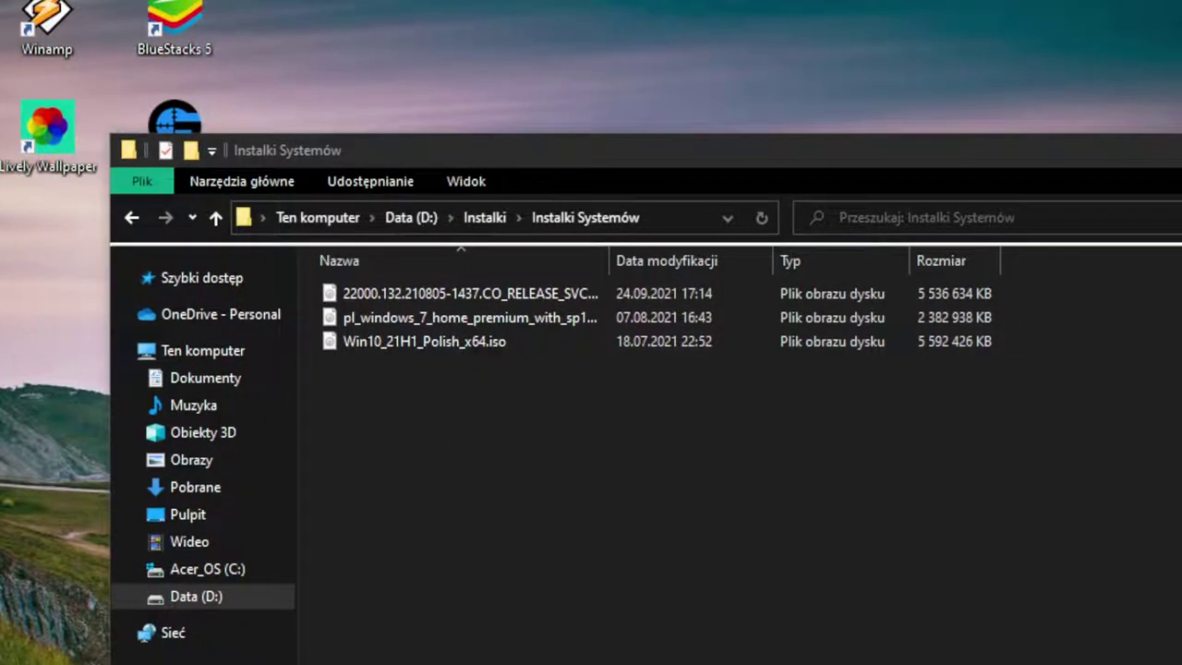
{"action": "left_click_drag", "start_coordinate": [766, 661], "coordinate": [726, 446]}
{"action": "left_click_drag", "start_coordinate": [704, 438], "coordinate": [684, 348]}
{"action": "left_click", "coordinate": [667, 415]}
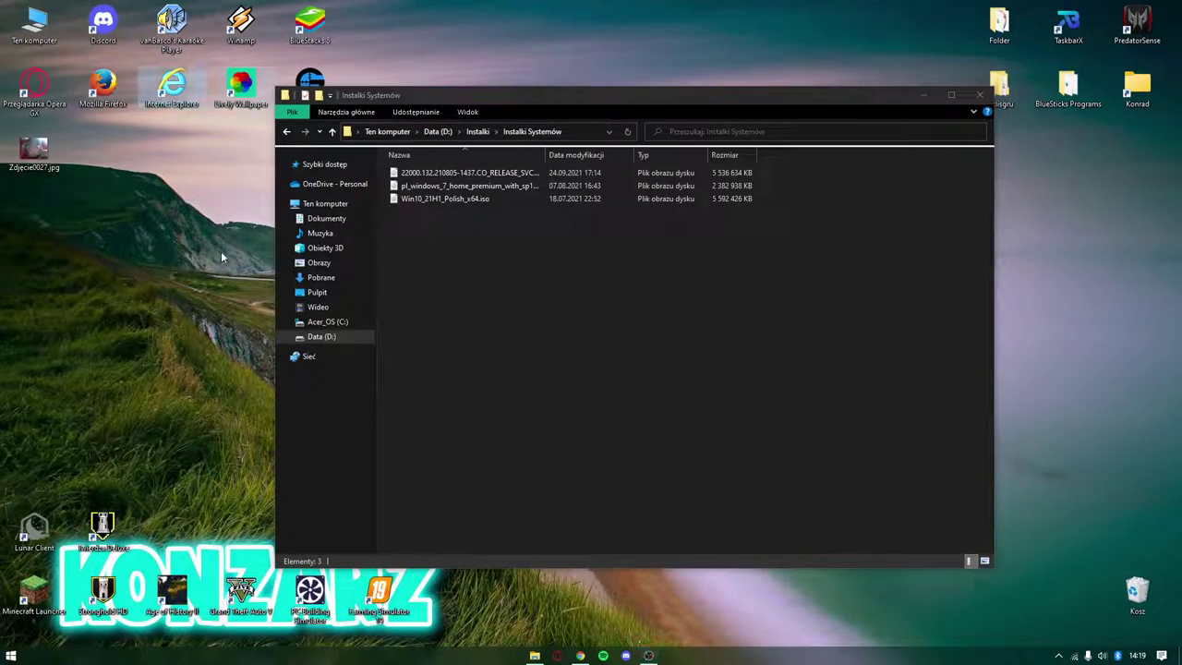
{"action": "left_click", "coordinate": [980, 96]}
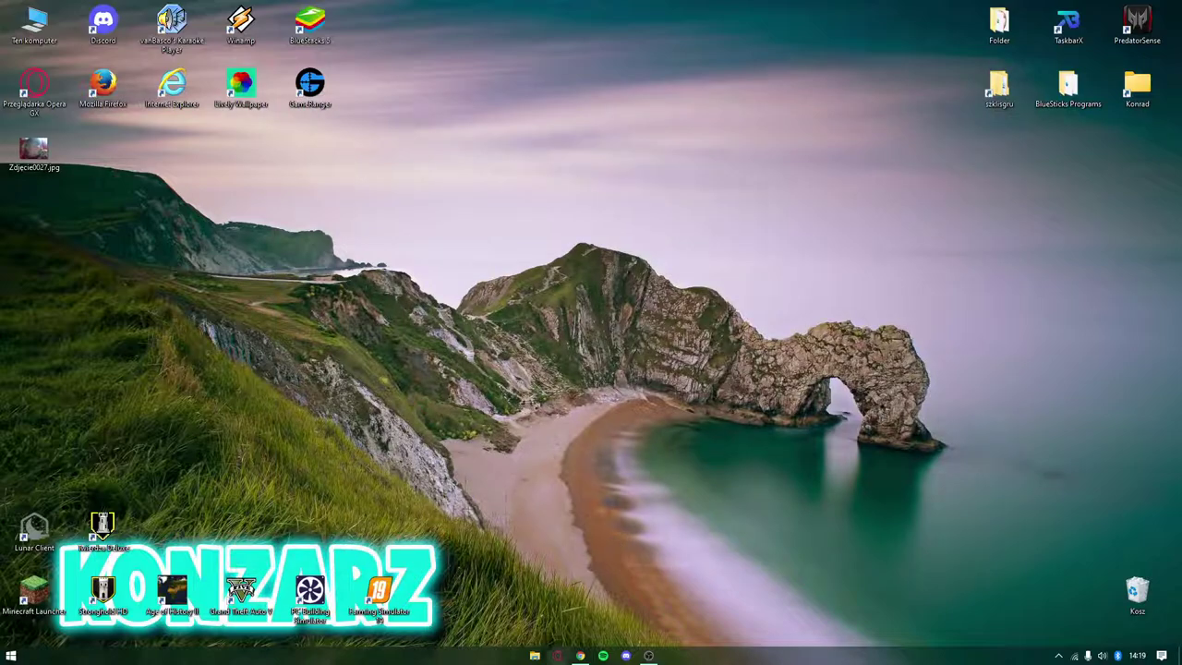
Switch back to Chrome and search Google with the suggested query "oracle virtualbox windows 10 jak usunąć"
{"action": "left_click", "coordinate": [574, 654]}
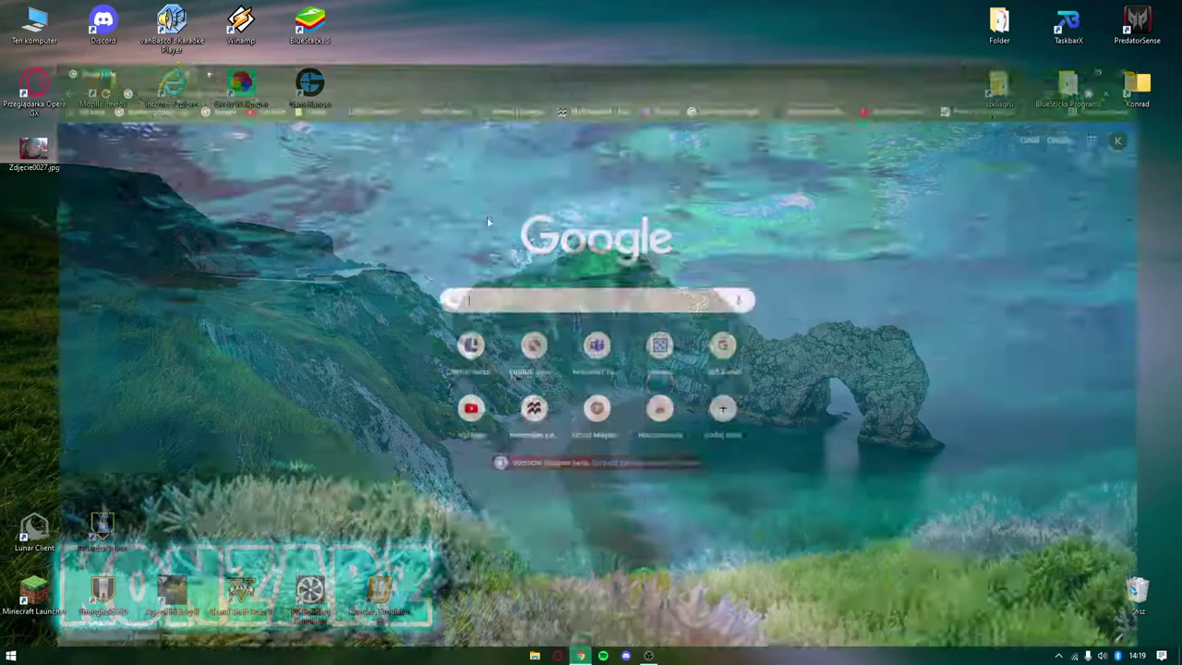
{"action": "left_click", "coordinate": [543, 256]}
{"action": "type", "text": "v"}
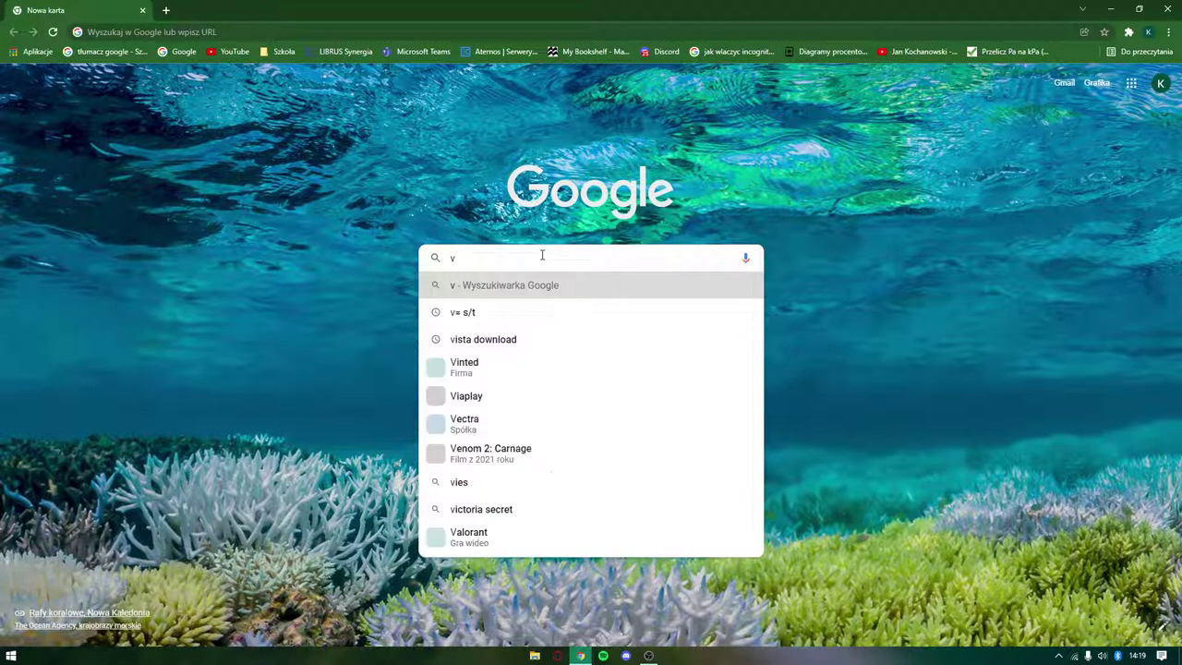
{"action": "type", "text": "box"}
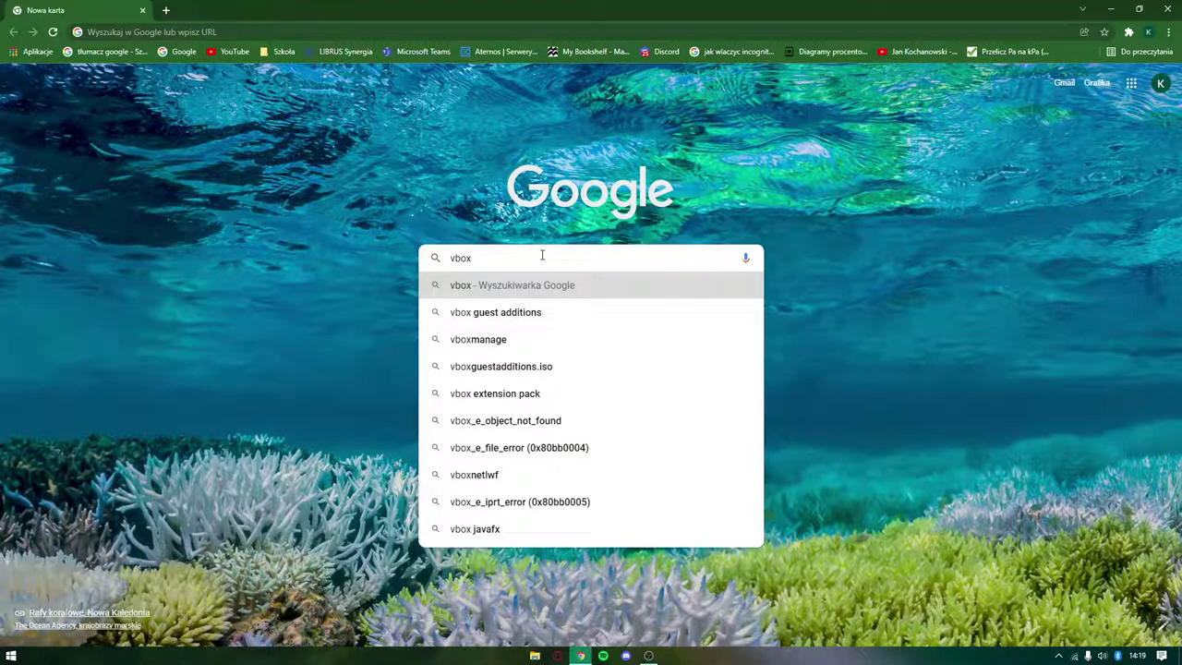
{"action": "key", "text": "BackSpace"}
{"action": "key", "text": "BackSpace"}
{"action": "key", "text": "BackSpace"}
{"action": "key", "text": "BackSpace"}
{"action": "type", "text": "ora"}
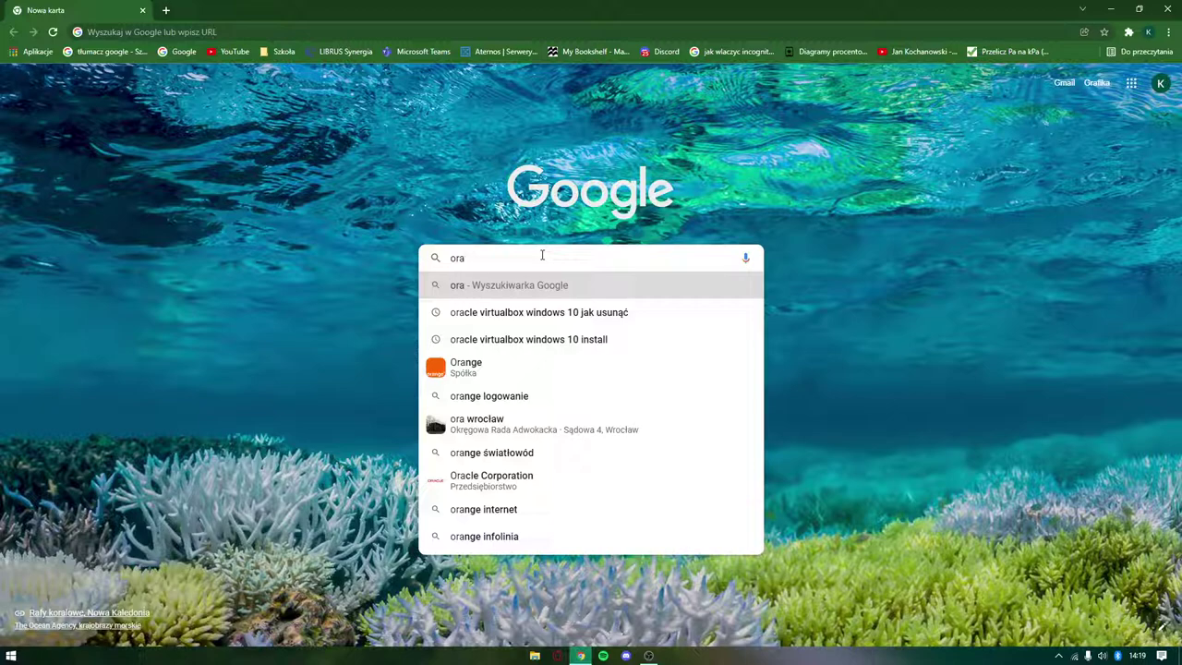
{"action": "left_click", "coordinate": [535, 317]}
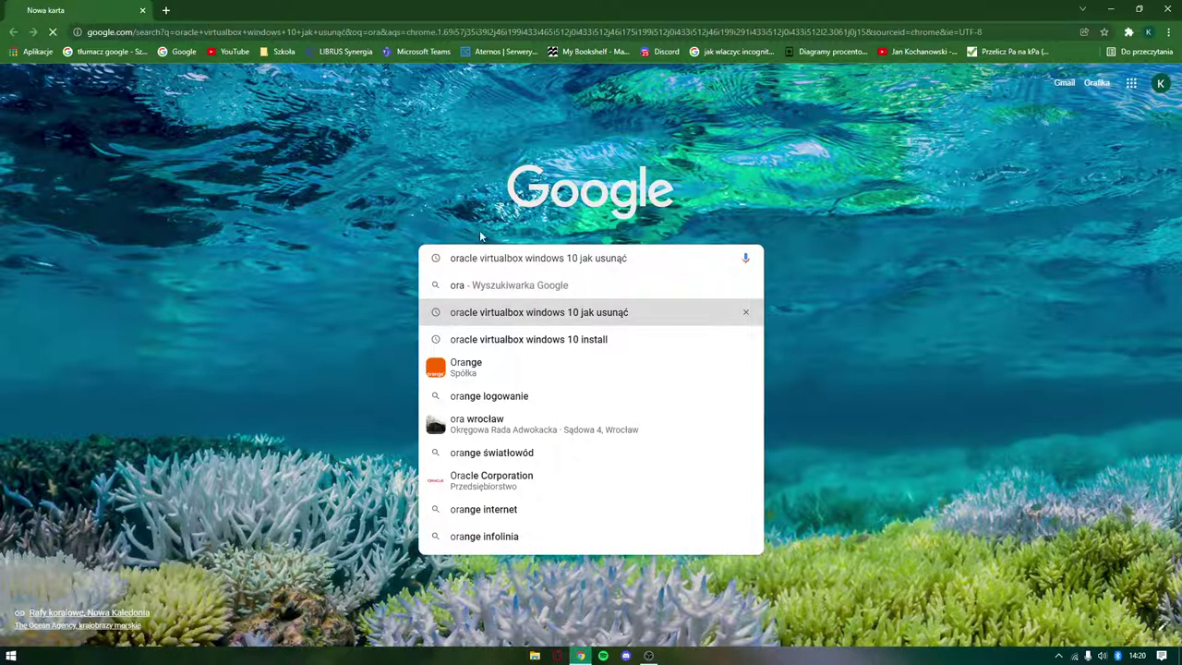
Shorten the Google query to "oracle virtualbox" and run the search again
{"action": "left_click_drag", "start_coordinate": [277, 91], "coordinate": [169, 90]}
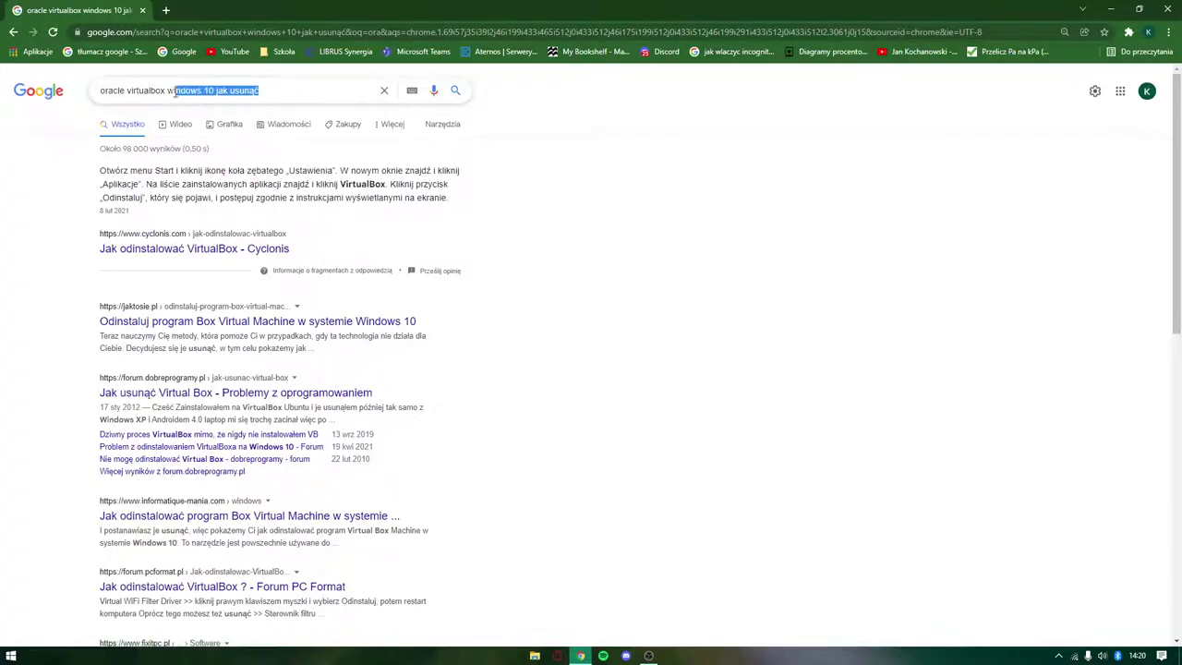
{"action": "key", "text": "BackSpace"}
{"action": "key", "text": "Return"}
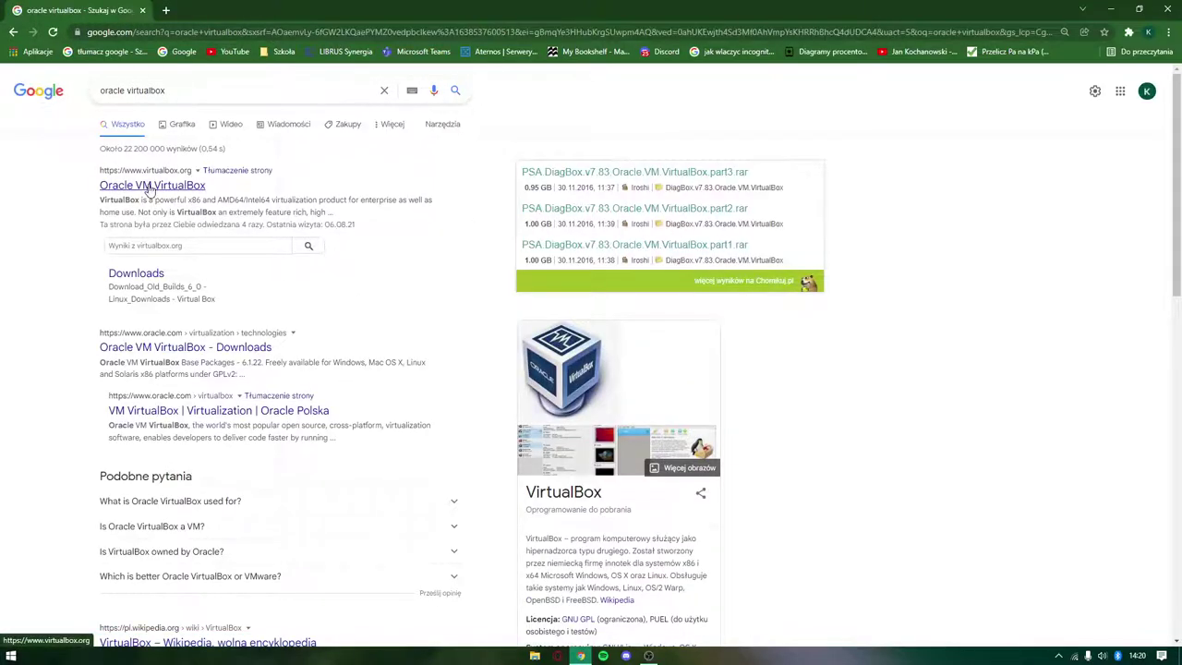
Open the Oracle VM VirtualBox website, dismiss the translation offer and go to its Downloads page
{"action": "left_click", "coordinate": [151, 188]}
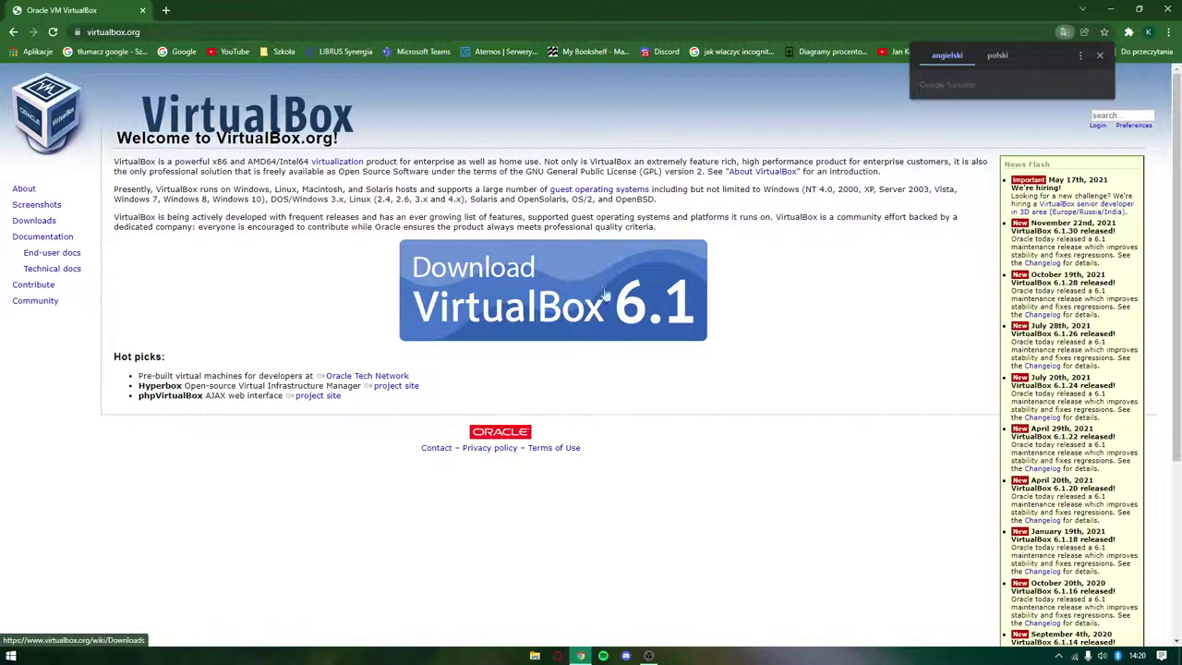
{"action": "left_click", "coordinate": [1100, 58]}
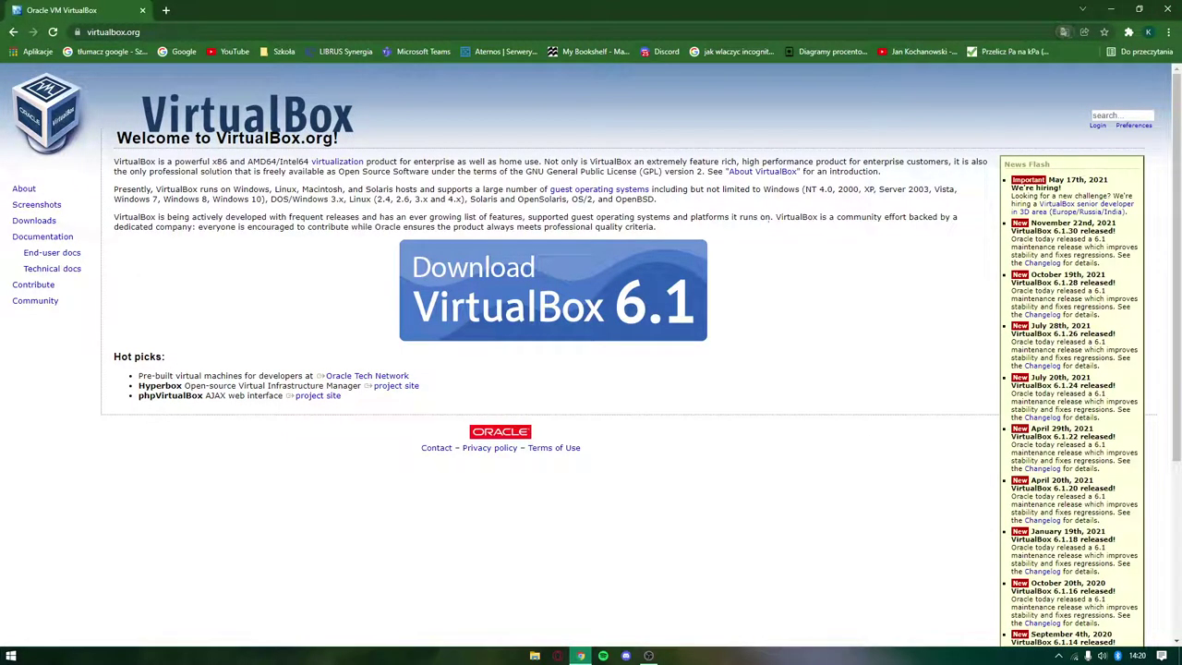
{"action": "left_click", "coordinate": [37, 224]}
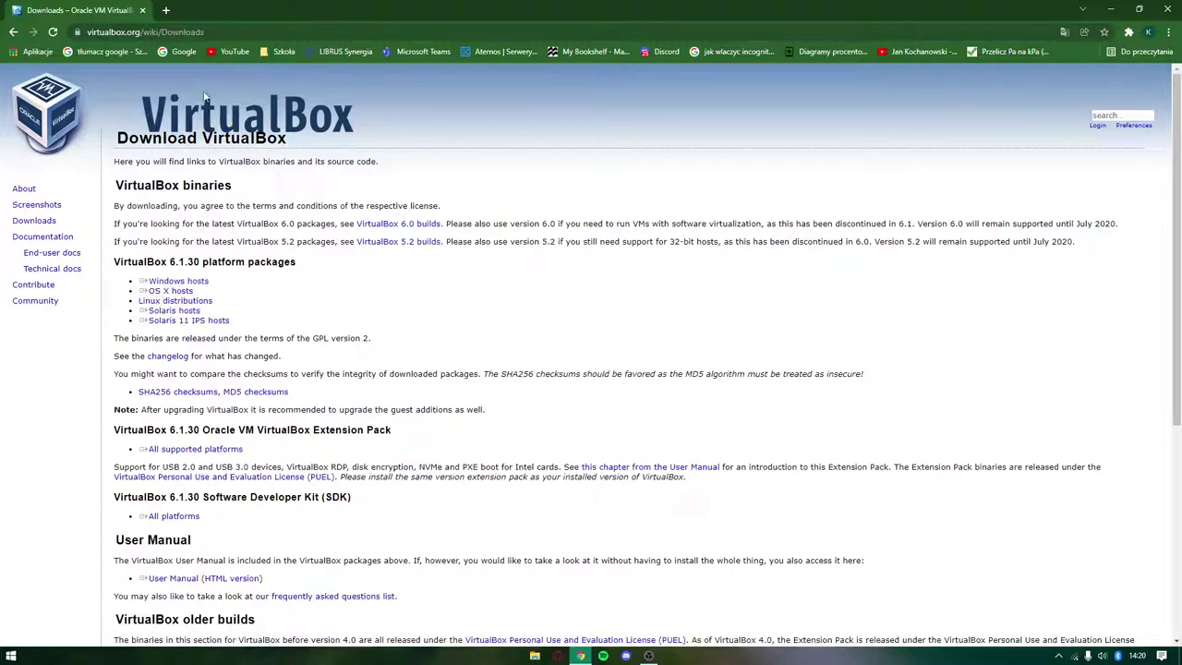
Start downloading the VirtualBox 6.1.30 platform package for Windows hosts and pause the download
{"action": "left_click_drag", "start_coordinate": [138, 281], "coordinate": [196, 289]}
{"action": "left_click", "coordinate": [196, 289]}
{"action": "left_click", "coordinate": [12, 656]}
{"action": "left_click", "coordinate": [659, 505]}
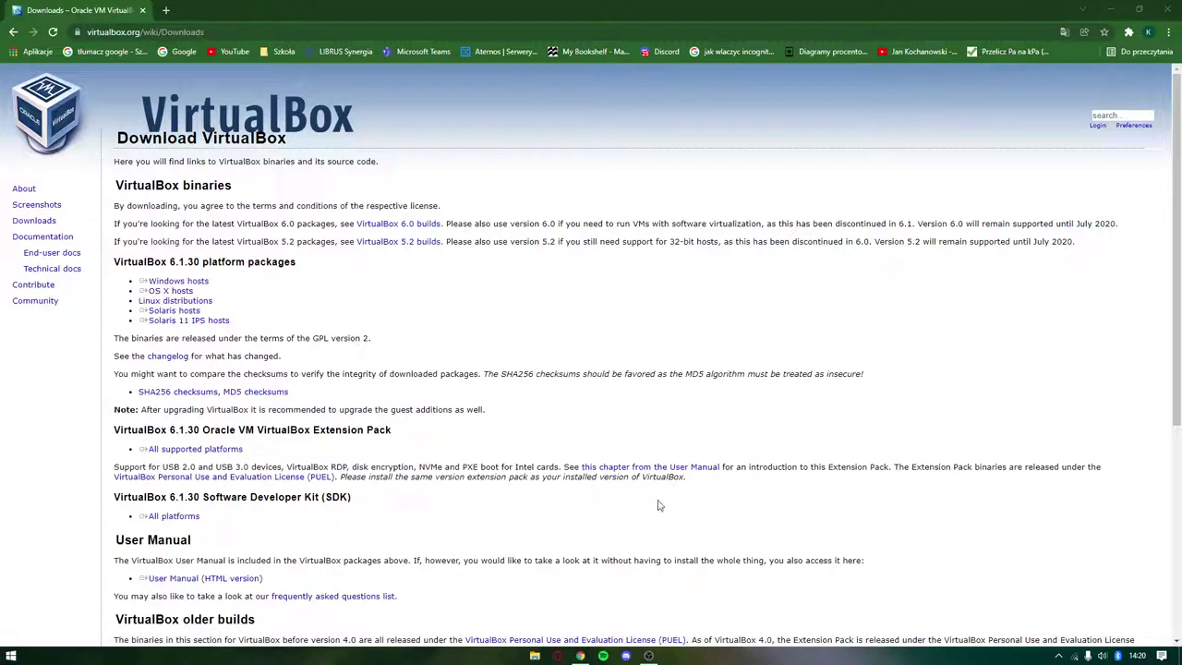
{"action": "left_click", "coordinate": [190, 282]}
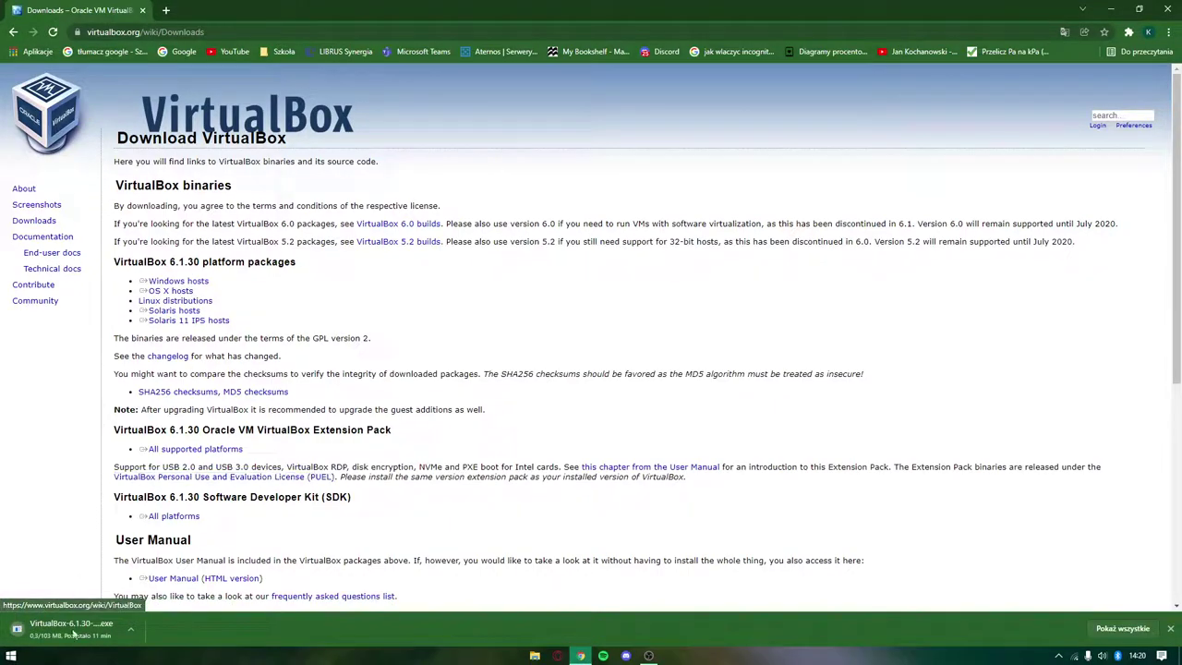
{"action": "left_click", "coordinate": [131, 631]}
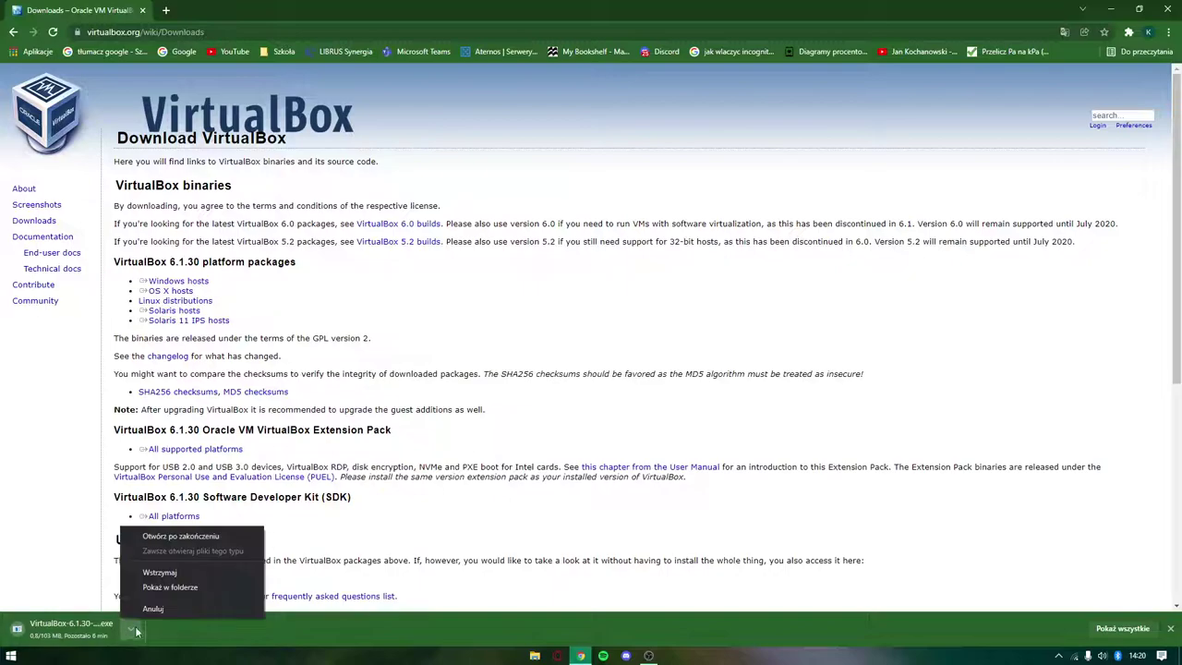
{"action": "left_click", "coordinate": [161, 570]}
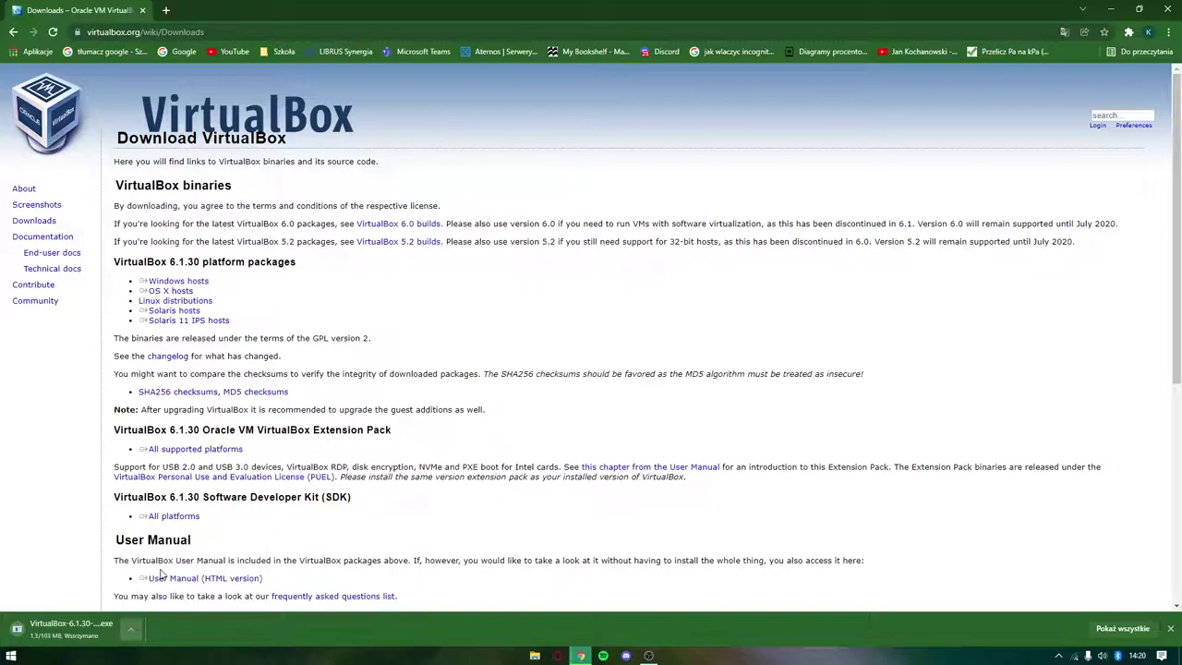
Minimize the browser, examine the installers in the Instalki folder on Data (D:), and close the file windows
{"action": "left_click", "coordinate": [1112, 9]}
{"action": "double_click", "coordinate": [37, 26]}
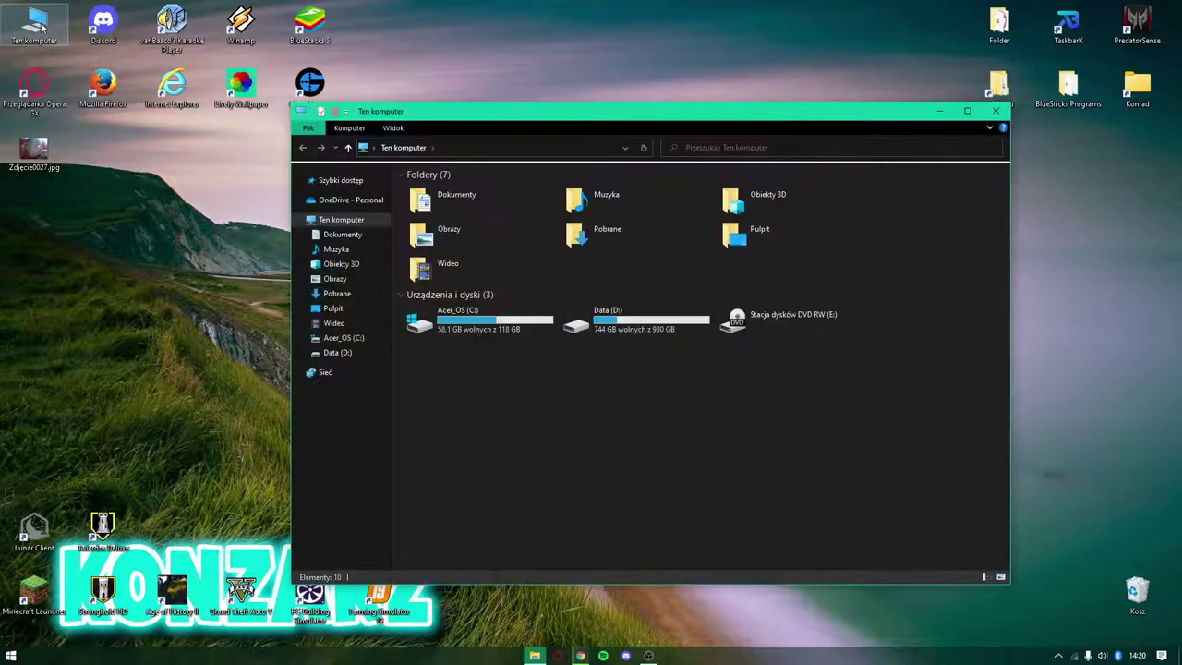
{"action": "double_click", "coordinate": [615, 319]}
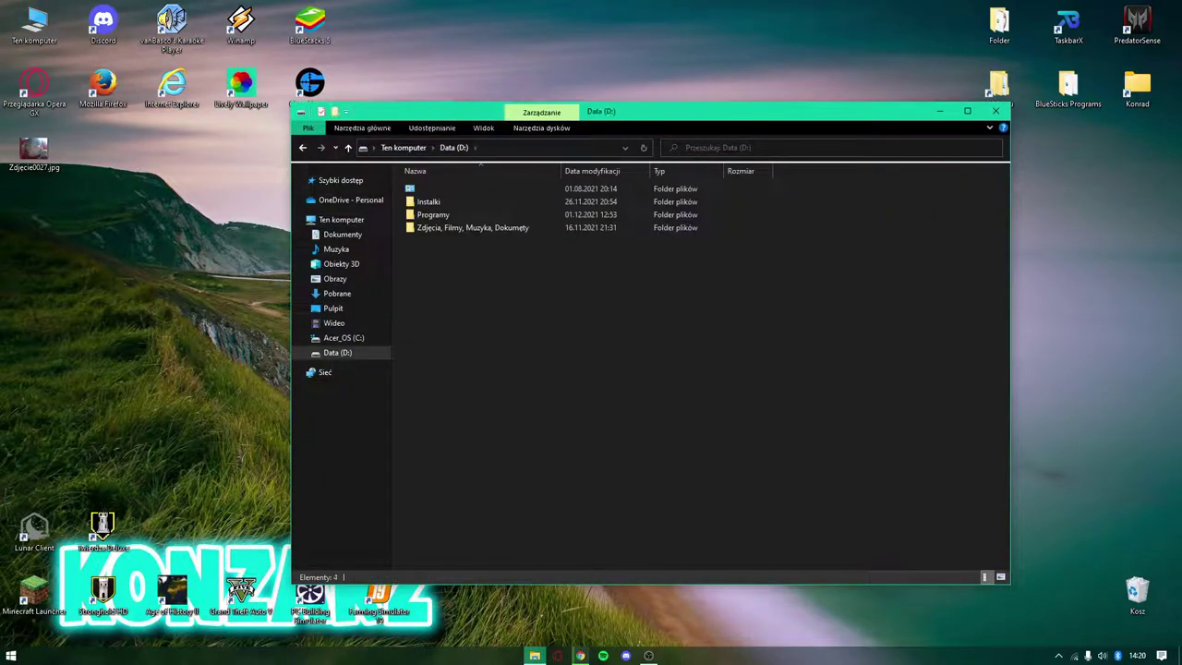
{"action": "double_click", "coordinate": [429, 201]}
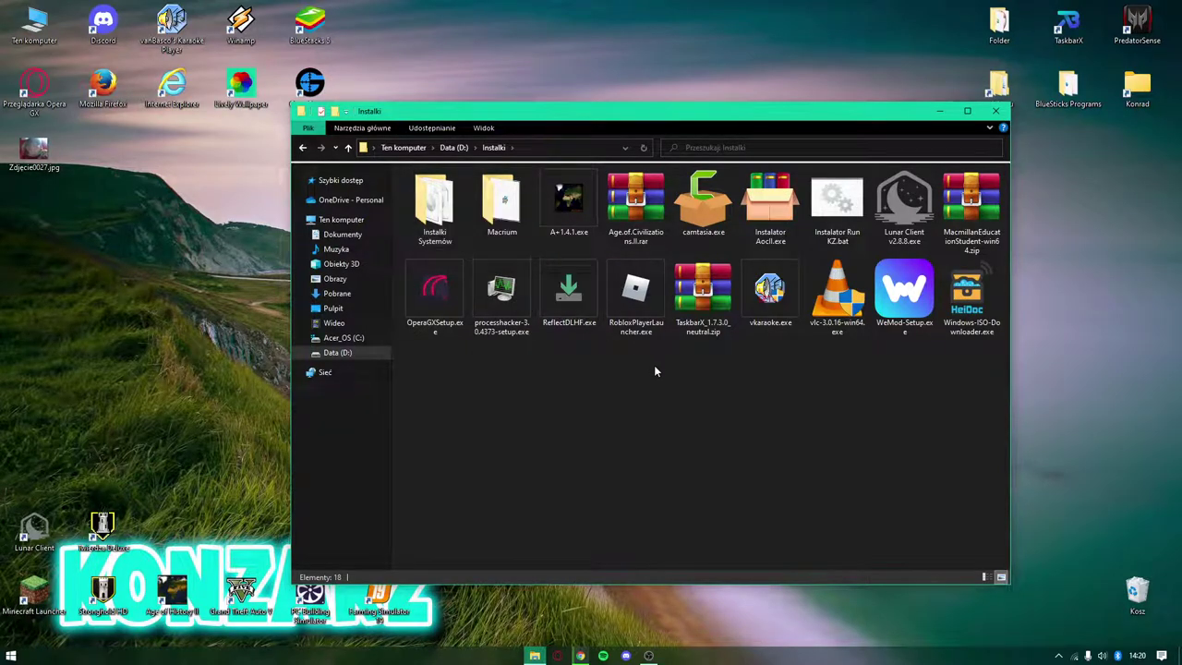
{"action": "left_click_drag", "start_coordinate": [904, 314], "coordinate": [940, 270]}
{"action": "left_click", "coordinate": [789, 415]}
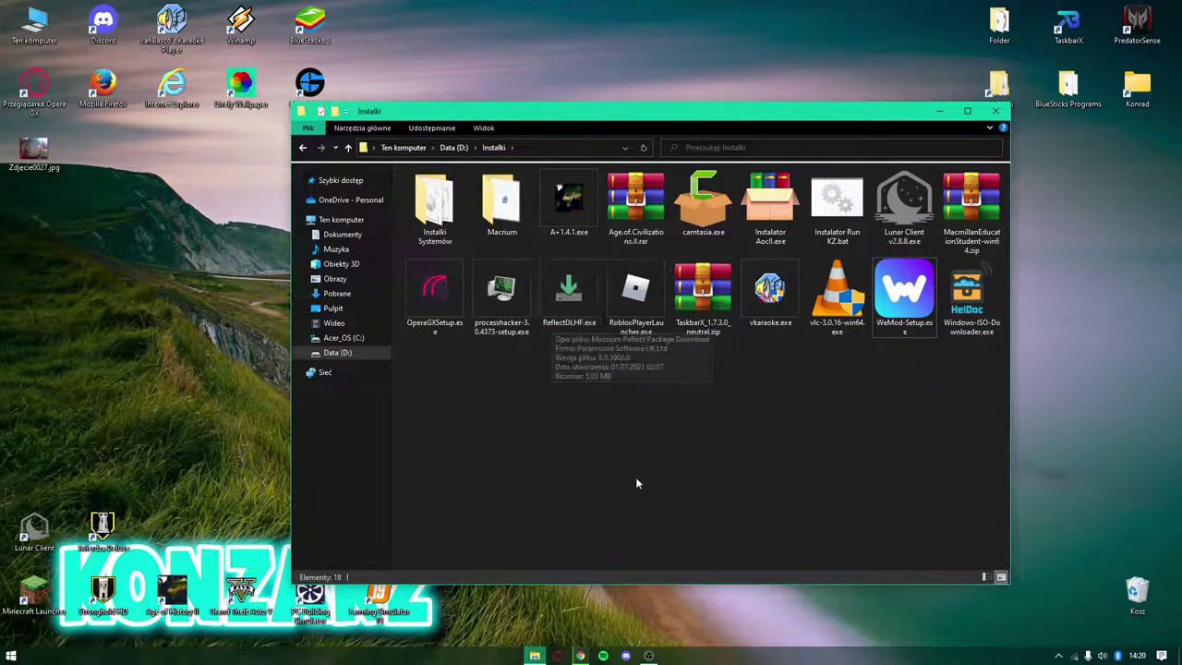
{"action": "left_click", "coordinate": [996, 111]}
{"action": "double_click", "coordinate": [34, 23]}
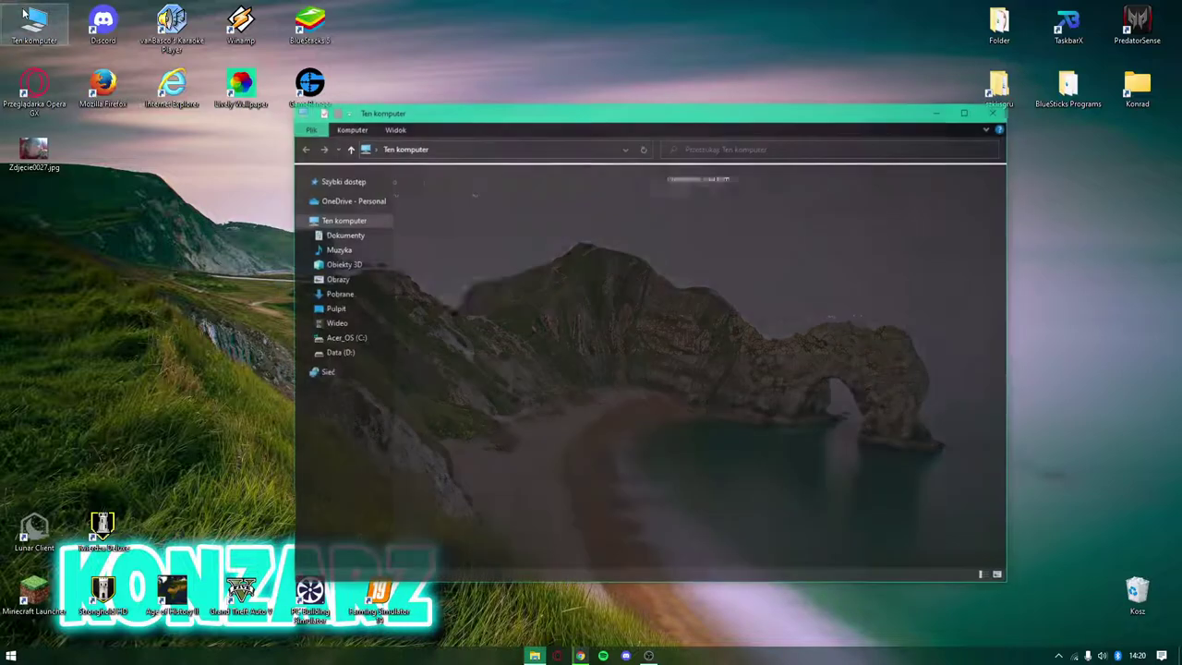
{"action": "left_click", "coordinate": [996, 110]}
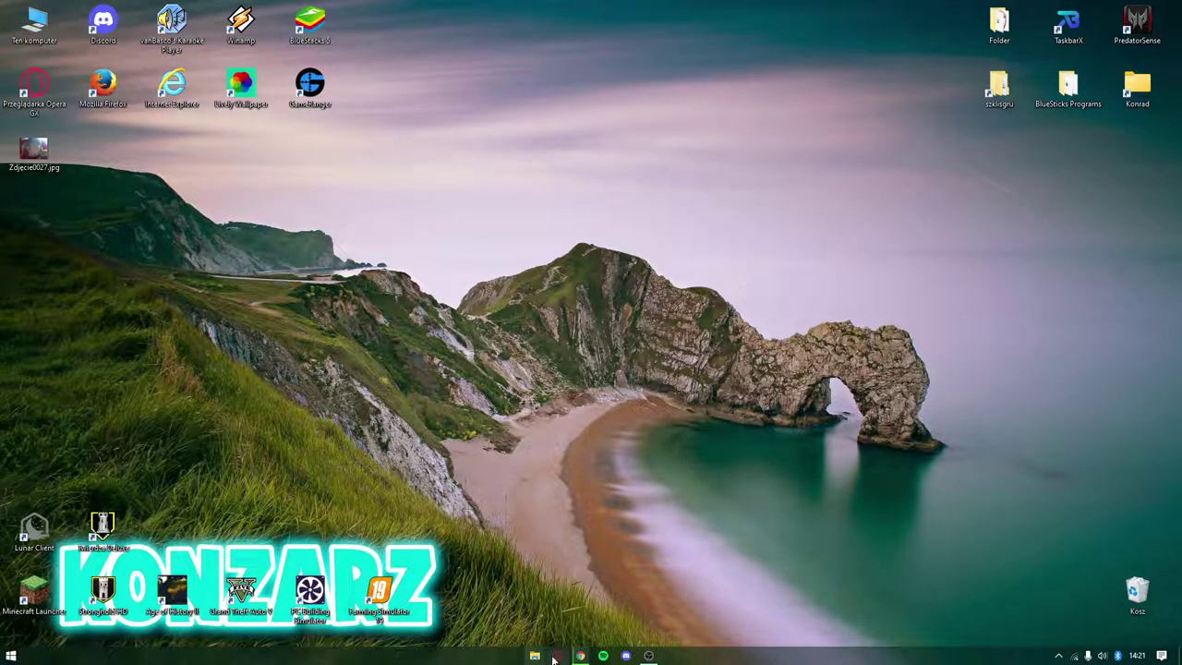
Switch back to Chrome and resume the paused VirtualBox 6.1.30 installer download
{"action": "left_click", "coordinate": [580, 655]}
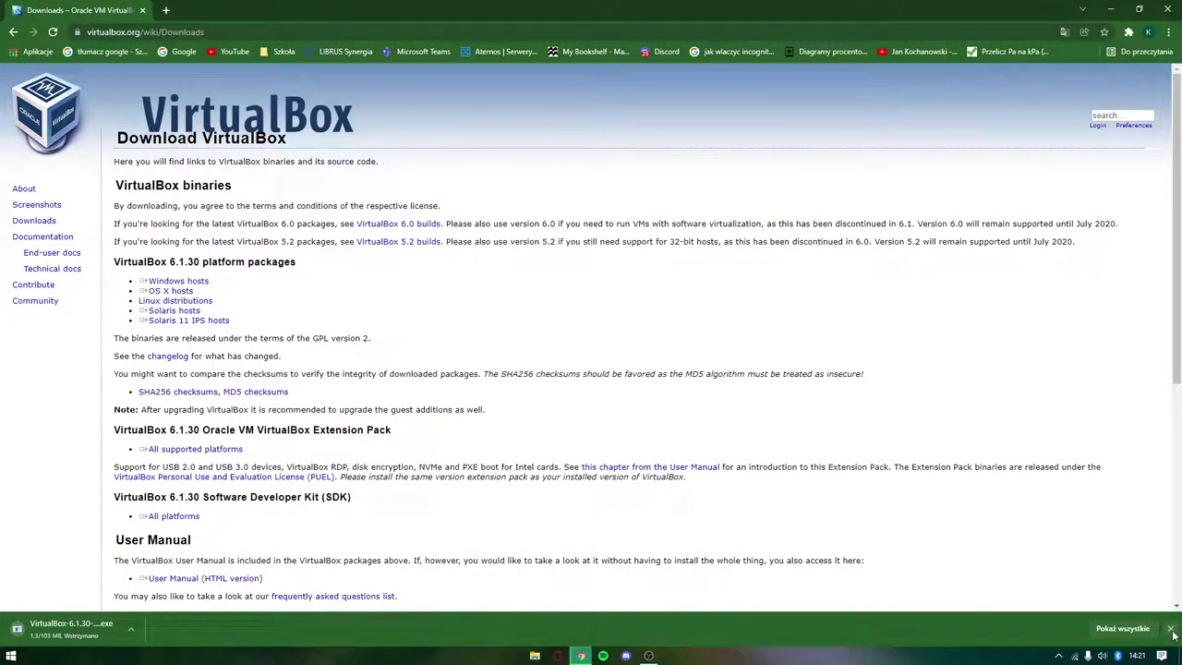
{"action": "left_click", "coordinate": [128, 632]}
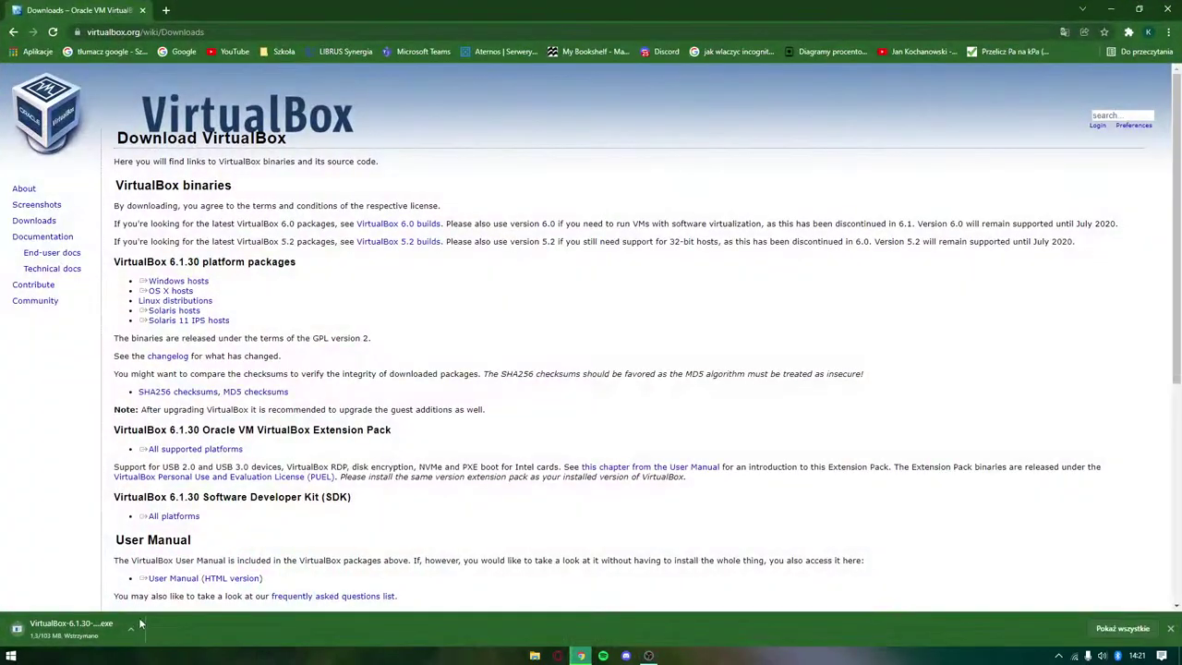
{"action": "left_click", "coordinate": [130, 629]}
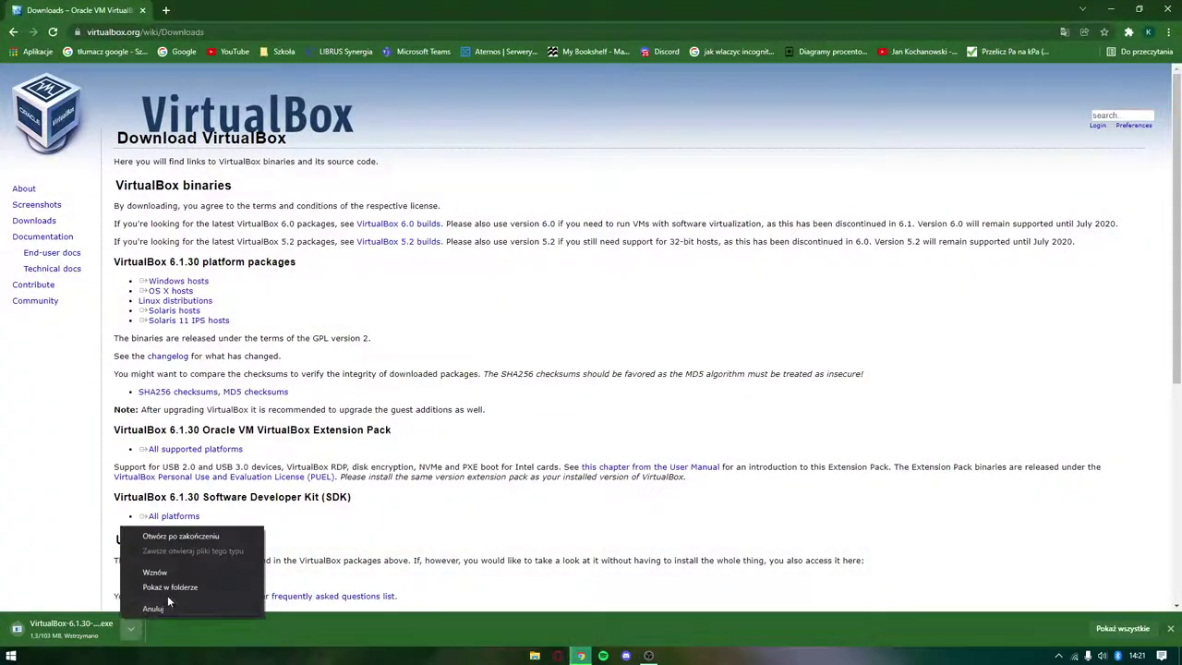
{"action": "left_click", "coordinate": [170, 573]}
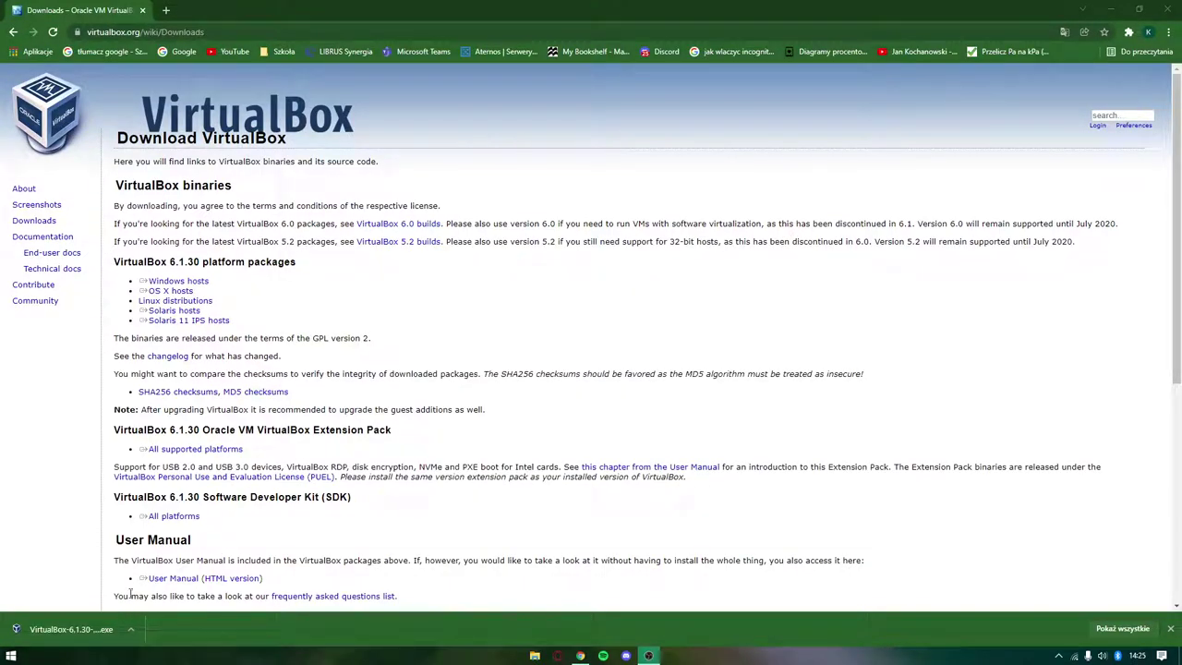
Locate the downloaded VirtualBox 6.1.30 installer in its folder, launch it and continue past the setup wizard's welcome page
{"action": "left_click", "coordinate": [130, 629]}
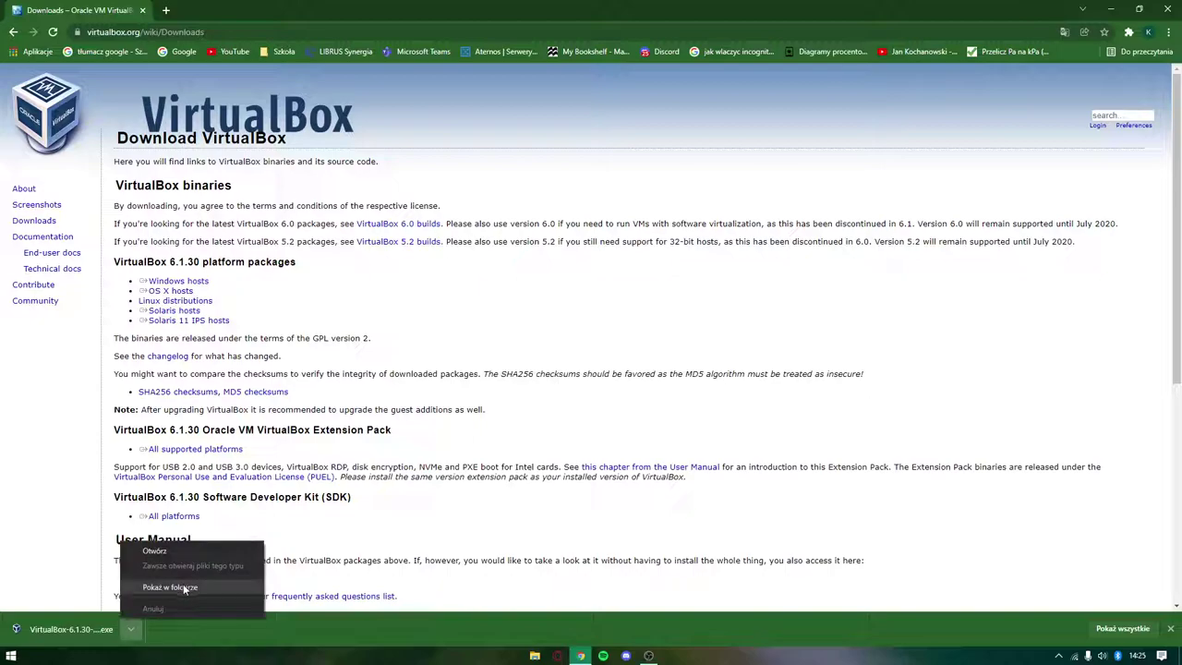
{"action": "left_click", "coordinate": [183, 584]}
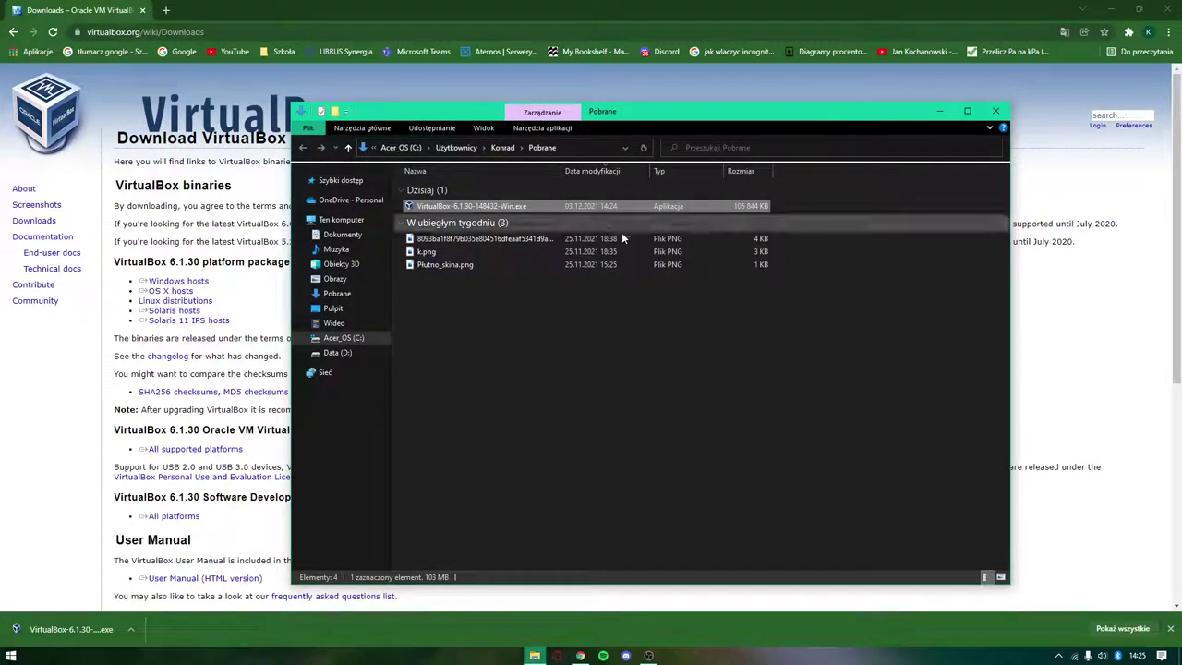
{"action": "double_click", "coordinate": [481, 207]}
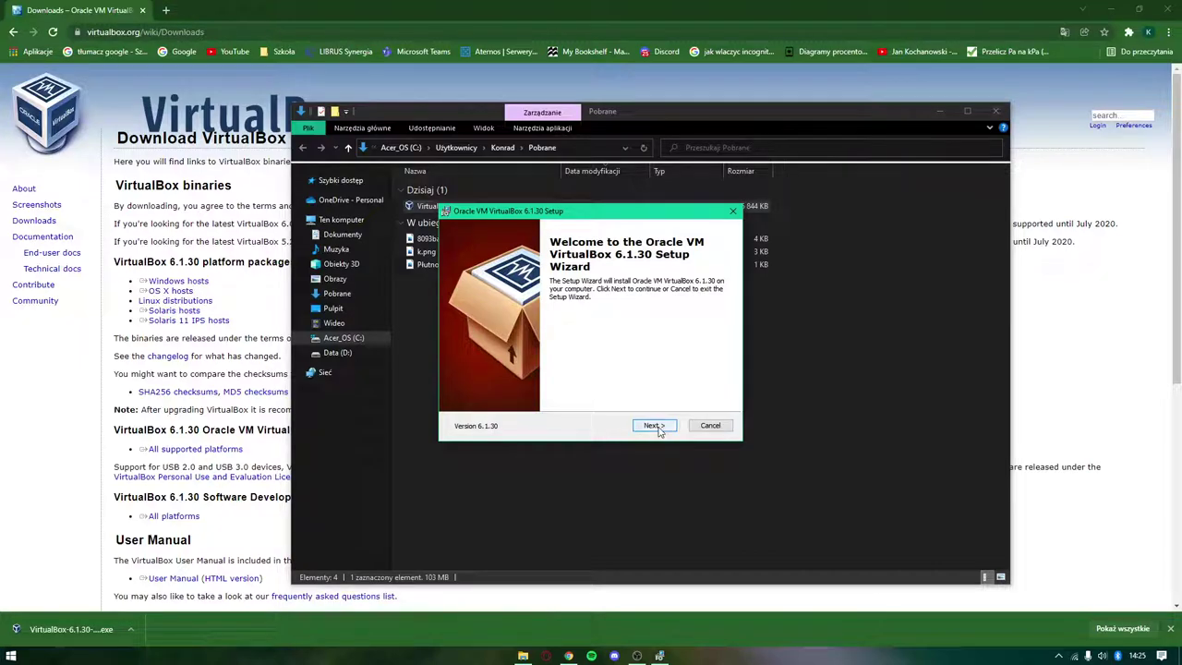
{"action": "left_click", "coordinate": [653, 426]}
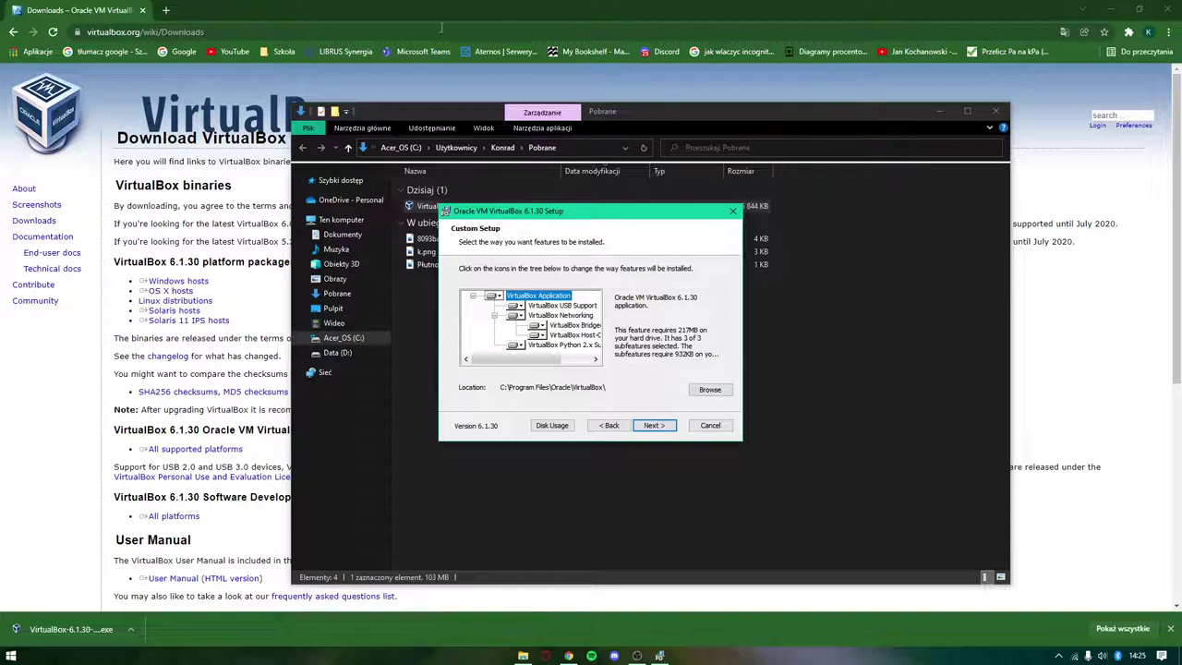
Clear the windows behind the setup wizard and examine the computer's drives and their free space in File Explorer
{"action": "left_click", "coordinate": [951, 111]}
{"action": "left_click", "coordinate": [1084, 10]}
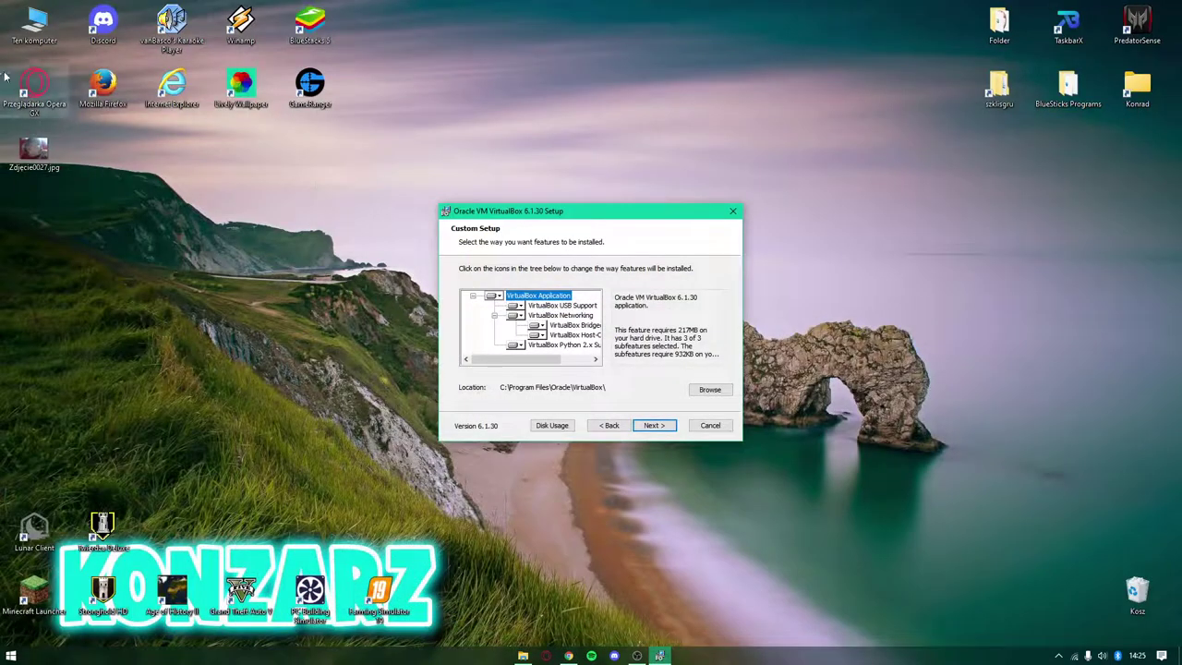
{"action": "double_click", "coordinate": [34, 23]}
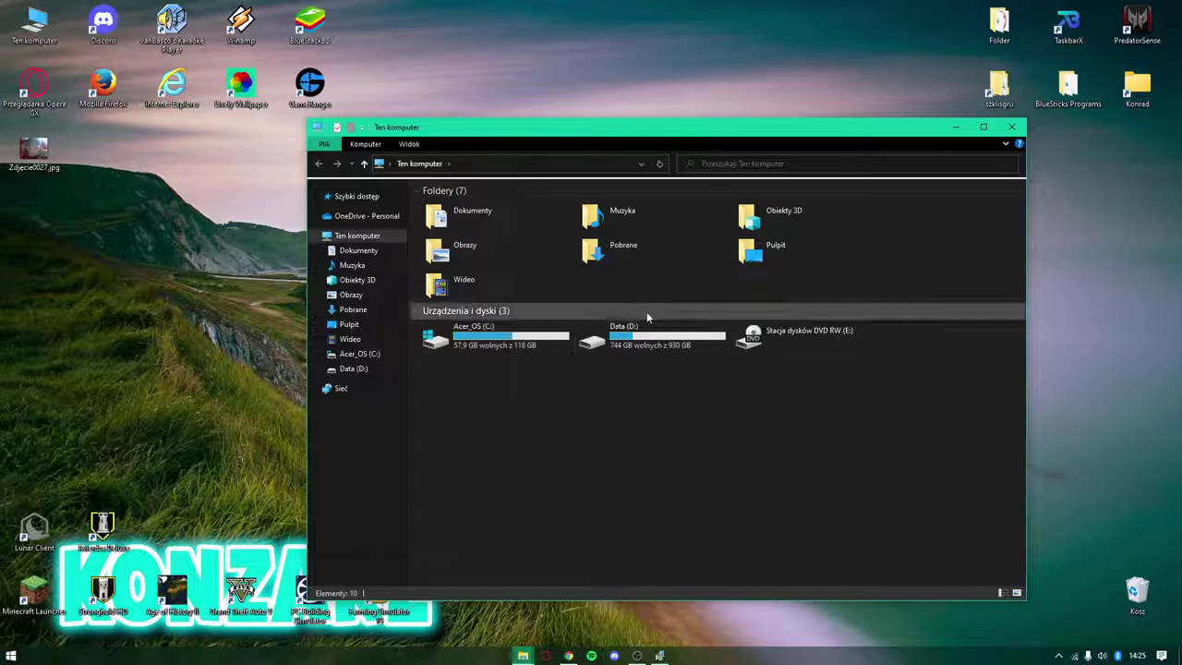
{"action": "left_click", "coordinate": [1012, 126]}
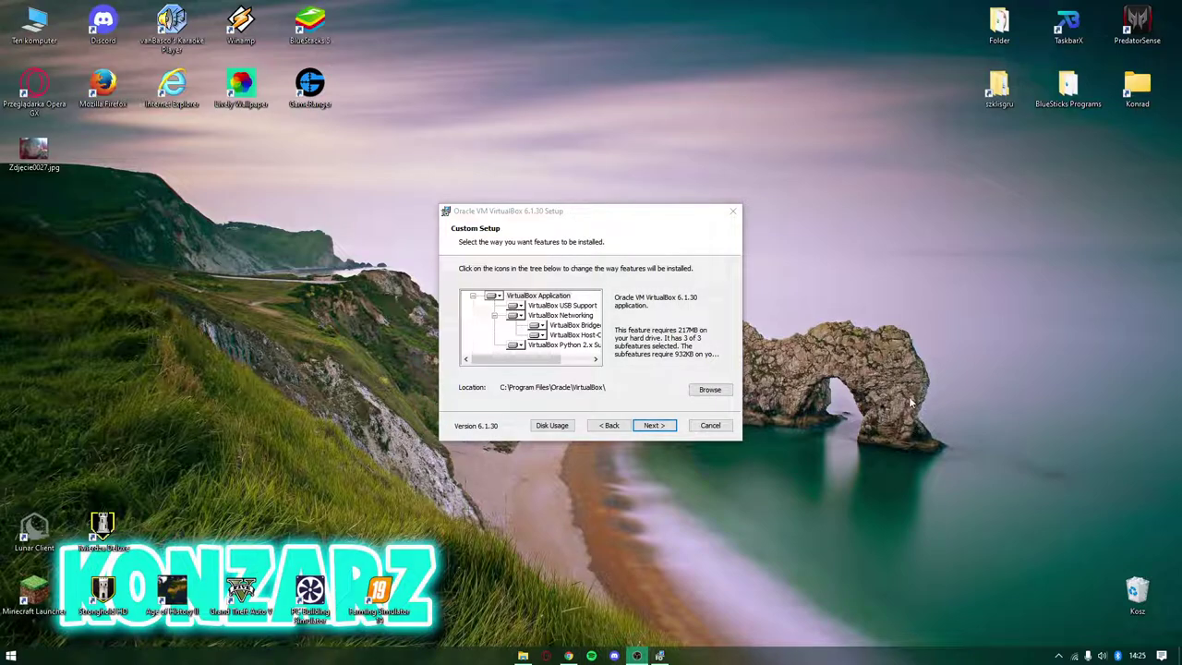
{"action": "left_click_drag", "start_coordinate": [553, 213], "coordinate": [590, 204]}
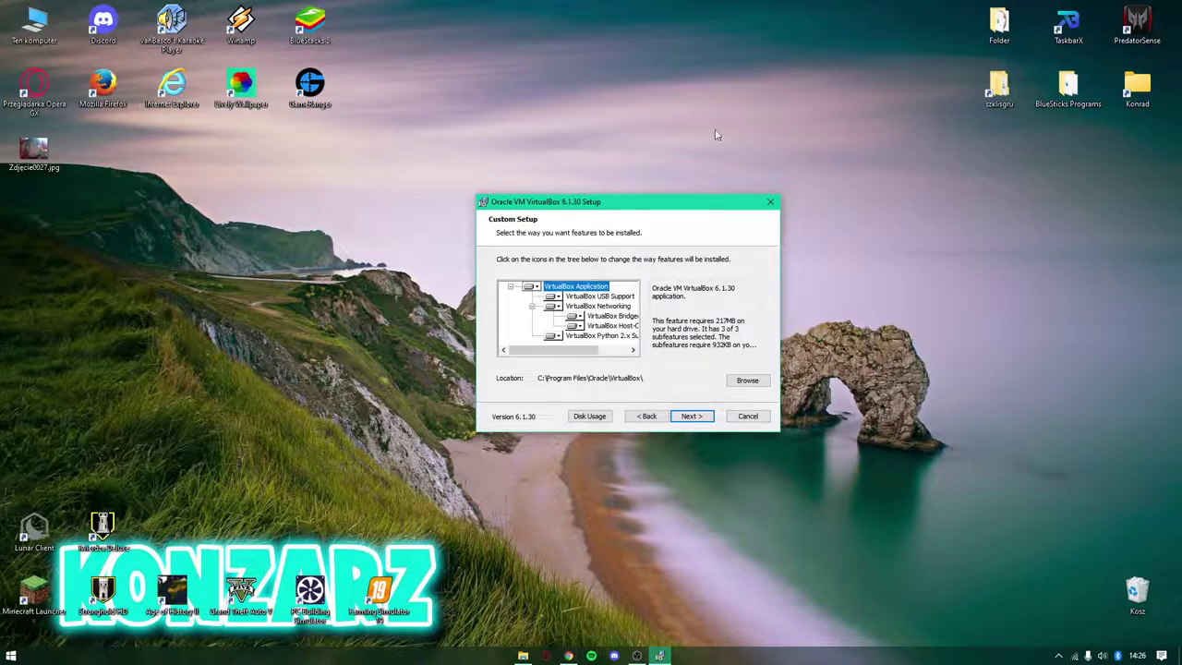
{"action": "left_click", "coordinate": [523, 656]}
{"action": "left_click", "coordinate": [939, 110]}
{"action": "key", "text": "super+e"}
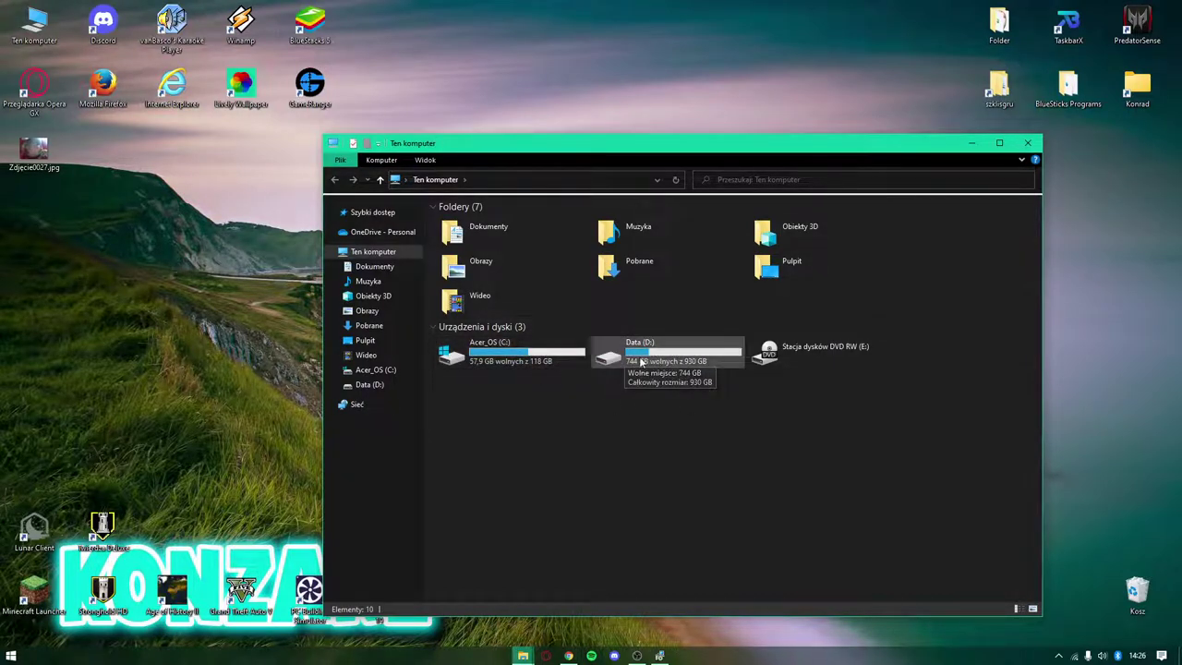
{"action": "left_click", "coordinate": [1027, 143]}
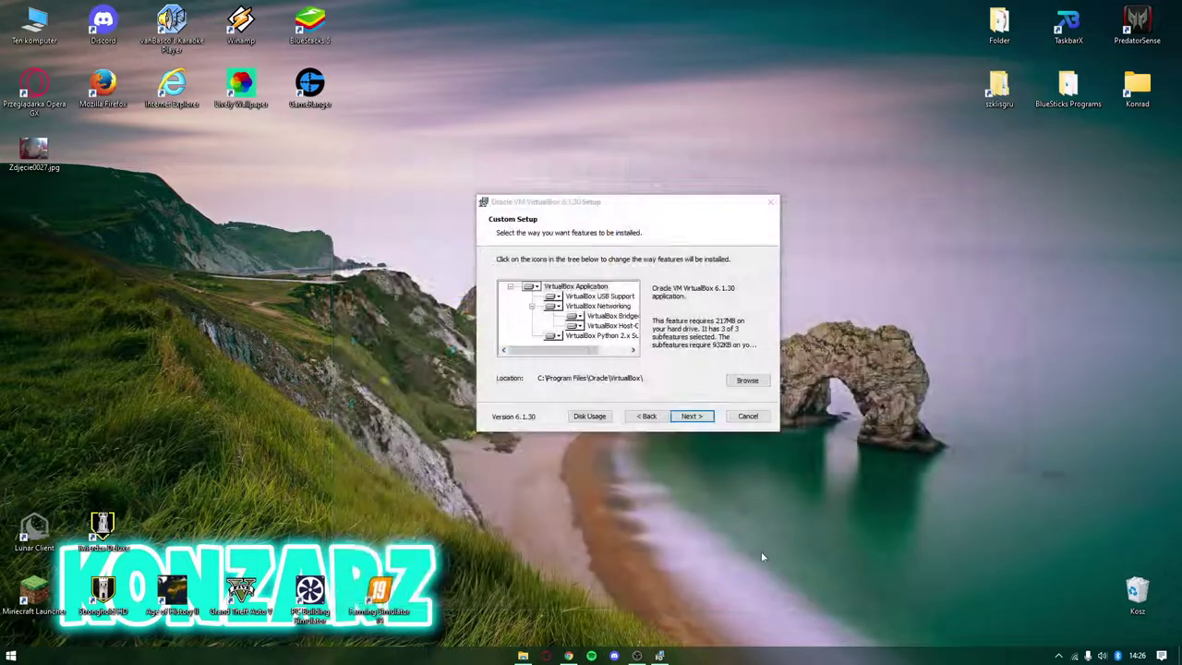
Try to create a folder named Oracle VM V in D:\Programy as the installation destination
{"action": "left_click", "coordinate": [746, 381]}
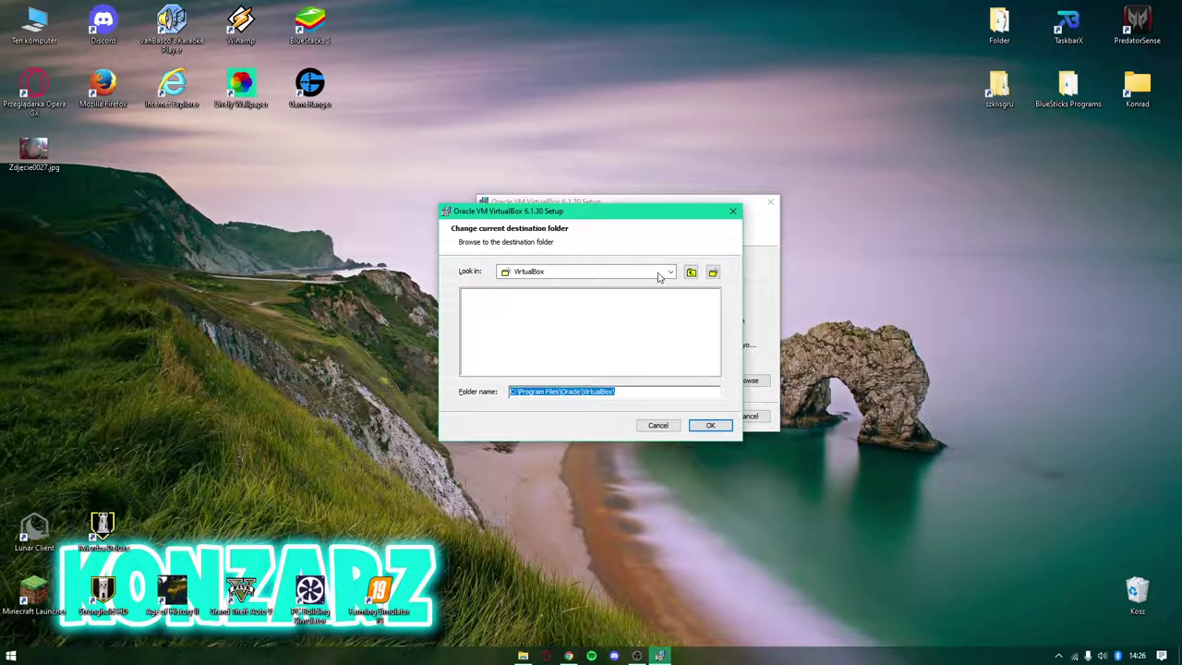
{"action": "left_click", "coordinate": [660, 274]}
{"action": "left_click", "coordinate": [513, 332]}
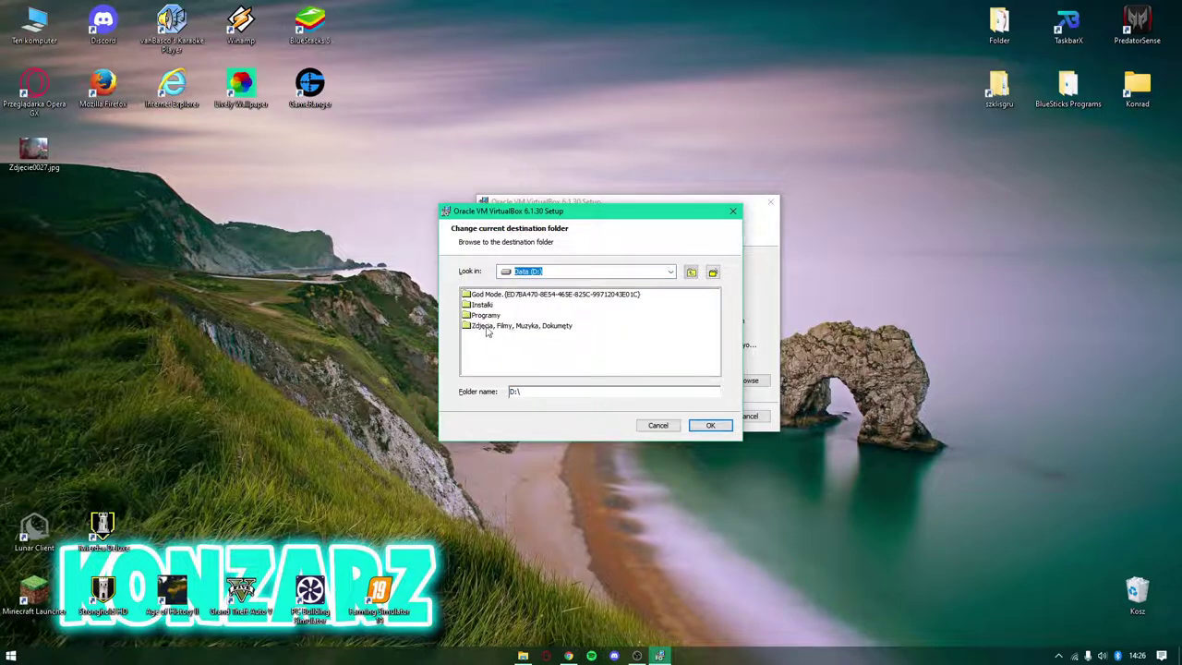
{"action": "double_click", "coordinate": [482, 317]}
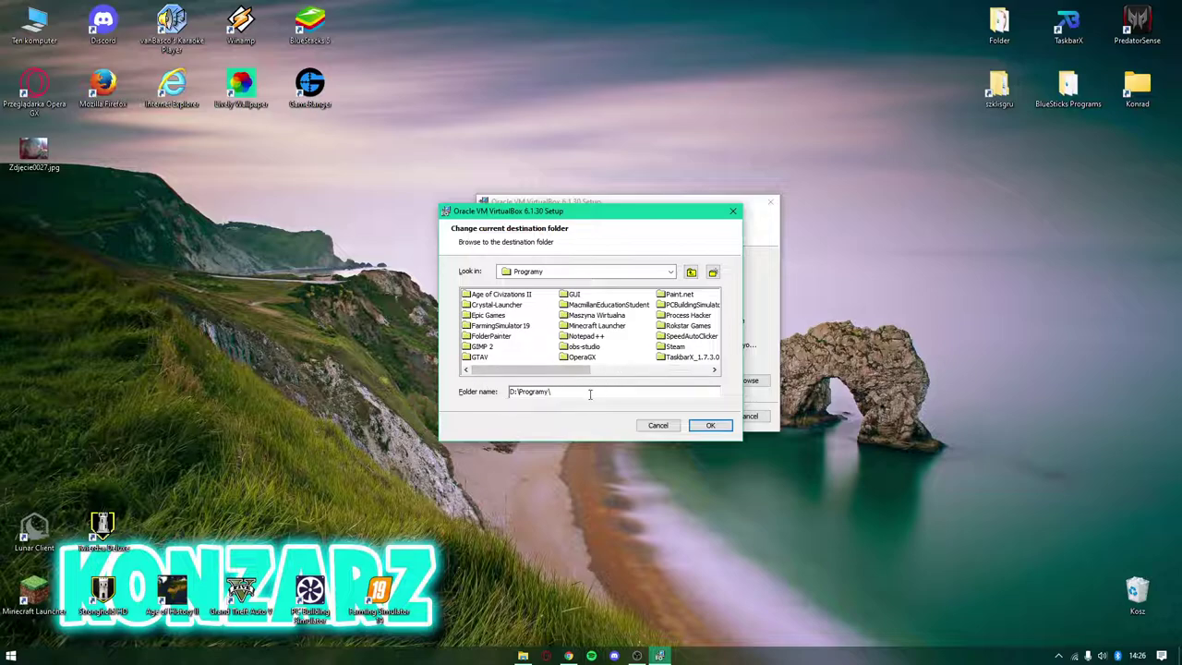
{"action": "scroll", "coordinate": [598, 335], "scroll_direction": "down", "scroll_amount": 3}
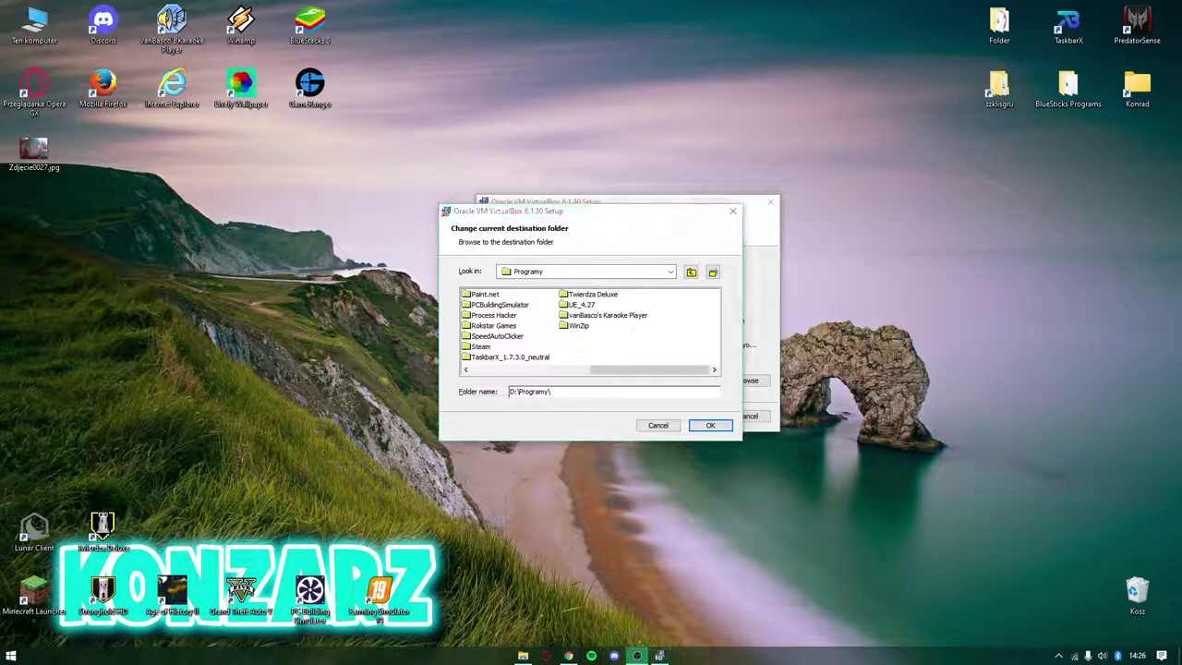
{"action": "left_click", "coordinate": [712, 271]}
{"action": "key", "text": "BackSpace"}
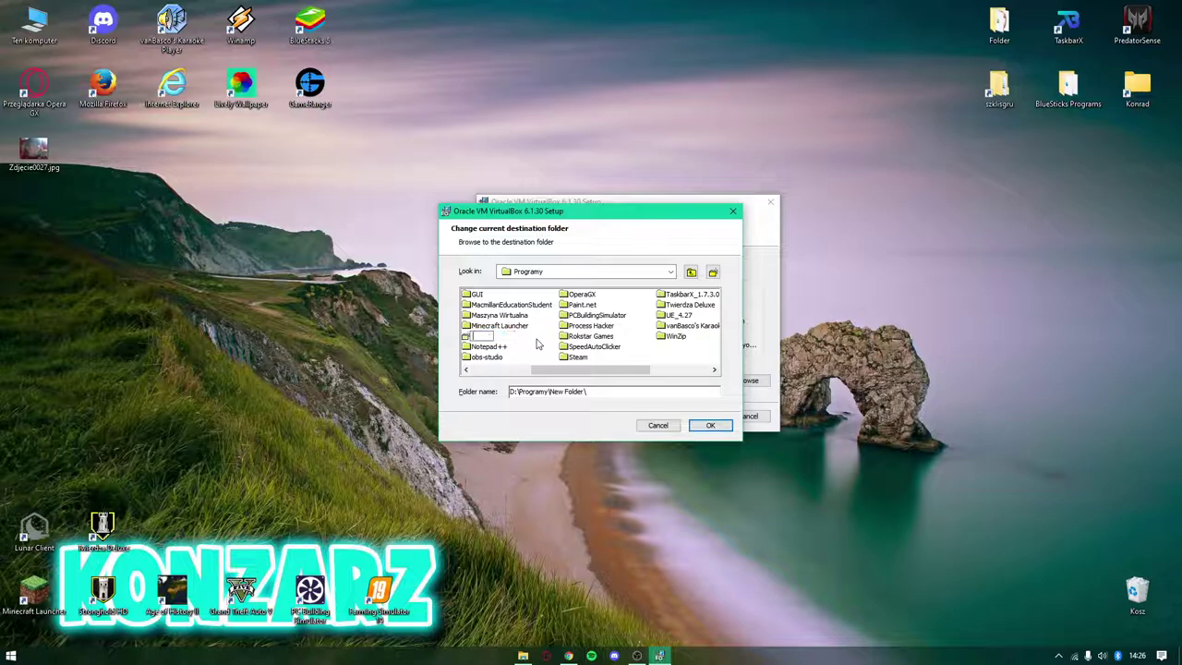
{"action": "type", "text": "Oran"}
{"action": "key", "text": "alt+Tab"}
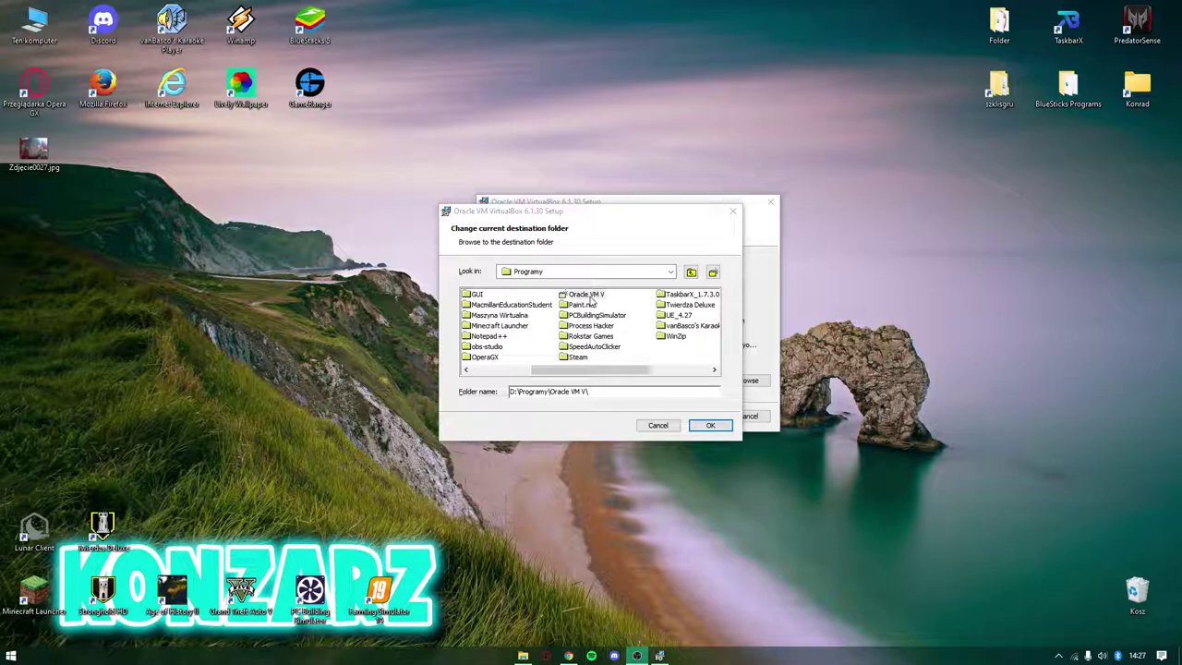
Open the new Oracle VM V folder and cancel the change of destination folder
{"action": "left_click", "coordinate": [589, 296]}
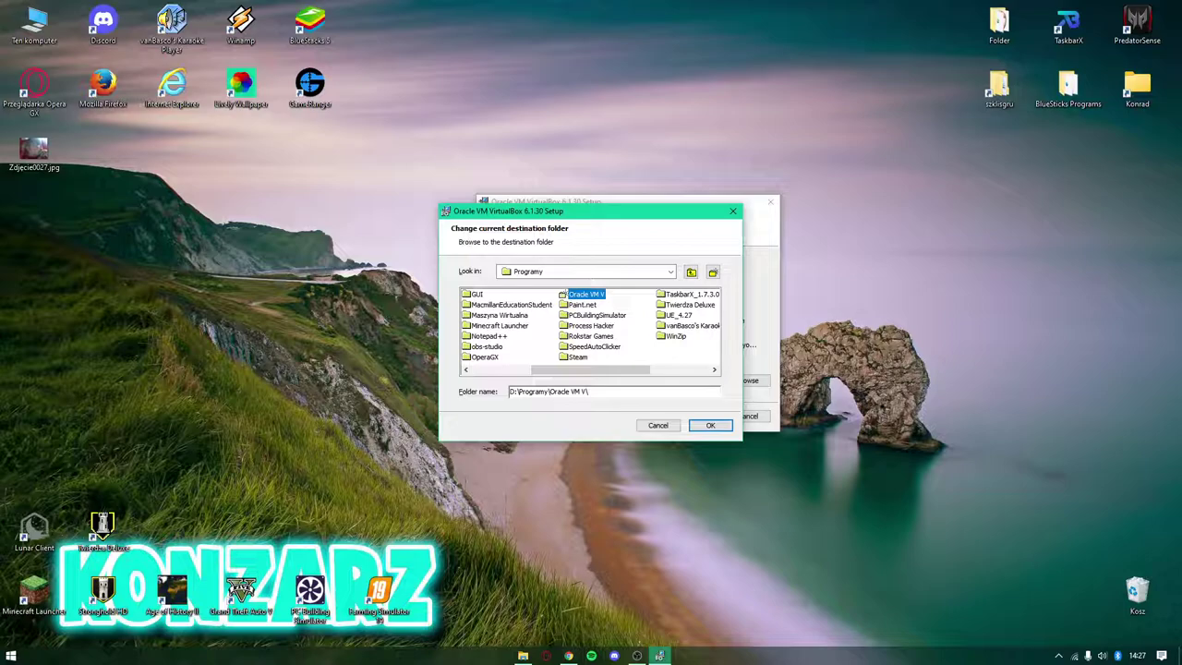
{"action": "left_click", "coordinate": [600, 295]}
{"action": "double_click", "coordinate": [602, 296]}
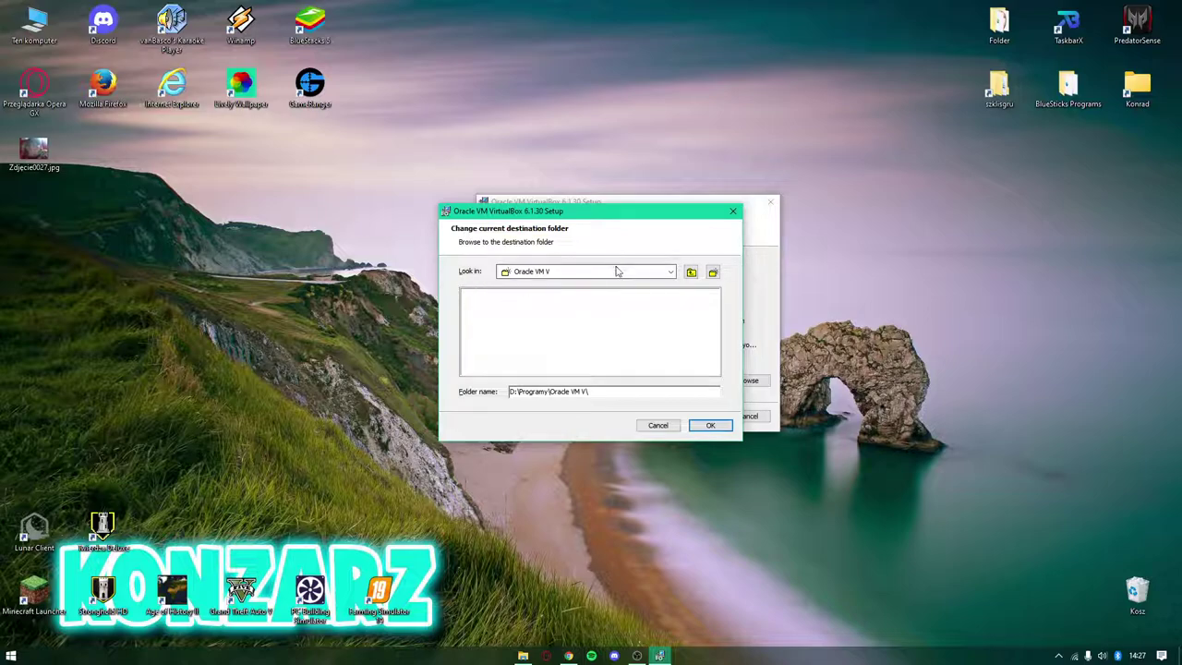
{"action": "left_click", "coordinate": [620, 271]}
{"action": "left_click", "coordinate": [661, 423]}
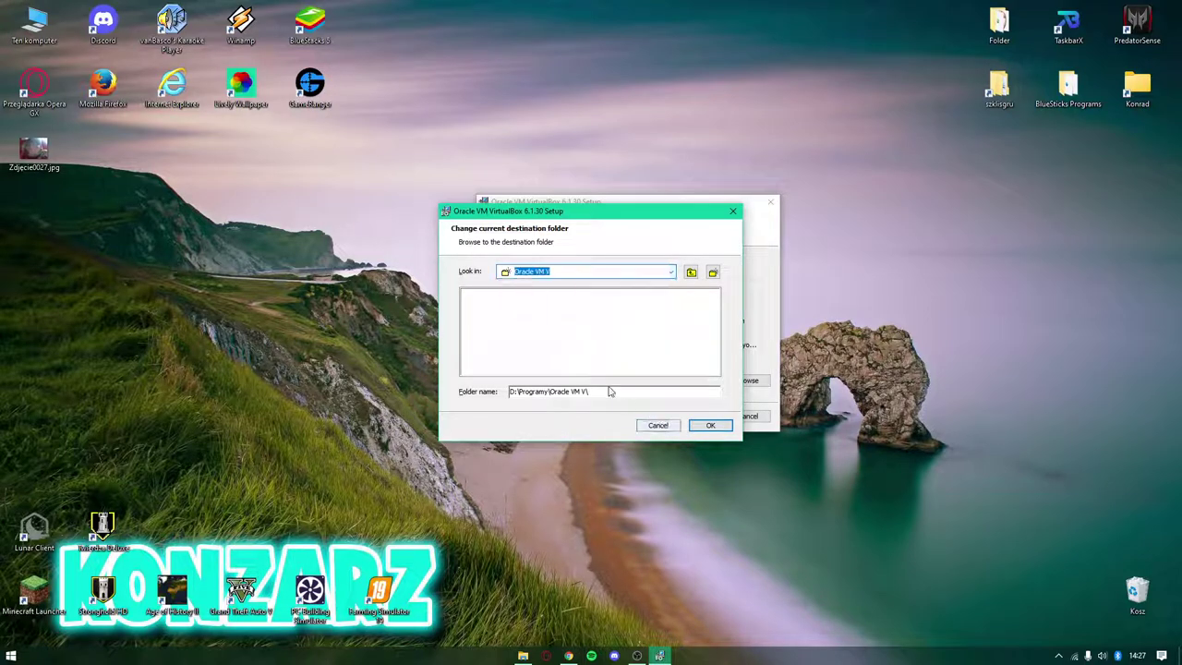
{"action": "left_click", "coordinate": [657, 425]}
Set the installation location to C:\Program Files\Oracle VM VirtualBox\
{"action": "left_click", "coordinate": [750, 382]}
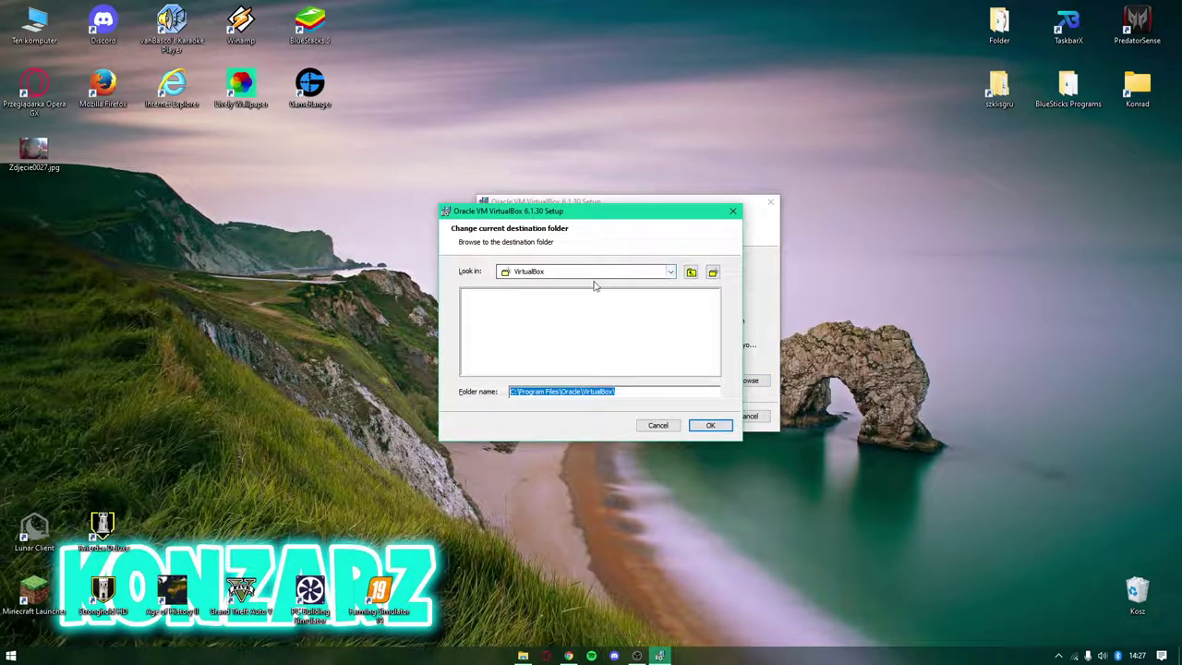
{"action": "left_click", "coordinate": [691, 272]}
{"action": "left_click", "coordinate": [483, 294]}
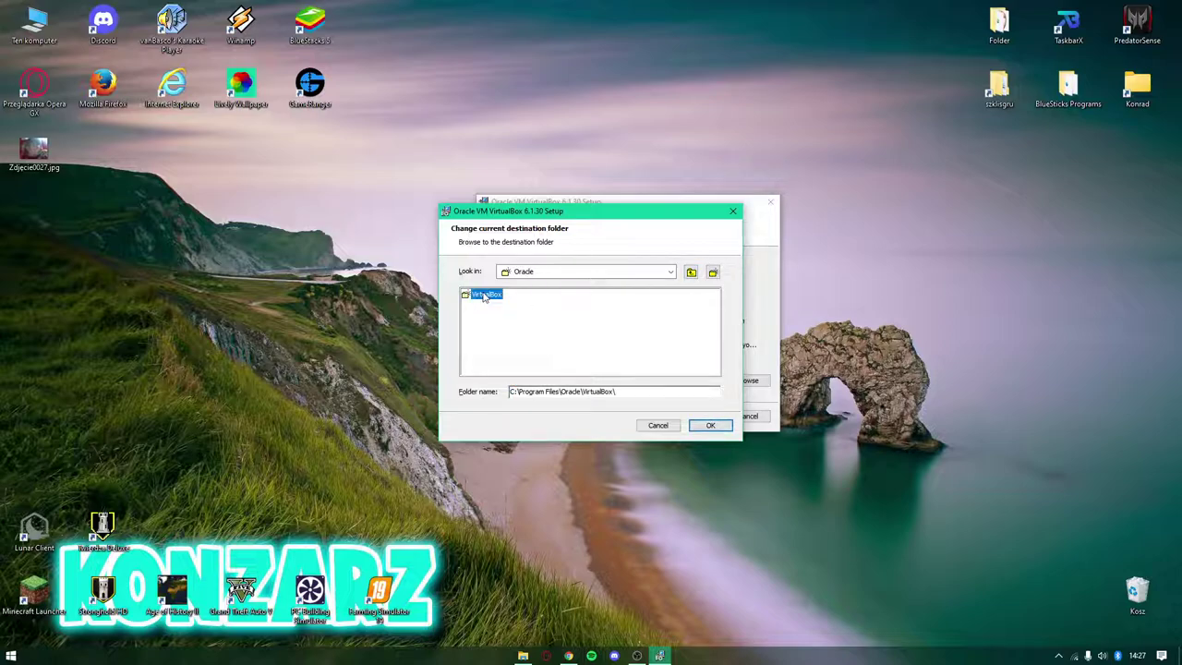
{"action": "left_click", "coordinate": [691, 273]}
{"action": "left_click_drag", "start_coordinate": [543, 370], "coordinate": [643, 369]}
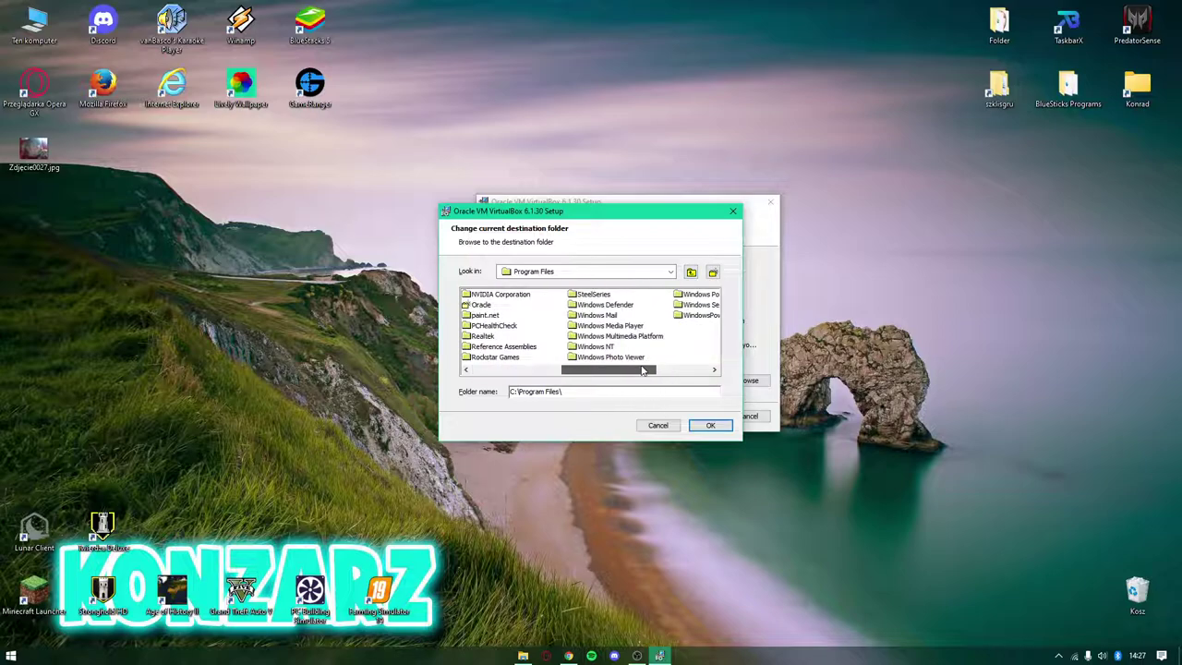
{"action": "left_click", "coordinate": [481, 305]}
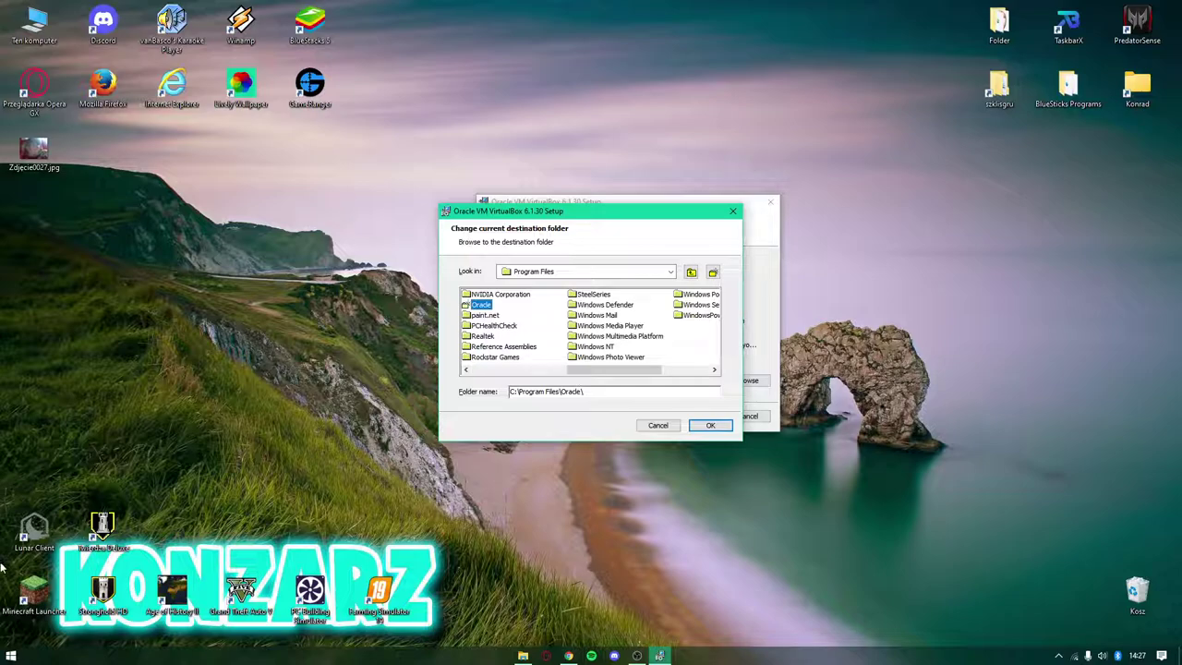
{"action": "key", "text": "Return"}
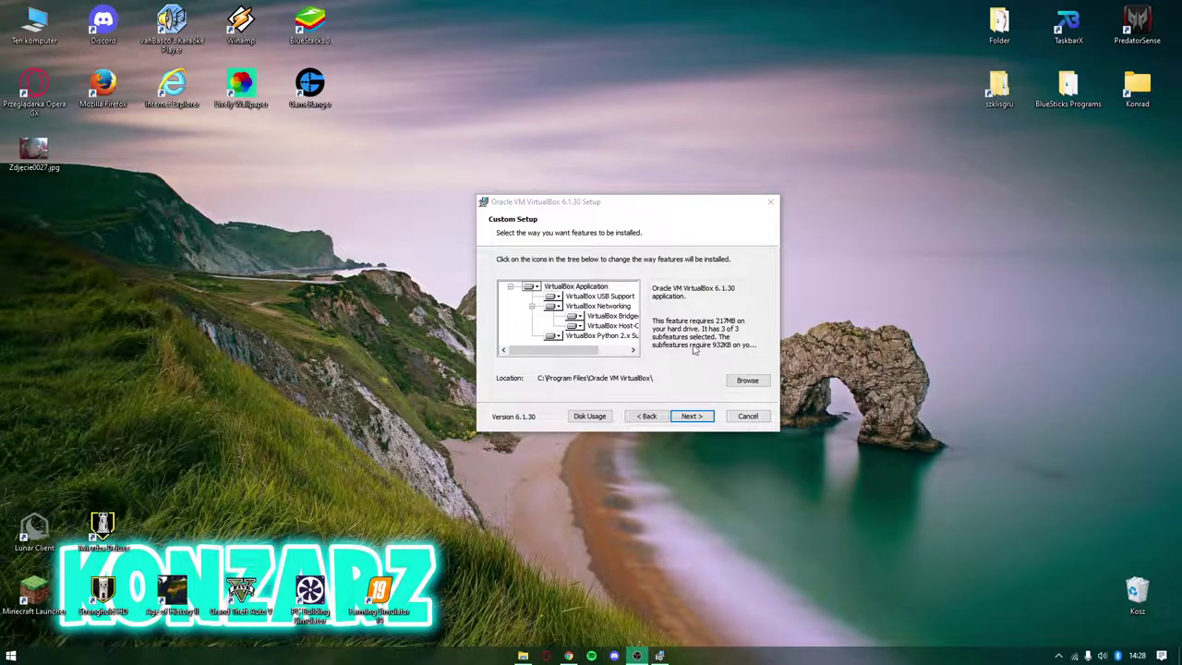
{"action": "left_click", "coordinate": [552, 379]}
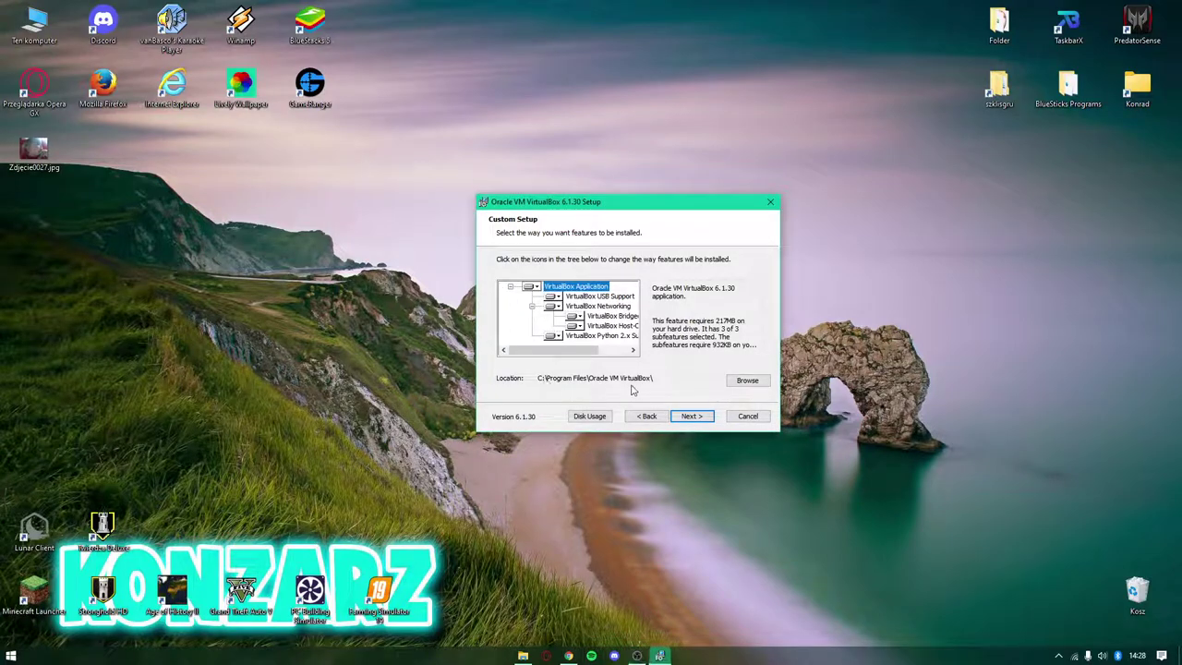
Set the installation location to D:\Programy\Oracle VM VirtualBox\ and continue to the shortcut and file association options
{"action": "left_click", "coordinate": [747, 382]}
{"action": "left_click", "coordinate": [651, 273]}
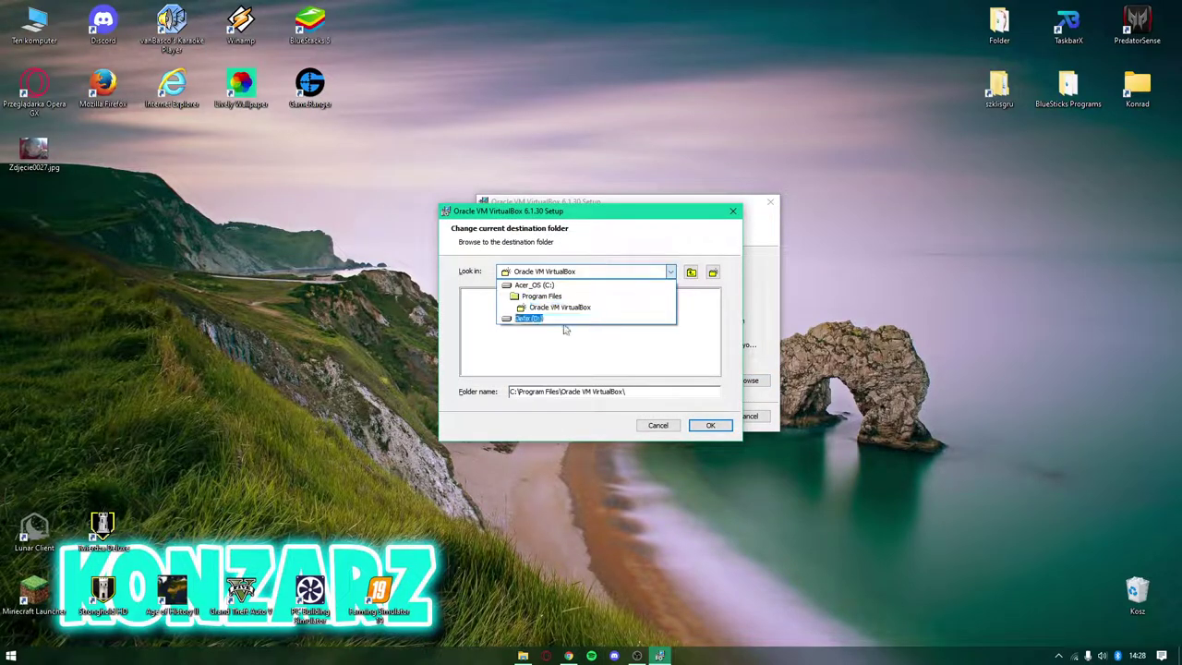
{"action": "left_click", "coordinate": [543, 309]}
{"action": "left_click", "coordinate": [521, 270]}
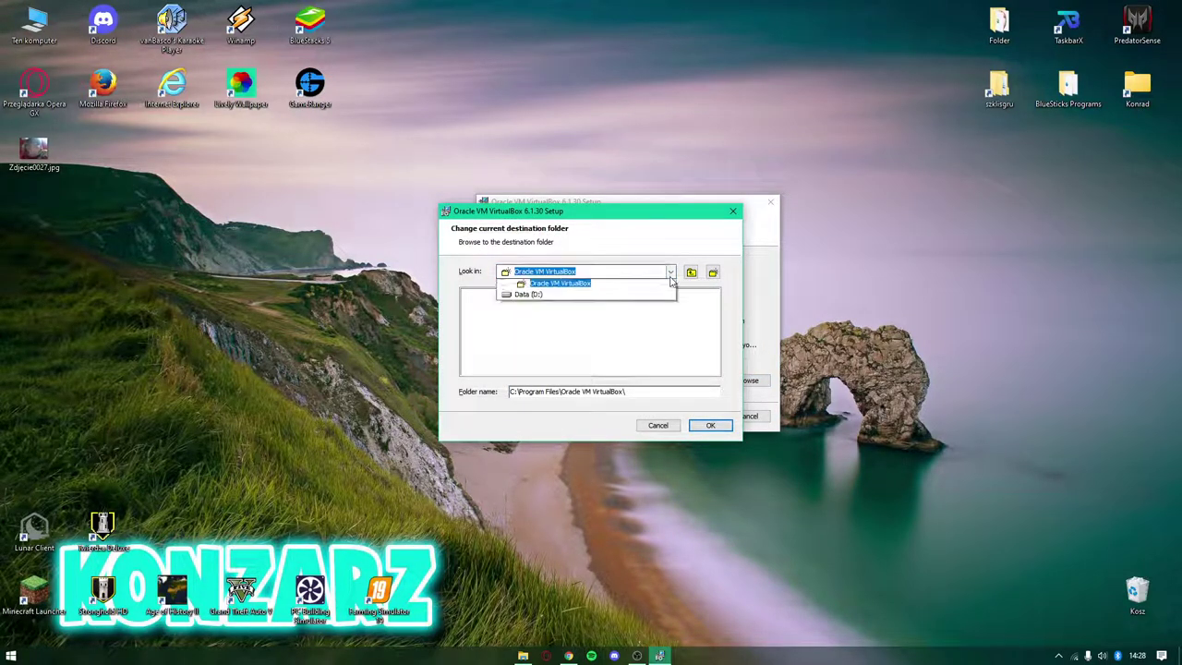
{"action": "left_click", "coordinate": [551, 309]}
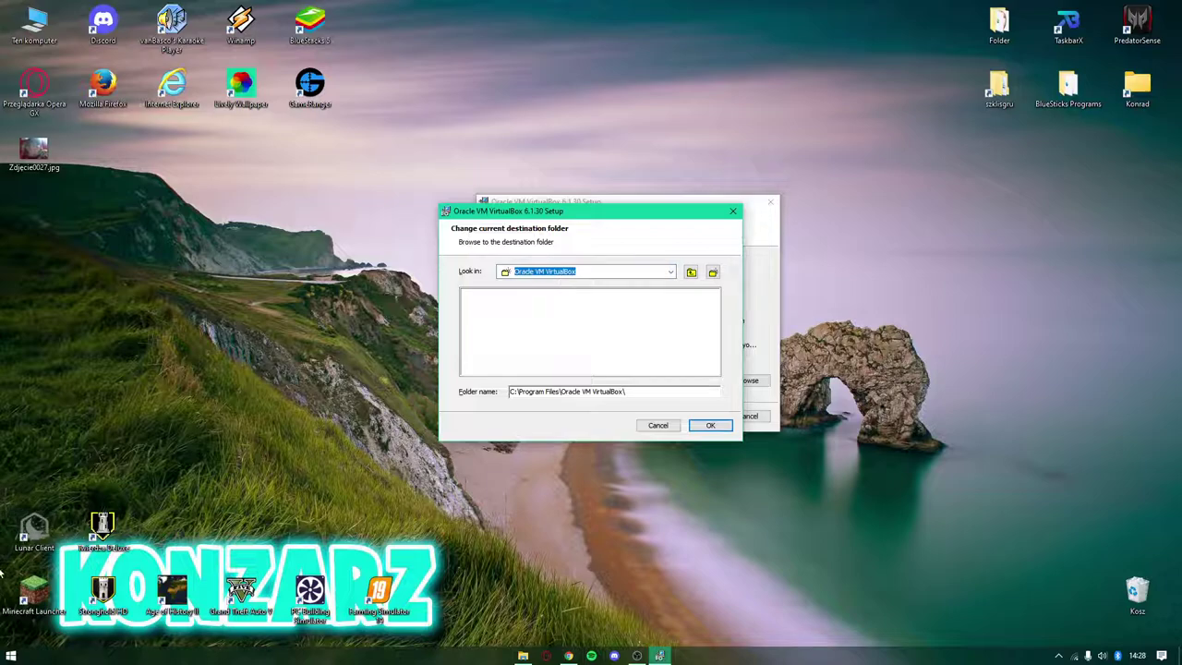
{"action": "key", "text": "Return"}
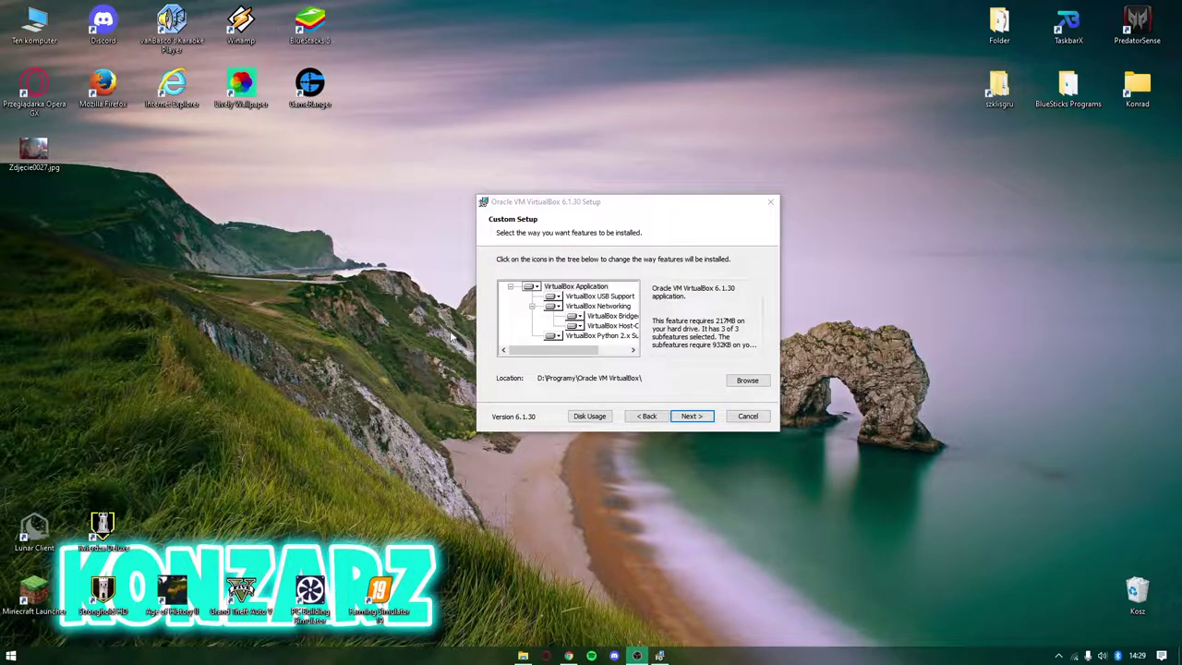
{"action": "left_click", "coordinate": [553, 306]}
{"action": "left_click", "coordinate": [695, 416]}
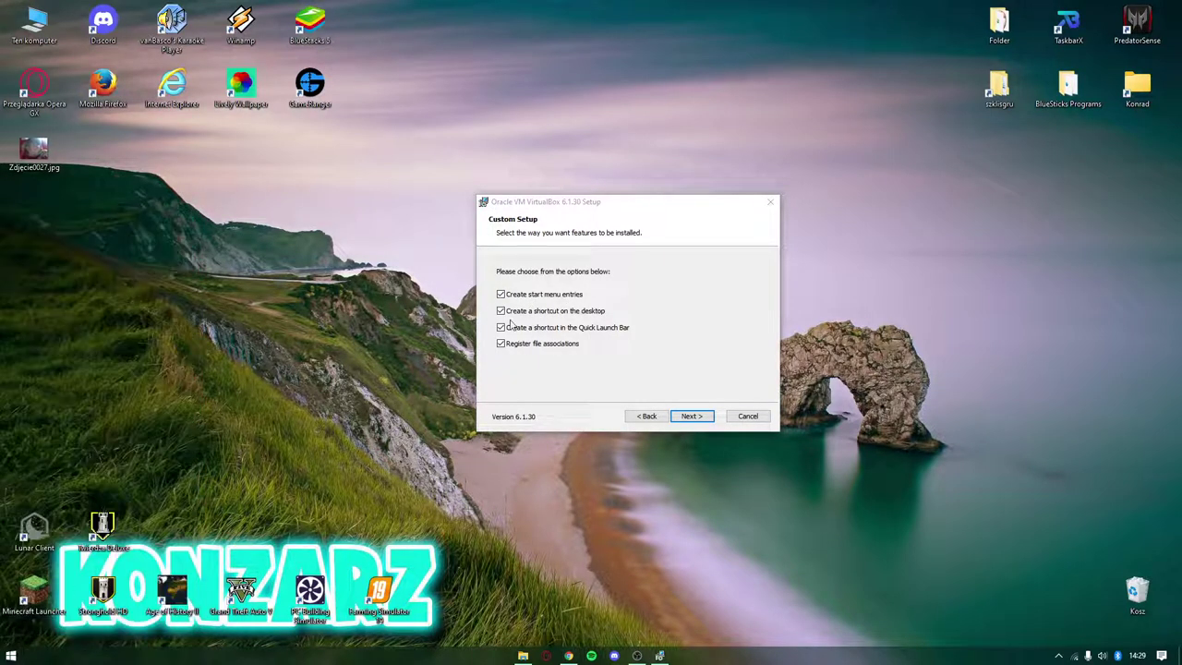
Rename the Recycle Bin (Kosz) on the desktop to Fortnite
{"action": "mouse_move", "coordinate": [240, 88]}
{"action": "left_mouse_down"}
{"action": "mouse_move", "coordinate": [265, 93]}
{"action": "mouse_move", "coordinate": [269, 205]}
{"action": "mouse_move", "coordinate": [237, 204]}
{"action": "mouse_move", "coordinate": [244, 84]}
{"action": "mouse_move", "coordinate": [351, 130]}
{"action": "mouse_move", "coordinate": [242, 87]}
{"action": "left_mouse_up"}
{"action": "mouse_move", "coordinate": [171, 85]}
{"action": "left_mouse_down"}
{"action": "mouse_move", "coordinate": [185, 145]}
{"action": "mouse_move", "coordinate": [159, 132]}
{"action": "mouse_move", "coordinate": [171, 85]}
{"action": "left_mouse_up"}
{"action": "left_click", "coordinate": [1062, 582]}
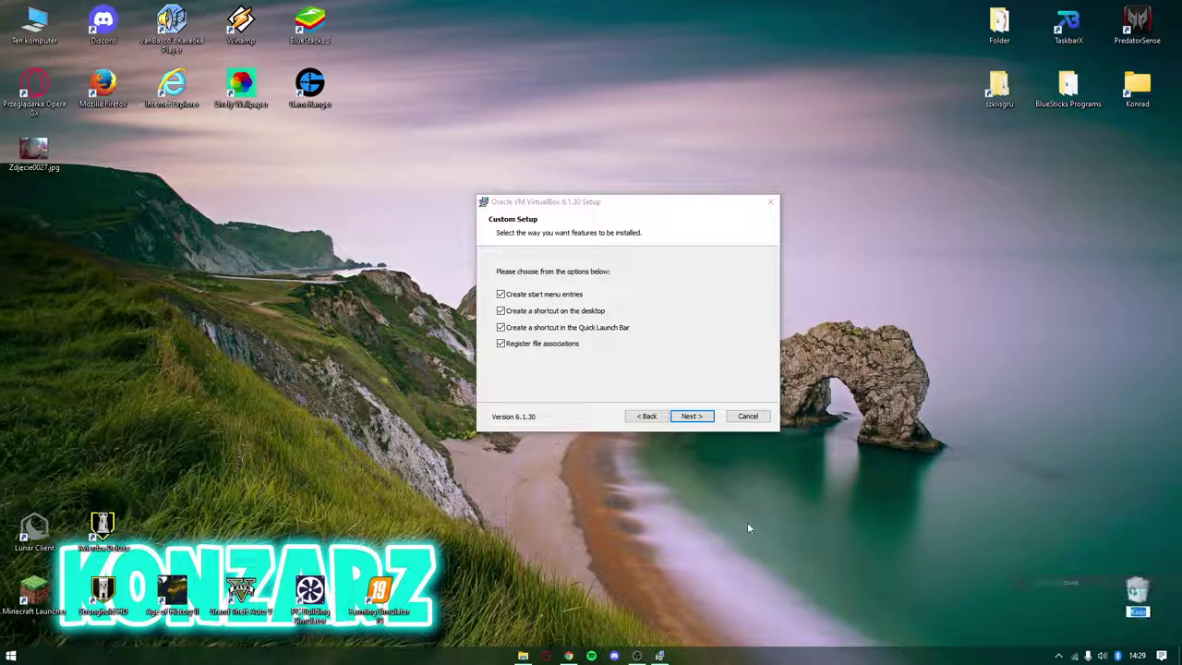
{"action": "type", "text": "Fortnite"}
{"action": "key", "text": "Return"}
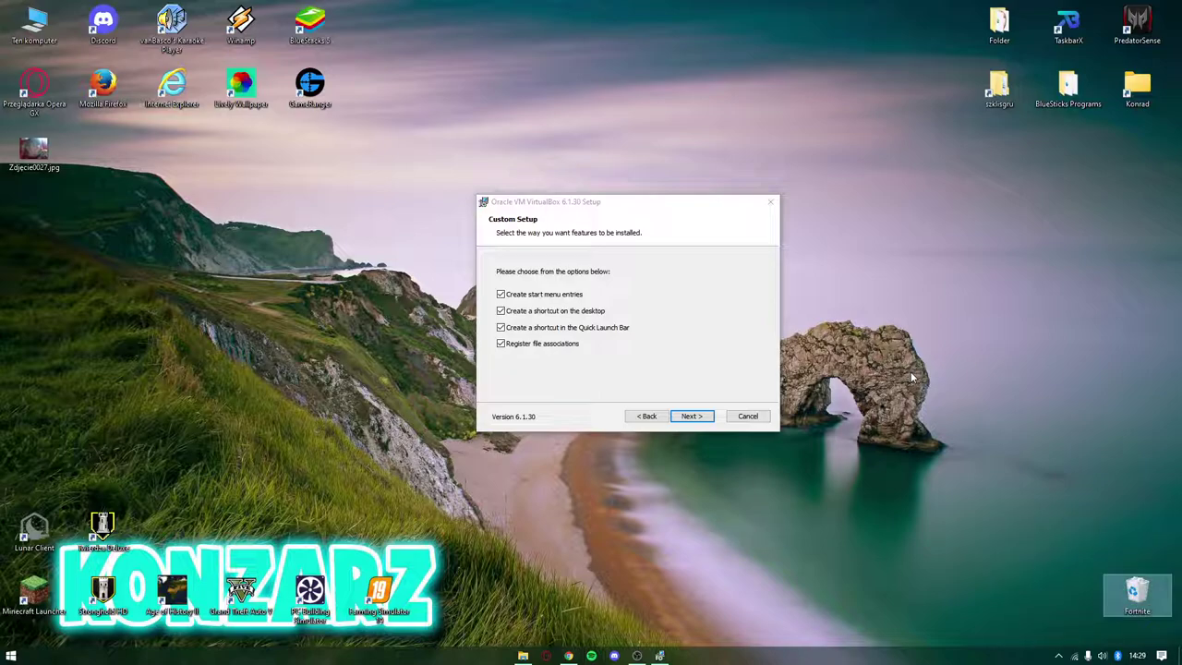
{"action": "left_click", "coordinate": [755, 181]}
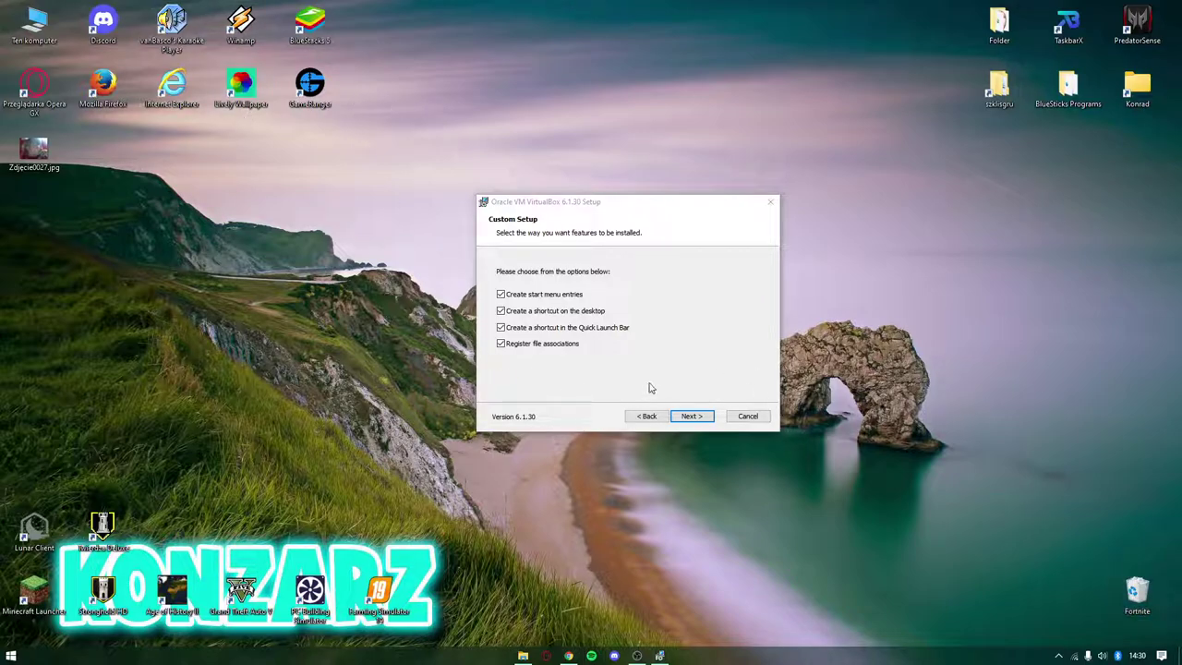
Rename the desktop's Recycle Bin as K
{"action": "right_click", "coordinate": [1138, 592]}
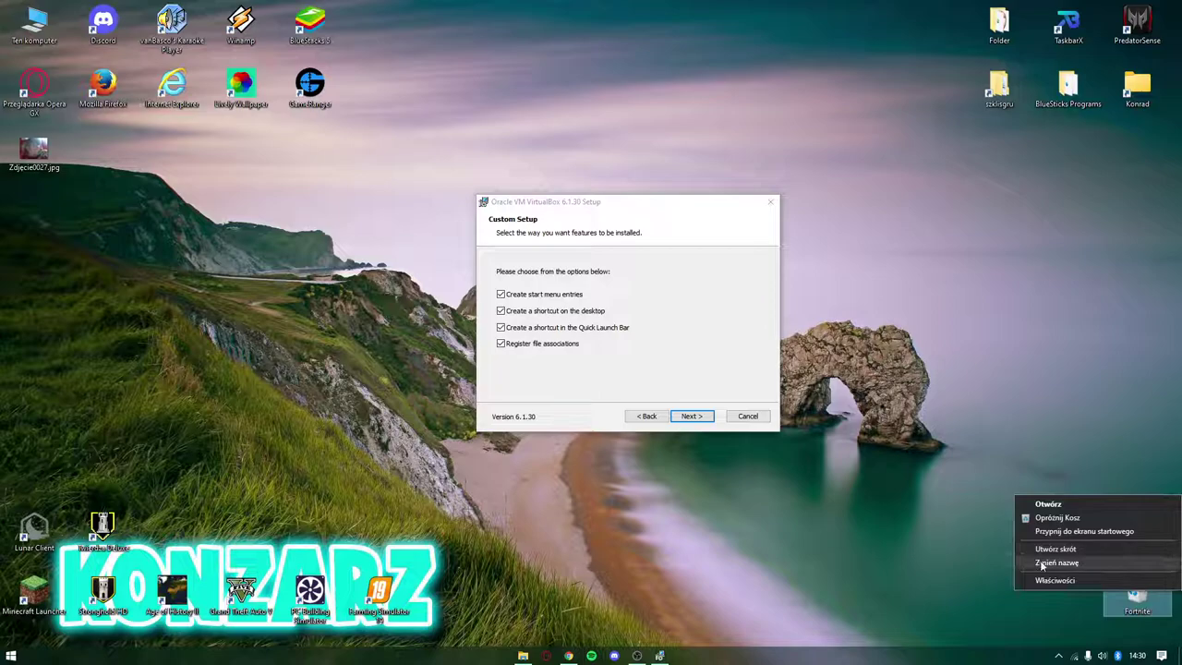
{"action": "left_click", "coordinate": [1040, 561]}
{"action": "type", "text": "K"}
{"action": "left_click", "coordinate": [1112, 422]}
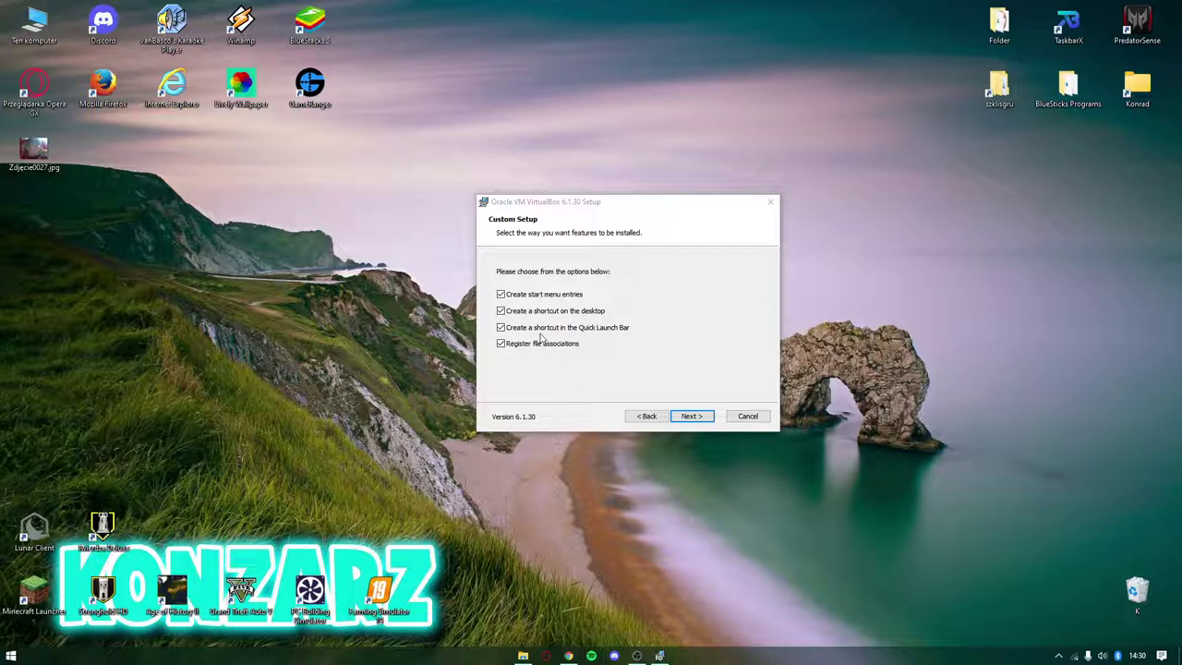
Disable registering file associations, keep the start menu, desktop and Quick Launch shortcuts, and accept the network interfaces warning
{"action": "left_click", "coordinate": [542, 341]}
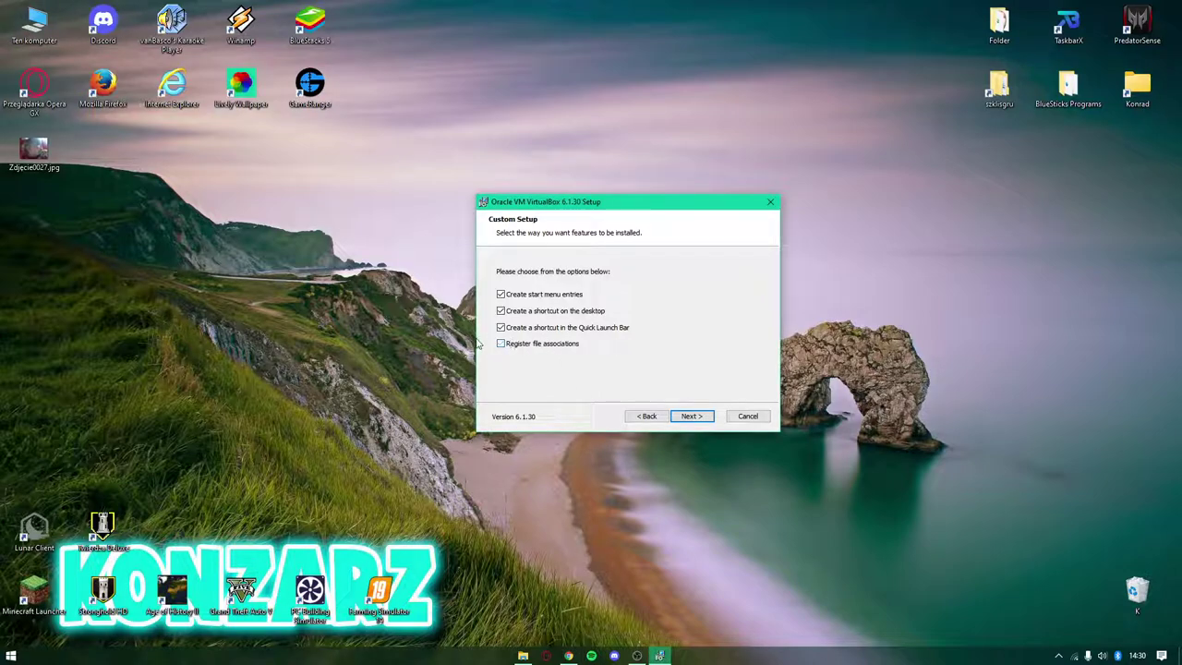
{"action": "left_click", "coordinate": [693, 421]}
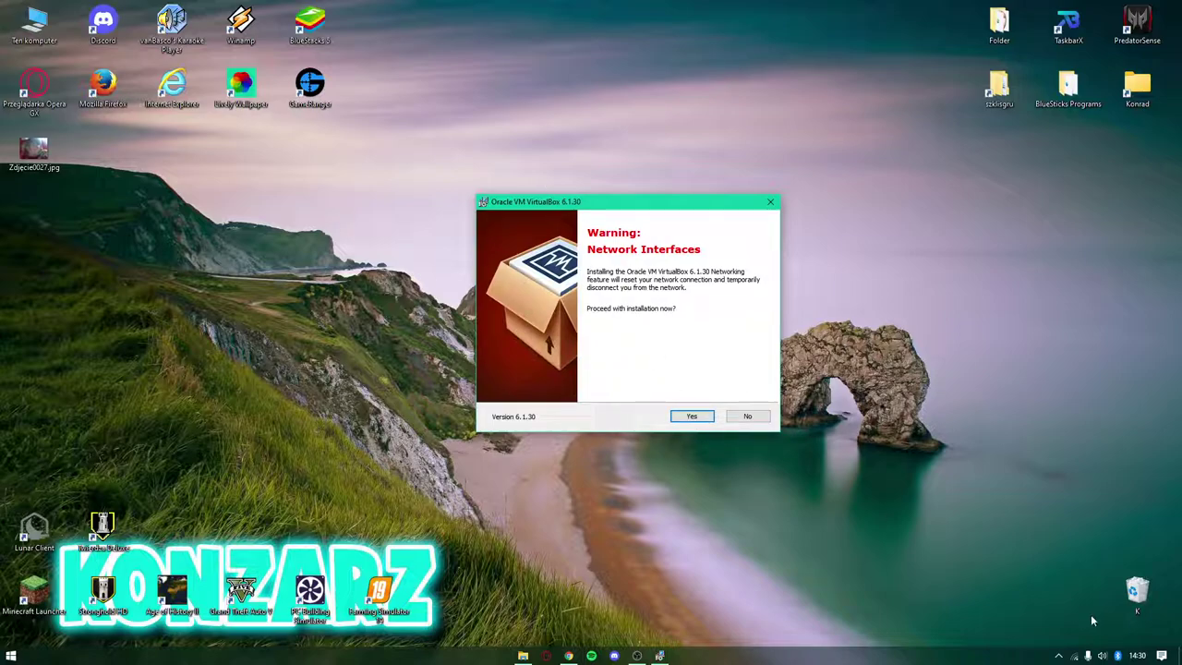
{"action": "left_click", "coordinate": [998, 504]}
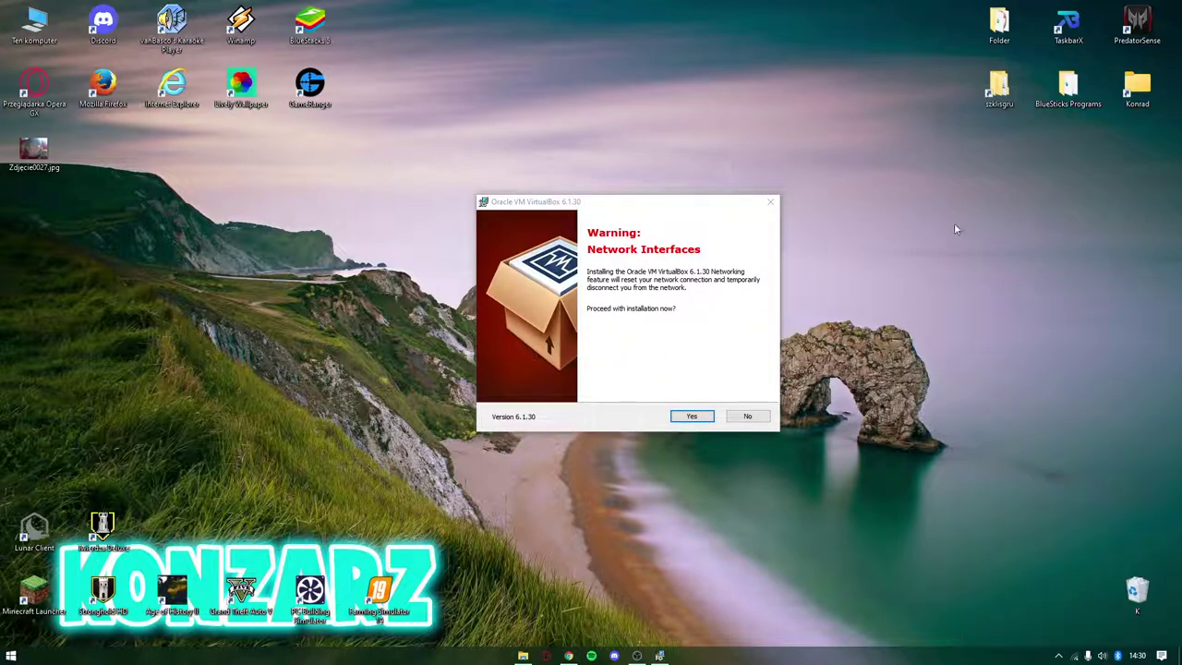
{"action": "left_click", "coordinate": [688, 417]}
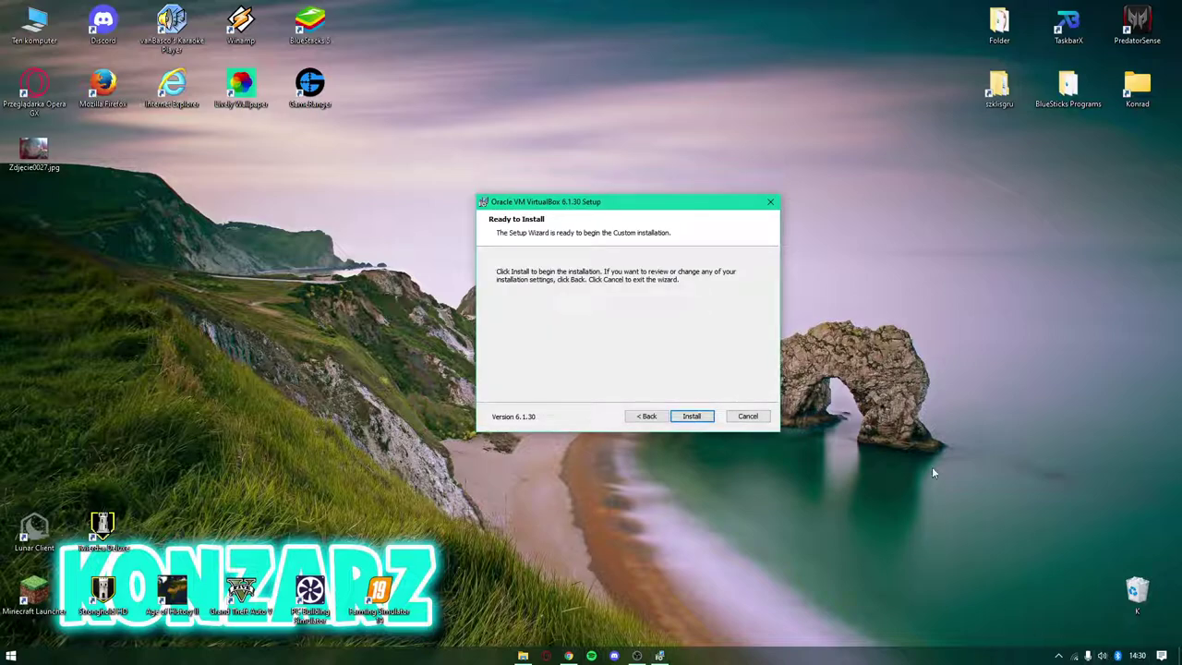
{"action": "left_click", "coordinate": [1102, 656]}
{"action": "left_click", "coordinate": [1006, 595]}
{"action": "left_click", "coordinate": [997, 569]}
{"action": "left_click", "coordinate": [1016, 594]}
{"action": "left_click", "coordinate": [1016, 595]}
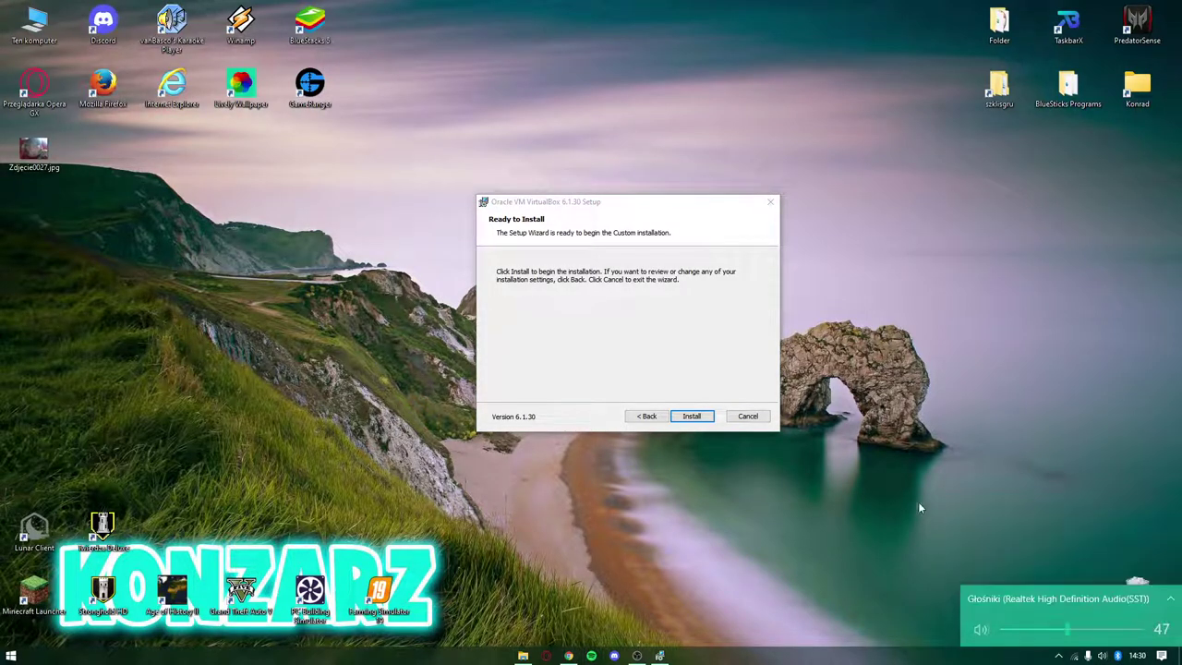
{"action": "left_click", "coordinate": [928, 490]}
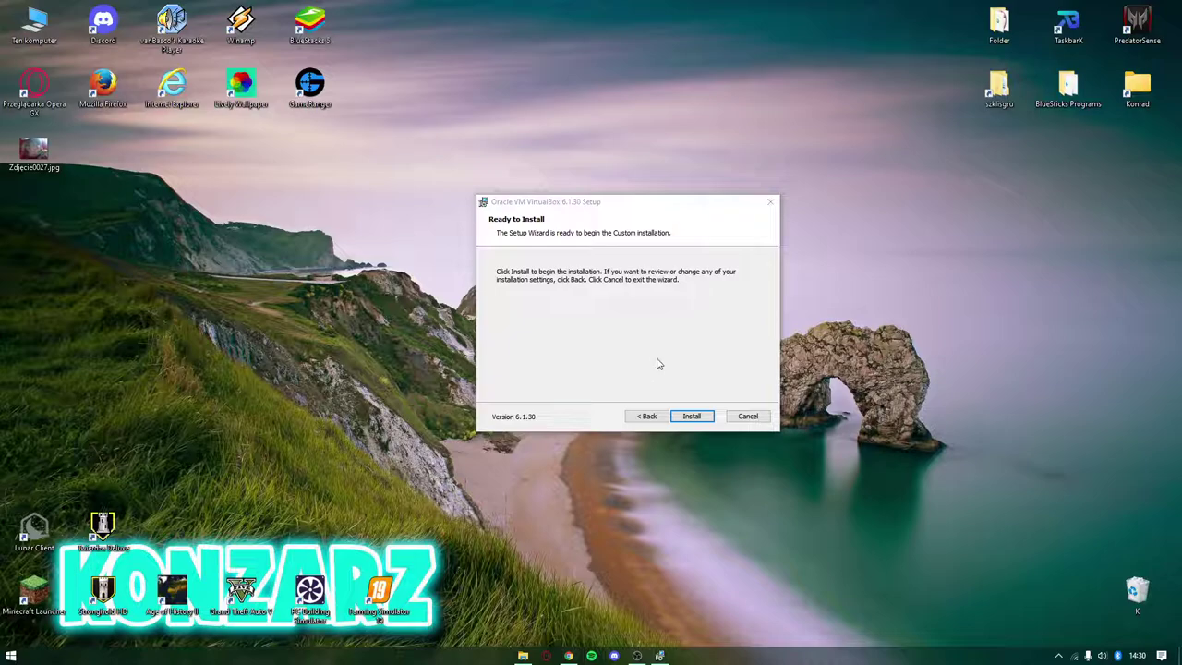
Install Oracle VM VirtualBox 6.1.30 and finish the setup with the program set to start after installation
{"action": "left_click", "coordinate": [702, 416]}
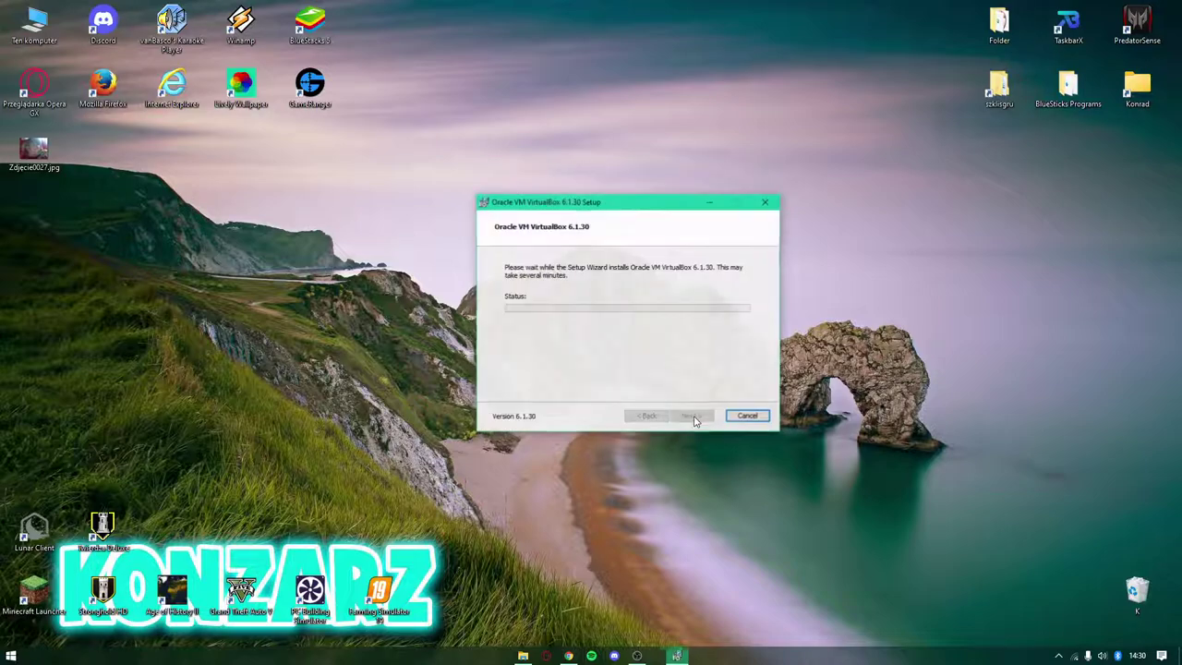
{"action": "left_click", "coordinate": [430, 500]}
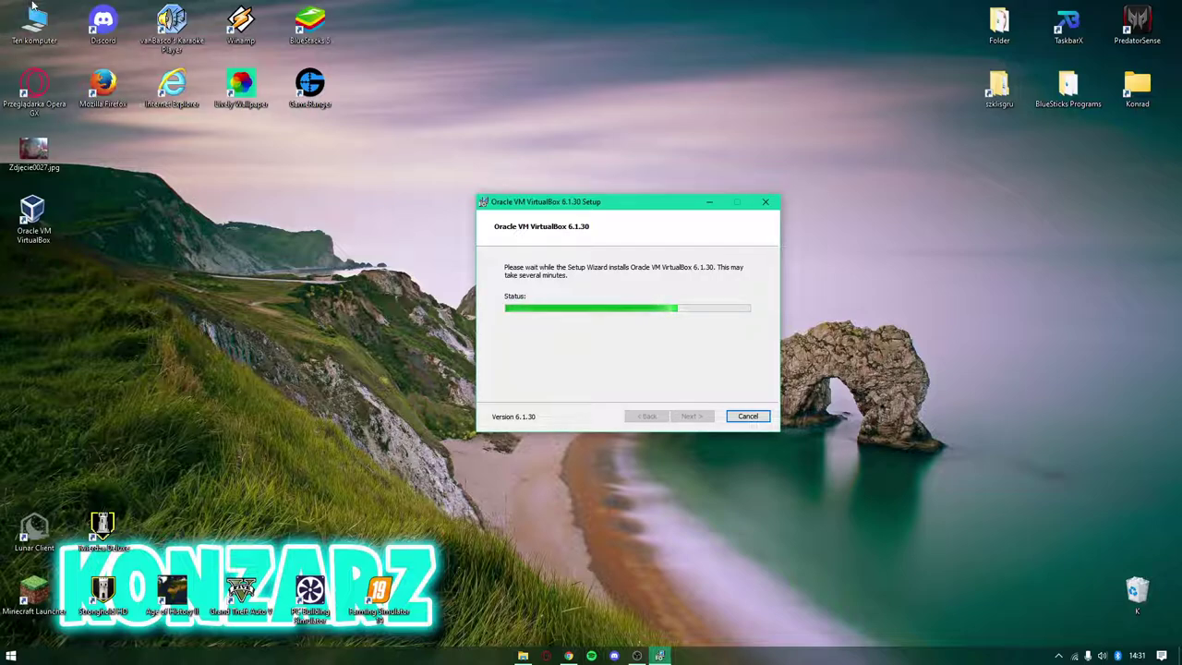
{"action": "left_click", "coordinate": [33, 221]}
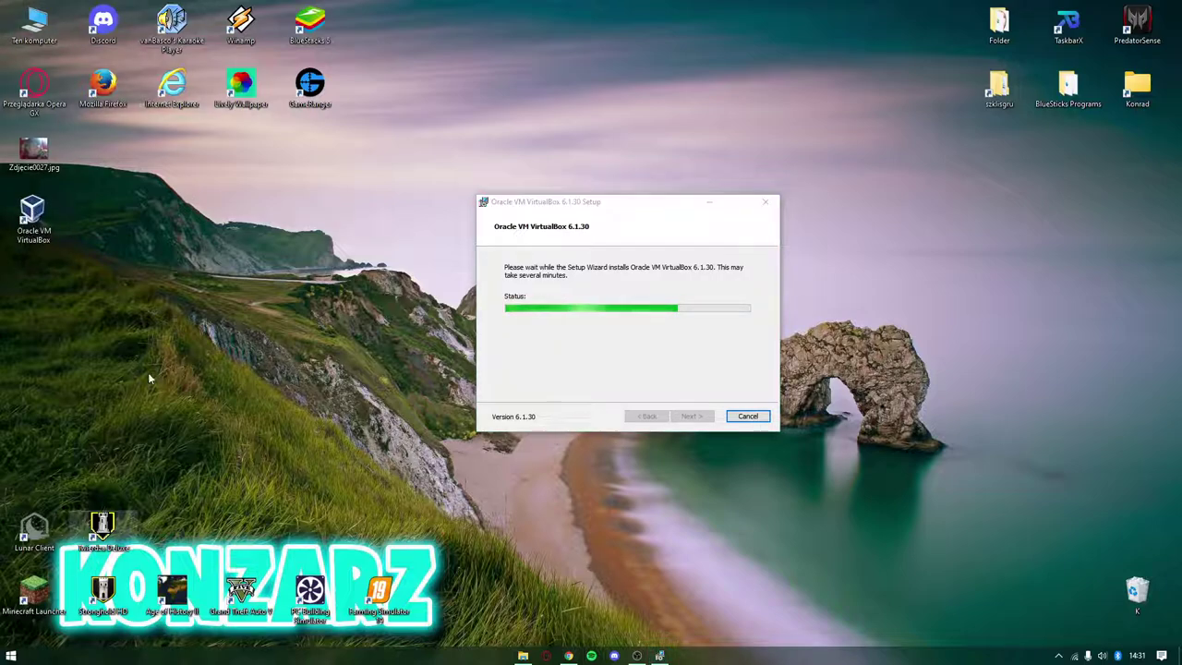
{"action": "key", "text": "super"}
{"action": "left_click", "coordinate": [757, 327]}
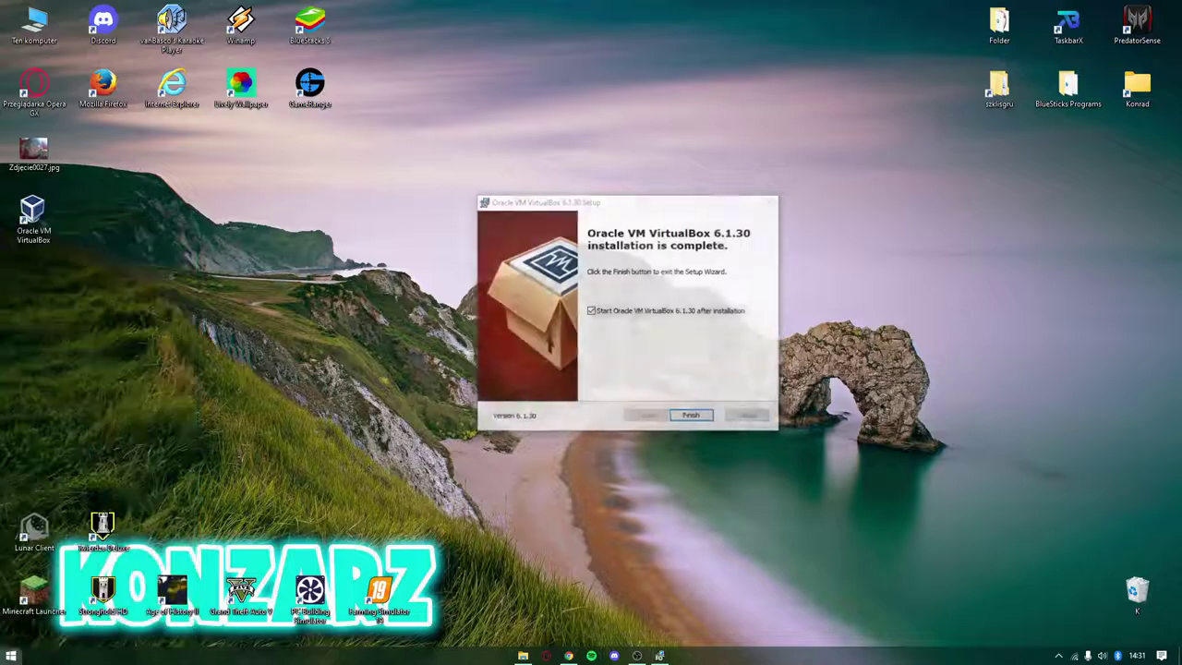
{"action": "left_click", "coordinate": [697, 415]}
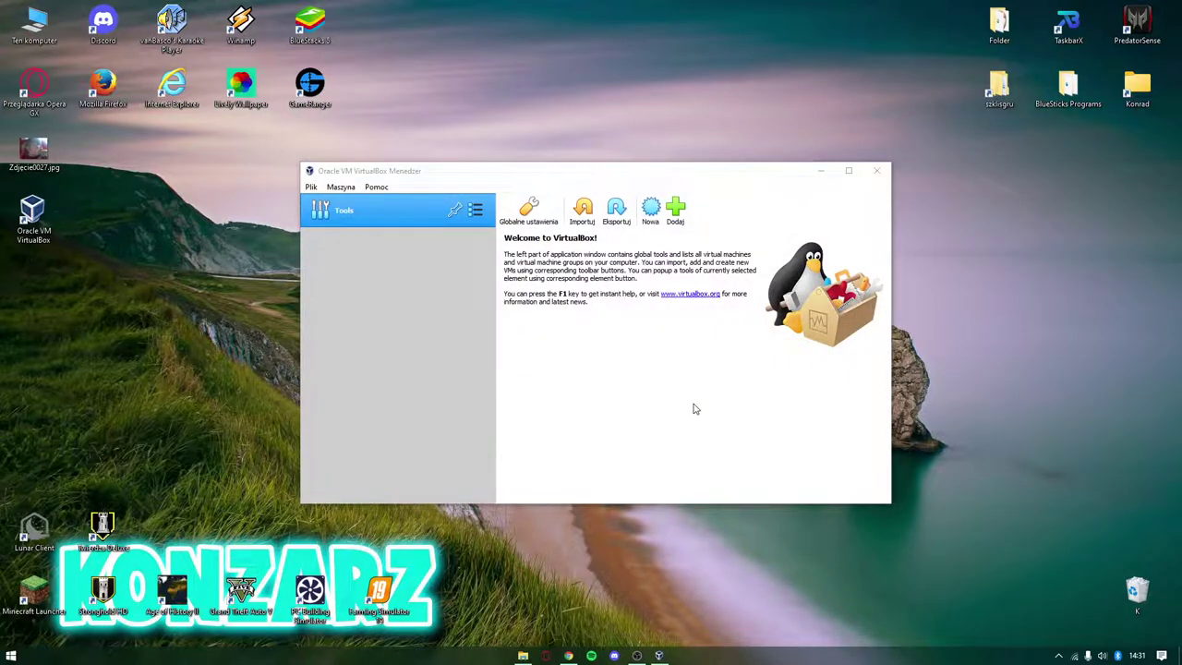
Browse to D:\Programy\Oracle VM VirtualBox in File Explorer and look through the installed program files
{"action": "double_click", "coordinate": [34, 23]}
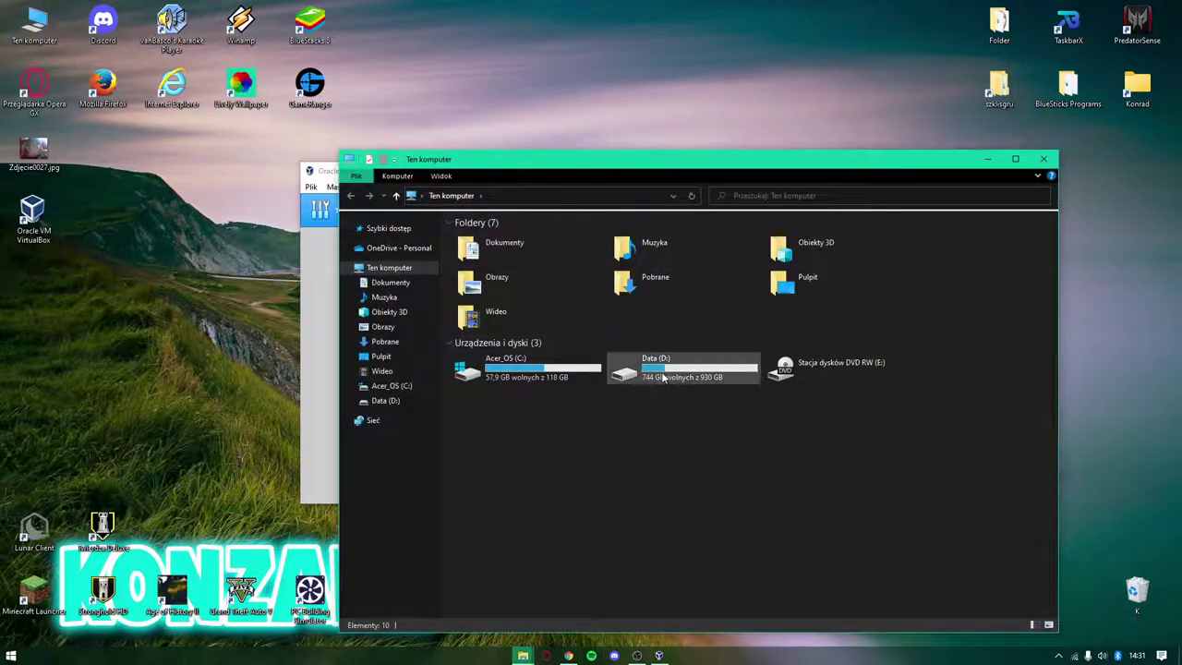
{"action": "double_click", "coordinate": [646, 367]}
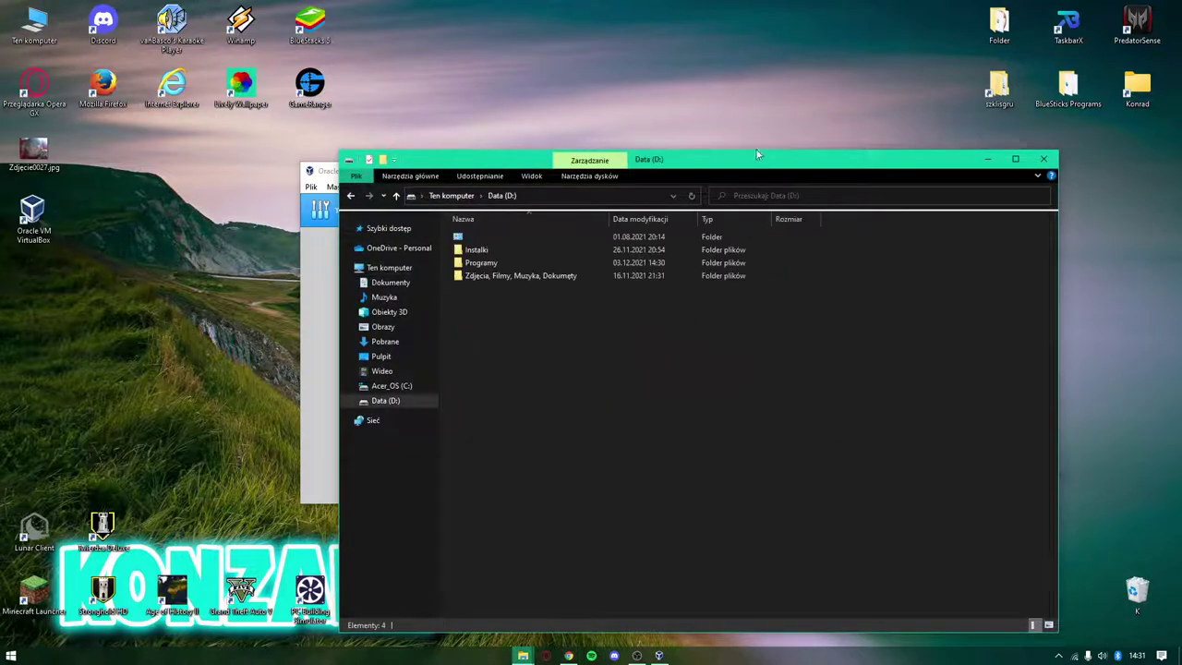
{"action": "double_click", "coordinate": [482, 263]}
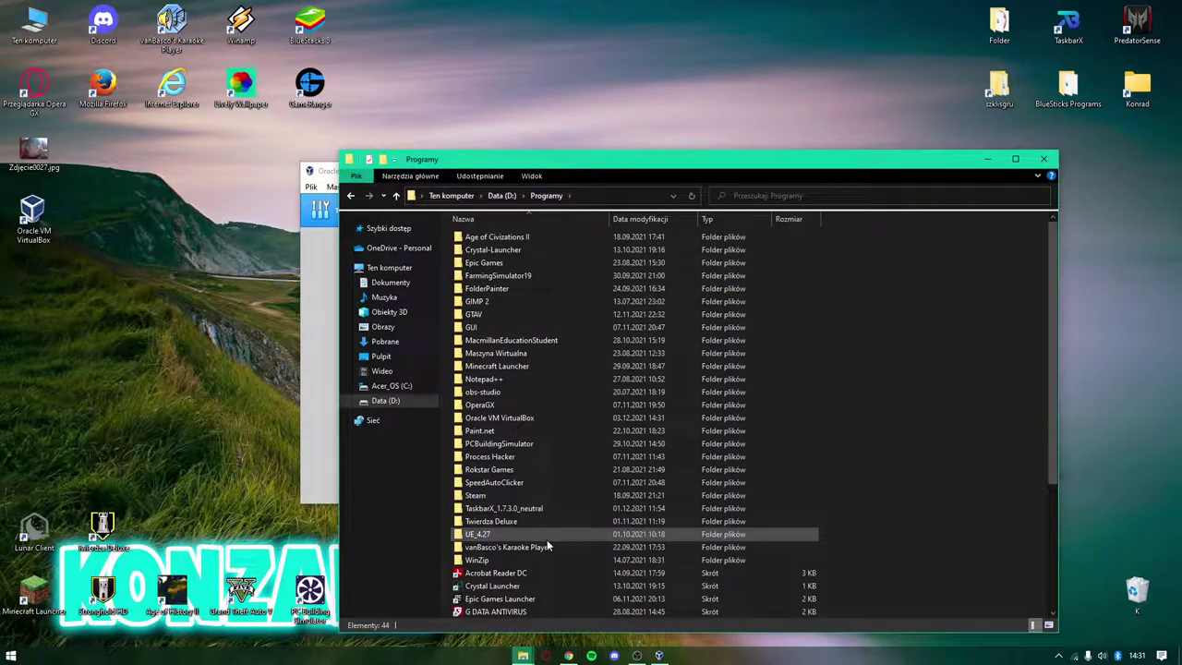
{"action": "double_click", "coordinate": [535, 417]}
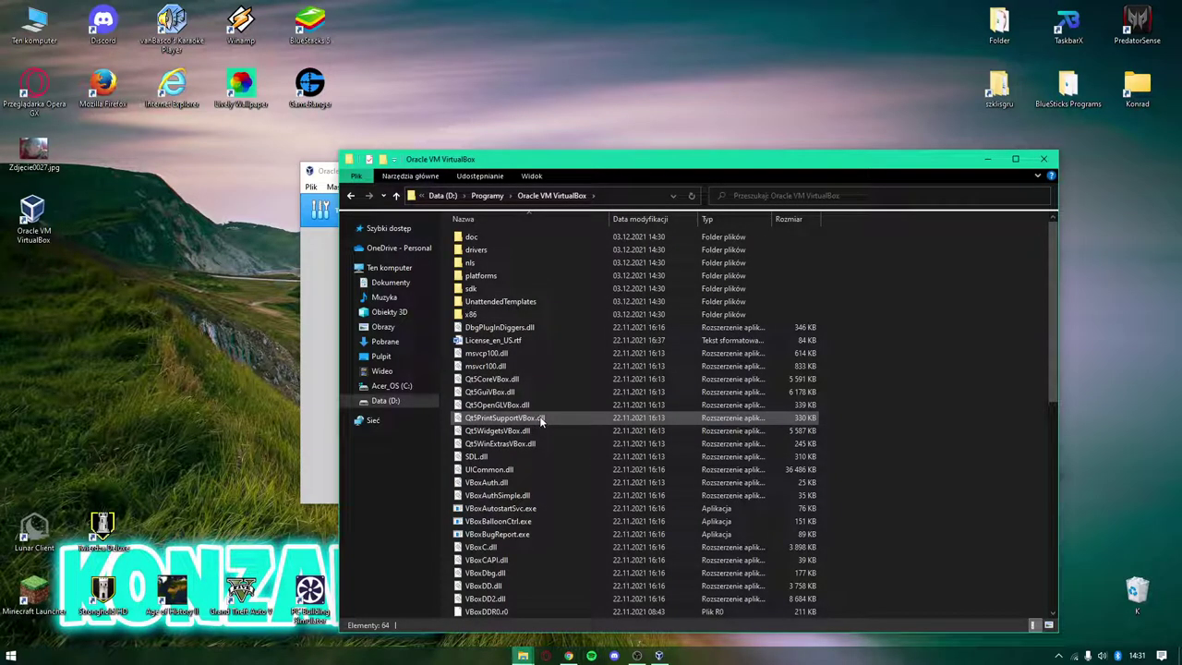
{"action": "scroll", "coordinate": [541, 420], "scroll_direction": "down", "scroll_amount": 4}
{"action": "scroll", "coordinate": [541, 417], "scroll_direction": "down", "scroll_amount": 7}
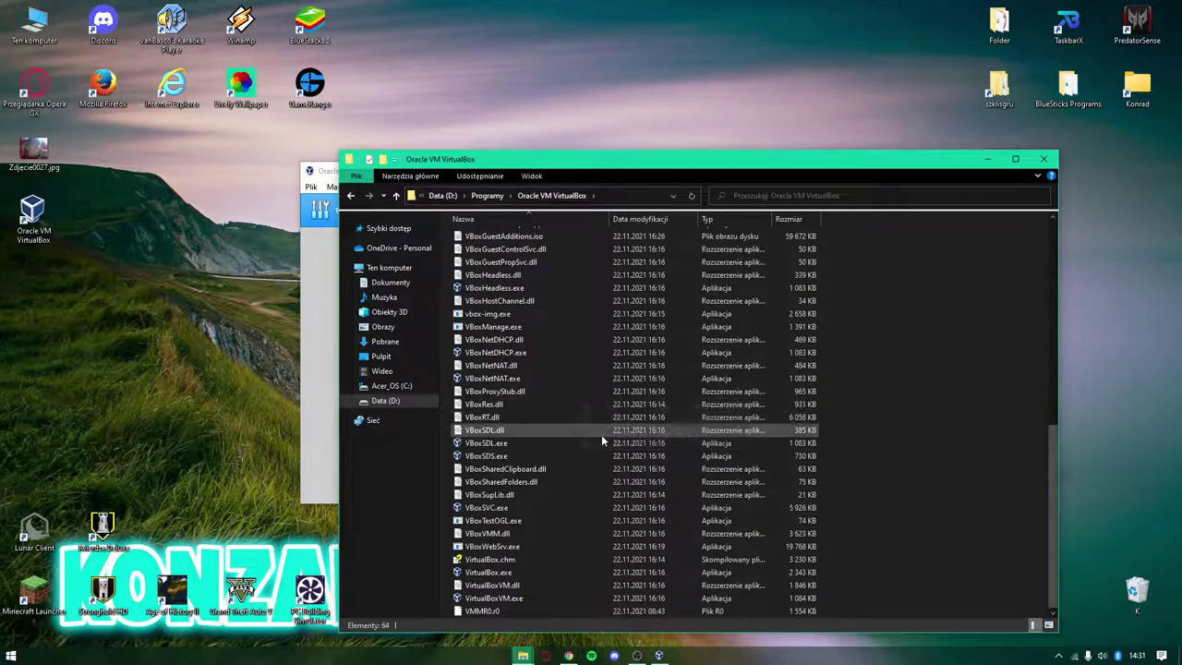
{"action": "key", "text": "alt+Left"}
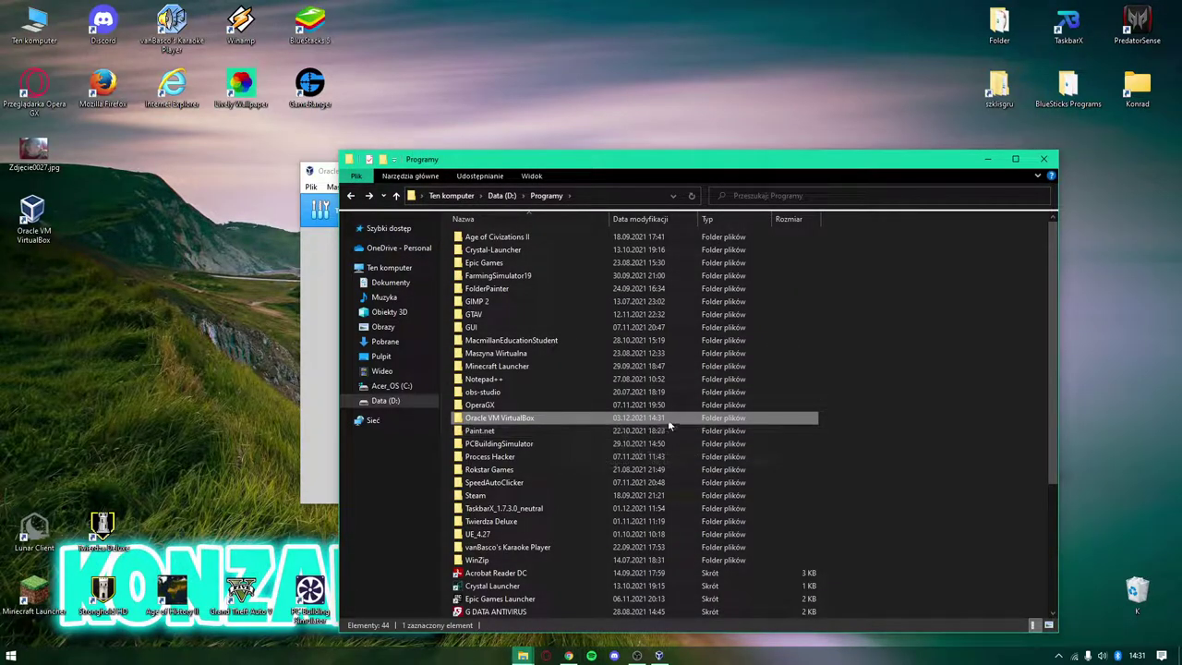
Look inside the Maszyna Wirtualna folder and its Systemy subfolder in D:\Programy, and close File Explorer
{"action": "left_click", "coordinate": [527, 356]}
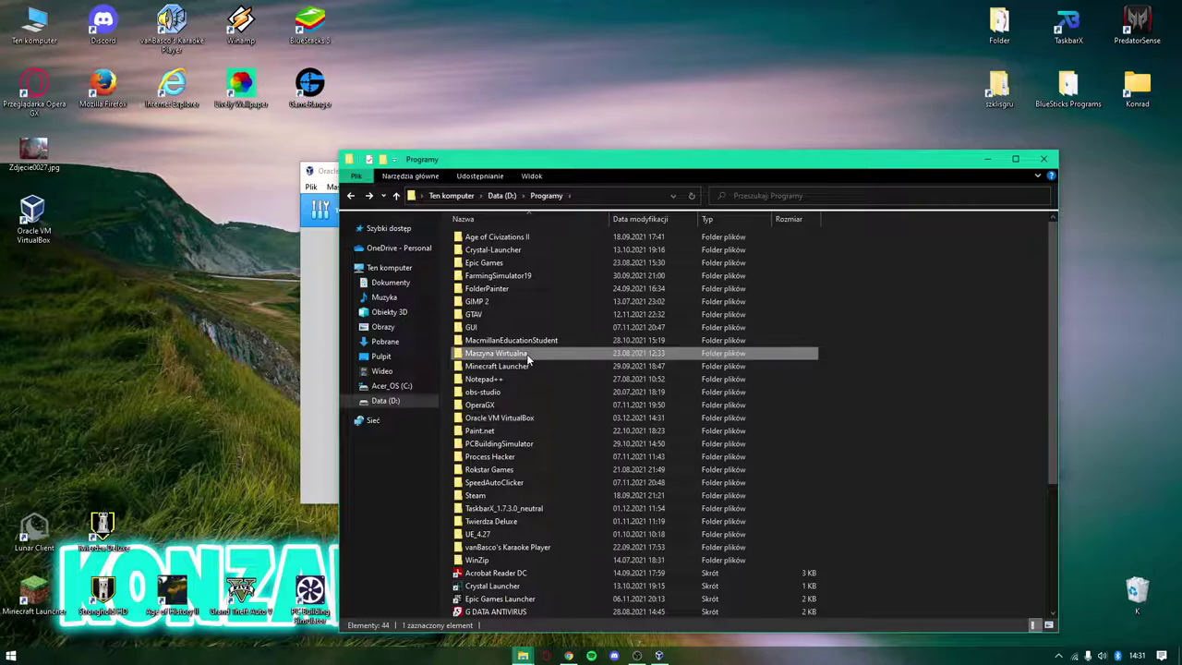
{"action": "double_click", "coordinate": [529, 357]}
{"action": "double_click", "coordinate": [503, 241]}
{"action": "left_click", "coordinate": [350, 196]}
{"action": "left_click", "coordinate": [350, 196]}
{"action": "left_click", "coordinate": [1043, 159]}
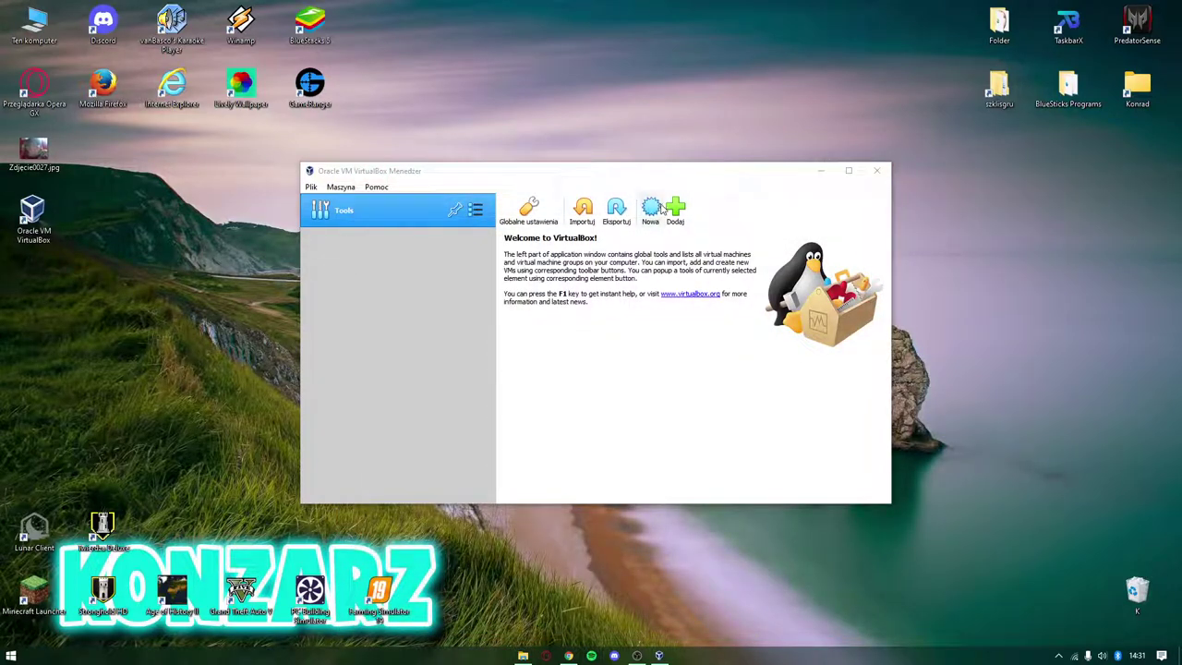
Start creating a new virtual machine and name it Windows 7 (32-bit)
{"action": "left_click", "coordinate": [652, 207]}
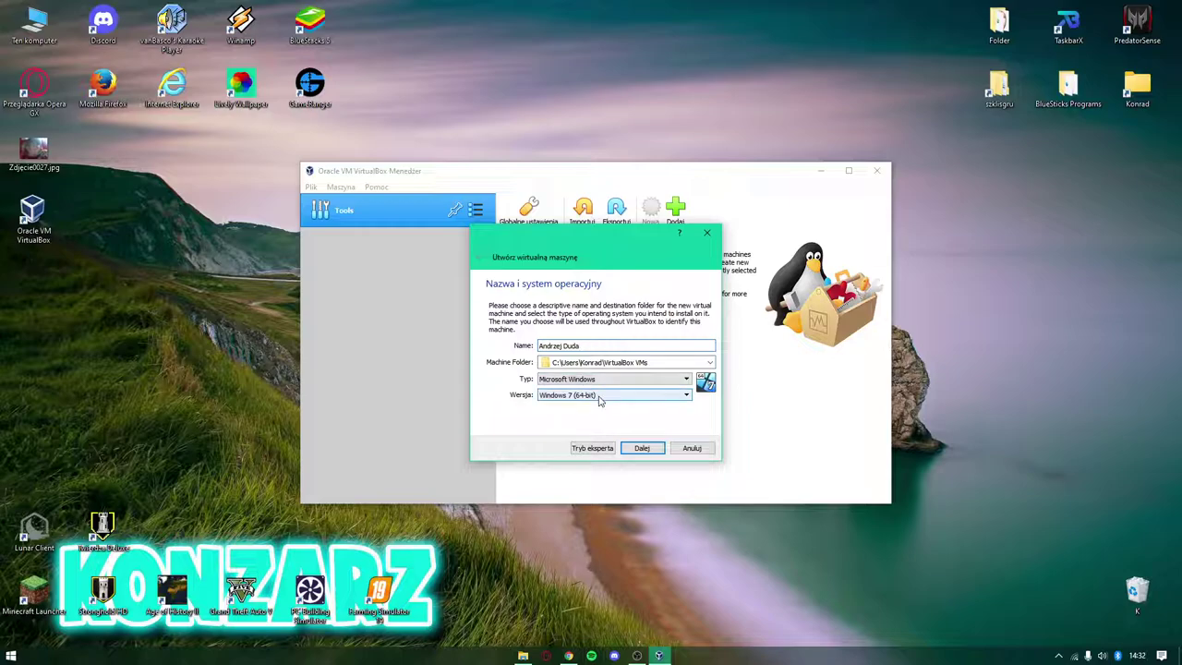
{"action": "left_click_drag", "start_coordinate": [596, 346], "coordinate": [480, 319]}
{"action": "key", "text": "BackSpace"}
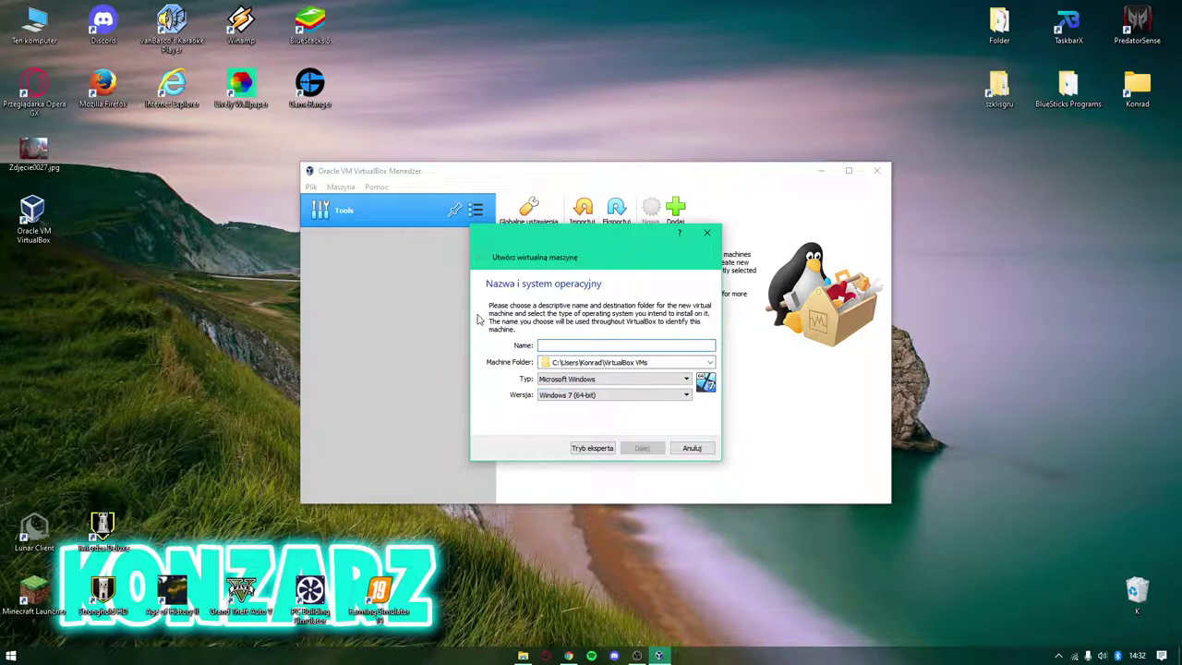
{"action": "type", "text": "K"}
{"action": "key", "text": "BackSpace"}
{"action": "key", "text": "BackSpace"}
{"action": "key", "text": "BackSpace"}
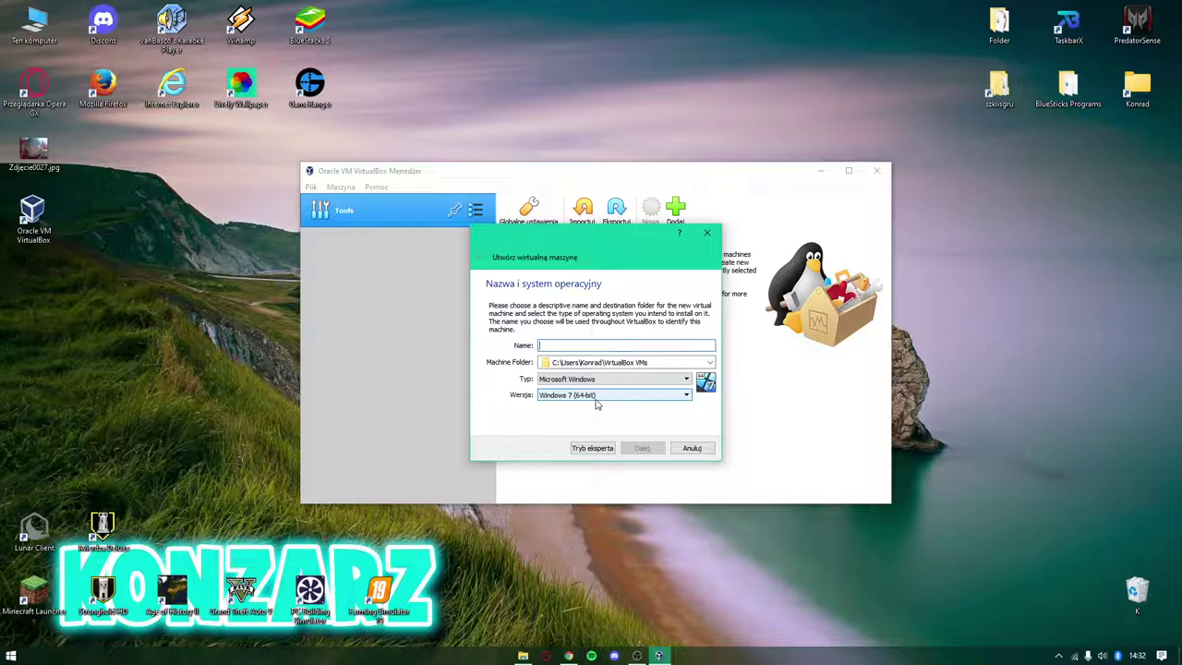
{"action": "type", "text": "Windows 7 (32-bit"}
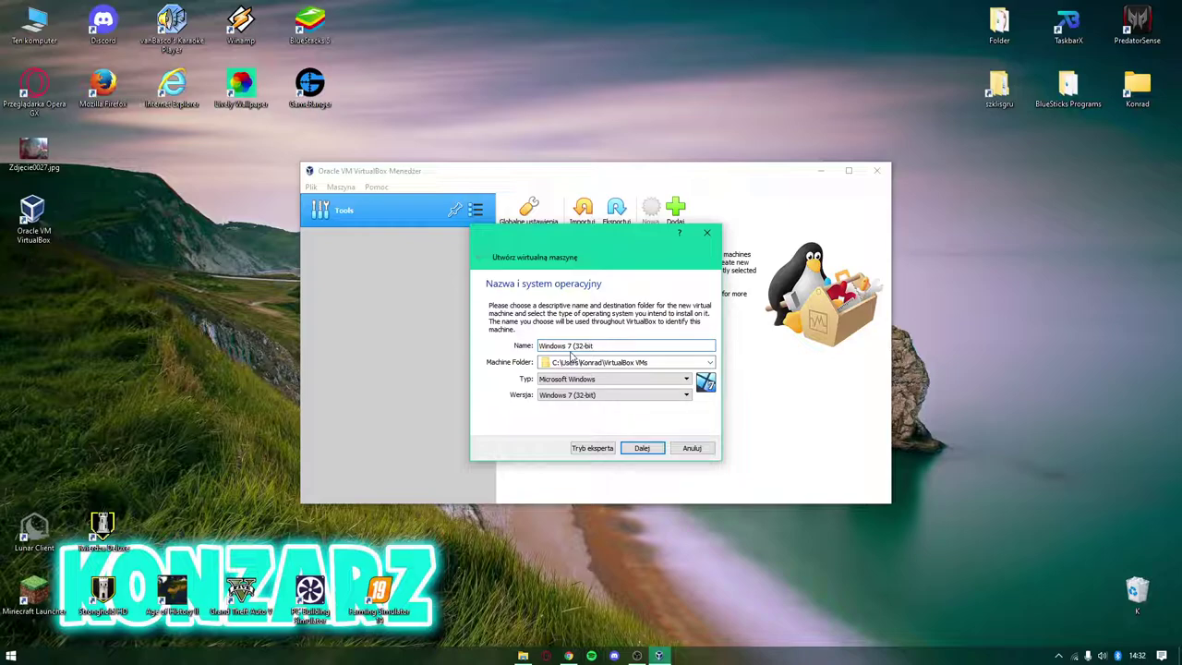
Set the machine folder to D:\Programy\Maszyna Wirtualna\Systemy
{"action": "left_click", "coordinate": [711, 364]}
{"action": "left_click", "coordinate": [574, 386]}
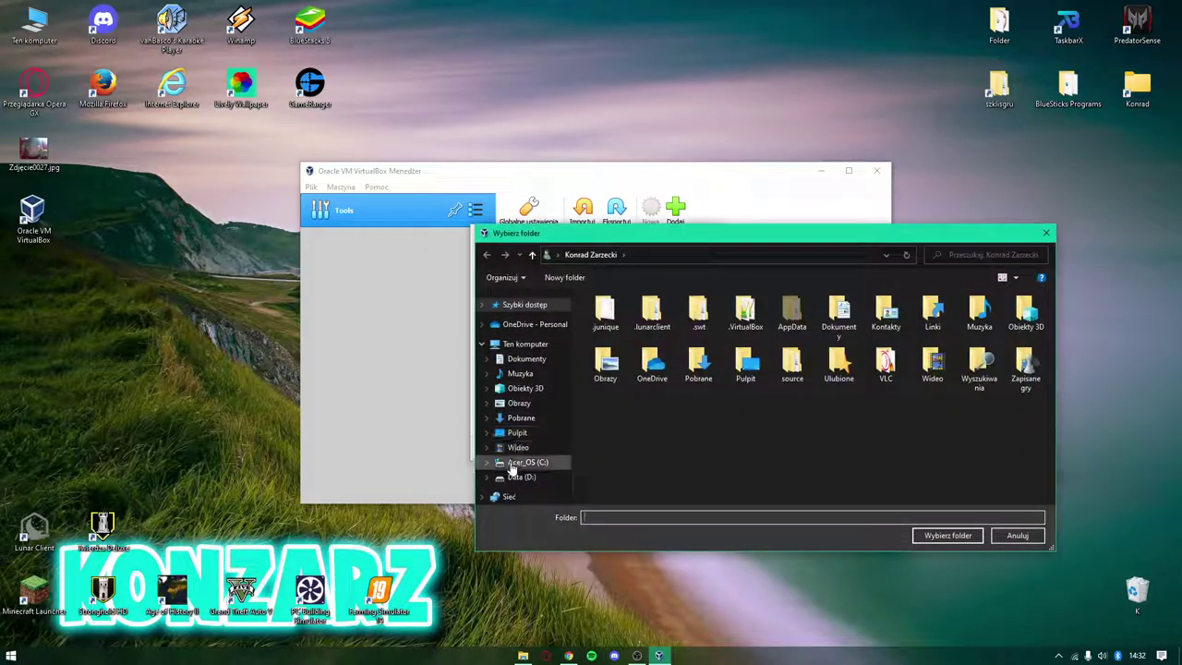
{"action": "left_click", "coordinate": [520, 477]}
{"action": "double_click", "coordinate": [612, 326]}
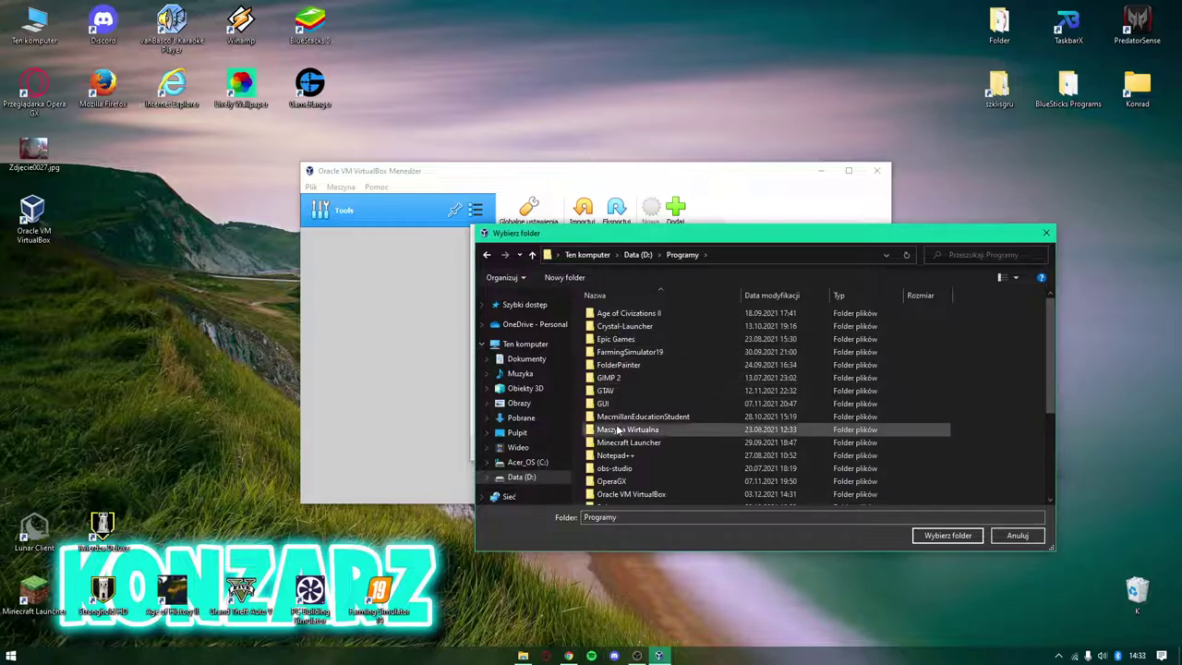
{"action": "scroll", "coordinate": [621, 420], "scroll_direction": "down", "scroll_amount": 1}
{"action": "double_click", "coordinate": [628, 394]}
{"action": "left_click", "coordinate": [623, 315]}
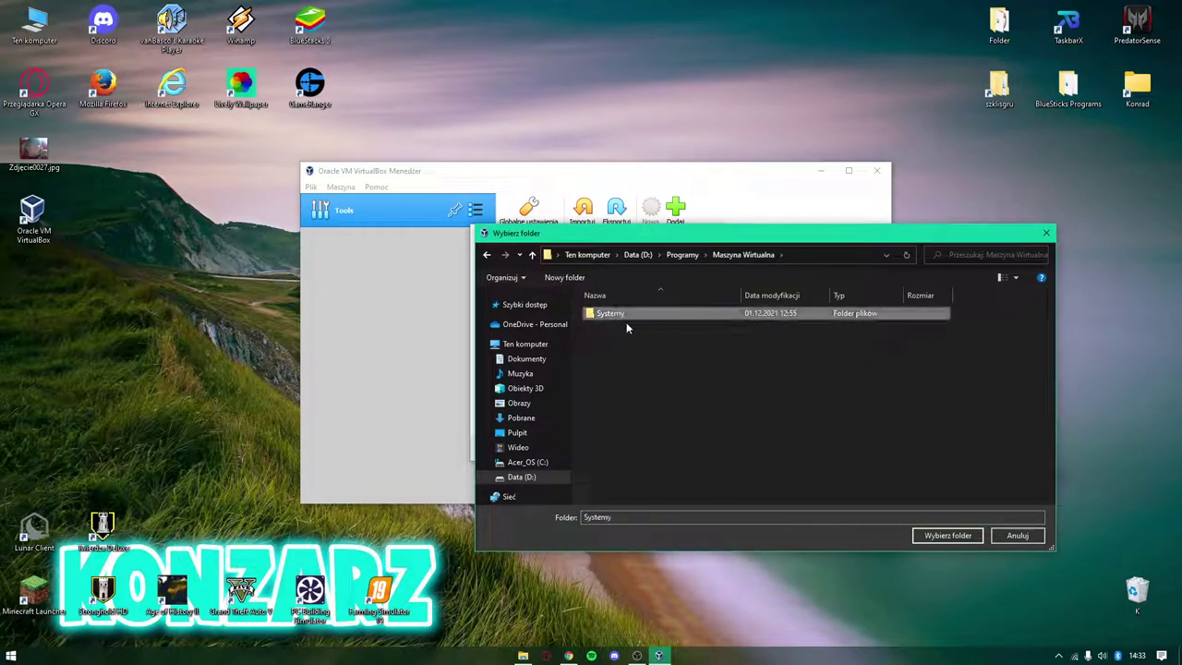
{"action": "double_click", "coordinate": [647, 320]}
{"action": "left_click", "coordinate": [946, 536]}
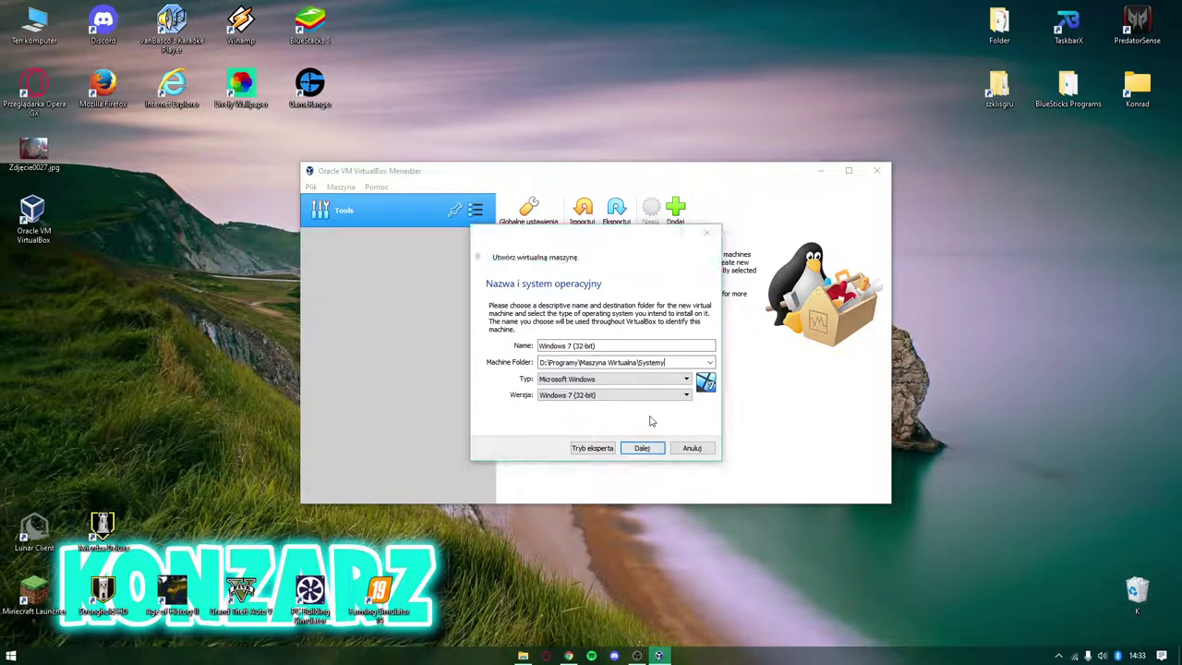
Keep Microsoft Windows as the system type, increase the virtual machine's memory size and continue to the hard disk options
{"action": "left_click", "coordinate": [643, 379]}
{"action": "left_click", "coordinate": [643, 380]}
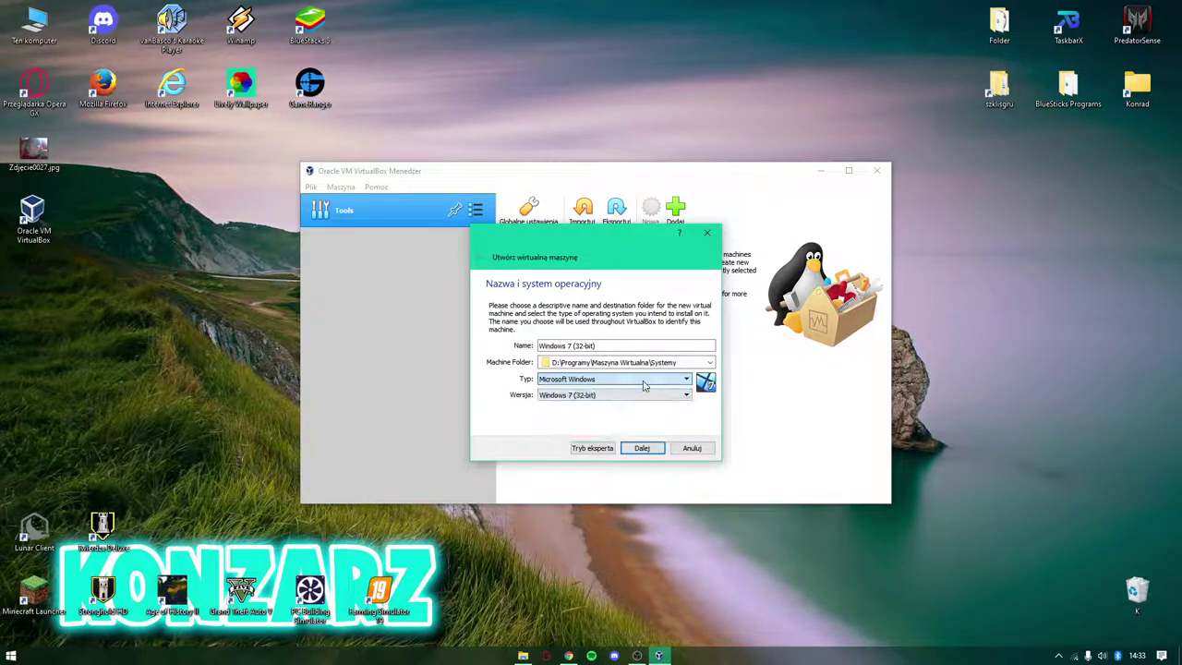
{"action": "left_click", "coordinate": [647, 448]}
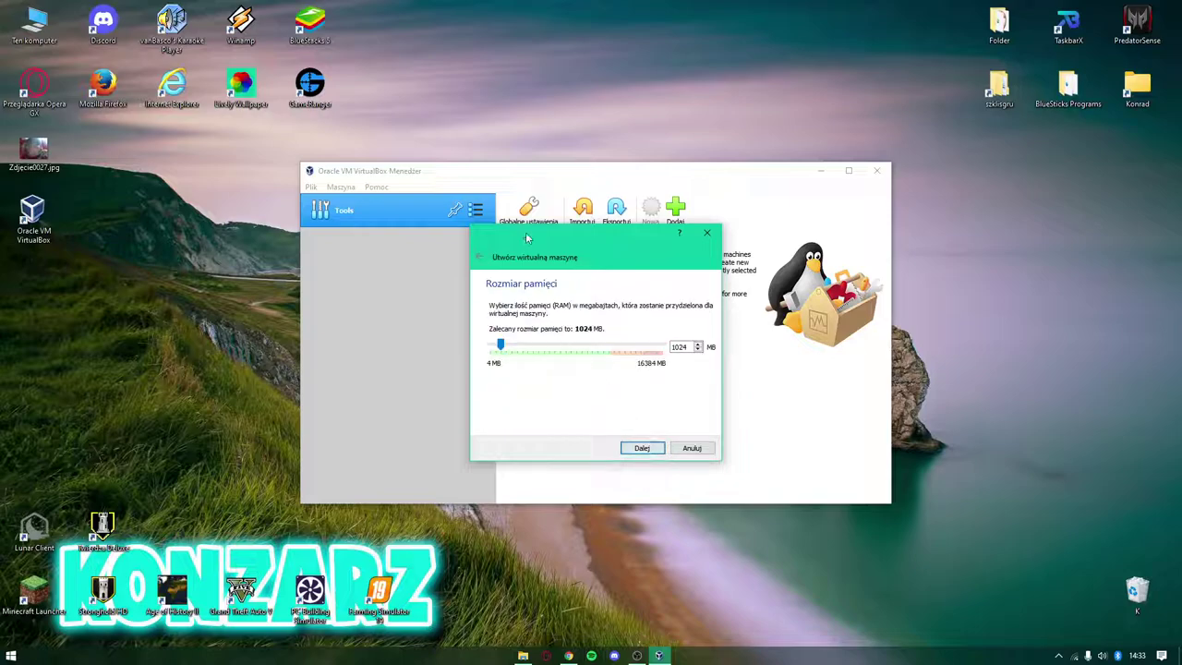
{"action": "left_click_drag", "start_coordinate": [532, 356], "coordinate": [609, 367]}
{"action": "left_click", "coordinate": [646, 448]}
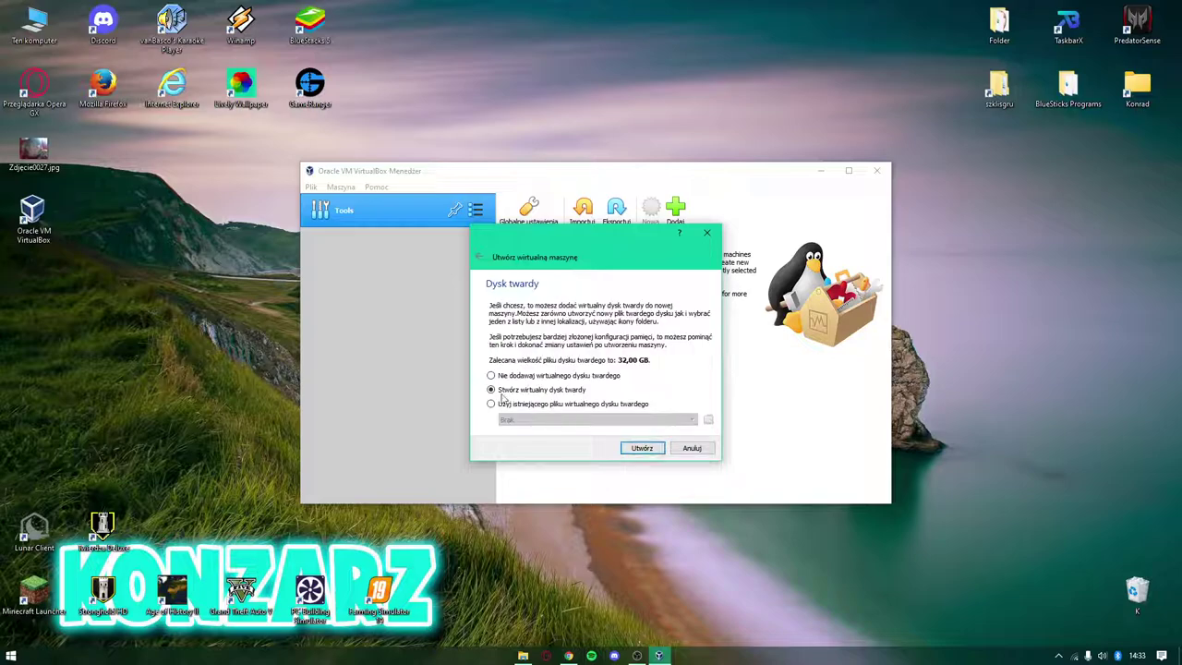
Create a dynamically allocated VHD virtual hard disk with a size of 2.00 TB for the new machine
{"action": "left_click", "coordinate": [637, 449]}
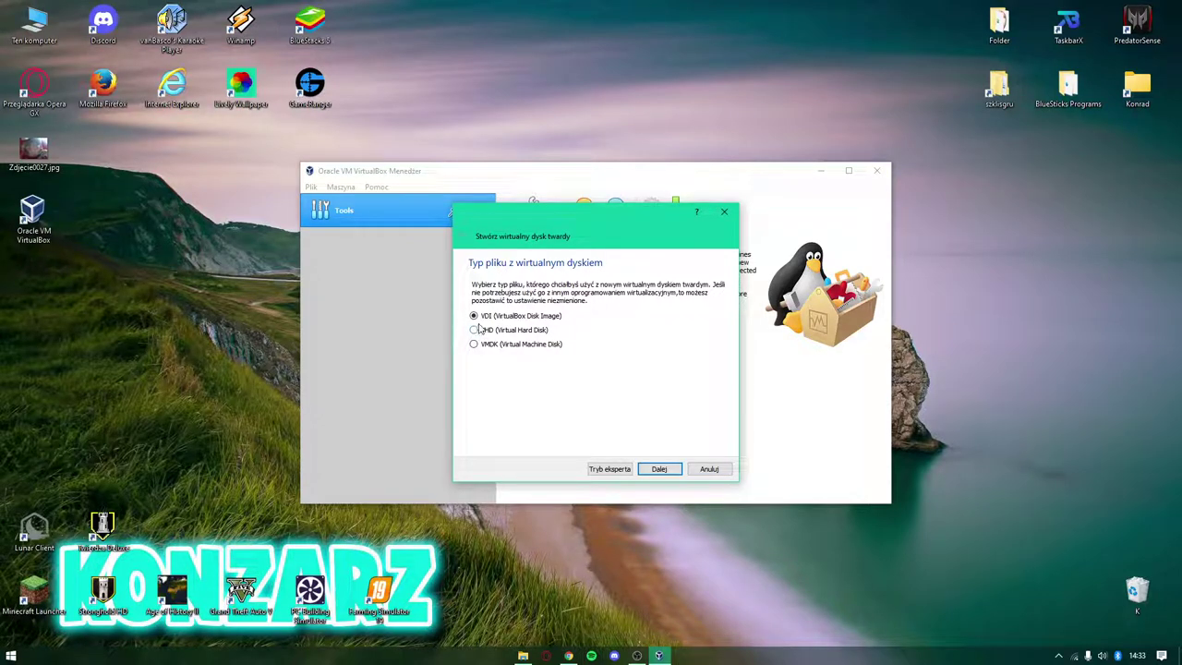
{"action": "left_click", "coordinate": [474, 331]}
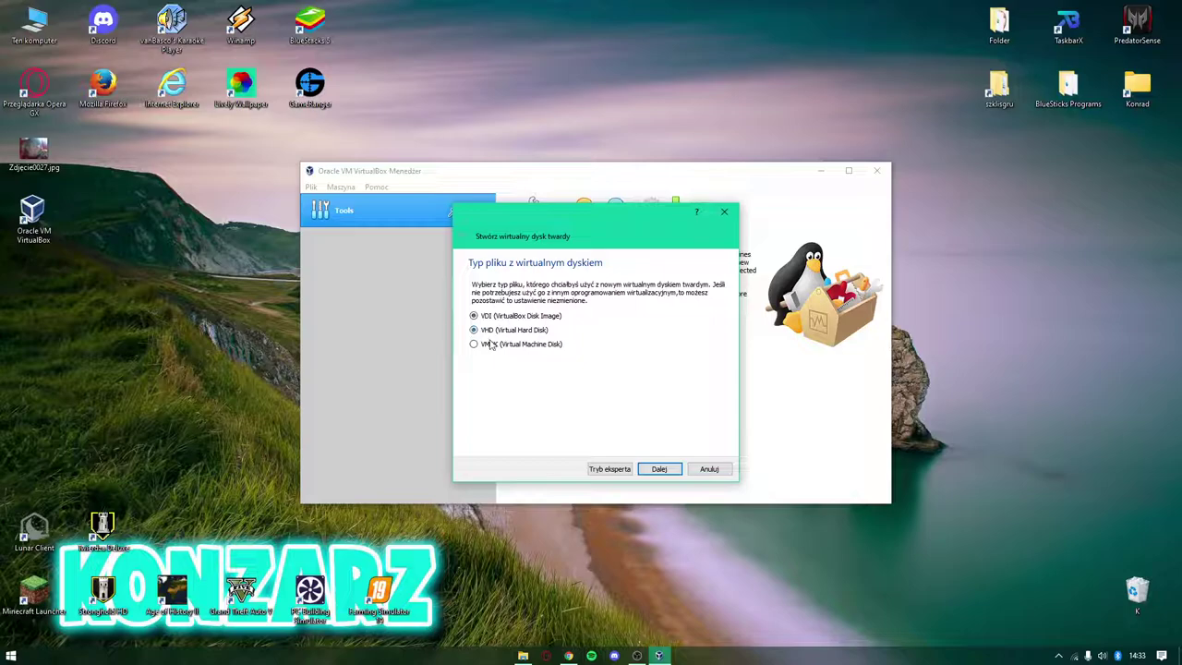
{"action": "left_click", "coordinate": [658, 468]}
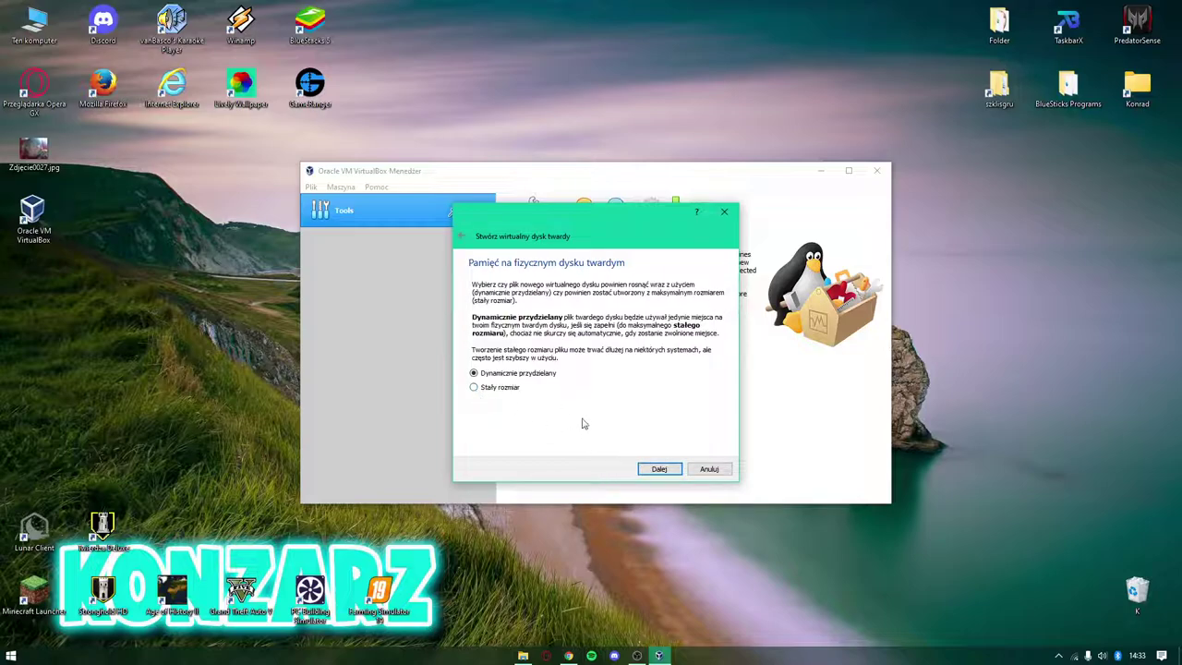
{"action": "left_click", "coordinate": [660, 469]}
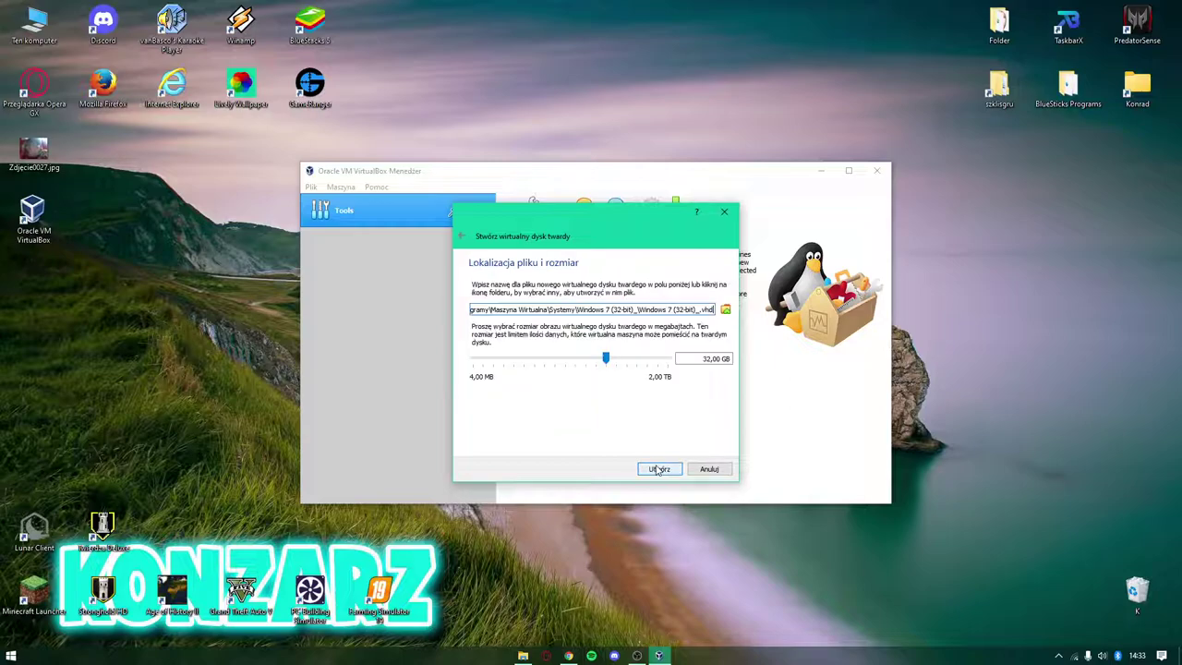
{"action": "left_click_drag", "start_coordinate": [605, 360], "coordinate": [663, 367]}
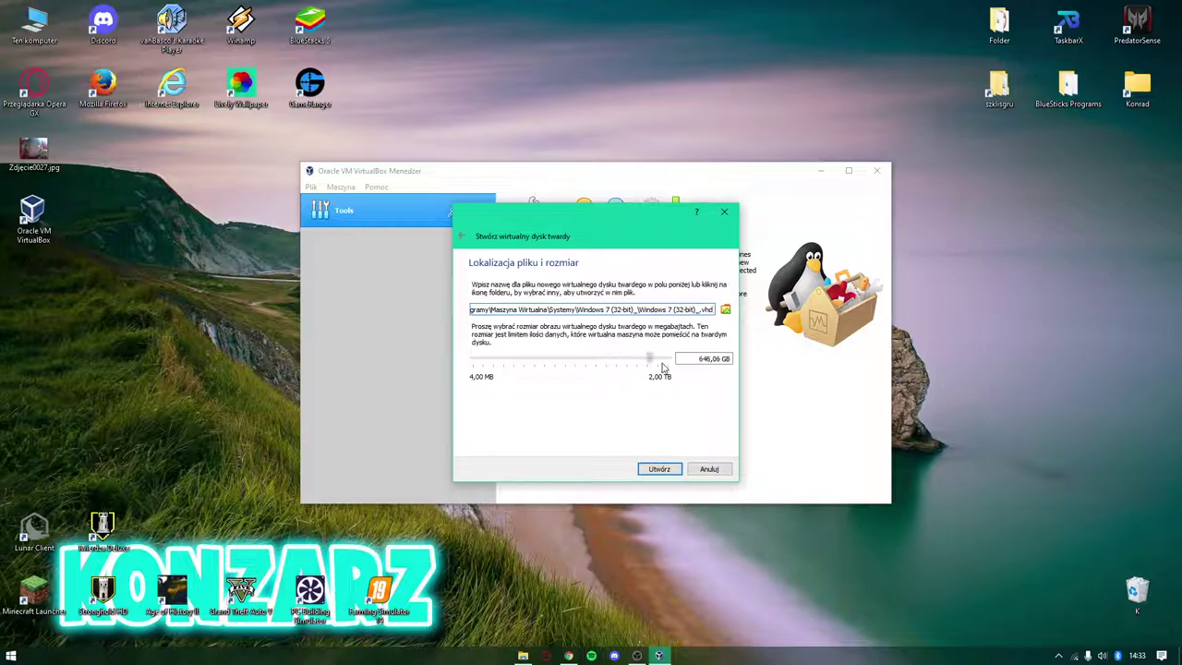
{"action": "left_click", "coordinate": [659, 469]}
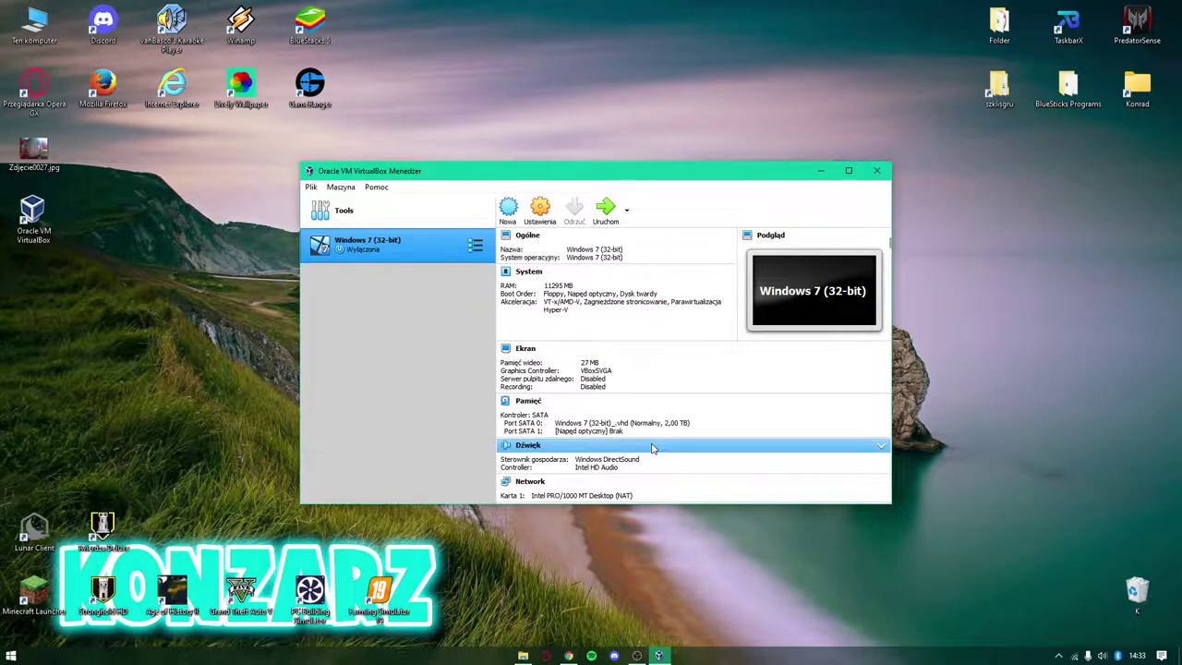
Maximize the manager window and, in the machine's system settings, exclude Floppy from the boot order and include Network
{"action": "left_click", "coordinate": [846, 173]}
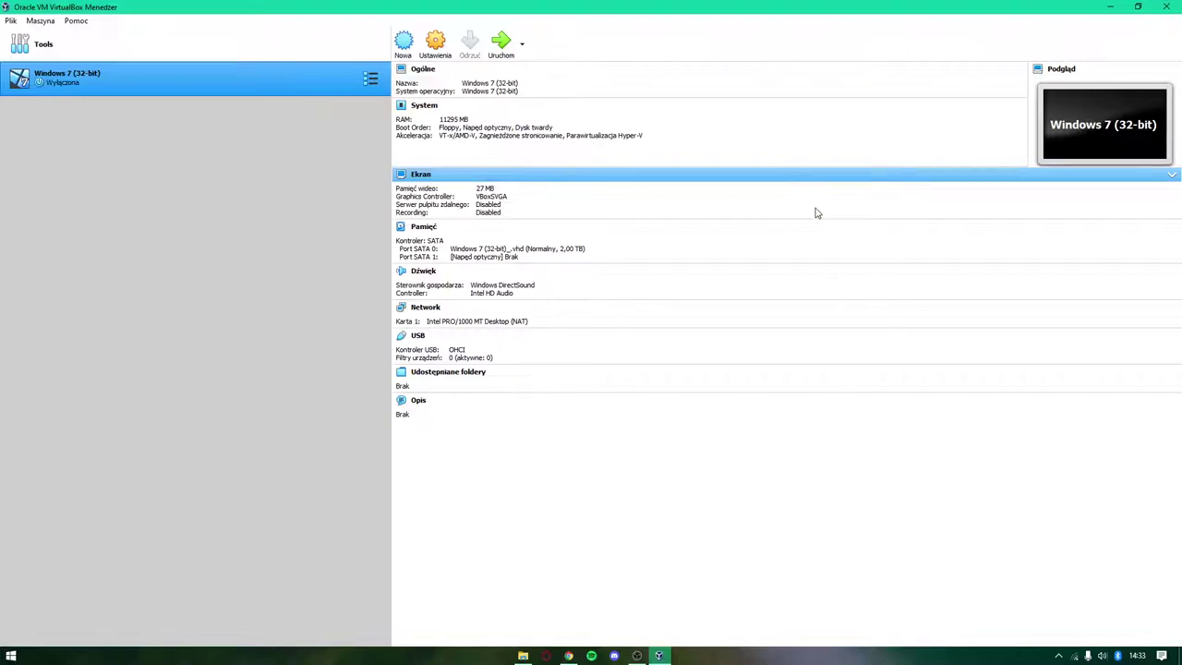
{"action": "left_click", "coordinate": [437, 43]}
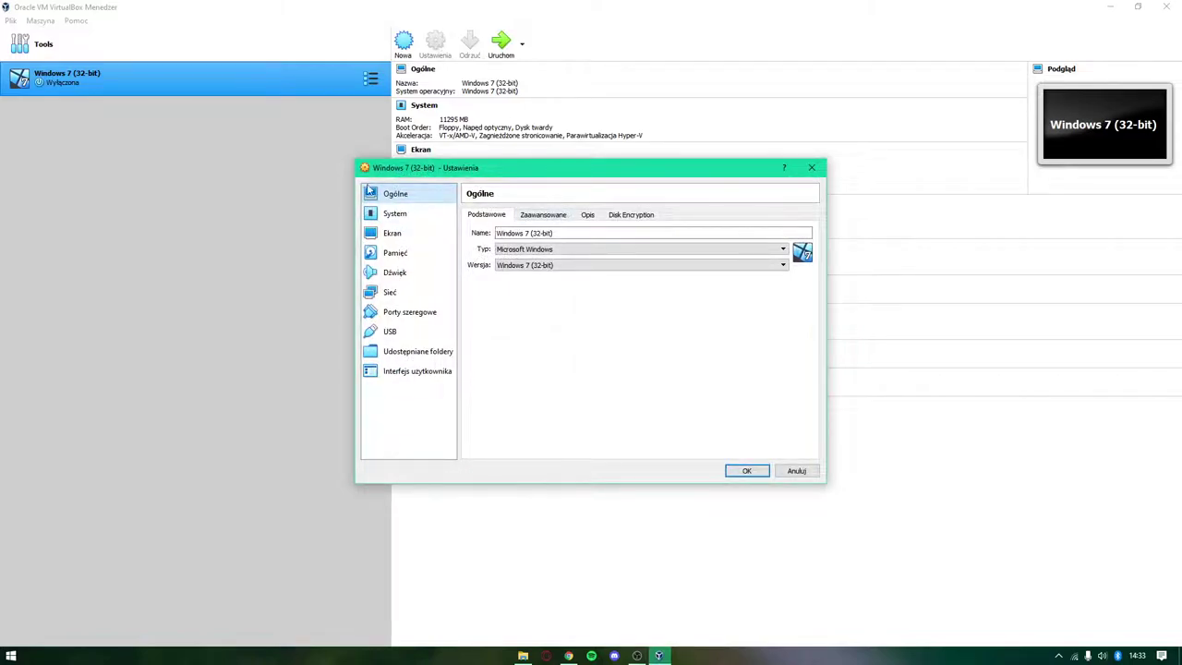
{"action": "left_click", "coordinate": [394, 214]}
{"action": "key", "text": "Up"}
{"action": "key", "text": "Up"}
{"action": "key", "text": "Up"}
{"action": "key", "text": "space"}
{"action": "left_click", "coordinate": [555, 300]}
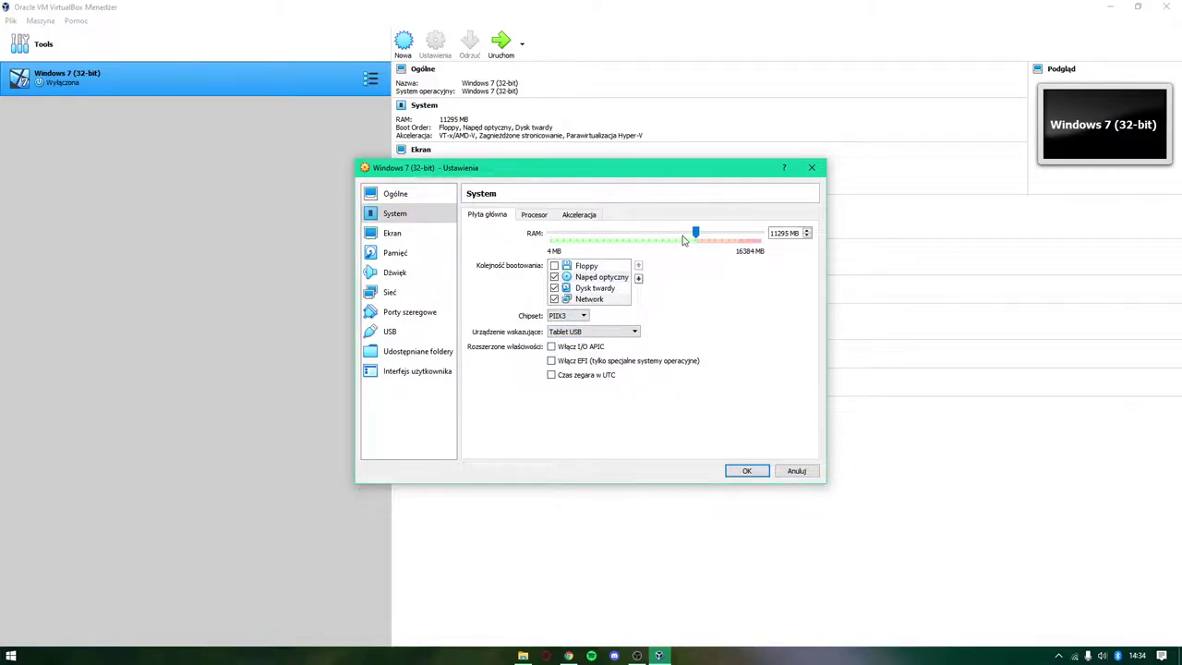
Assign 2 processors to the virtual machine and check the paravirtualization interface choices, keeping Domyślny
{"action": "left_click", "coordinate": [543, 217]}
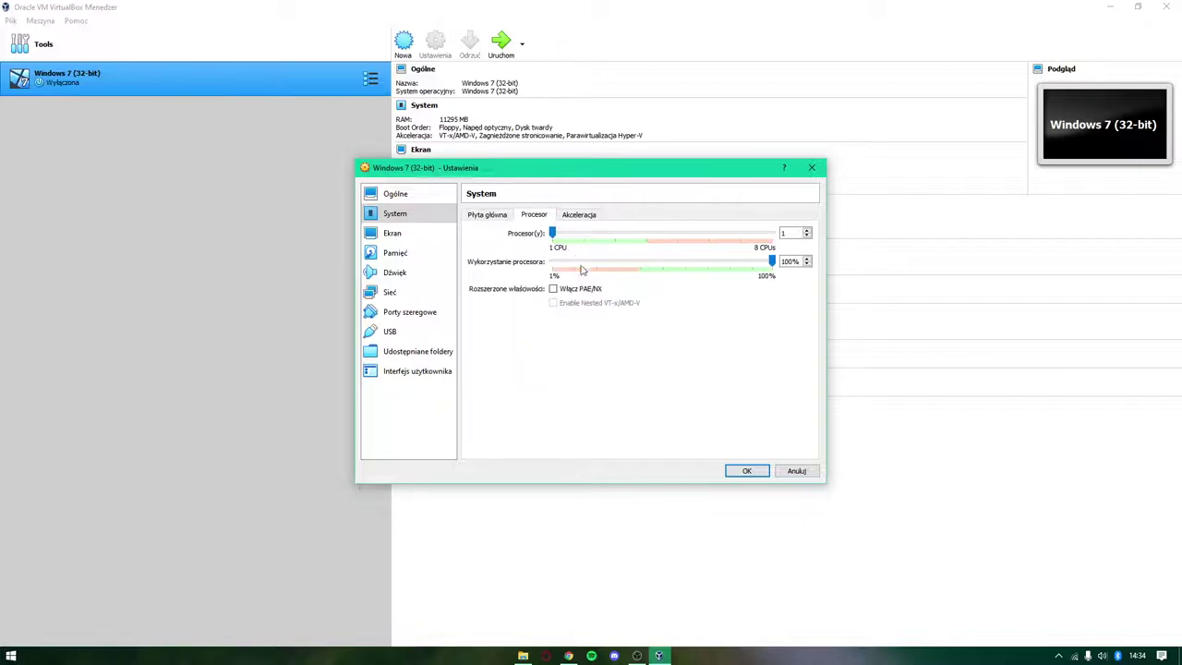
{"action": "left_click_drag", "start_coordinate": [553, 233], "coordinate": [583, 242]}
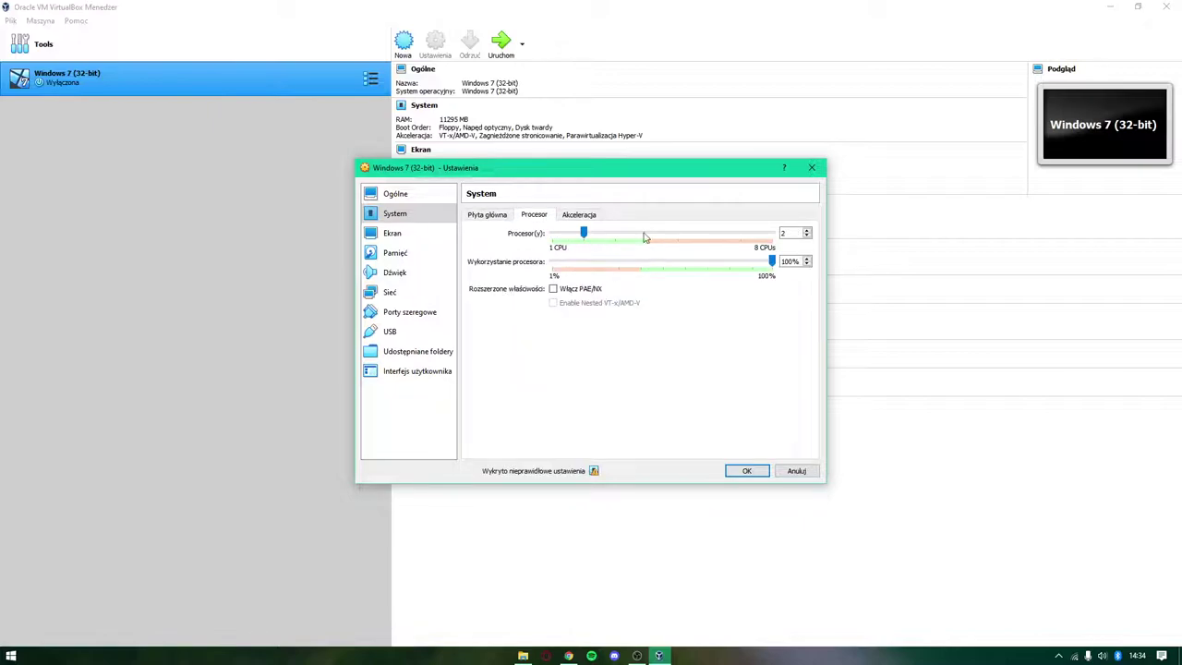
{"action": "left_click", "coordinate": [575, 214]}
{"action": "left_click", "coordinate": [584, 234]}
{"action": "left_click", "coordinate": [580, 242]}
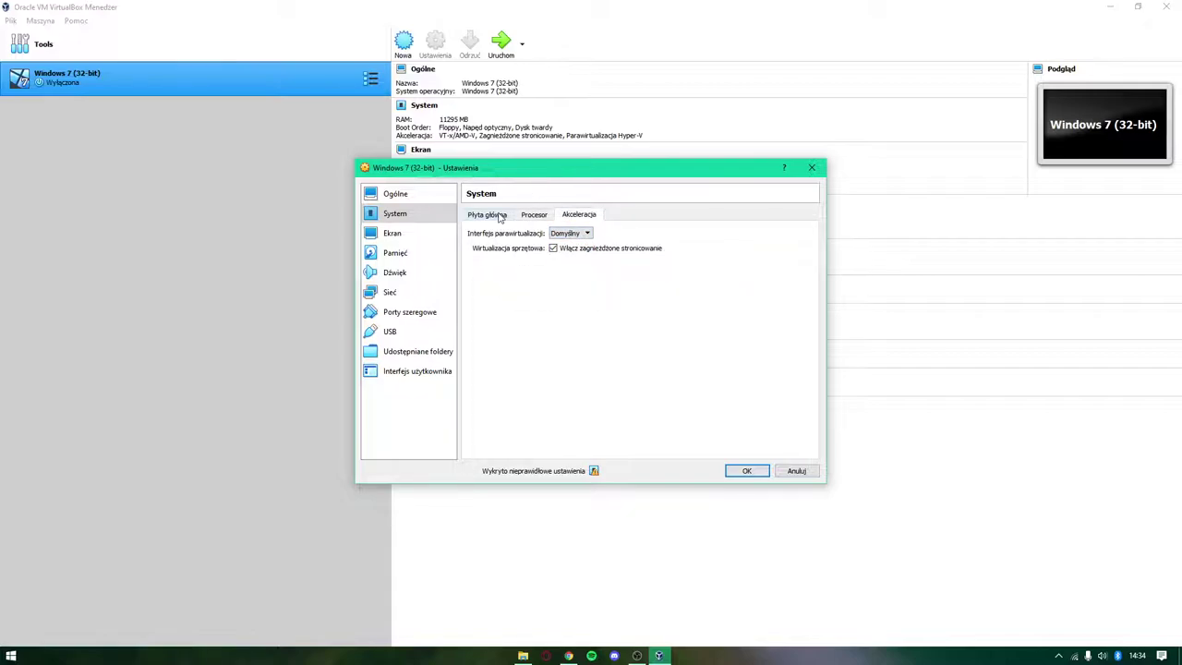
{"action": "left_click", "coordinate": [580, 234]}
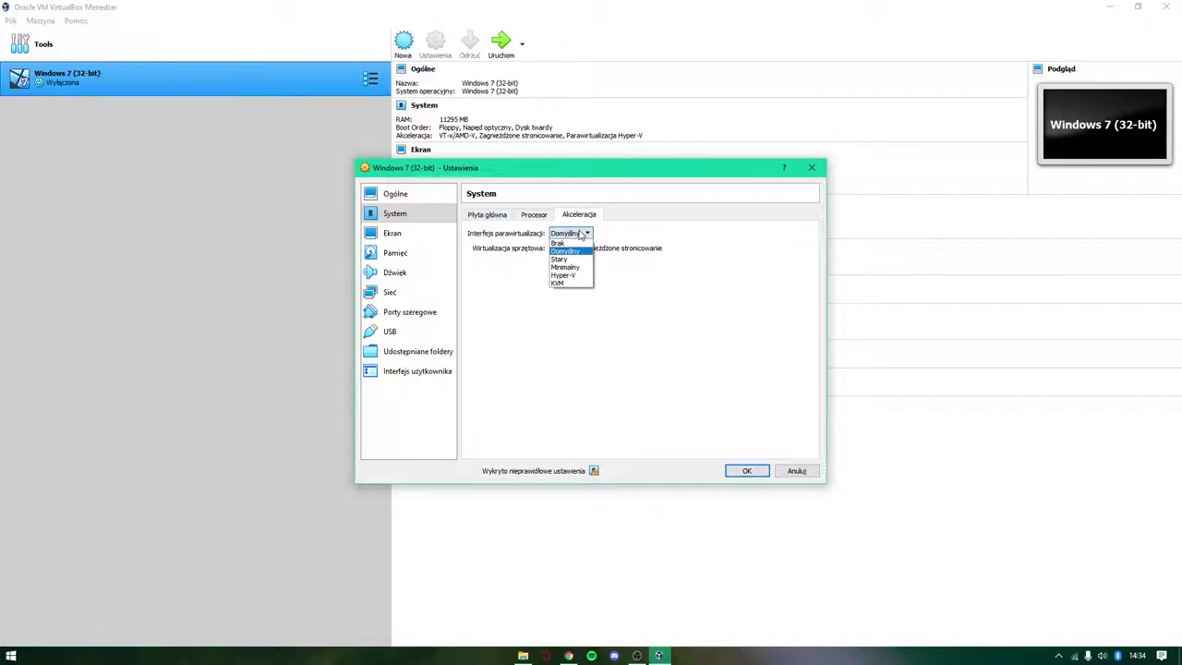
{"action": "left_click", "coordinate": [581, 234]}
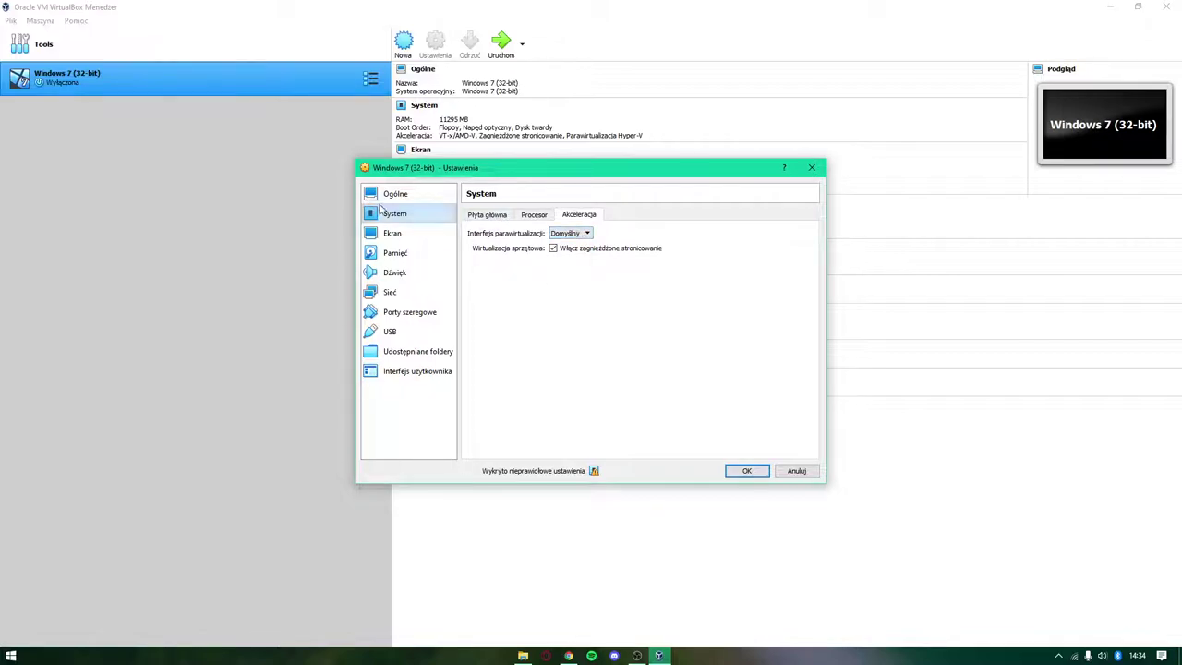
Enable 3D acceleration for the machine's display and set the video memory to 256 MB
{"action": "left_click", "coordinate": [430, 238]}
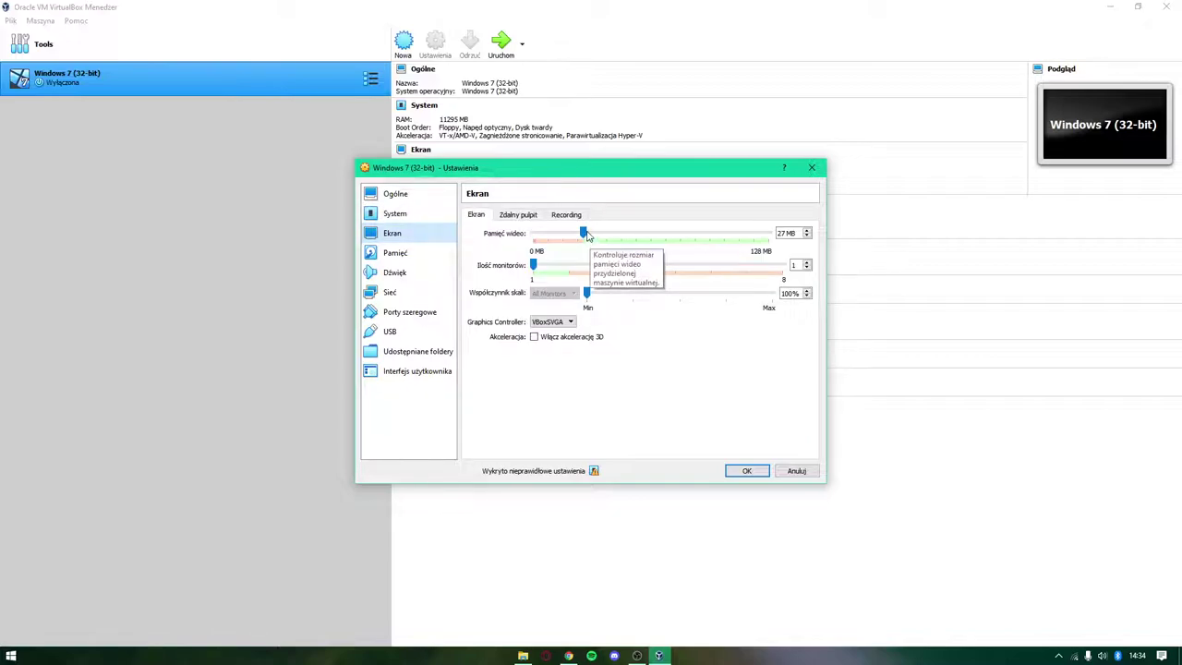
{"action": "mouse_move", "coordinate": [584, 234]}
{"action": "left_mouse_down"}
{"action": "mouse_move", "coordinate": [620, 235]}
{"action": "mouse_move", "coordinate": [592, 234]}
{"action": "left_mouse_up"}
{"action": "left_click", "coordinate": [534, 338]}
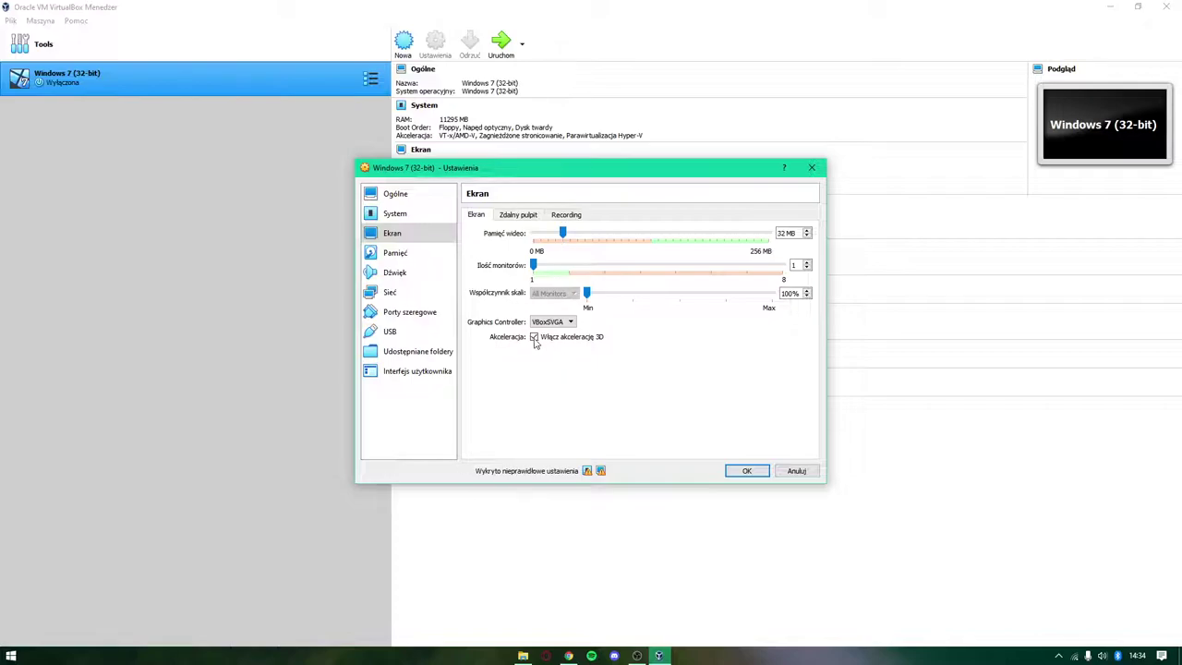
{"action": "left_click_drag", "start_coordinate": [563, 234], "coordinate": [769, 235]}
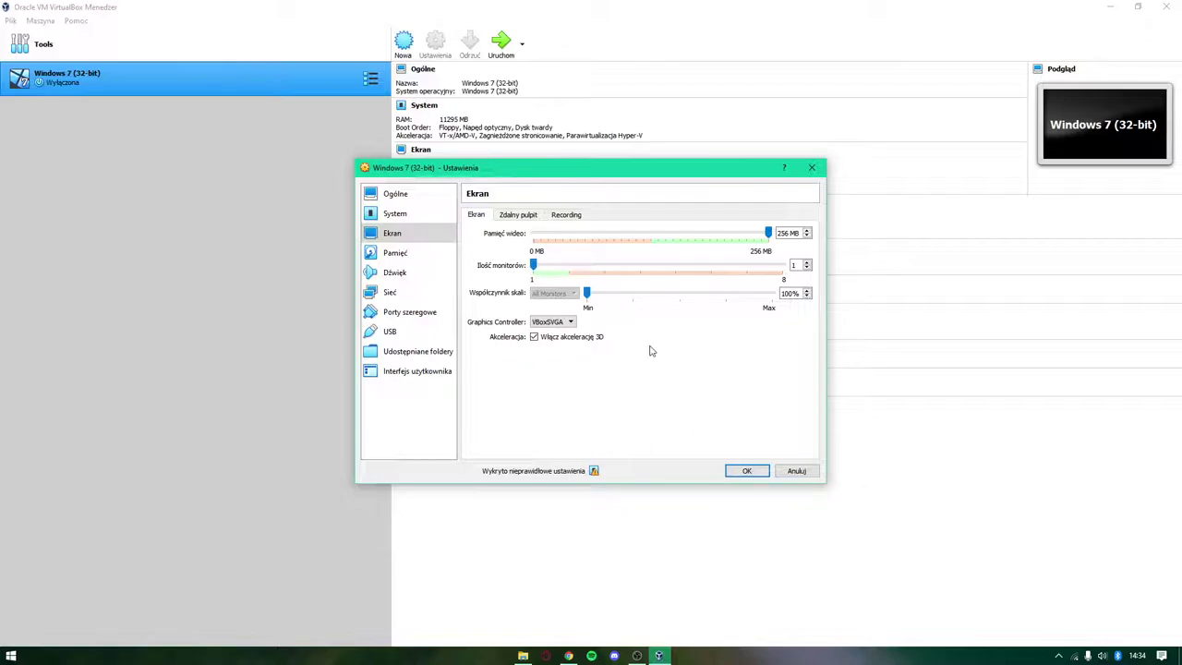
Load the pl_windows_7_home_premium_with_sp1 x86 ISO from D:\Instalki\Instalki Systemów into the empty optical drive
{"action": "left_click", "coordinate": [392, 253]}
{"action": "left_click", "coordinate": [537, 261]}
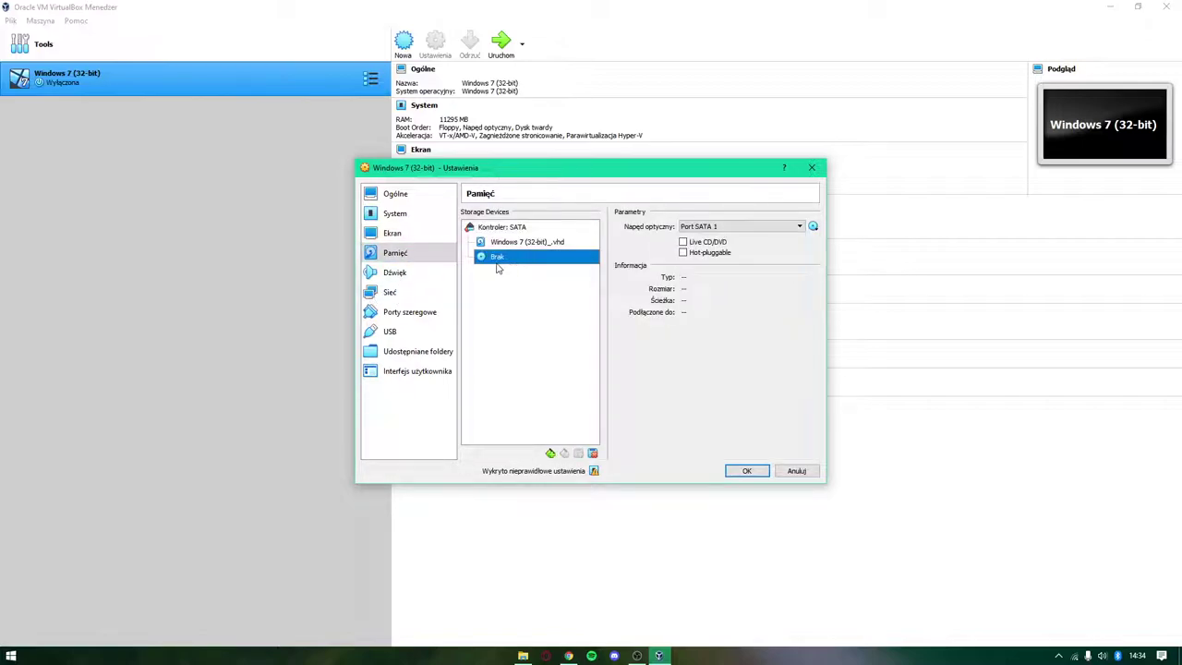
{"action": "left_click", "coordinate": [812, 226]}
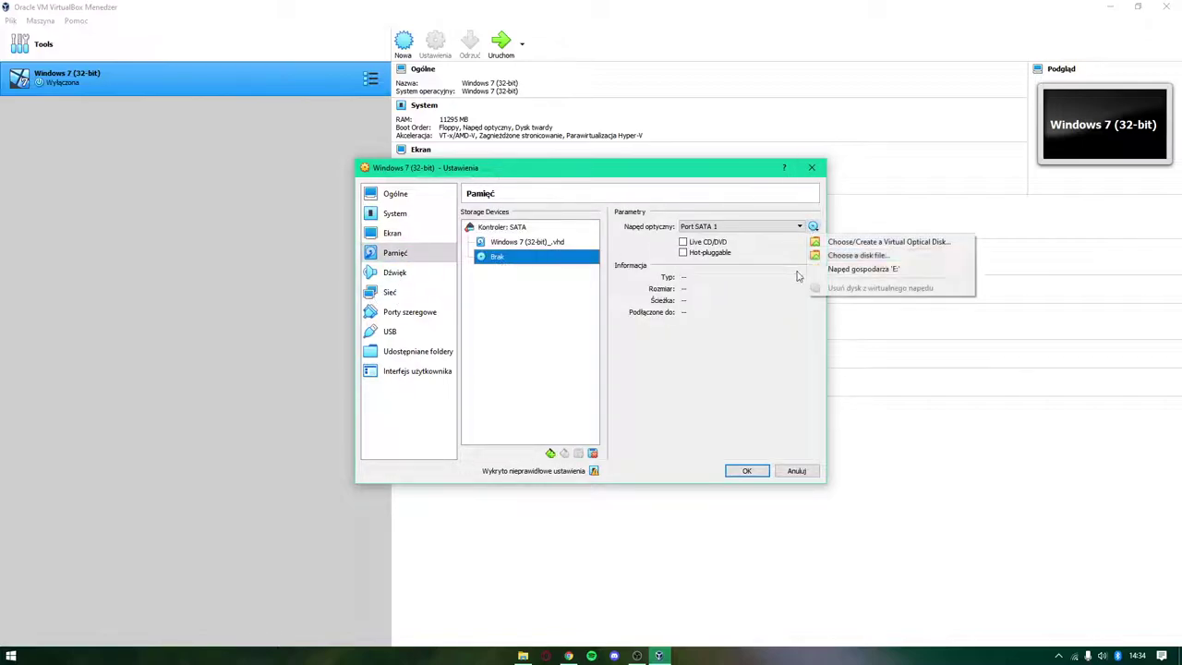
{"action": "left_click", "coordinate": [844, 256]}
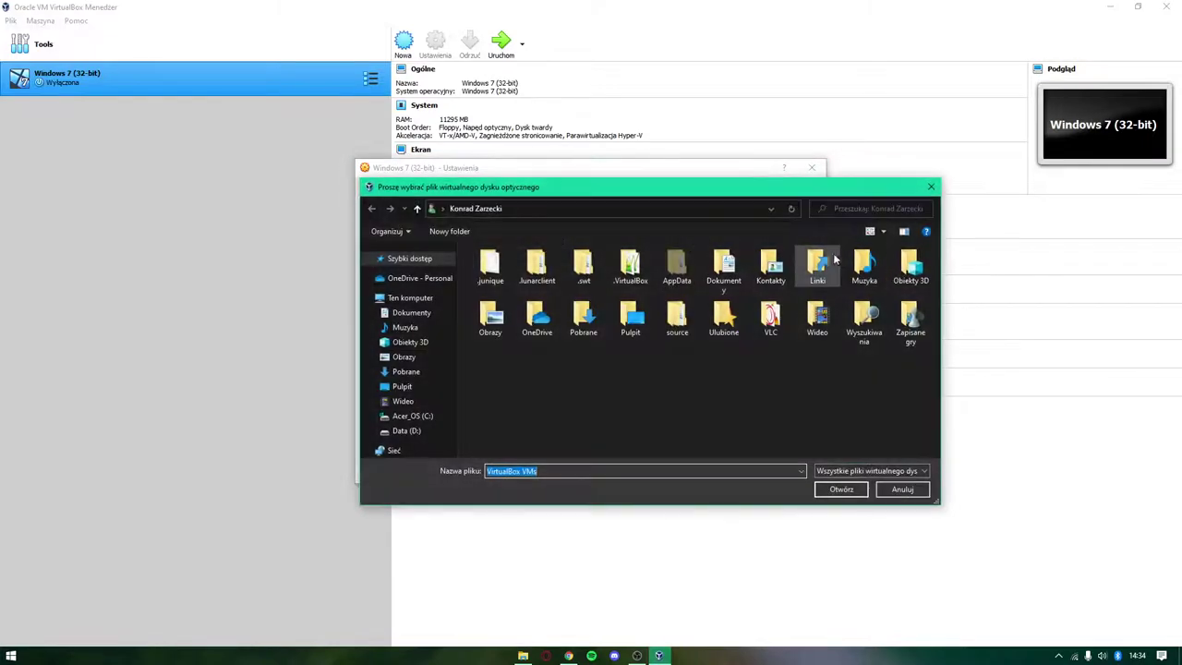
{"action": "left_click", "coordinate": [406, 431]}
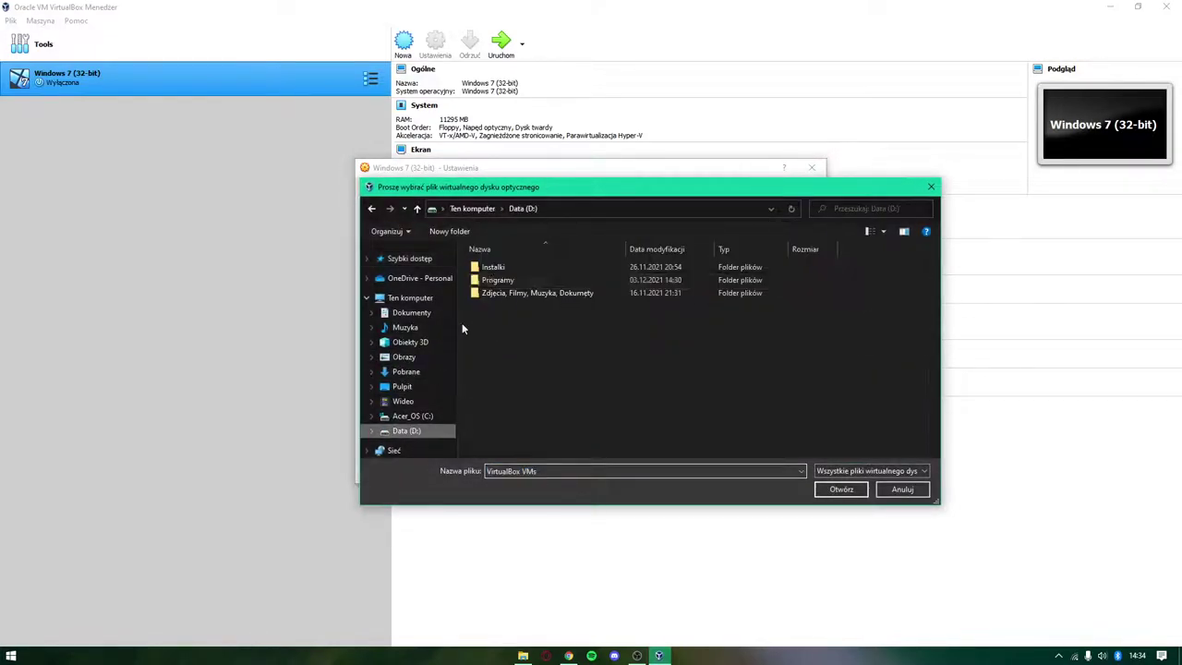
{"action": "double_click", "coordinate": [493, 268]}
{"action": "double_click", "coordinate": [489, 268]}
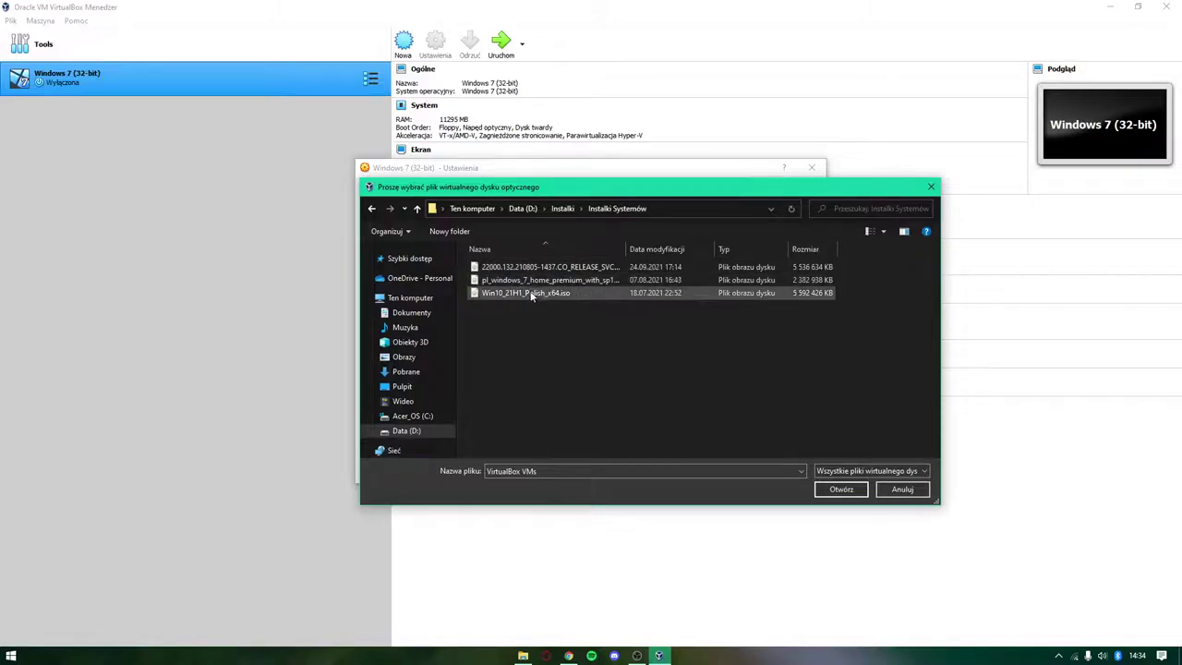
{"action": "left_click", "coordinate": [536, 281]}
{"action": "left_click", "coordinate": [840, 489]}
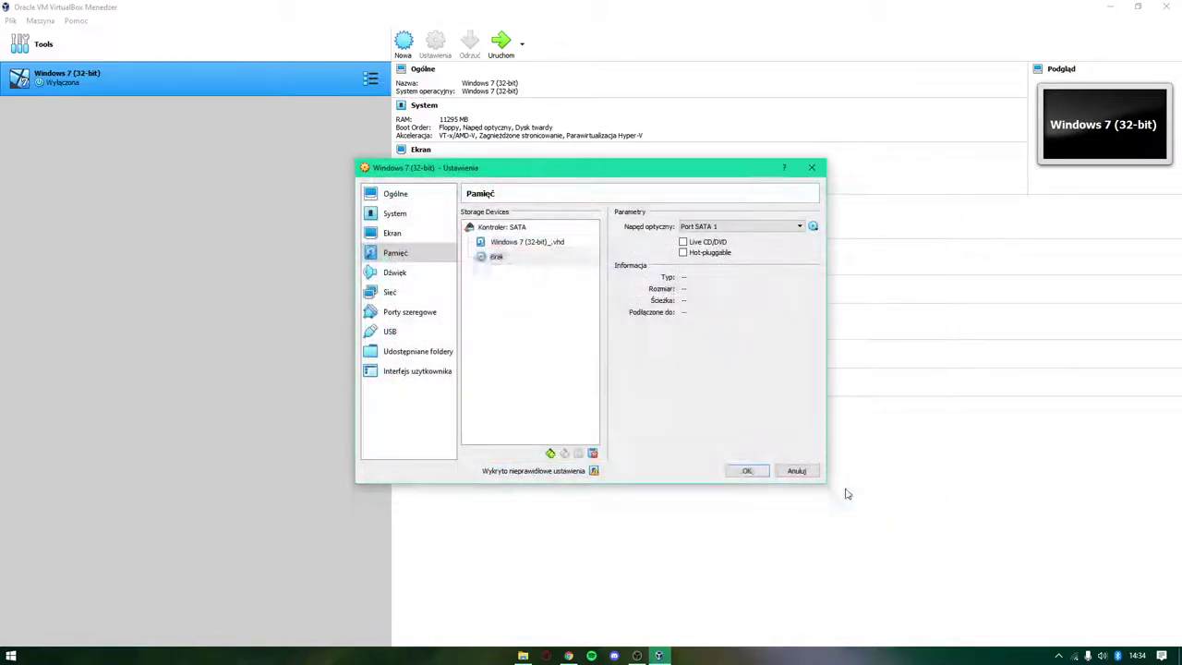
Review the machine's audio, network, serial port, USB, shared folder and user interface settings
{"action": "left_click", "coordinate": [389, 275]}
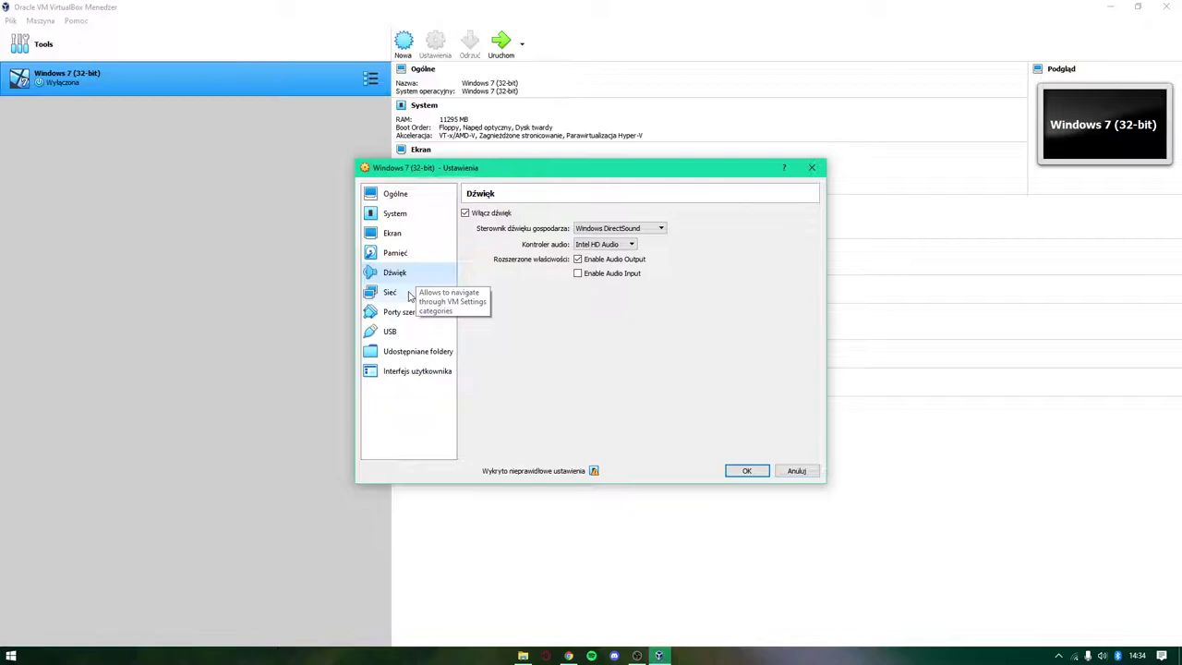
{"action": "left_click", "coordinate": [410, 294]}
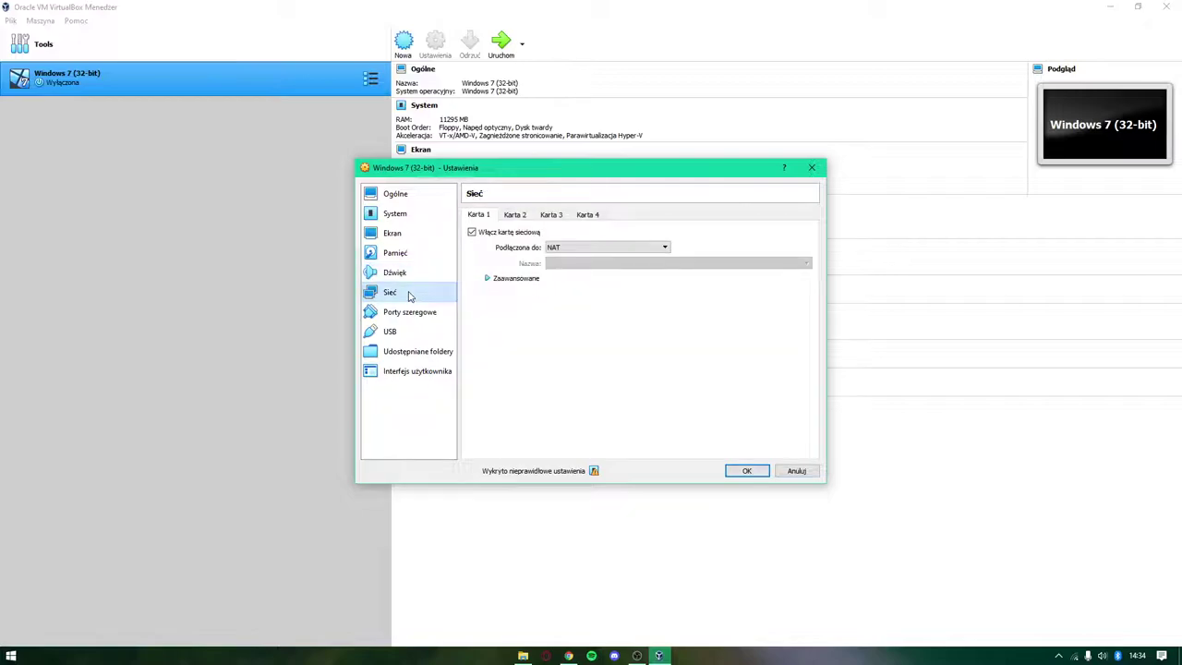
{"action": "left_click", "coordinate": [368, 314]}
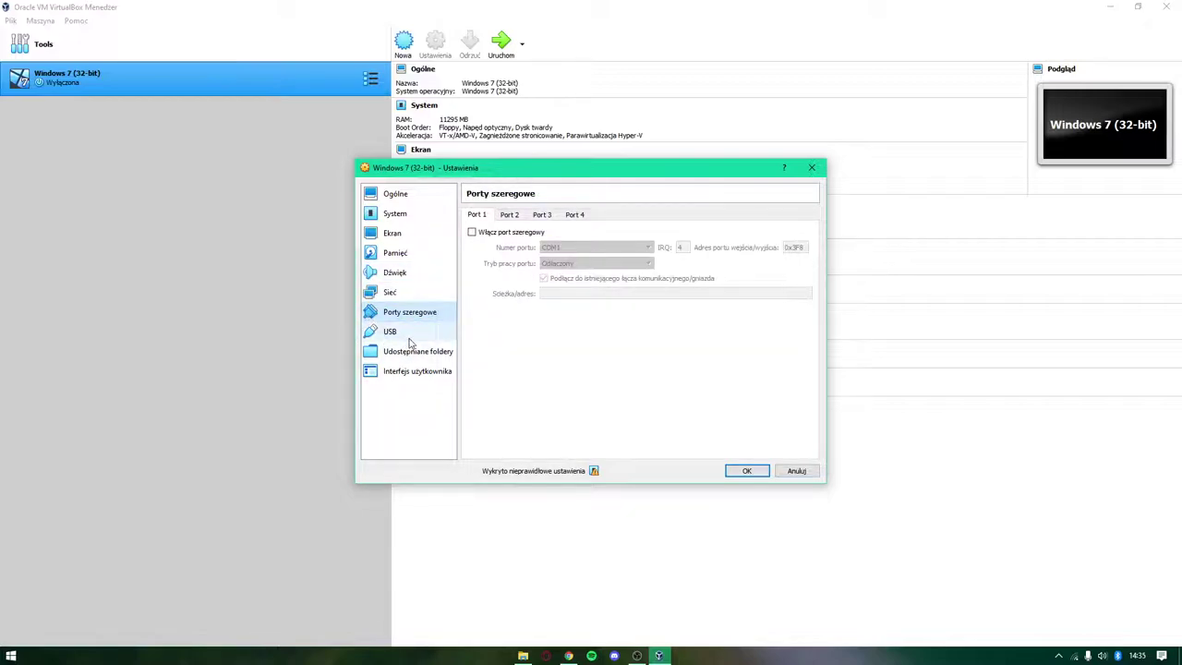
{"action": "left_click", "coordinate": [414, 296]}
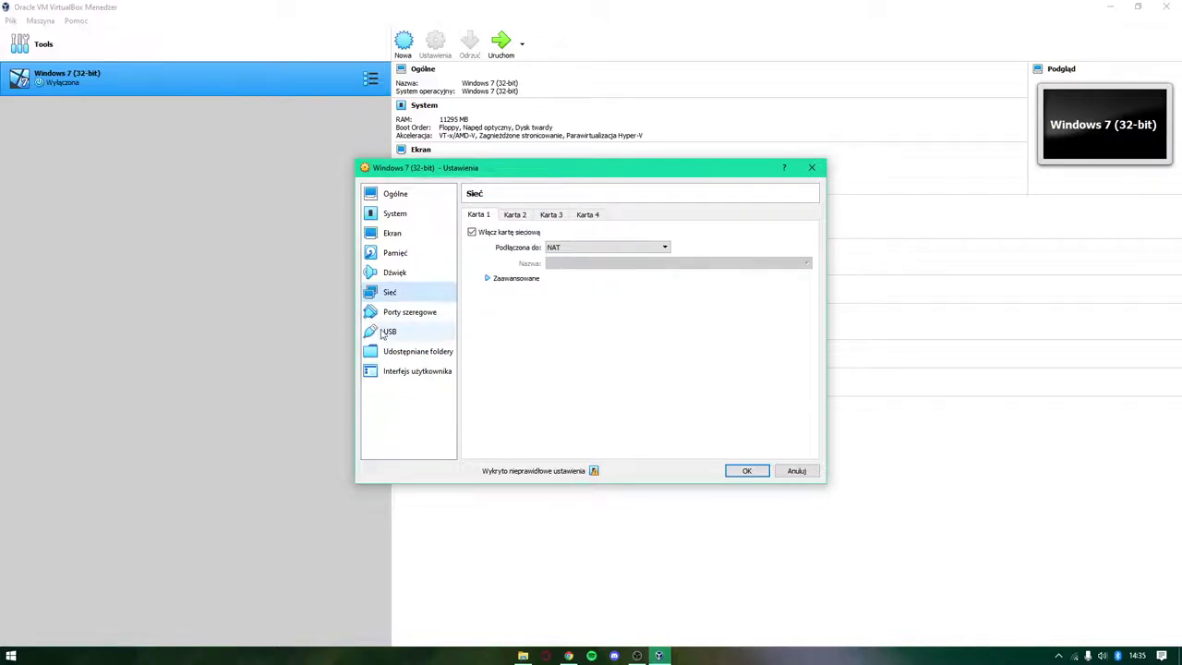
{"action": "left_click", "coordinate": [406, 312]}
{"action": "left_click", "coordinate": [505, 214]}
{"action": "left_click", "coordinate": [482, 216]}
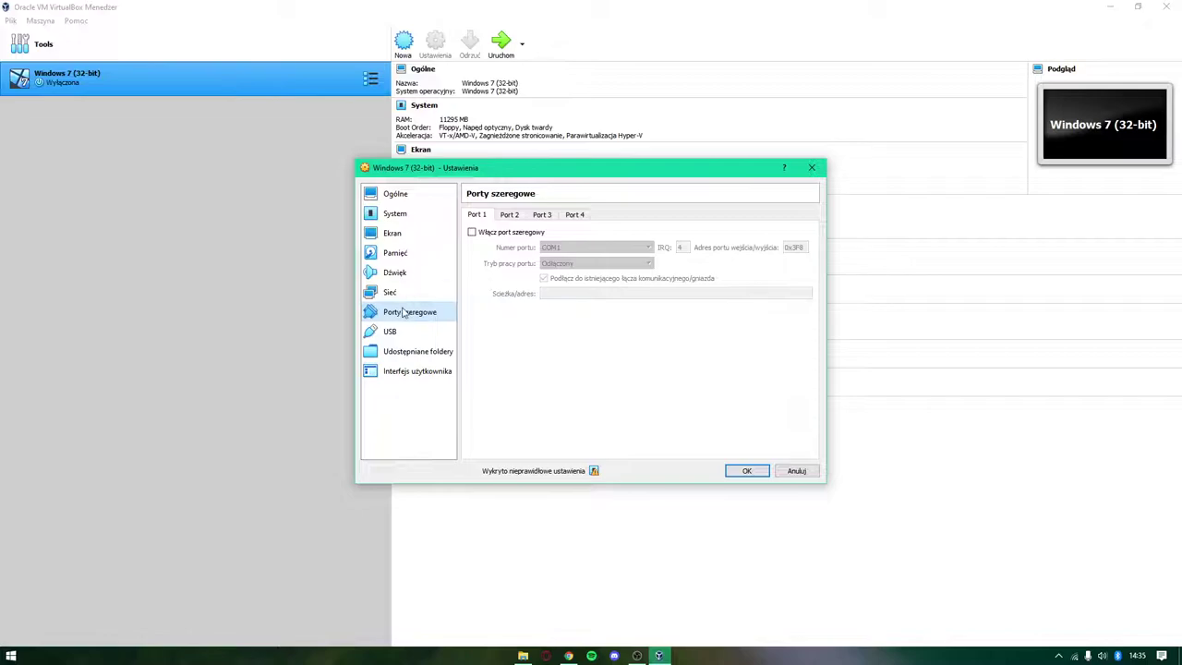
{"action": "left_click", "coordinate": [394, 332]}
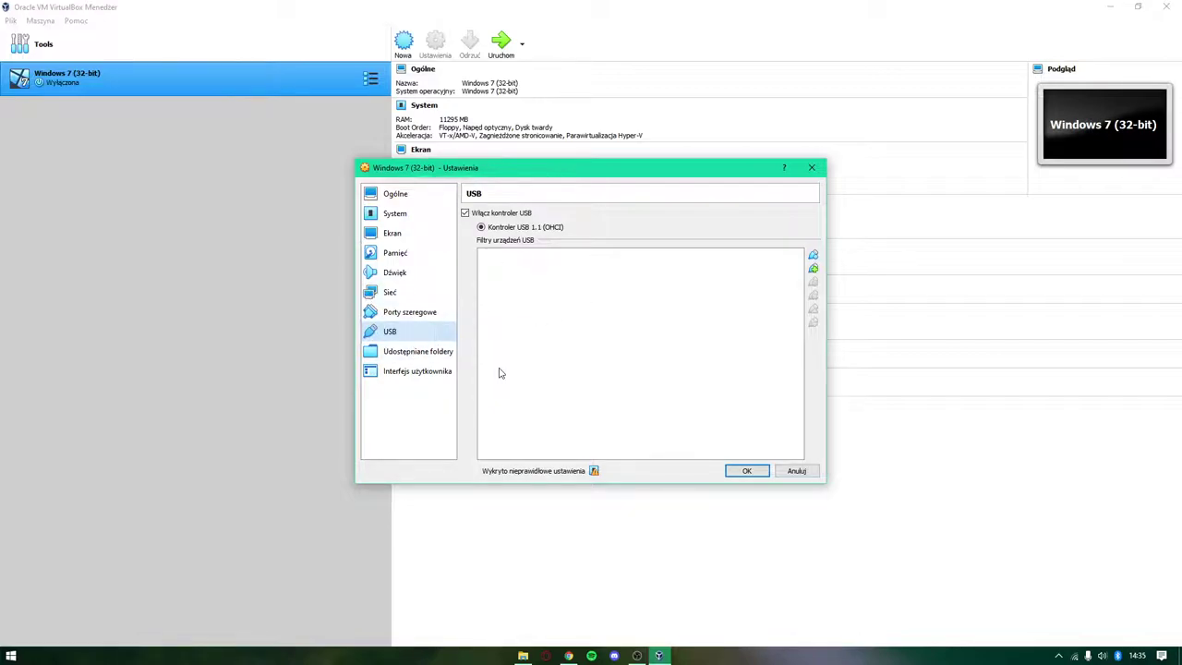
{"action": "left_click", "coordinate": [424, 353]}
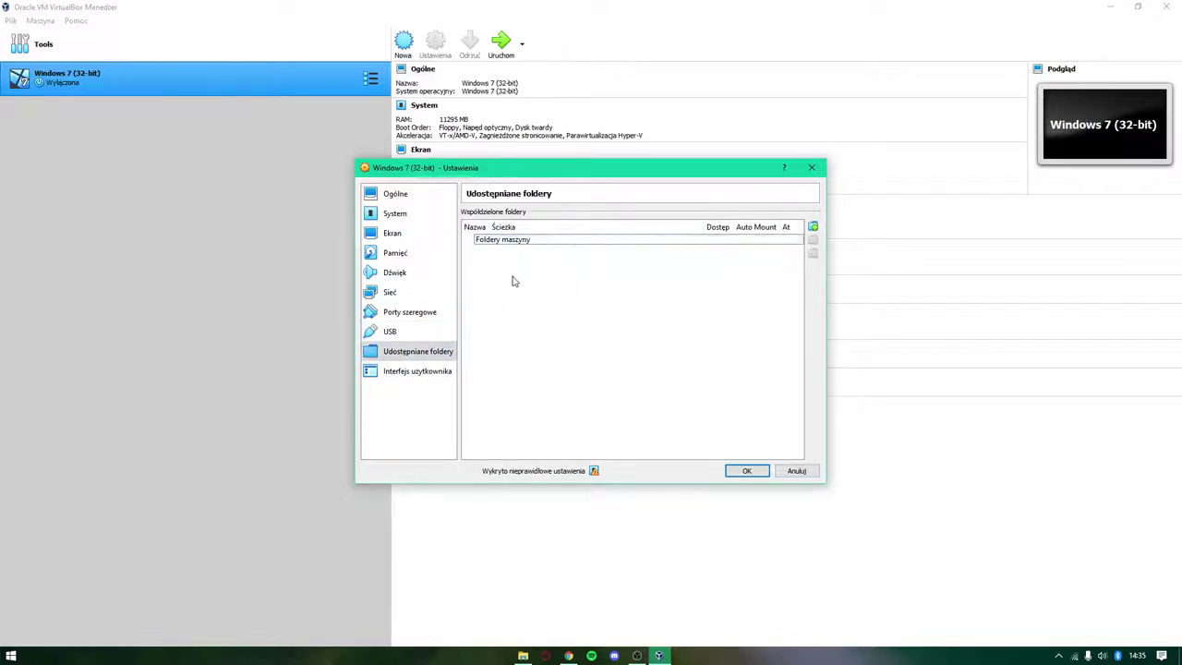
{"action": "left_click", "coordinate": [413, 369]}
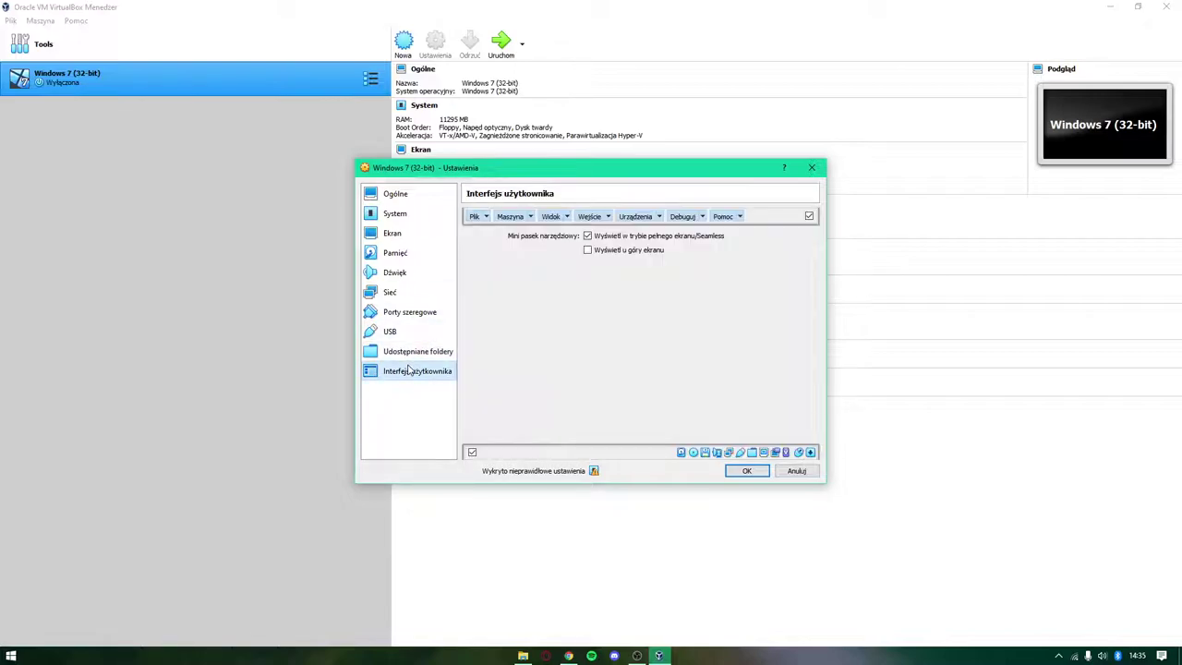
{"action": "left_click", "coordinate": [427, 356]}
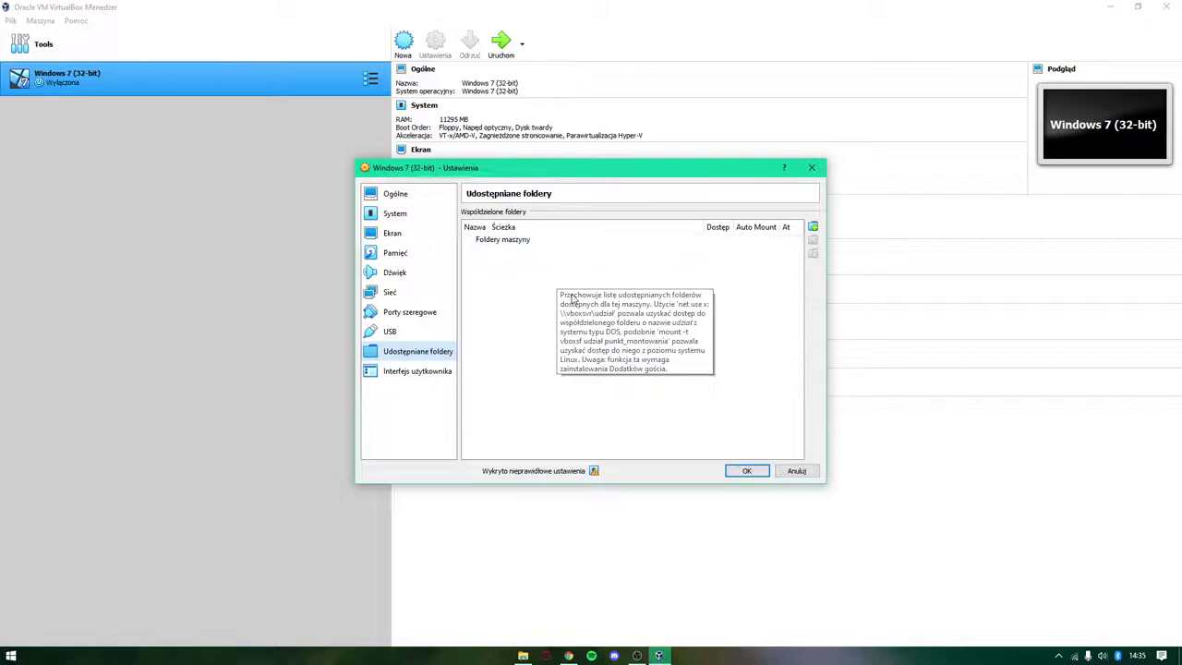
{"action": "left_click", "coordinate": [433, 371]}
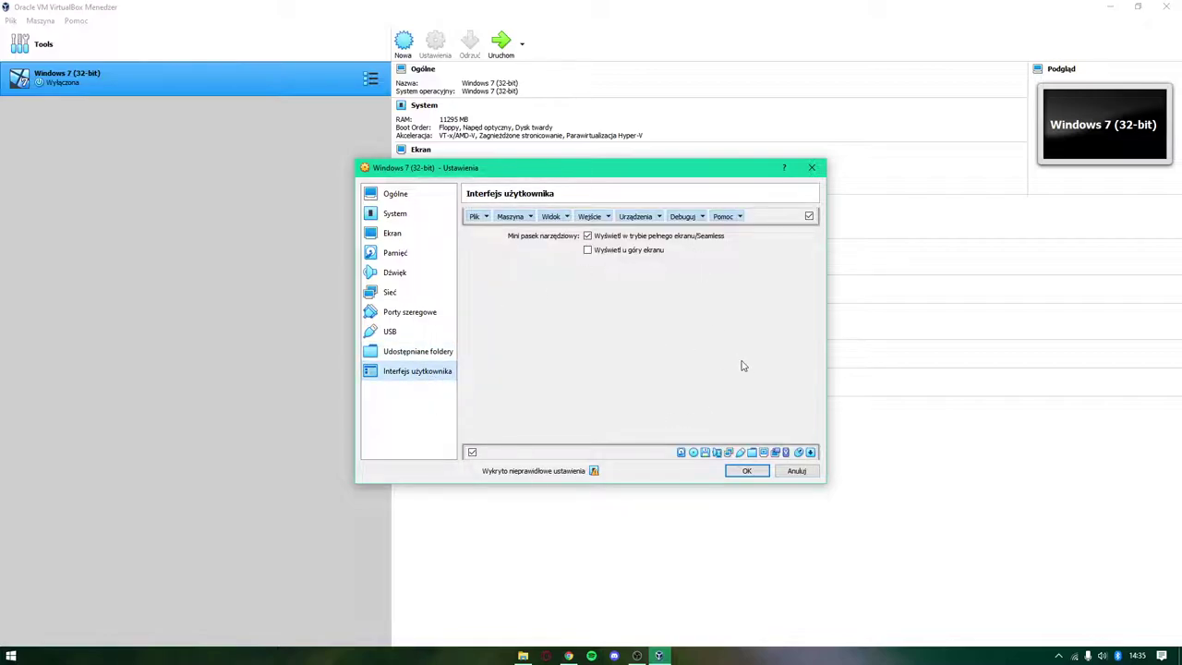
Return to the general settings, save the configuration and start the Windows 7 (32-bit) virtual machine
{"action": "left_click", "coordinate": [397, 196]}
{"action": "left_click", "coordinate": [746, 470]}
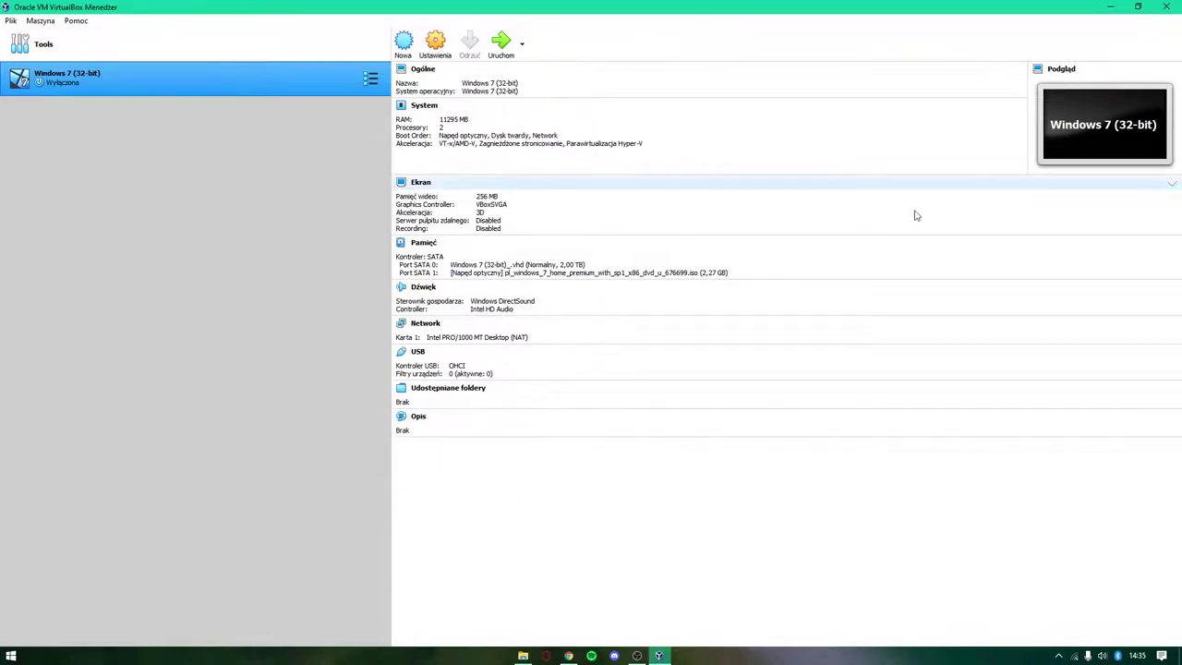
{"action": "left_click", "coordinate": [503, 46]}
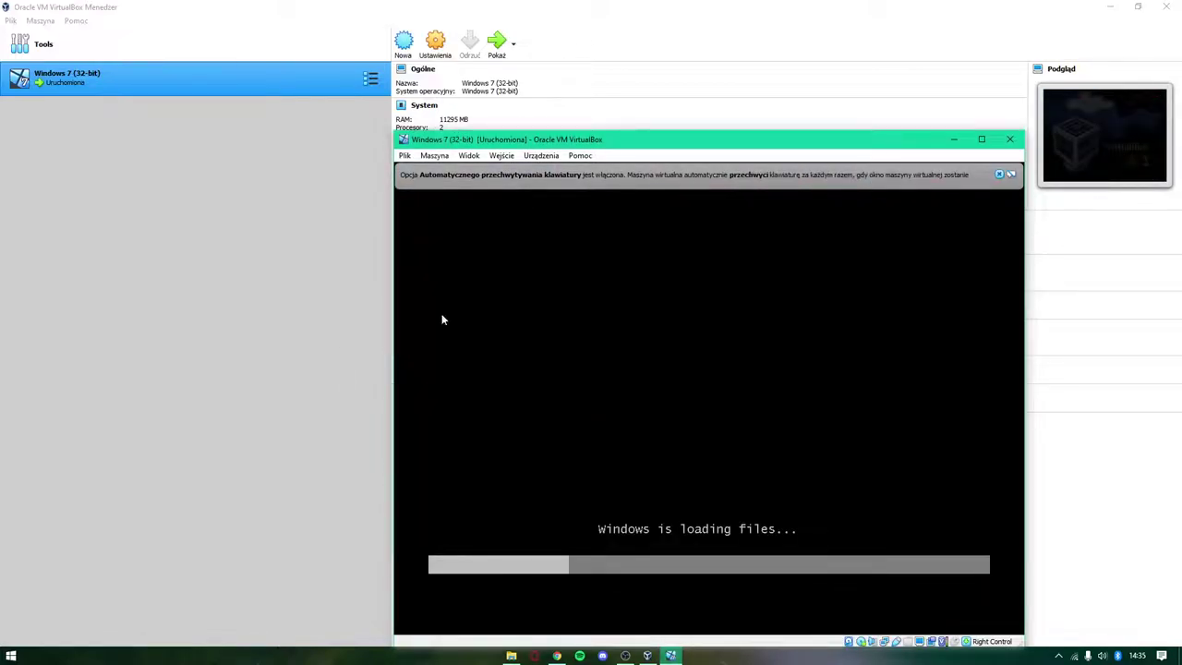
{"action": "left_click_drag", "start_coordinate": [750, 145], "coordinate": [673, 55]}
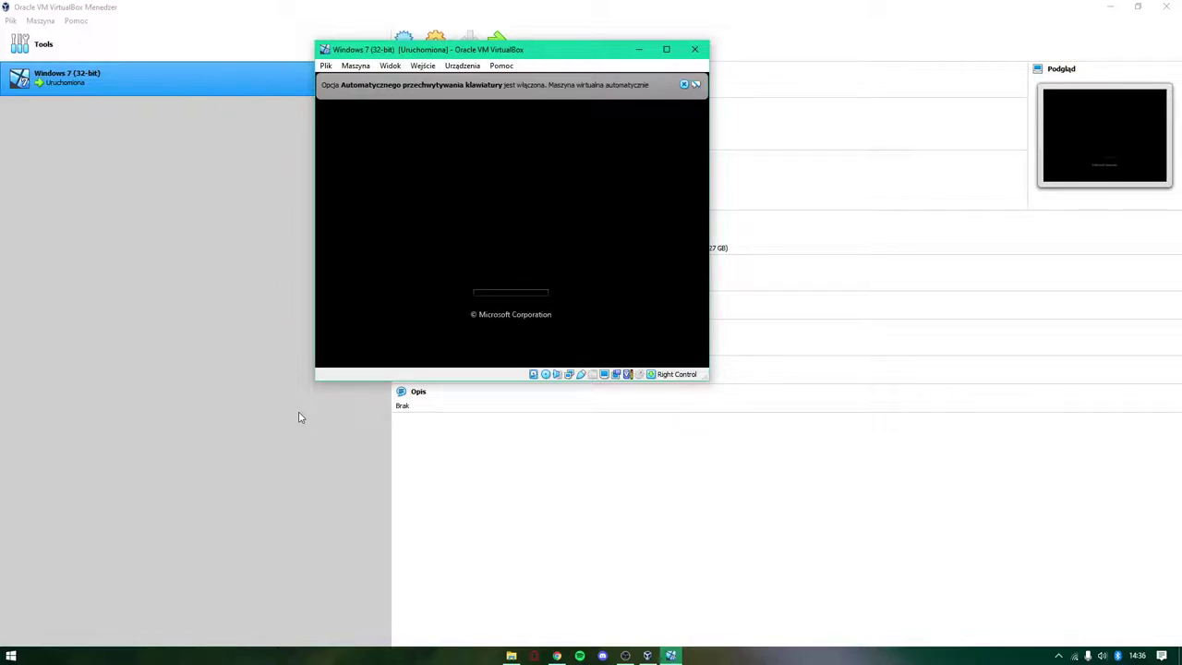
{"action": "left_click_drag", "start_coordinate": [518, 54], "coordinate": [618, 195]}
{"action": "left_click", "coordinate": [754, 191]}
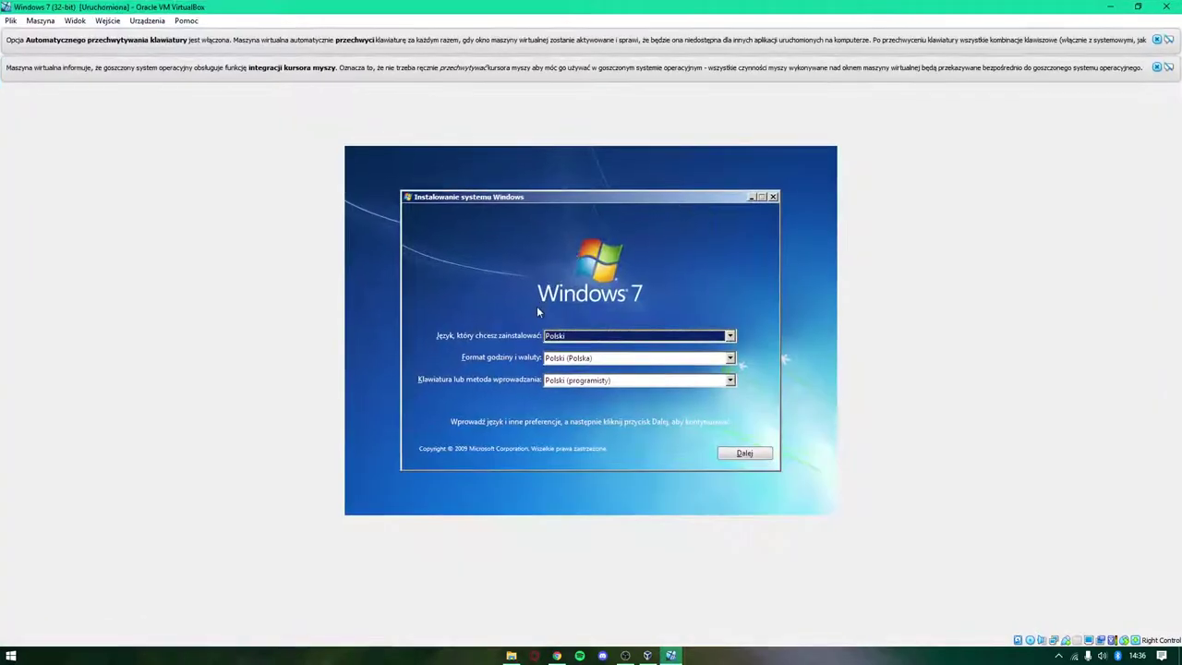
{"action": "left_click_drag", "start_coordinate": [794, 7], "coordinate": [634, 139]}
Switch the running virtual machine to full-screen mode and dismiss the keyboard capture and mouse integration notifications
{"action": "key", "text": "Control_R+f"}
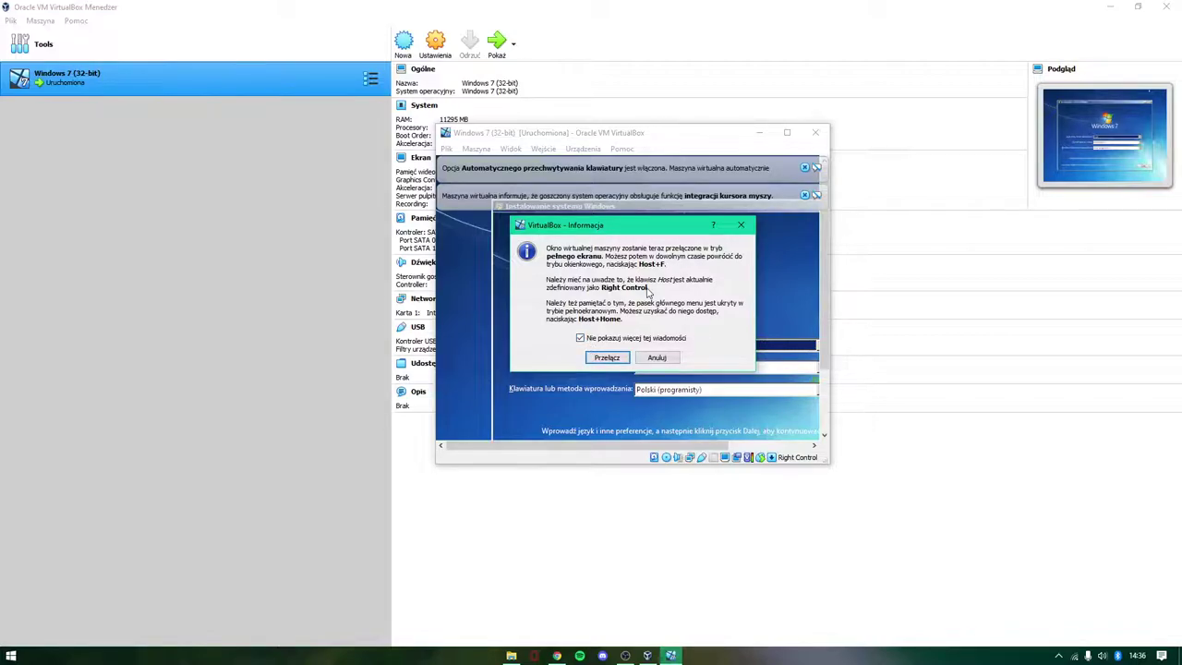
{"action": "left_click", "coordinate": [605, 358]}
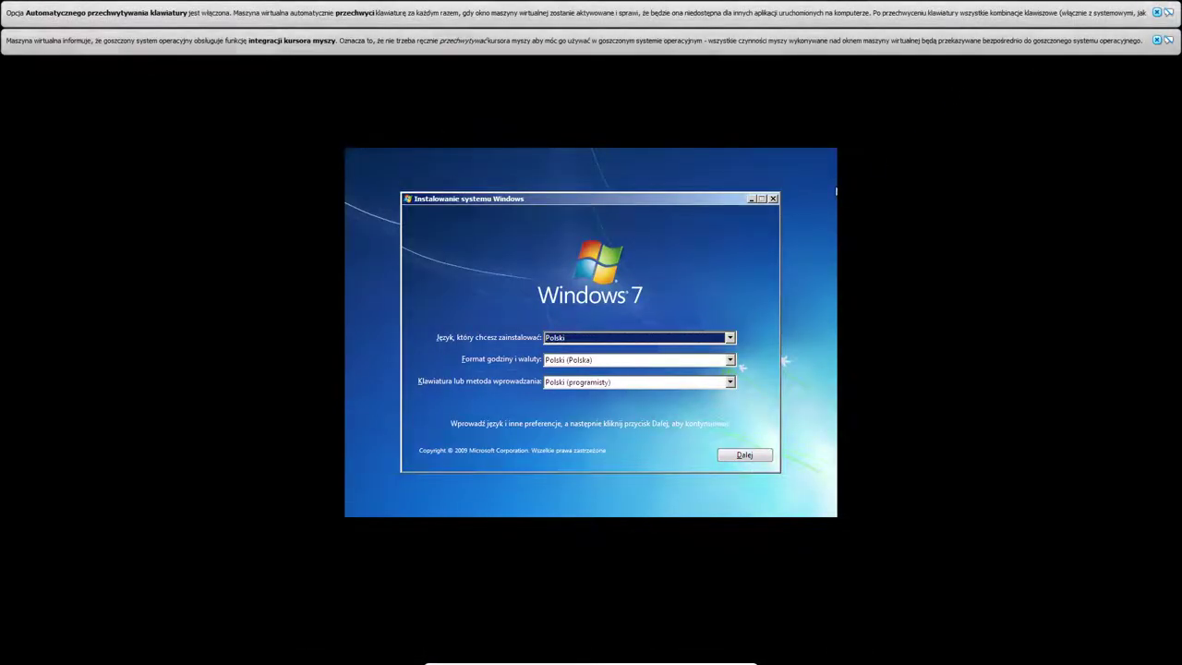
{"action": "left_click", "coordinate": [1156, 39]}
{"action": "left_click", "coordinate": [1156, 13]}
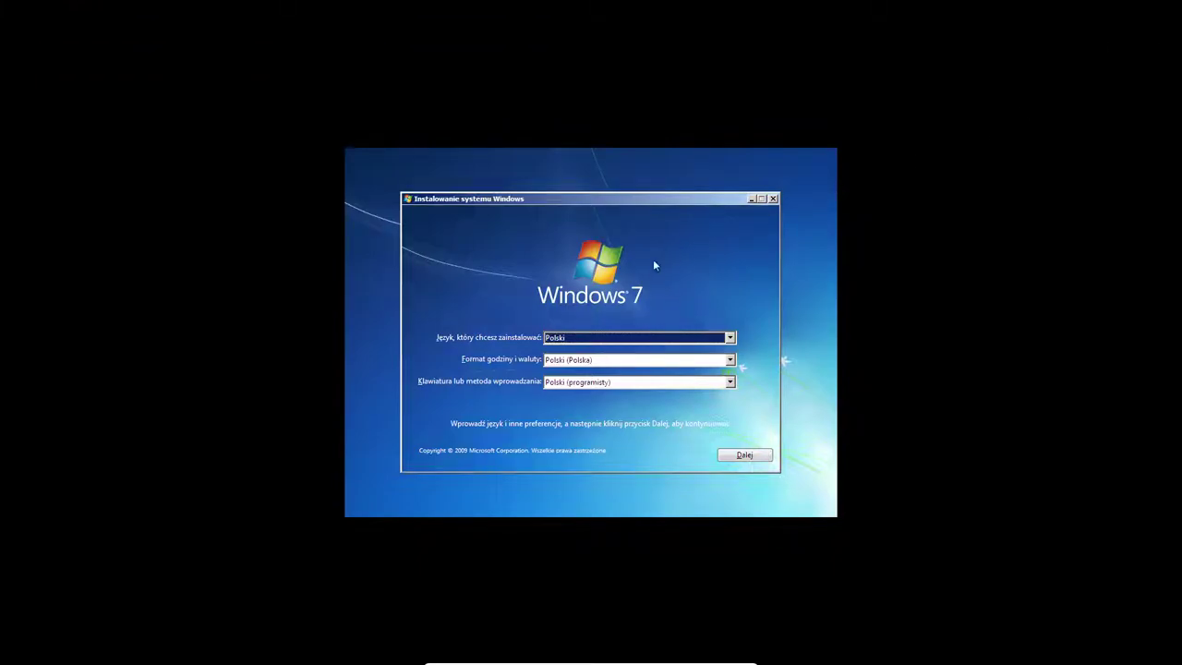
Start a custom (Niestandardowa) installation of Windows 7 with the Polish language settings, accepting the licence terms
{"action": "left_click", "coordinate": [723, 457]}
{"action": "left_click", "coordinate": [591, 331]}
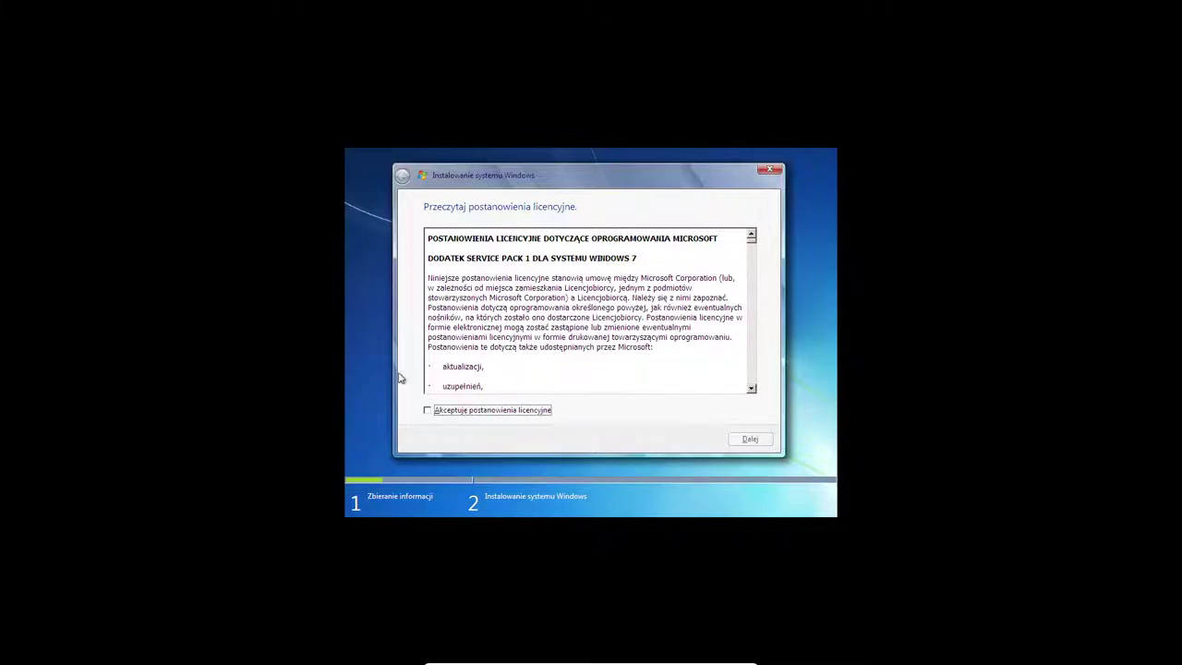
{"action": "left_click", "coordinate": [428, 410]}
{"action": "left_click", "coordinate": [732, 441]}
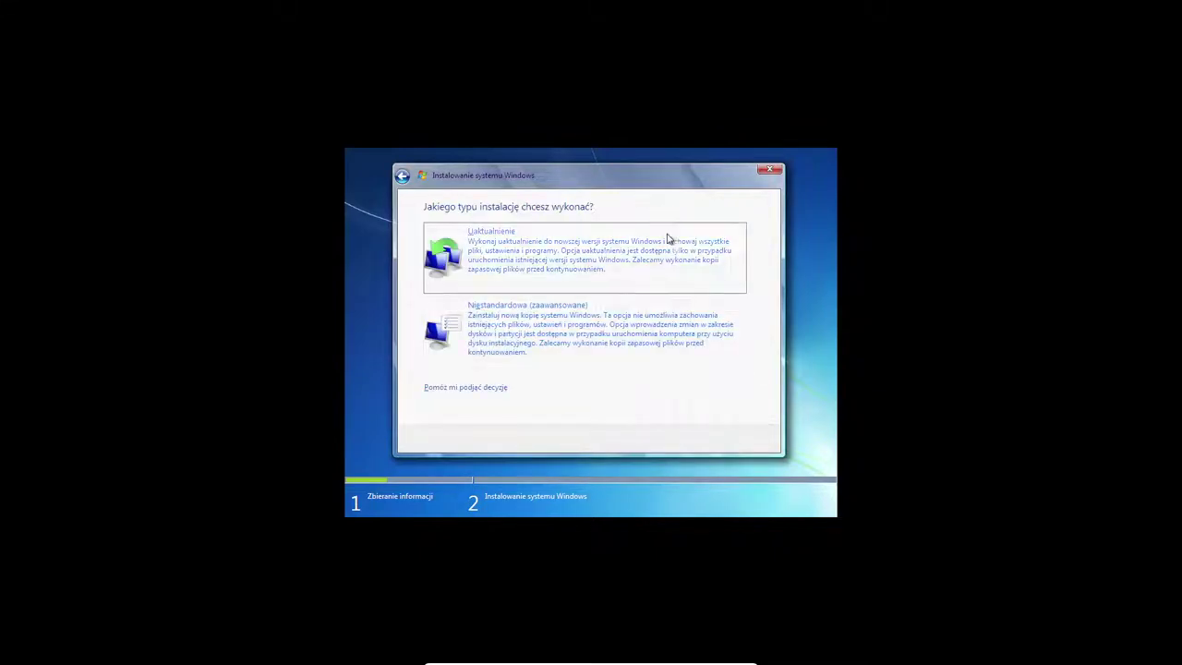
{"action": "left_click", "coordinate": [570, 311]}
{"action": "left_click", "coordinate": [764, 440]}
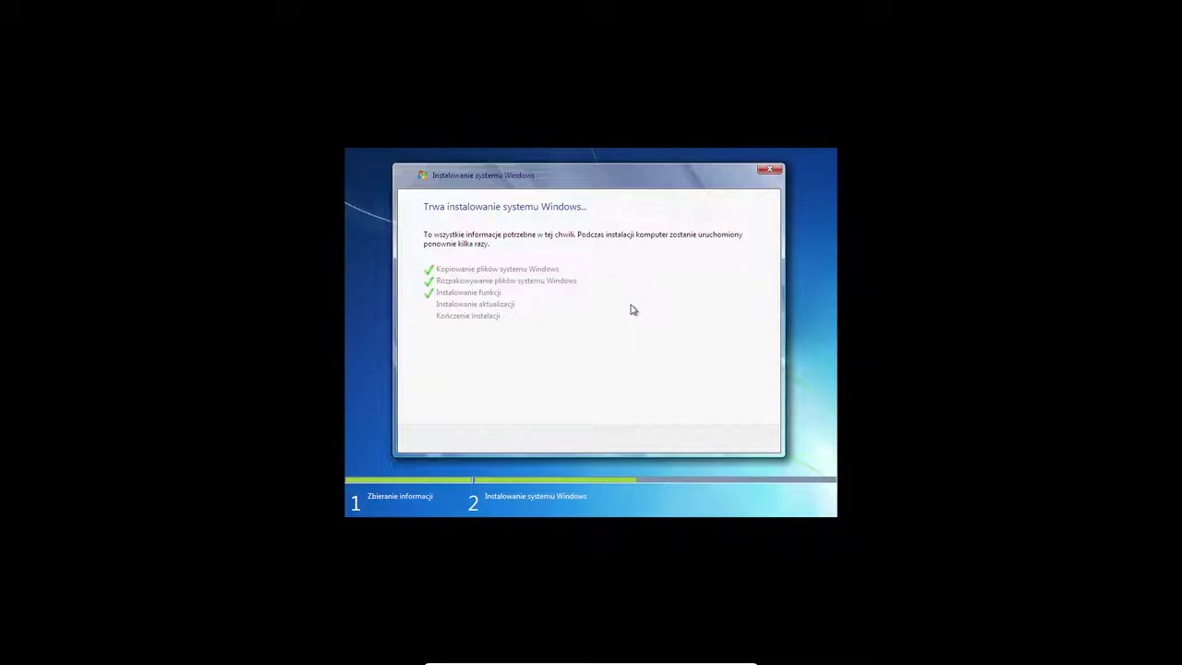
{"action": "key", "text": "Control_R+f"}
{"action": "key", "text": "Control_R+f"}
{"action": "key", "text": "Control_R+f"}
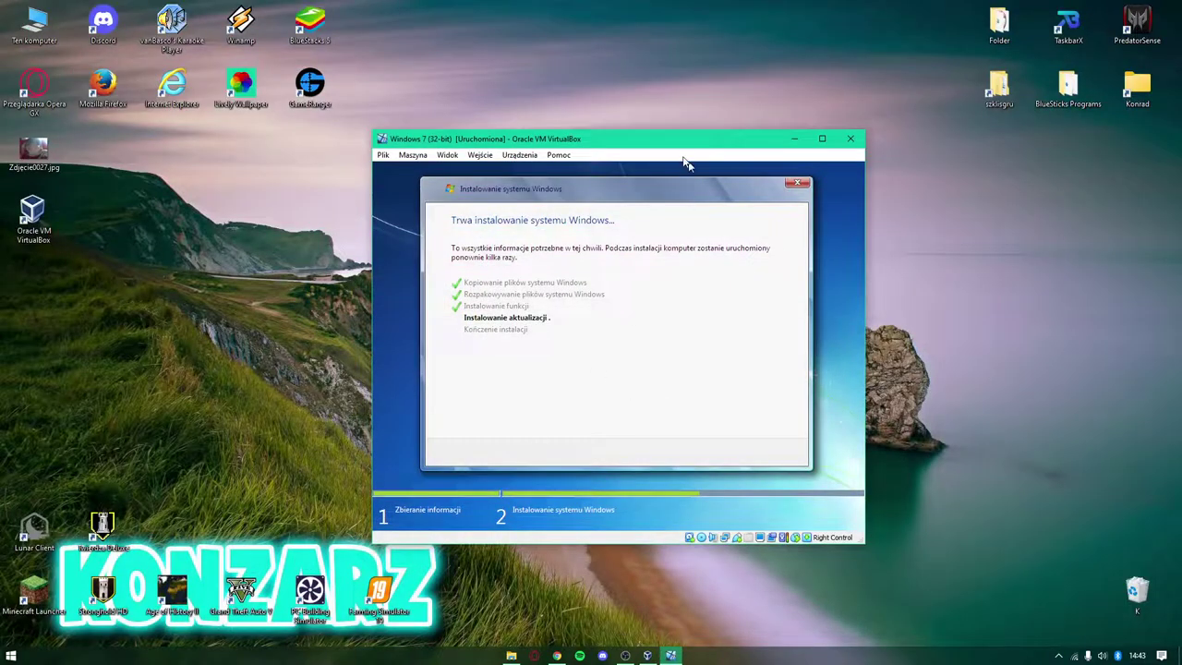
{"action": "key", "text": "Control_R+f"}
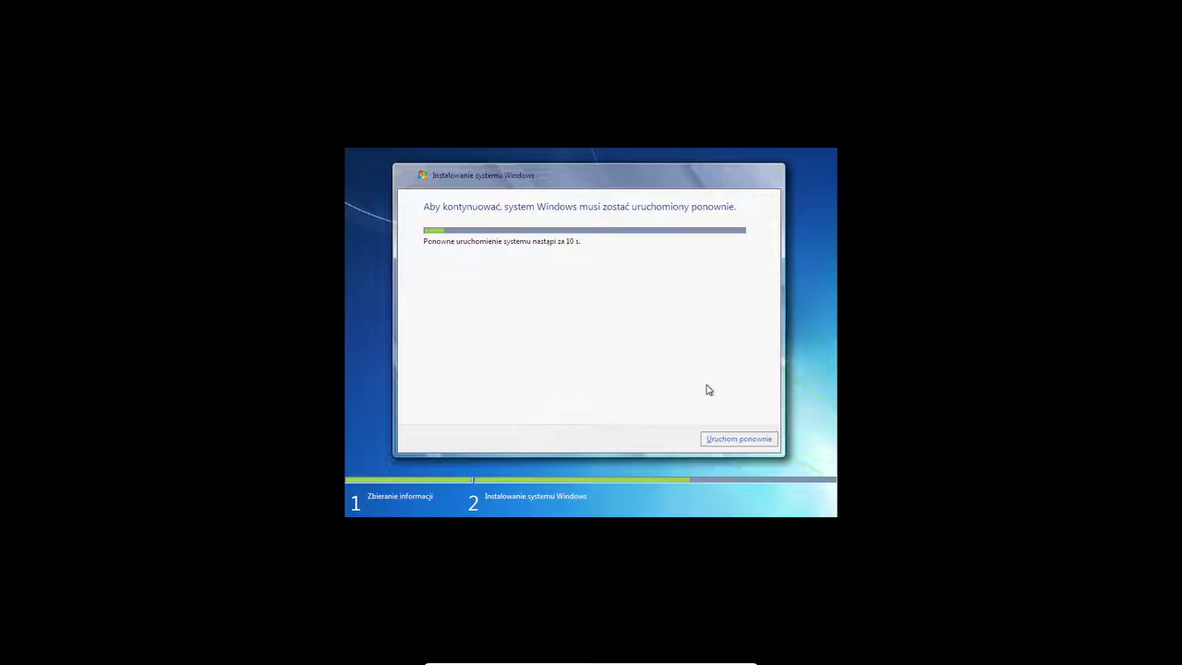
Restart the virtual machine to continue the Windows installation and dismiss the mouse integration notifications
{"action": "left_click", "coordinate": [739, 438]}
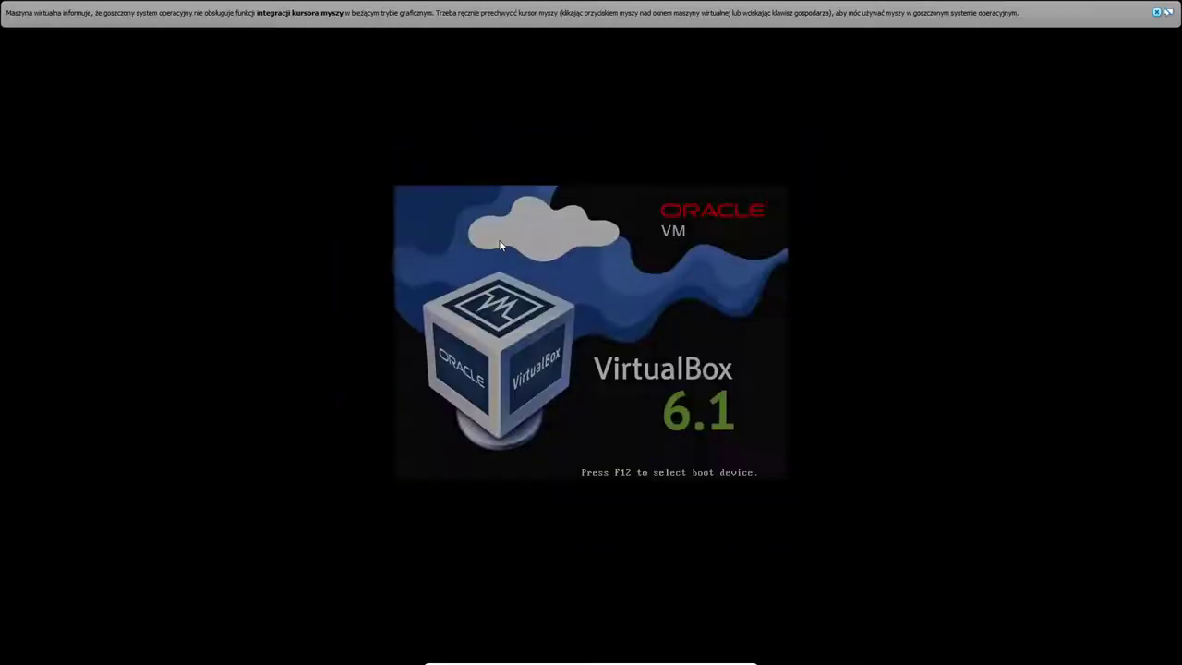
{"action": "left_click", "coordinate": [1156, 12]}
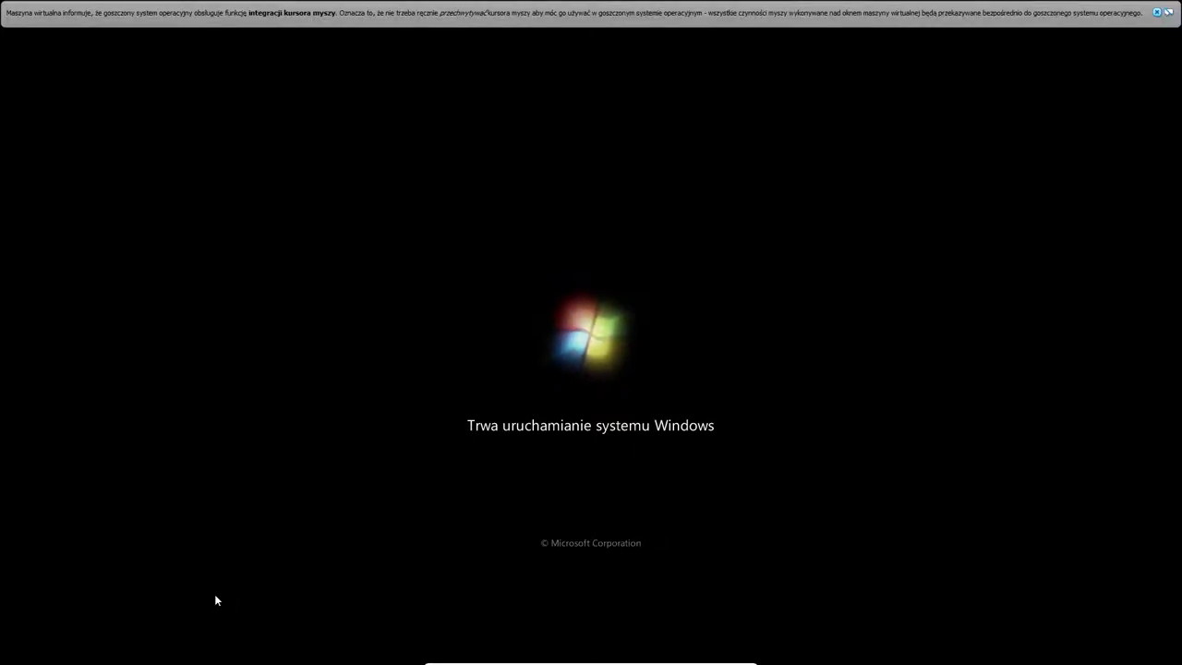
{"action": "left_click", "coordinate": [1159, 12]}
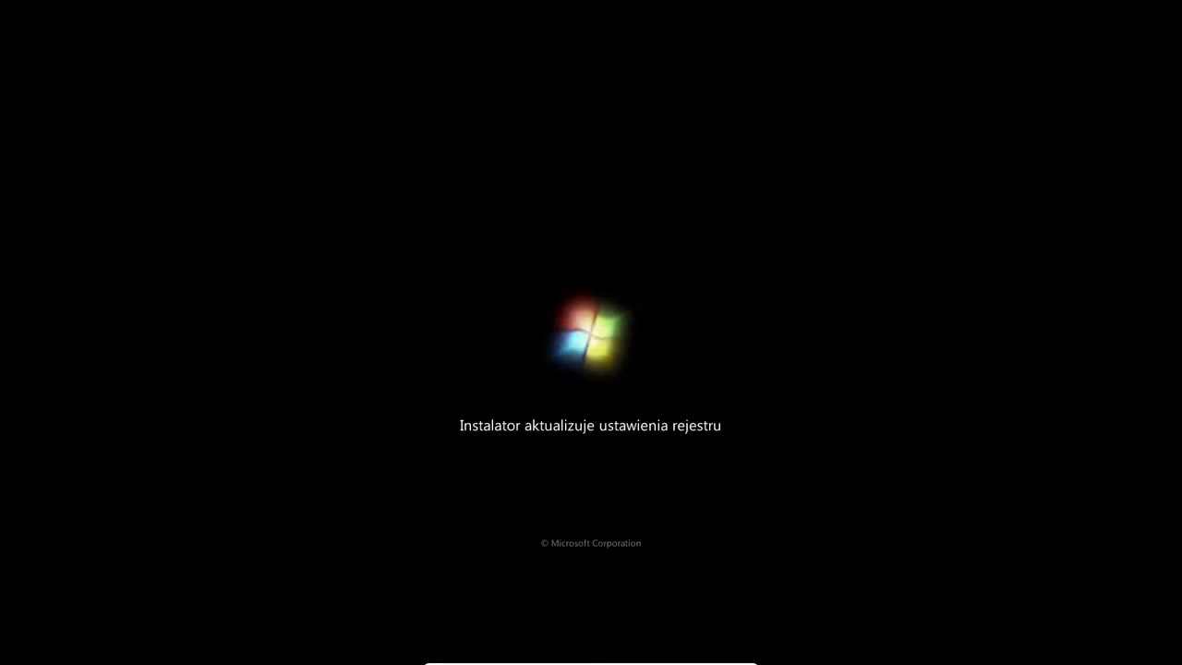
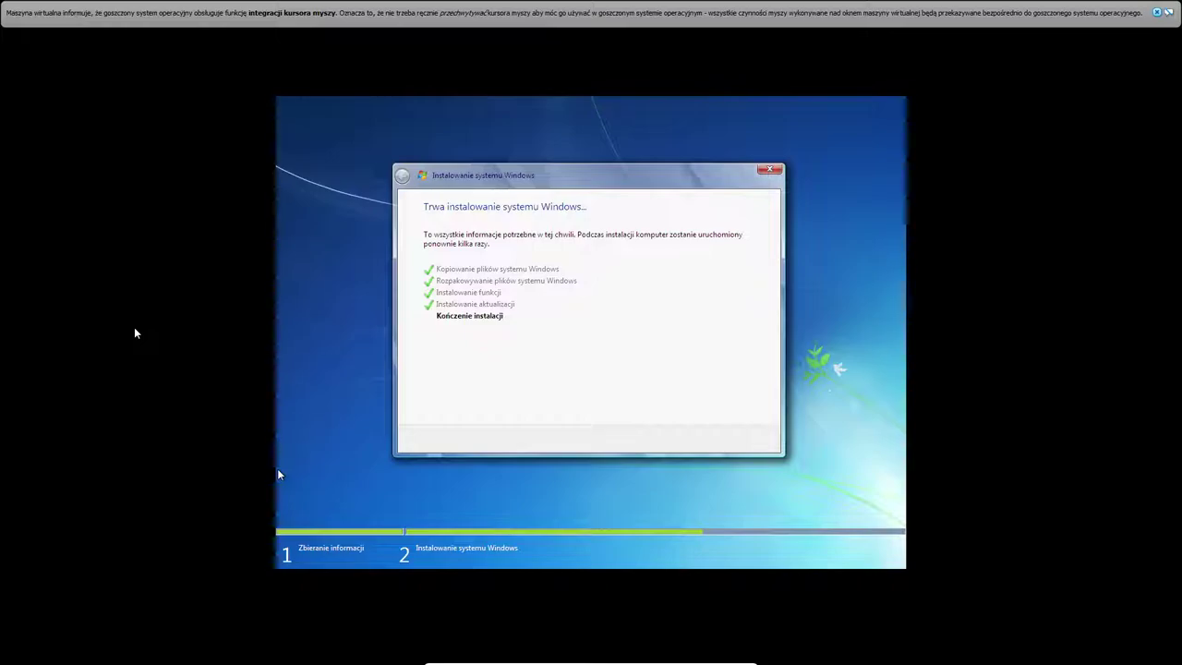
{"action": "left_click", "coordinate": [1156, 12]}
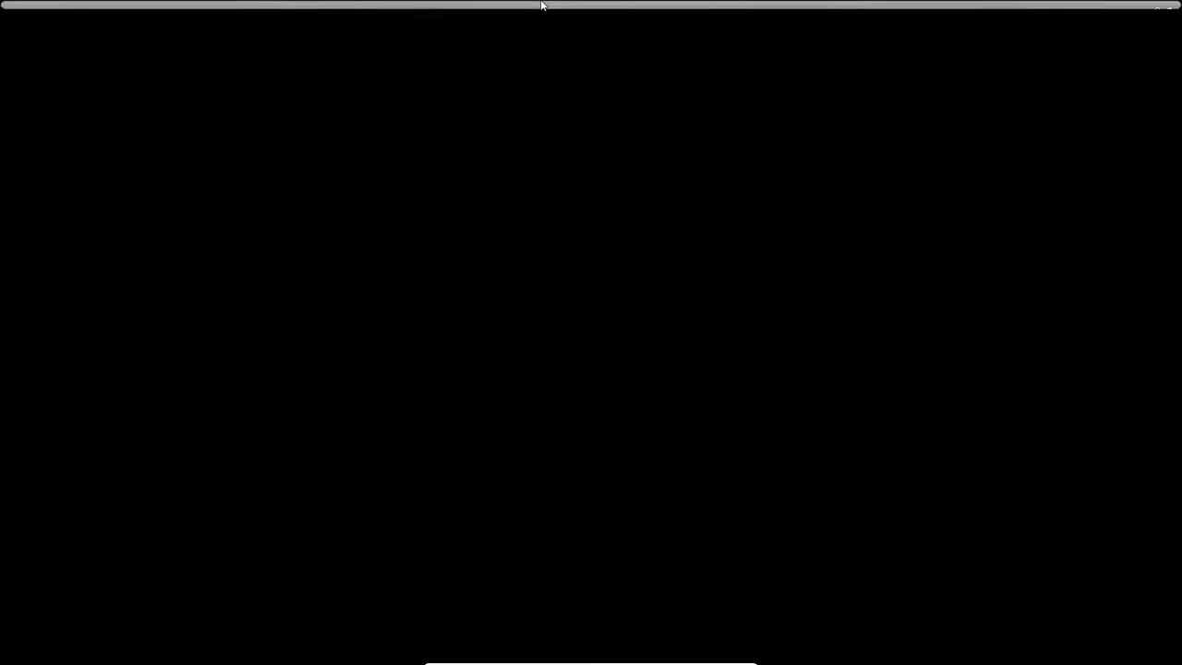
Let the virtual machine capture the mouse pointer and dismiss the mouse integration notification while Windows starts
{"action": "left_click", "coordinate": [543, 5]}
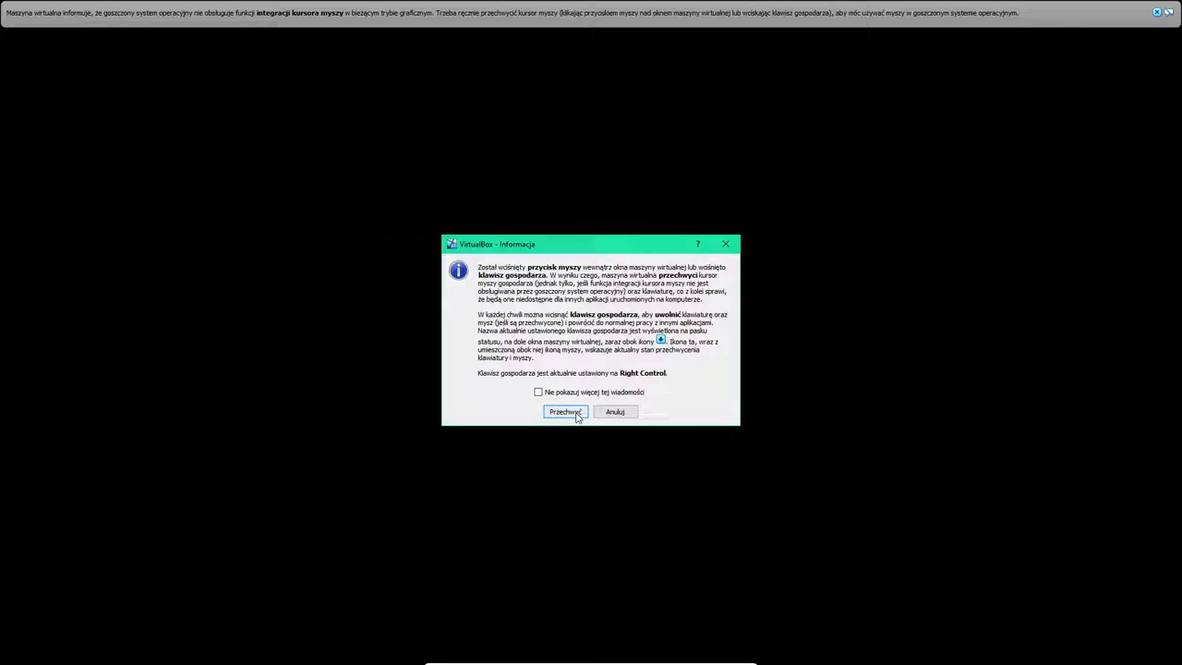
{"action": "left_click", "coordinate": [540, 392]}
{"action": "left_click", "coordinate": [560, 412]}
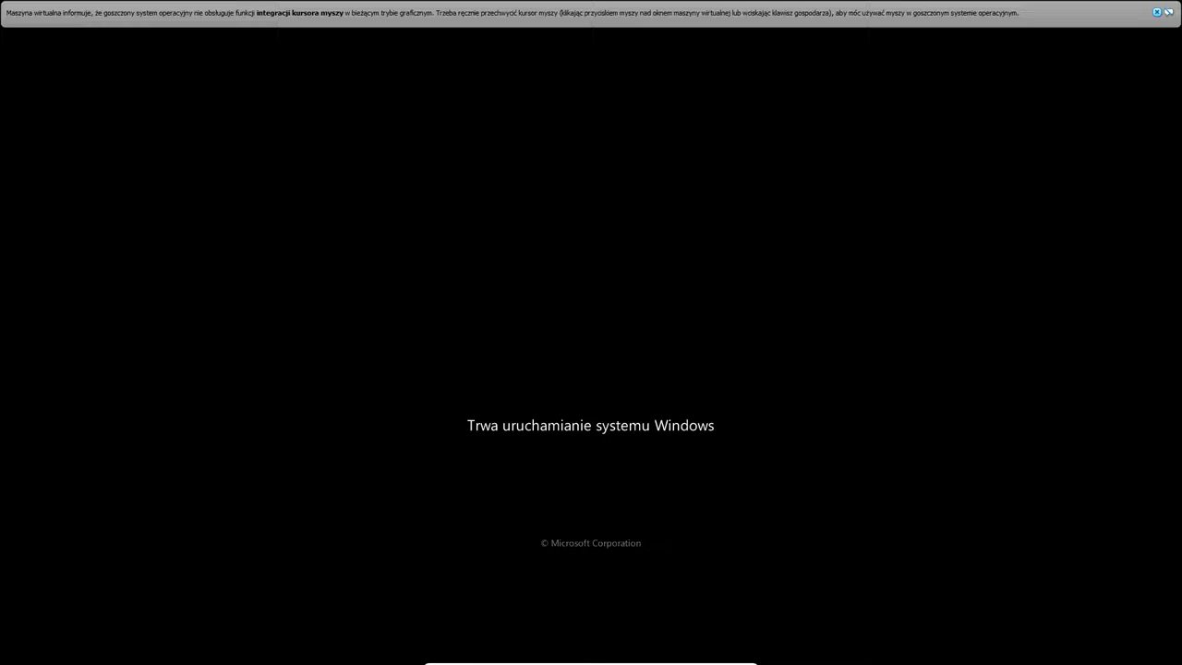
{"action": "left_click", "coordinate": [1156, 12]}
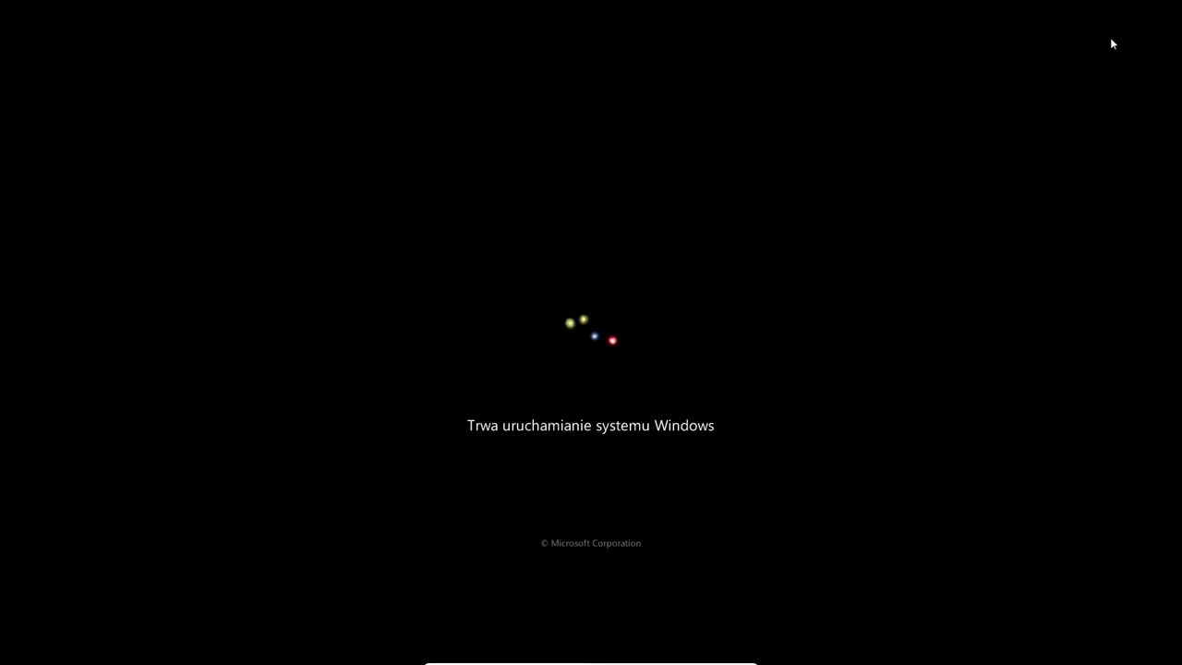
{"action": "left_click", "coordinate": [586, 390]}
{"action": "left_click", "coordinate": [726, 246]}
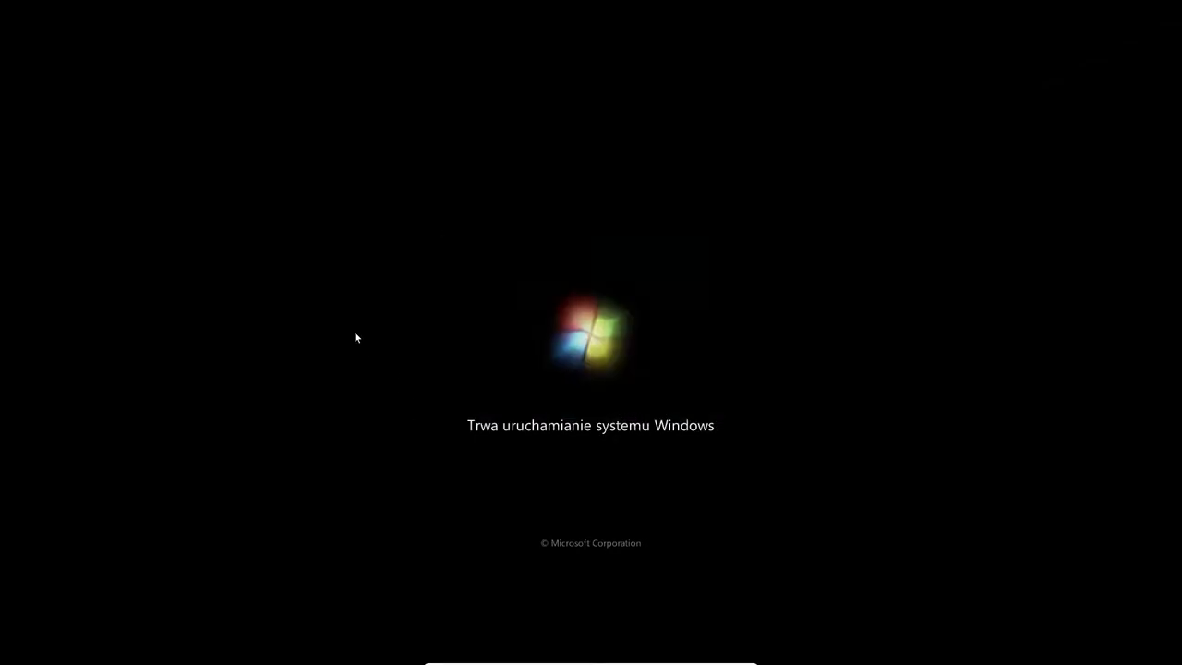
{"action": "left_click", "coordinate": [423, 367]}
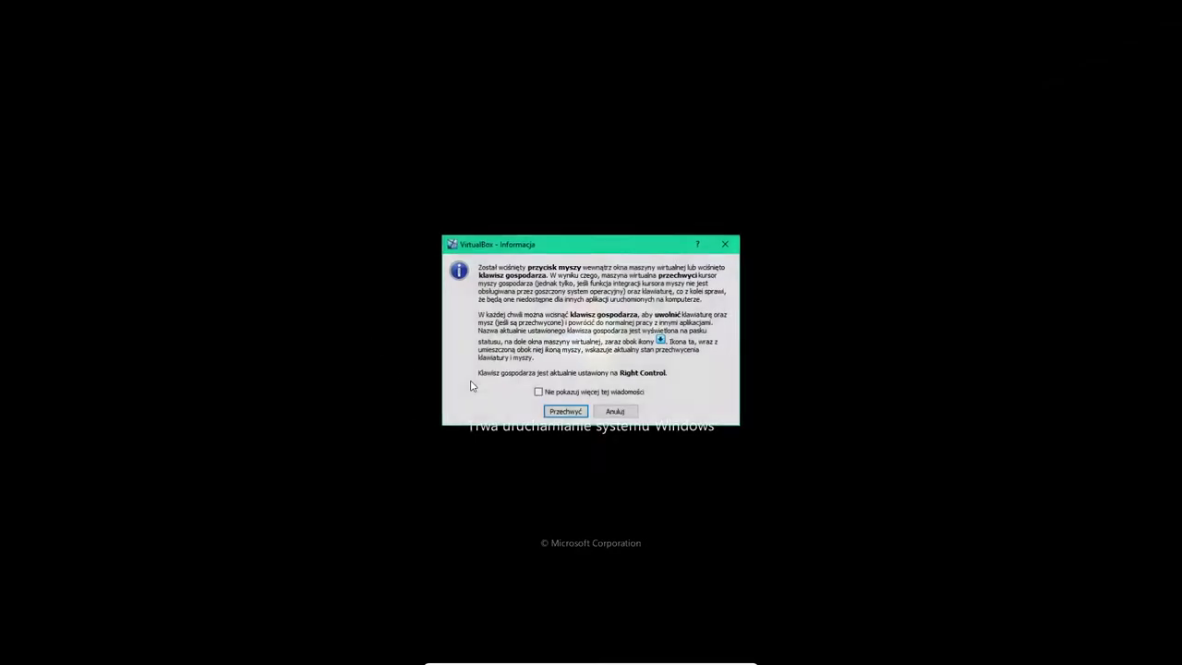
{"action": "left_click", "coordinate": [567, 411]}
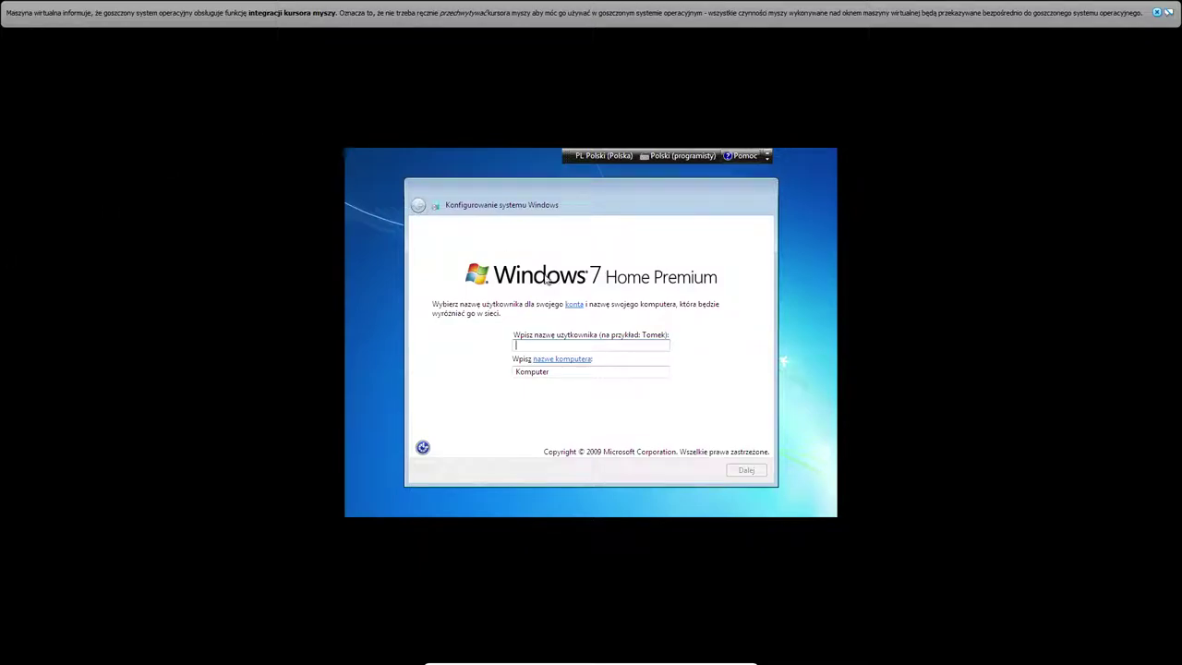
Enter the user name for the Windows account and clear the suggested computer name
{"action": "type", "text": "Konzarz"}
{"action": "key", "text": "Tab"}
{"action": "key", "text": "Home"}
{"action": "key", "text": "Delete"}
{"action": "key", "text": "Delete"}
{"action": "key", "text": "Delete"}
{"action": "key", "text": "Delete"}
{"action": "key", "text": "Delete"}
{"action": "key", "text": "Delete"}
{"action": "key", "text": "Delete"}
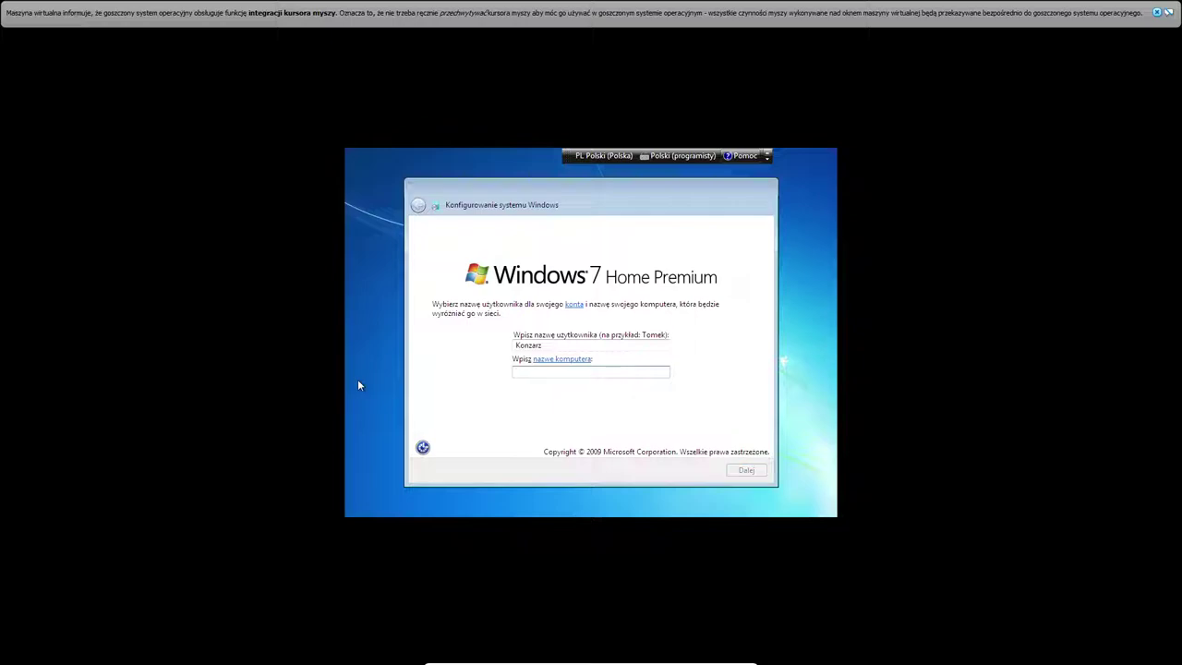
Set the computer name to KZ-win7 and continue the Windows configuration
{"action": "type", "text": "KZ"}
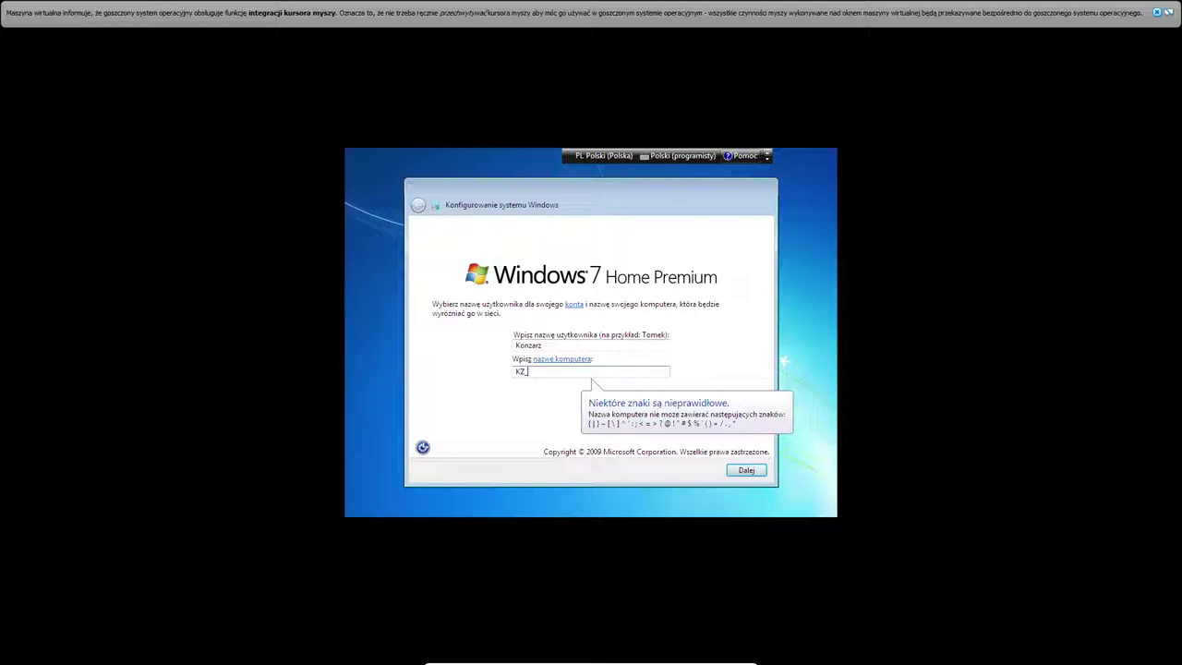
{"action": "type", "text": "-win7"}
{"action": "left_click", "coordinate": [531, 373]}
{"action": "key", "text": "BackSpace"}
{"action": "key", "text": "BackSpace"}
{"action": "type", "text": "-"}
{"action": "left_click", "coordinate": [748, 472]}
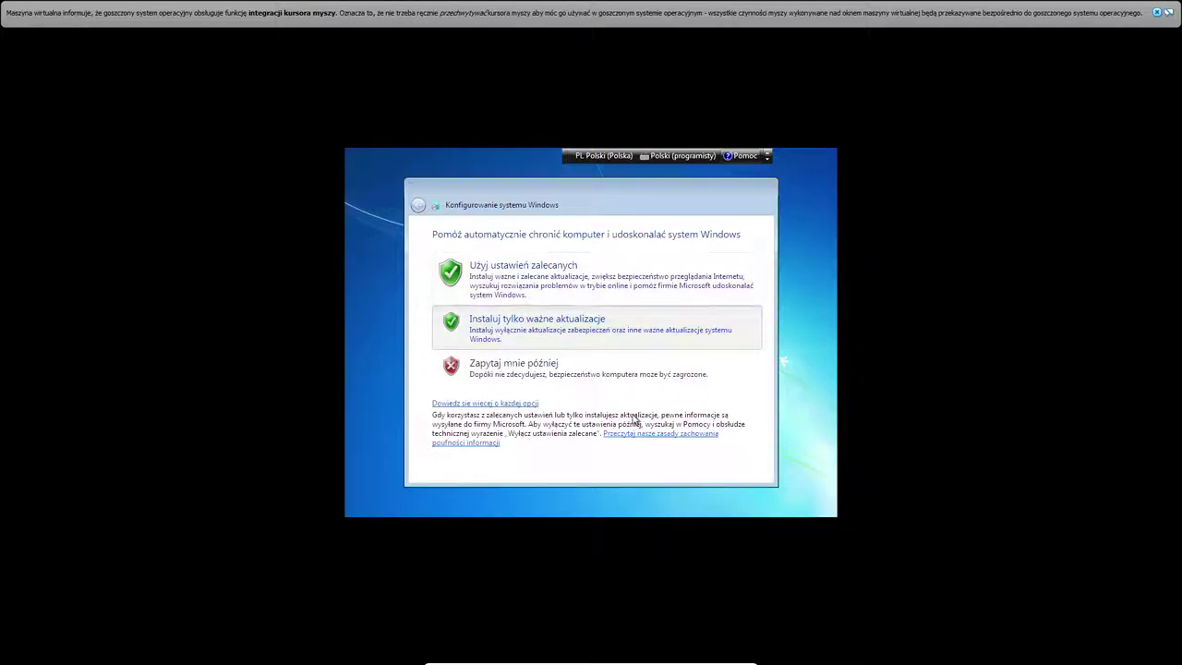
Continue the Windows configuration and set the computer's network location to the home network (Sieć domowa)
{"action": "left_click", "coordinate": [739, 477]}
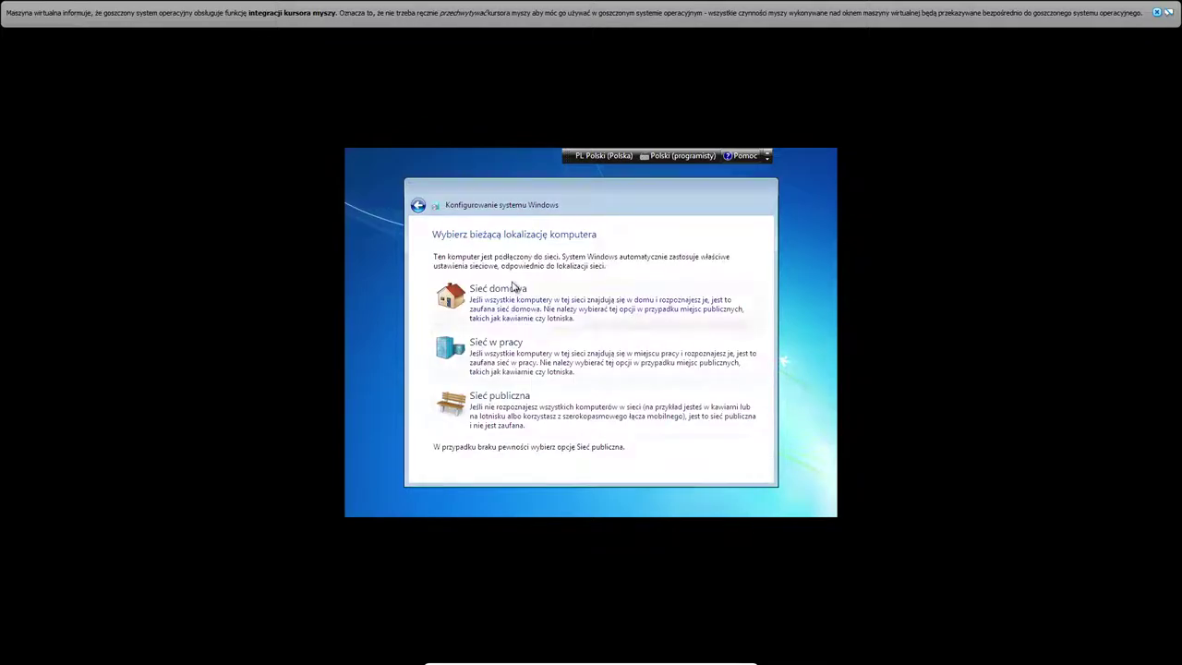
{"action": "left_click", "coordinate": [573, 303]}
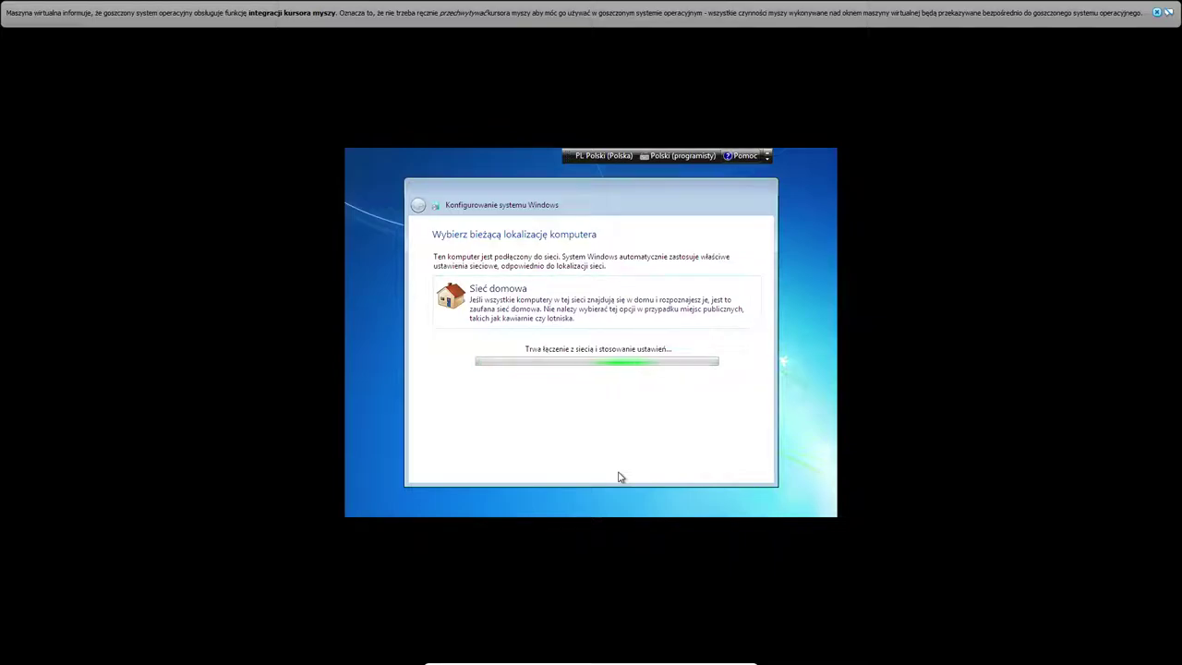
{"action": "left_click_drag", "start_coordinate": [566, 155], "coordinate": [606, 157]}
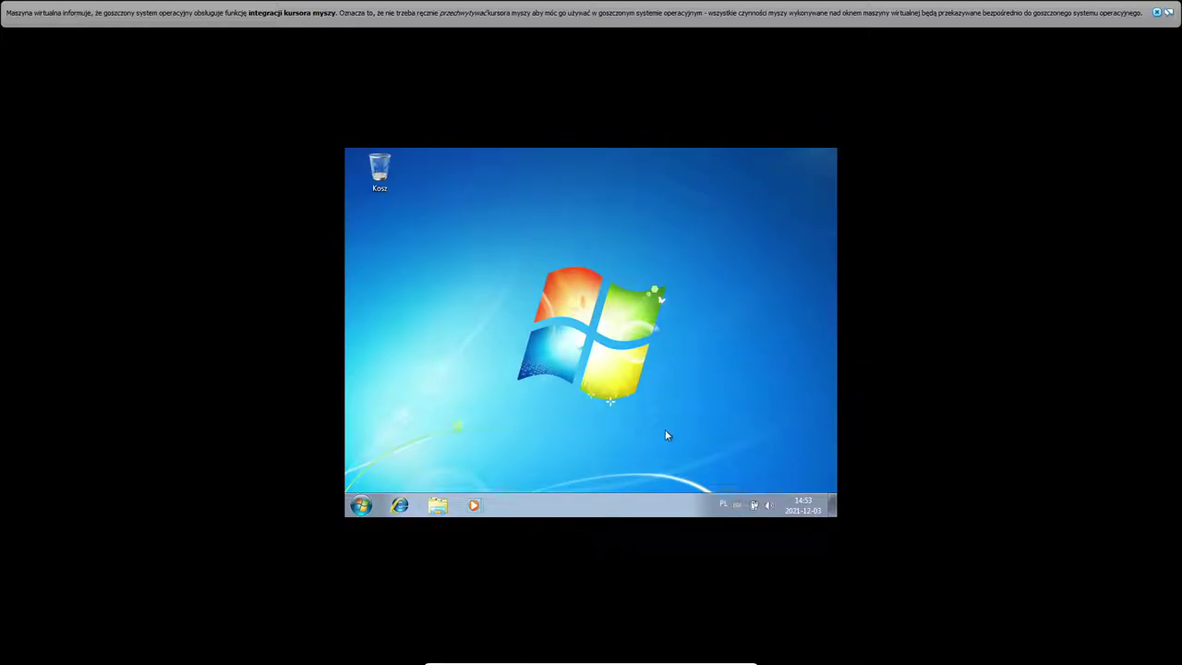
Examine the volume control, the Recycle Bin and the Start menu of the newly installed Windows 7
{"action": "left_click", "coordinate": [769, 506]}
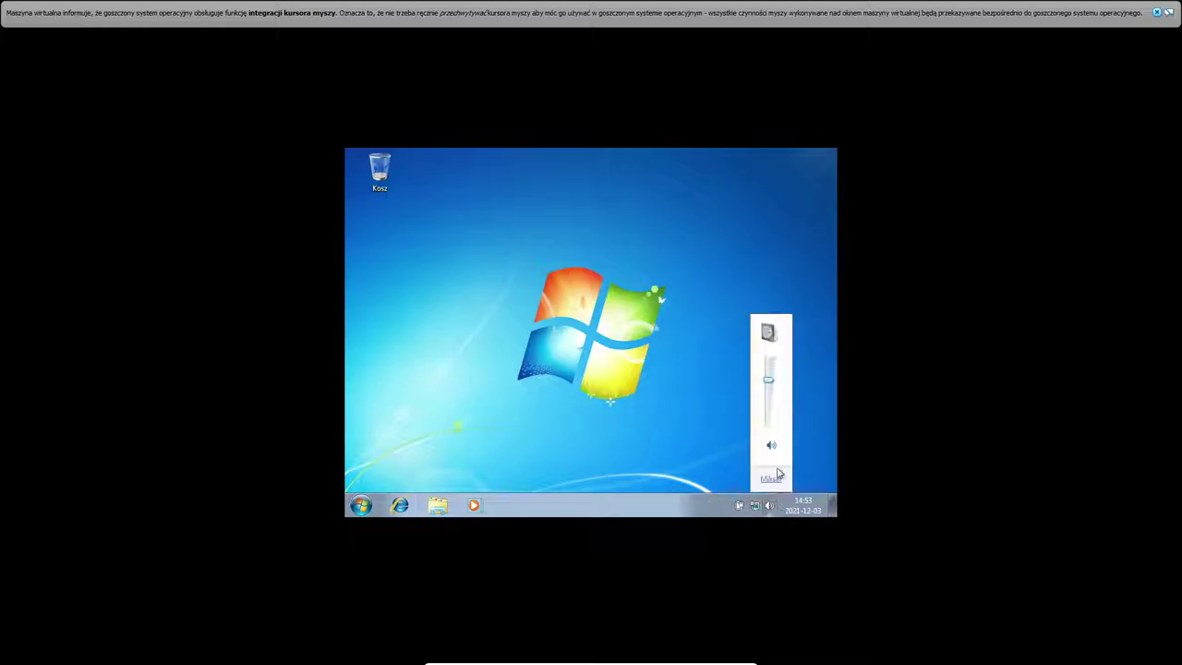
{"action": "left_click", "coordinate": [664, 367]}
{"action": "double_click", "coordinate": [380, 171]}
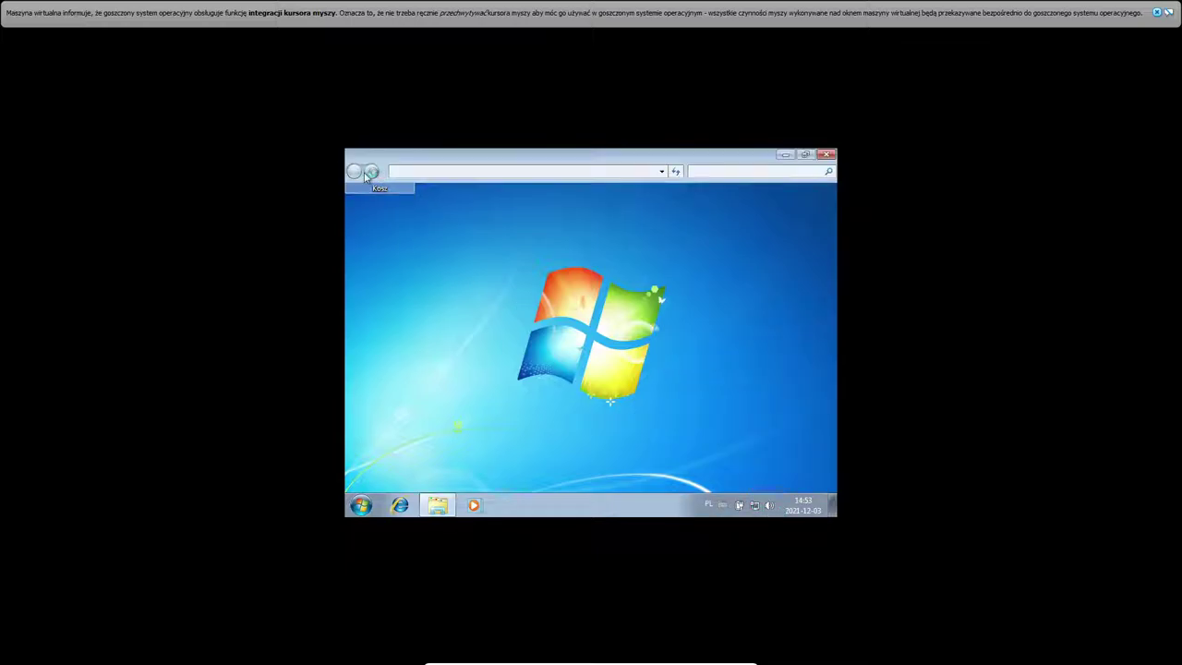
{"action": "left_click", "coordinate": [827, 154]}
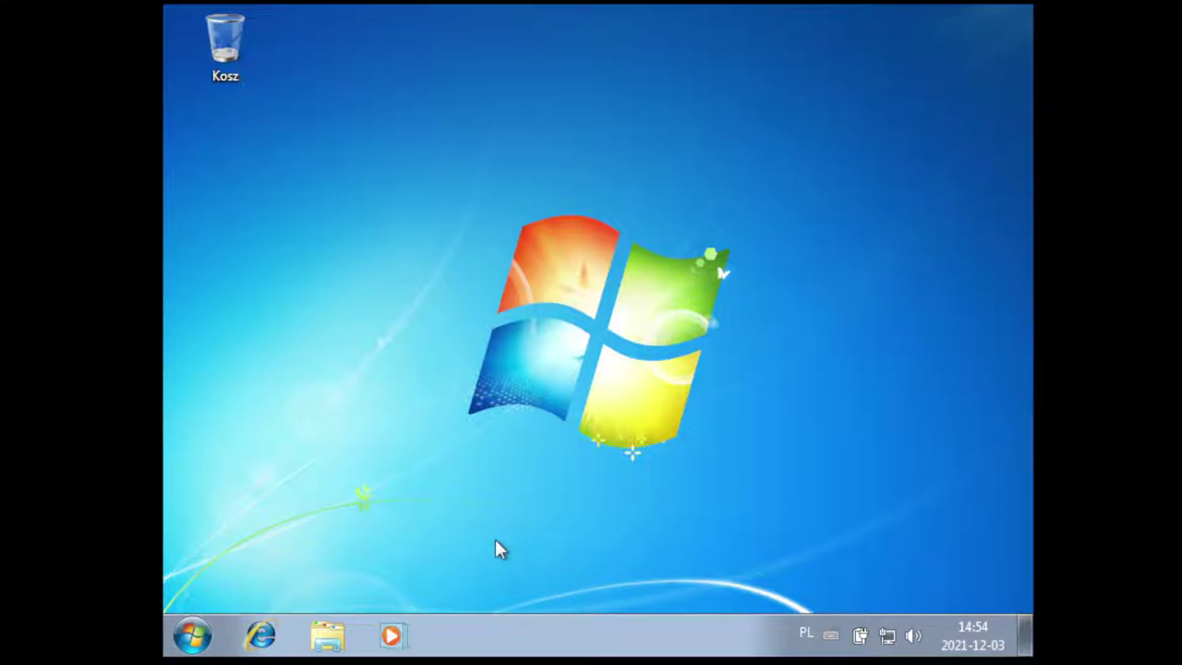
{"action": "left_click_drag", "start_coordinate": [565, 291], "coordinate": [711, 447]}
{"action": "left_click", "coordinate": [188, 645]}
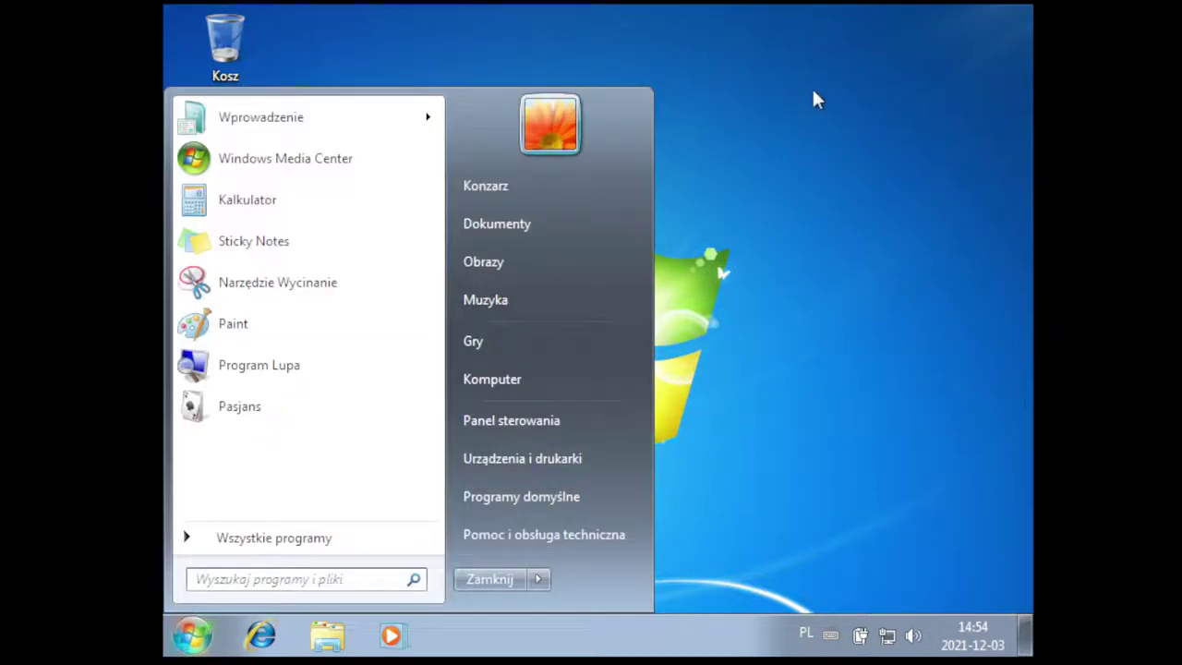
{"action": "left_click", "coordinate": [765, 374]}
Create a new folder on the Windows 7 desktop and name it "Andzej duda"
{"action": "right_click", "coordinate": [580, 266]}
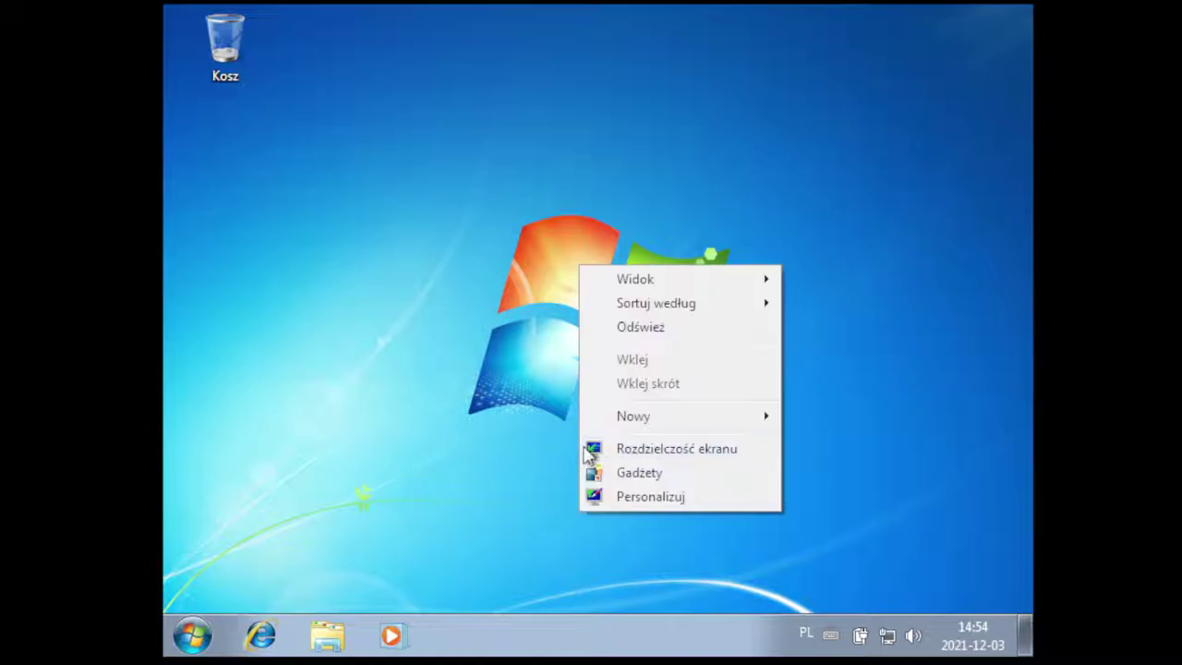
{"action": "mouse_move", "coordinate": [758, 416]}
{"action": "left_click", "coordinate": [799, 415]}
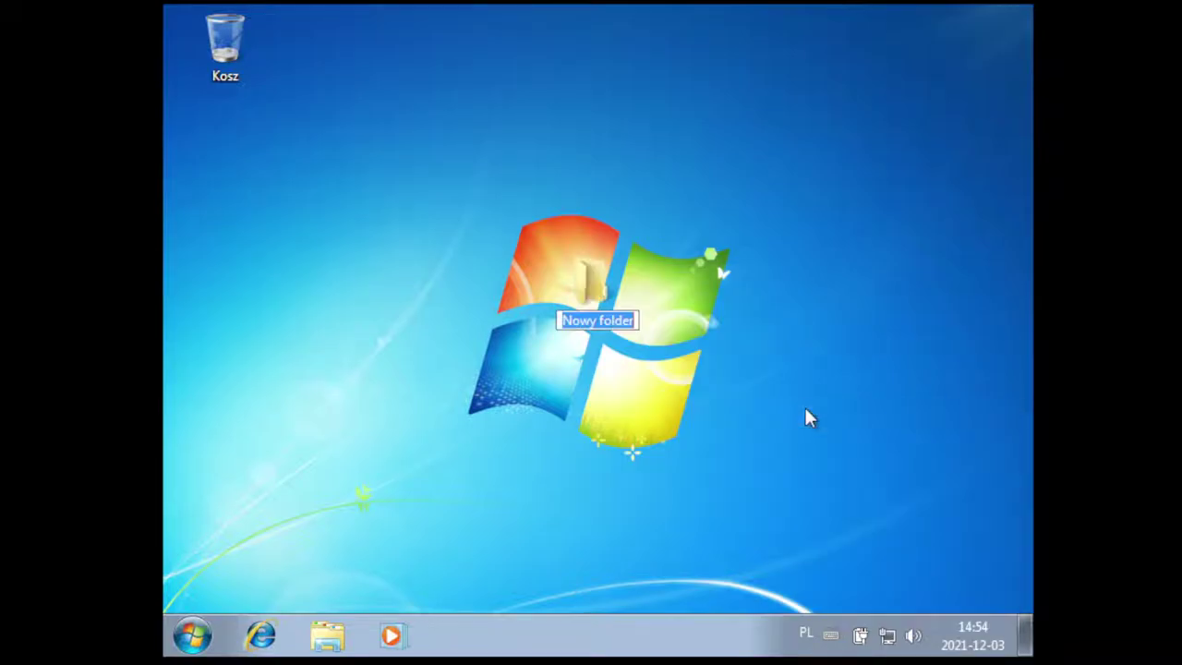
{"action": "type", "text": "duda"}
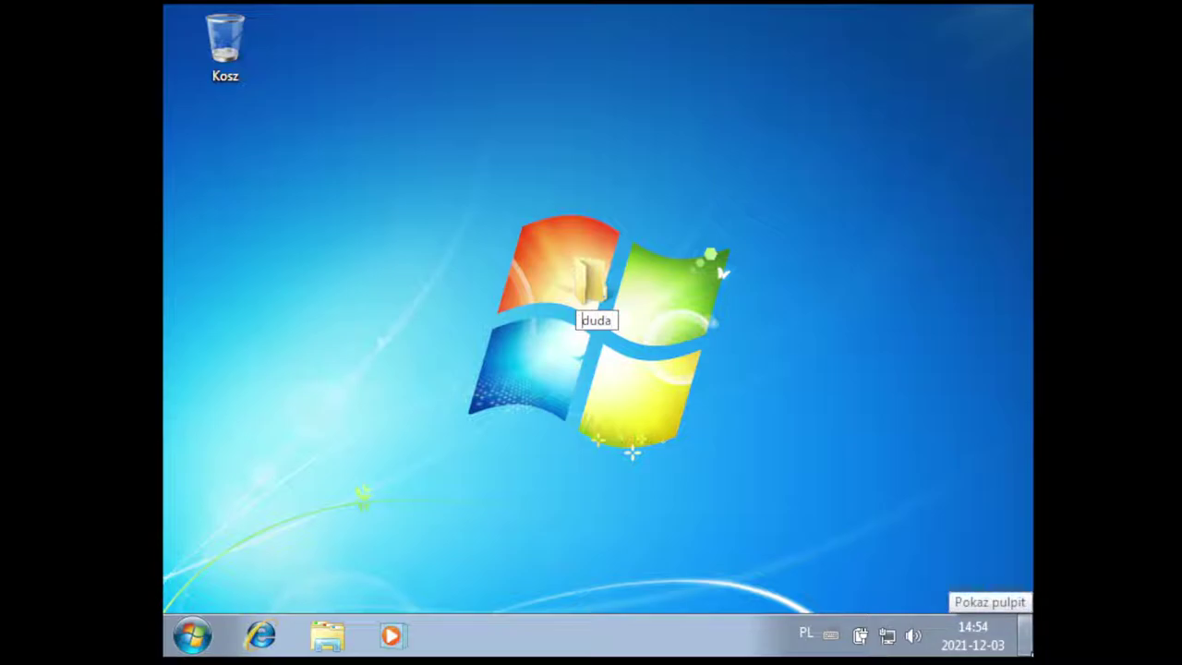
{"action": "key", "text": "Home"}
{"action": "type", "text": "An"}
{"action": "type", "text": "dzej"}
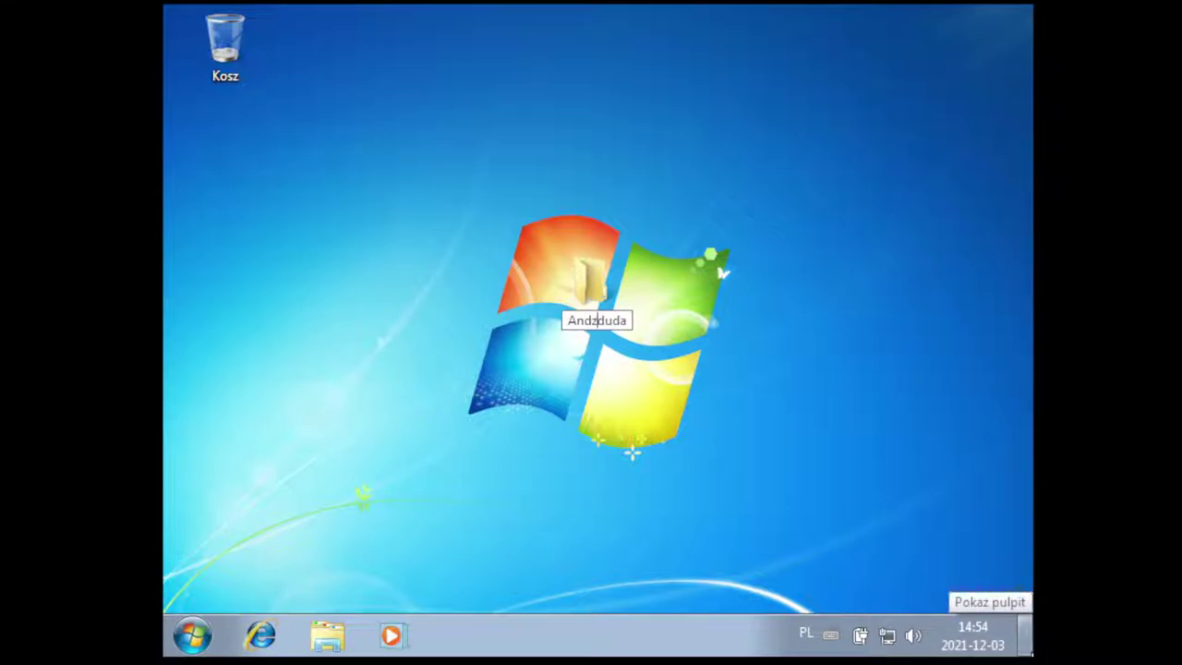
{"action": "key", "text": "Return"}
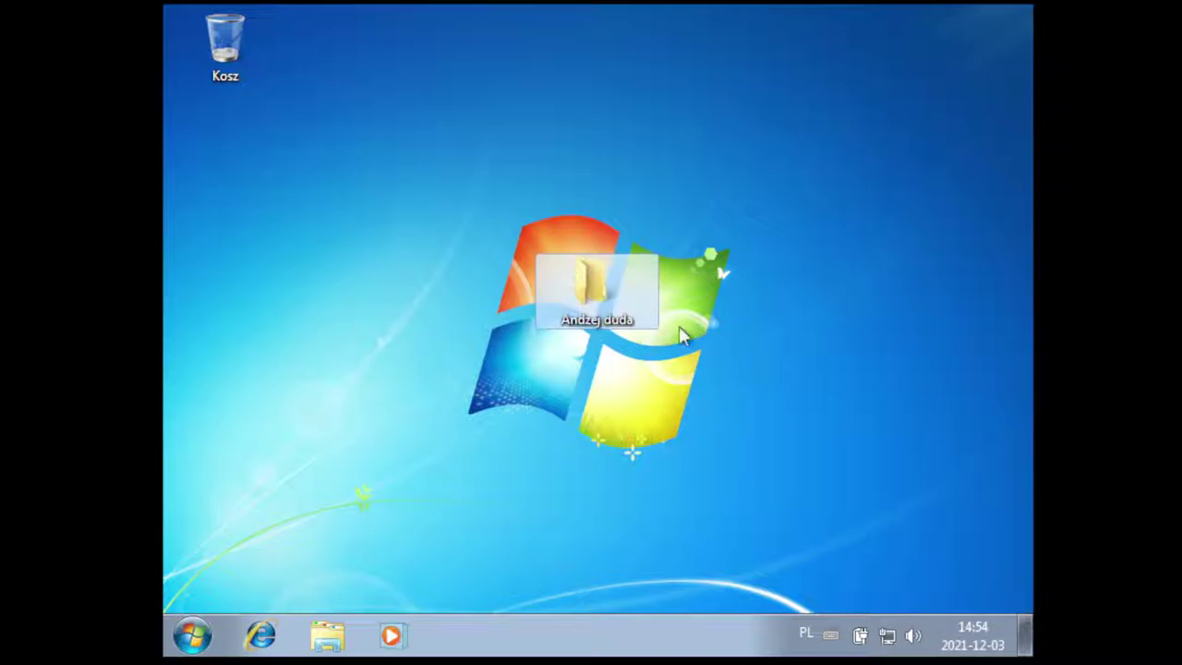
Rename the desktop folder to "Andżej duda" and move it below the Recycle Bin (Kosz)
{"action": "right_click", "coordinate": [583, 263]}
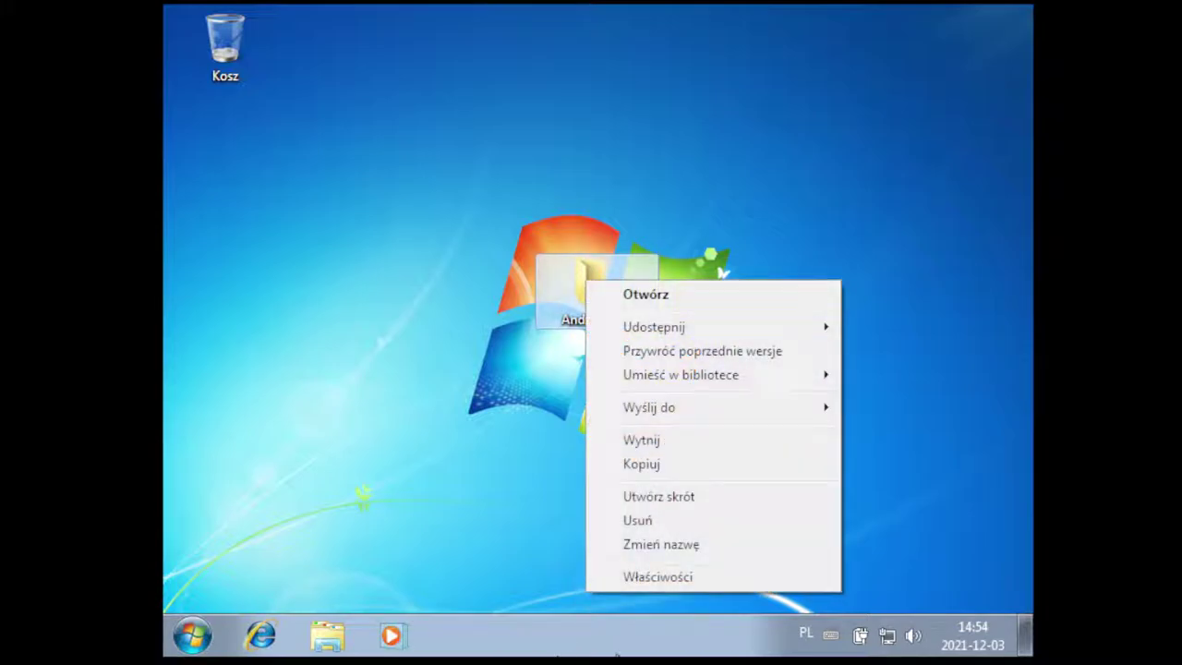
{"action": "left_click", "coordinate": [653, 556]}
{"action": "left_click", "coordinate": [590, 321]}
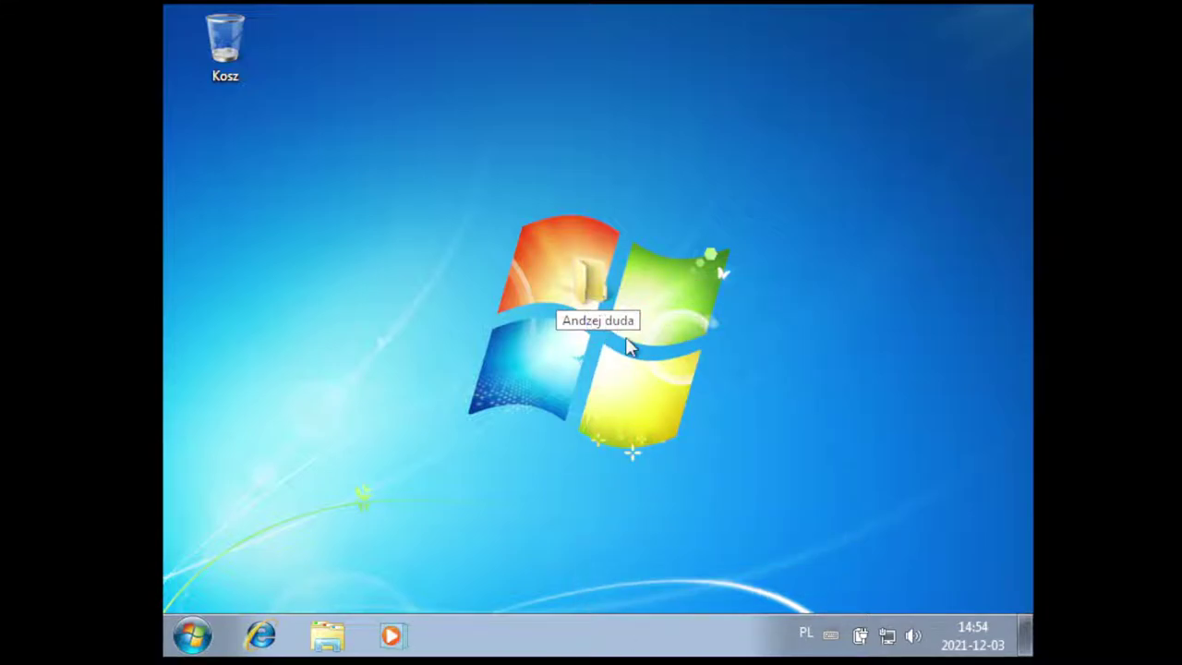
{"action": "key", "text": "BackSpace"}
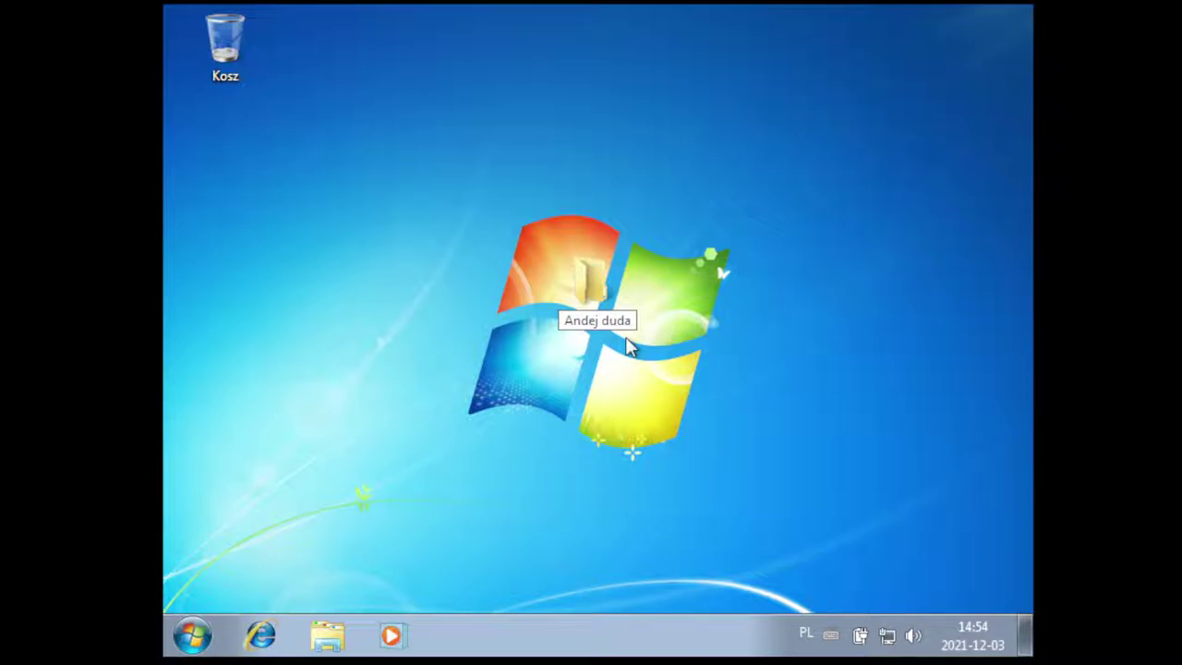
{"action": "type", "text": "ż"}
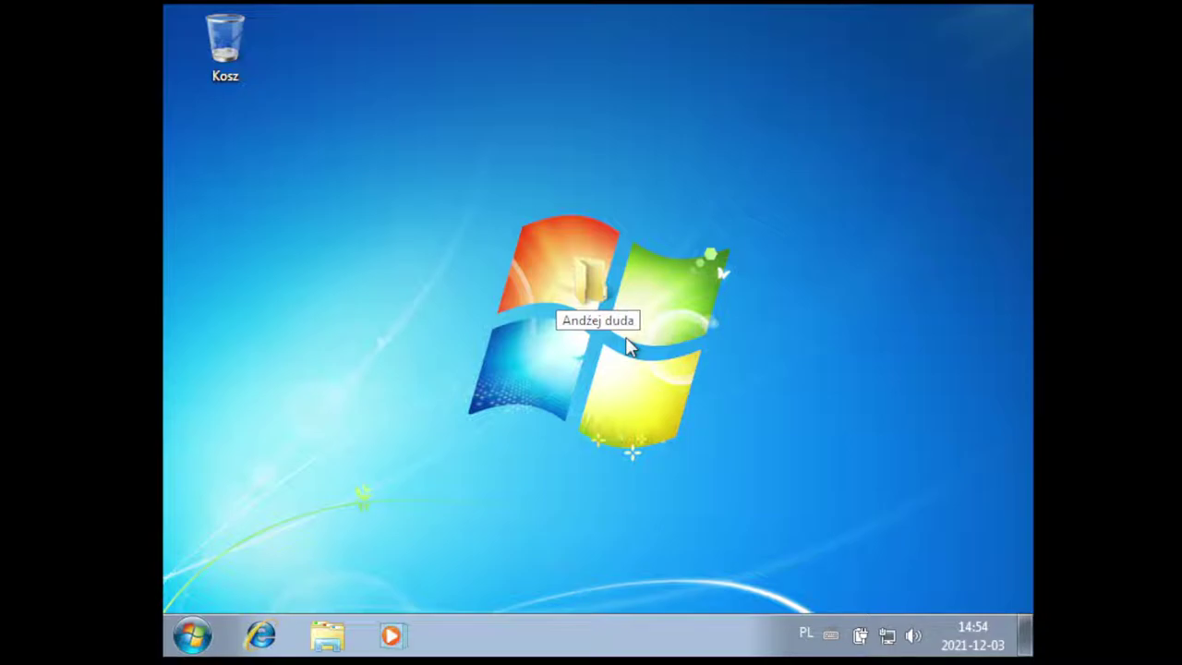
{"action": "key", "text": "Return"}
{"action": "left_click_drag", "start_coordinate": [659, 338], "coordinate": [296, 199]}
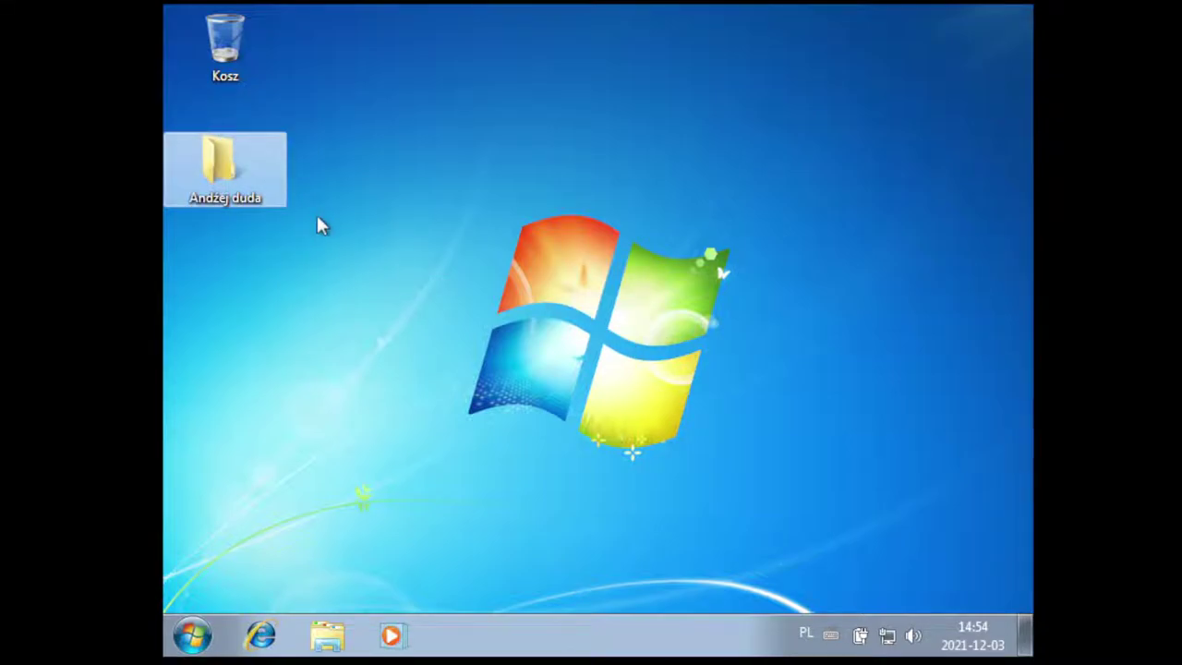
Create a subfolder named "Podatki" inside the "Andżej duda" folder and close the folder window
{"action": "double_click", "coordinate": [219, 164]}
{"action": "right_click", "coordinate": [531, 270]}
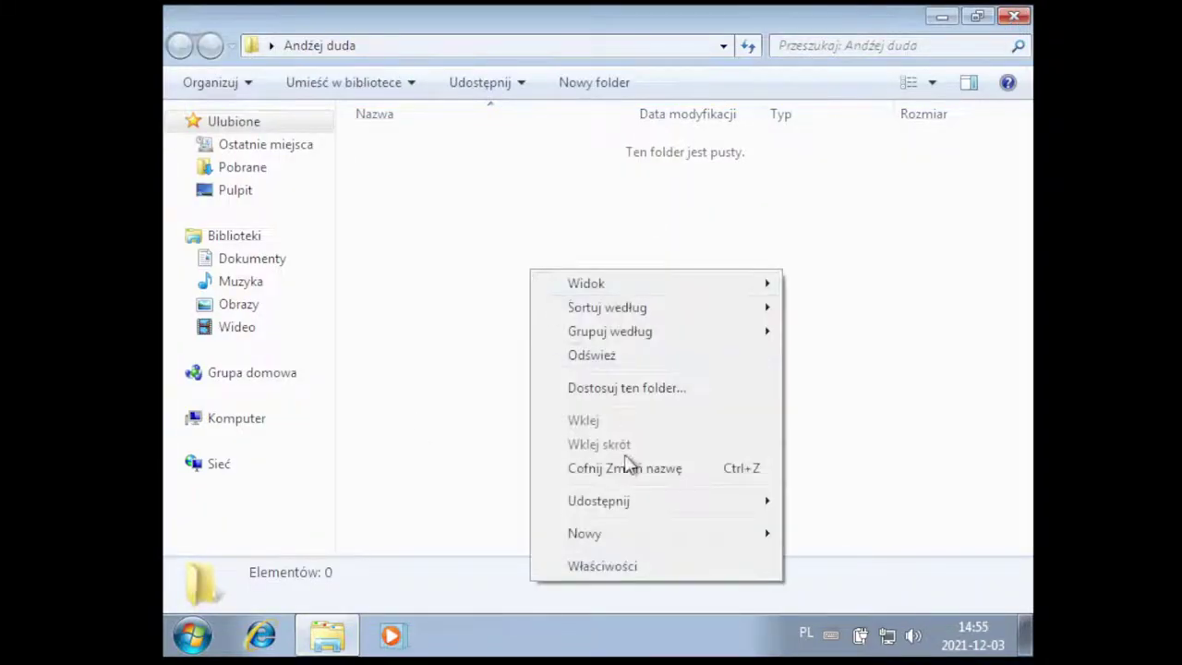
{"action": "mouse_move", "coordinate": [601, 536]}
{"action": "left_click", "coordinate": [842, 335]}
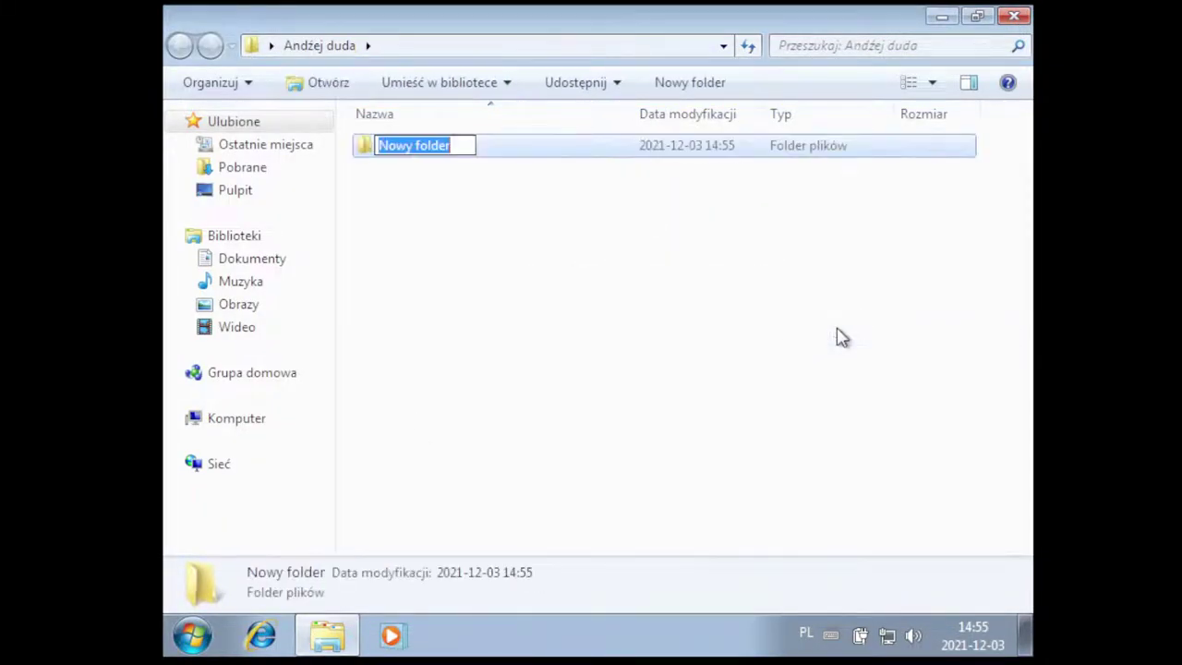
{"action": "type", "text": "Po"}
{"action": "key", "text": "BackSpace"}
{"action": "key", "text": "BackSpace"}
{"action": "type", "text": "Podatki"}
{"action": "left_click", "coordinate": [663, 329]}
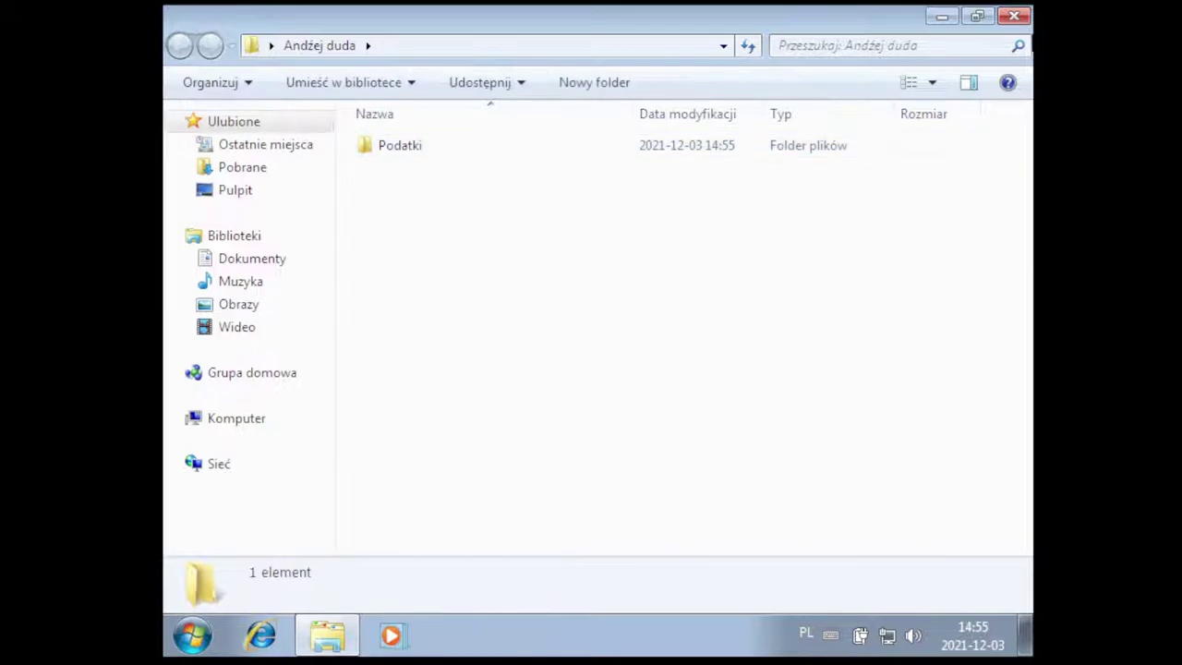
{"action": "left_click", "coordinate": [1016, 17]}
Delete the "Andżej duda" folder from the desktop
{"action": "left_click", "coordinate": [478, 212]}
{"action": "left_click_drag", "start_coordinate": [225, 166], "coordinate": [305, 233]}
{"action": "key", "text": "Delete"}
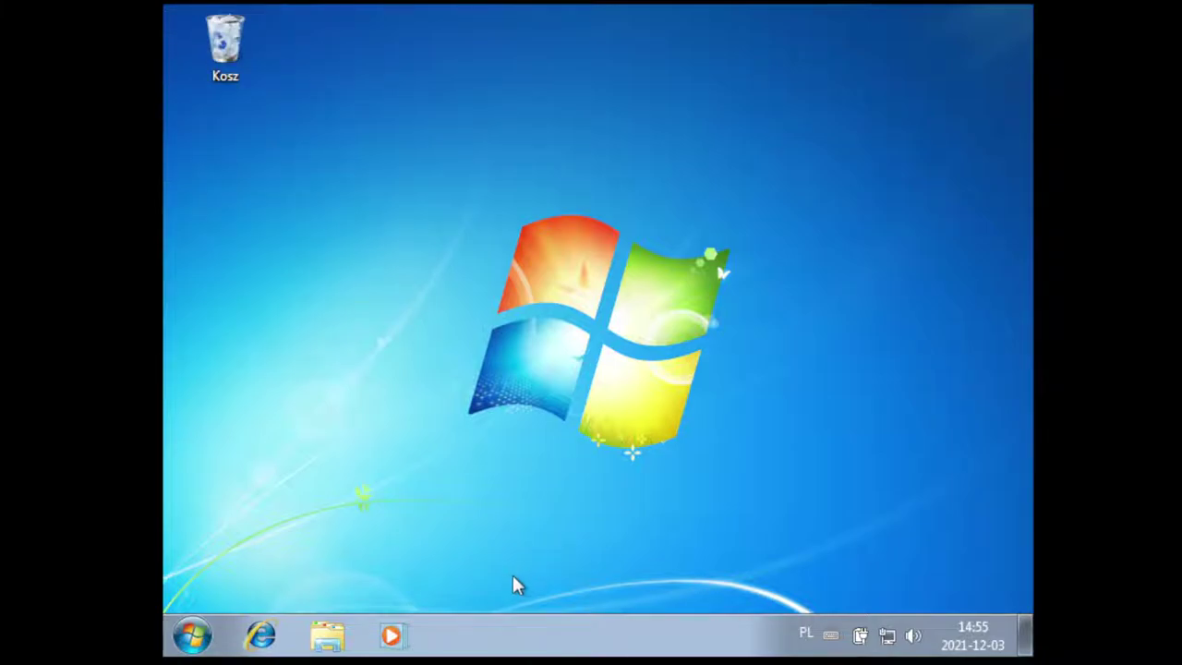
Place the Start menu's Komputer entry on the desktop and open it to show the drives
{"action": "left_click", "coordinate": [176, 624]}
{"action": "left_click", "coordinate": [812, 360]}
{"action": "right_click", "coordinate": [445, 262]}
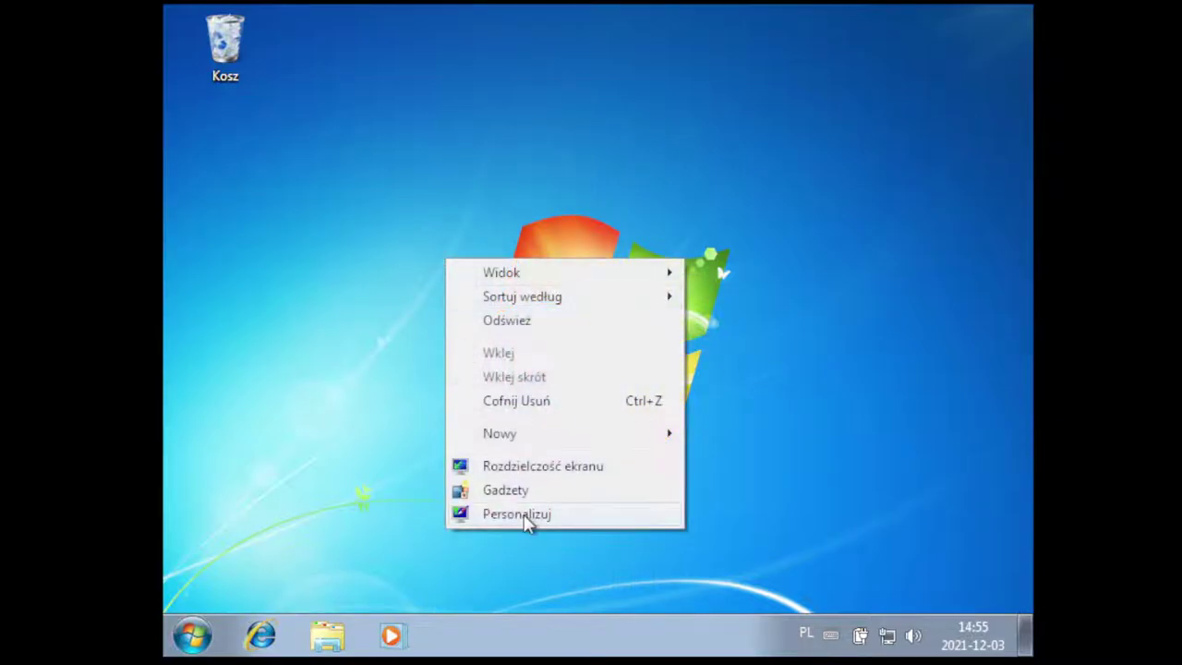
{"action": "left_click", "coordinate": [178, 626]}
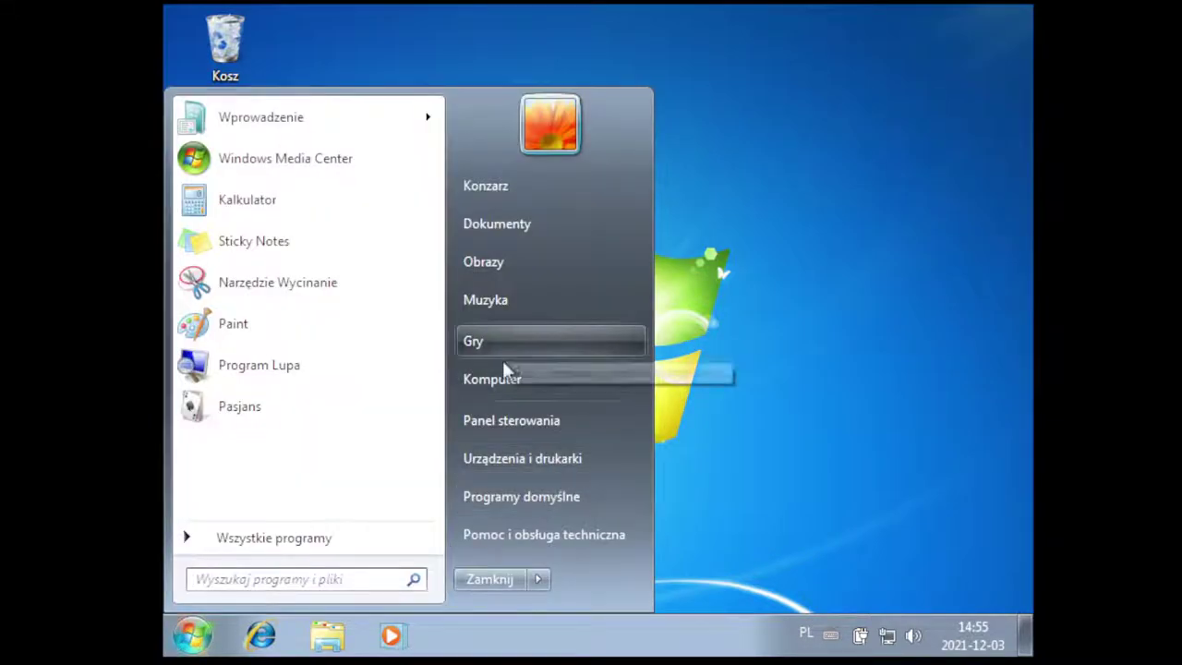
{"action": "left_click_drag", "start_coordinate": [496, 388], "coordinate": [802, 420]}
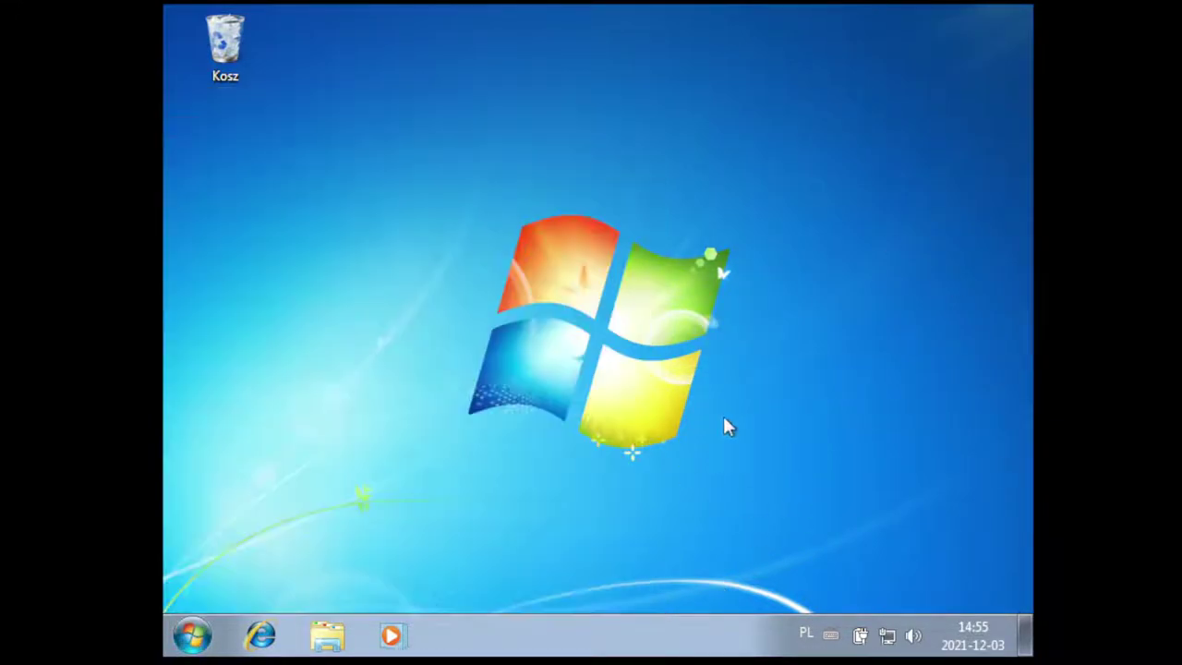
{"action": "left_click", "coordinate": [192, 636]}
{"action": "left_click_drag", "start_coordinate": [496, 381], "coordinate": [600, 278]}
{"action": "double_click", "coordinate": [596, 282]}
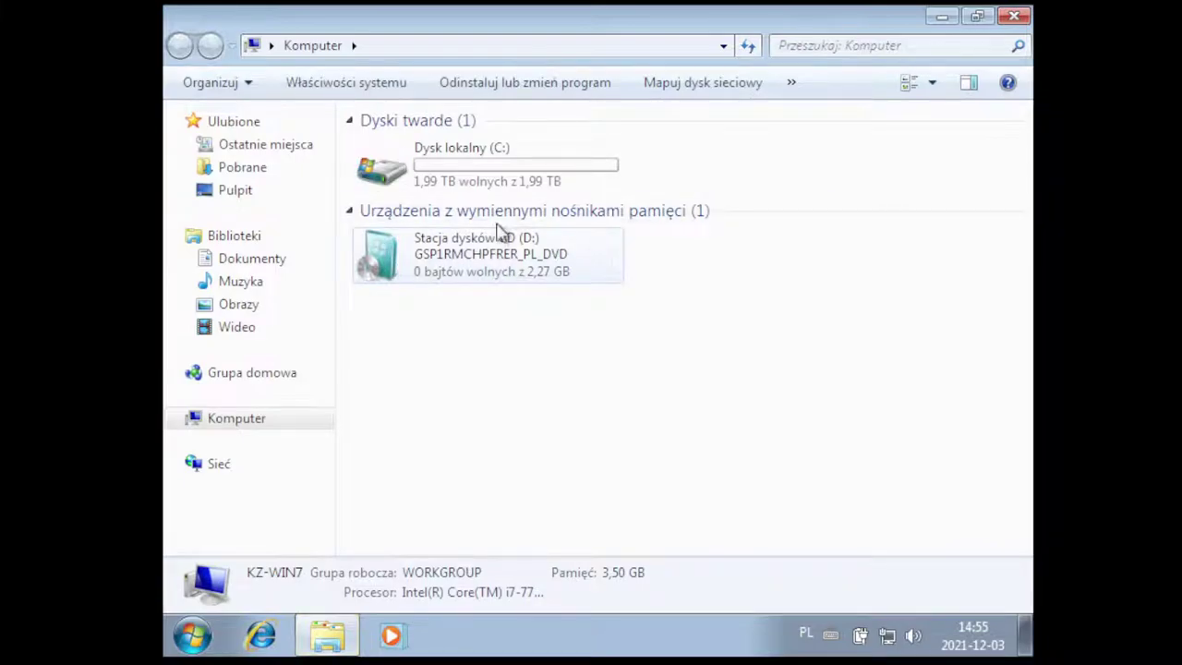
Dismiss the mouse integration notice and eject the Windows installation disc from CD drive D:
{"action": "right_click", "coordinate": [478, 267]}
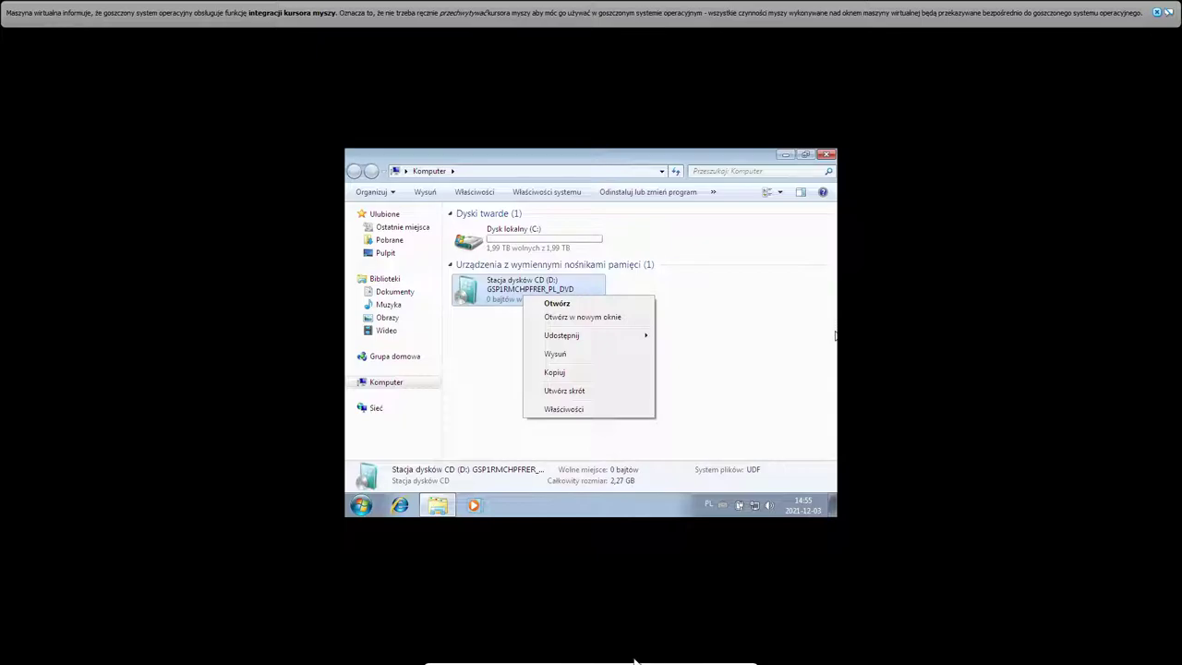
{"action": "mouse_move", "coordinate": [636, 661]}
{"action": "left_click", "coordinate": [1156, 12]}
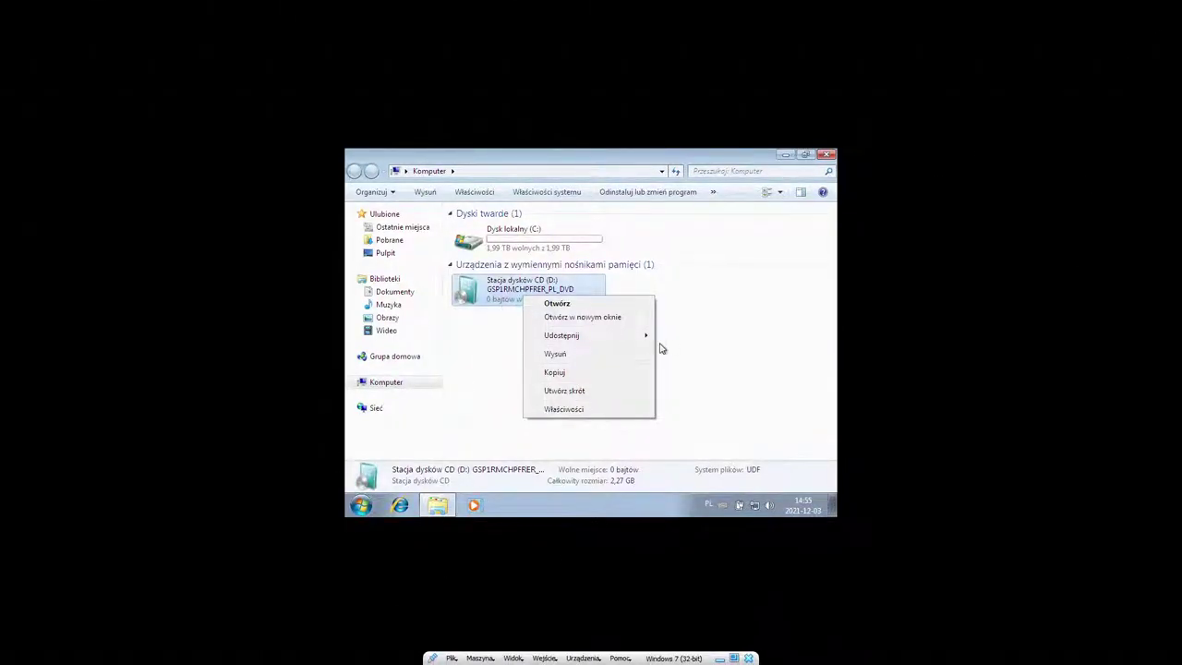
{"action": "left_click", "coordinate": [559, 355]}
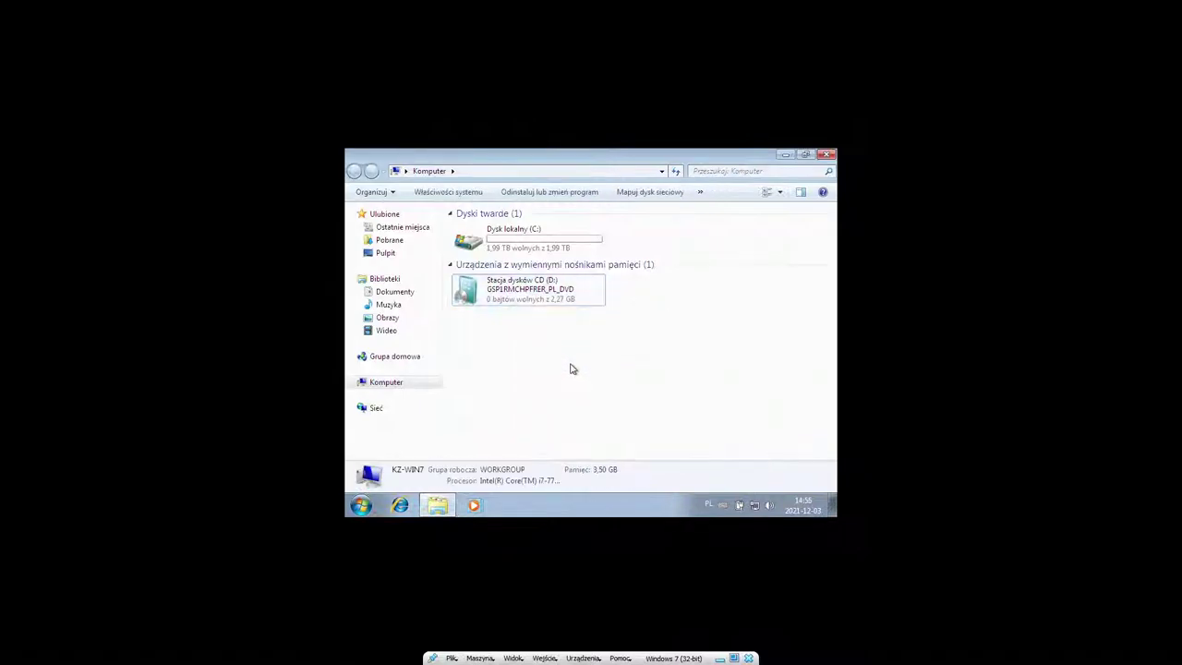
Mount the VirtualBox Guest Additions disc image in the virtual machine
{"action": "left_click", "coordinate": [583, 657]}
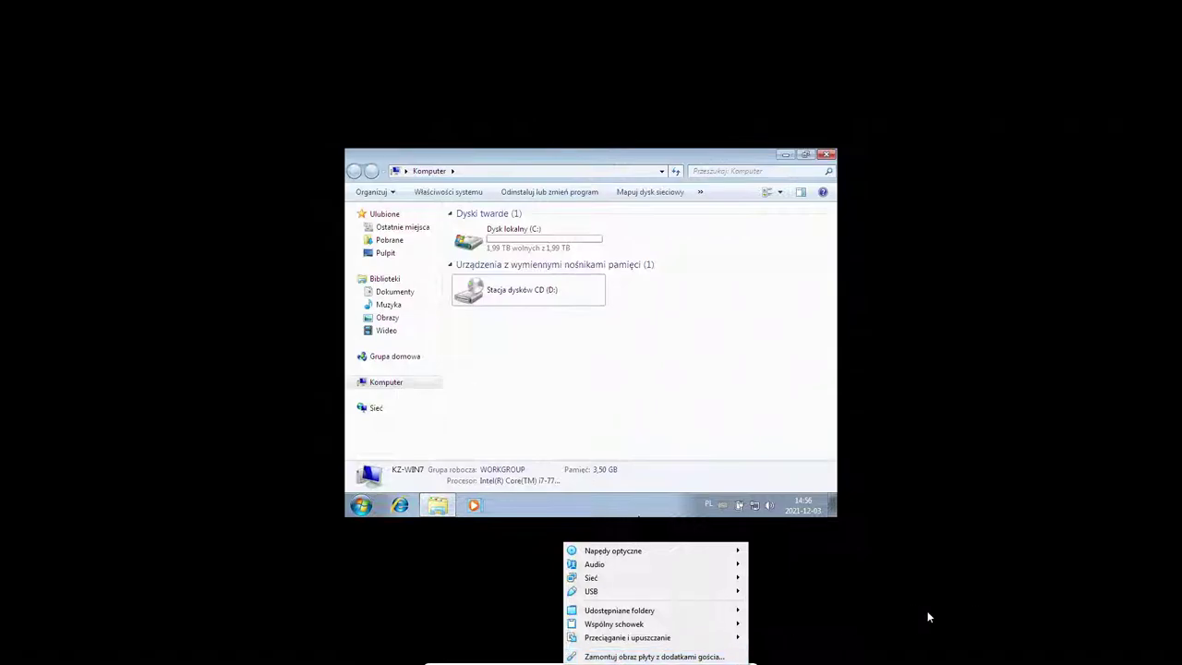
{"action": "left_click", "coordinate": [798, 655]}
{"action": "mouse_move", "coordinate": [611, 654]}
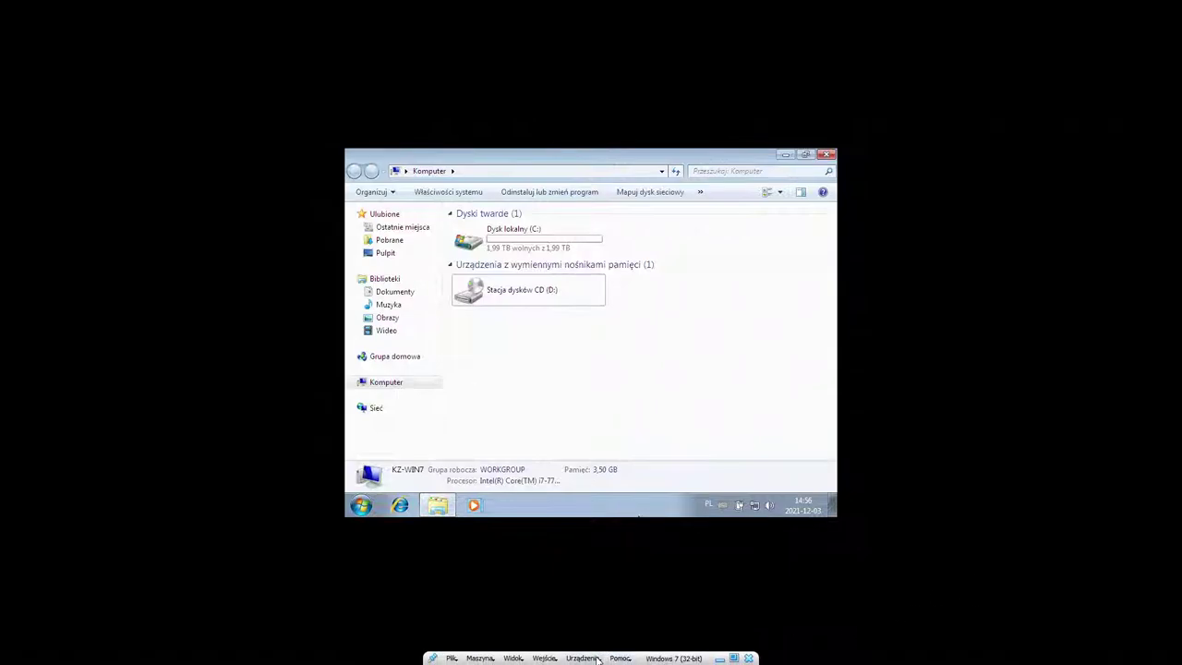
{"action": "left_click", "coordinate": [599, 658]}
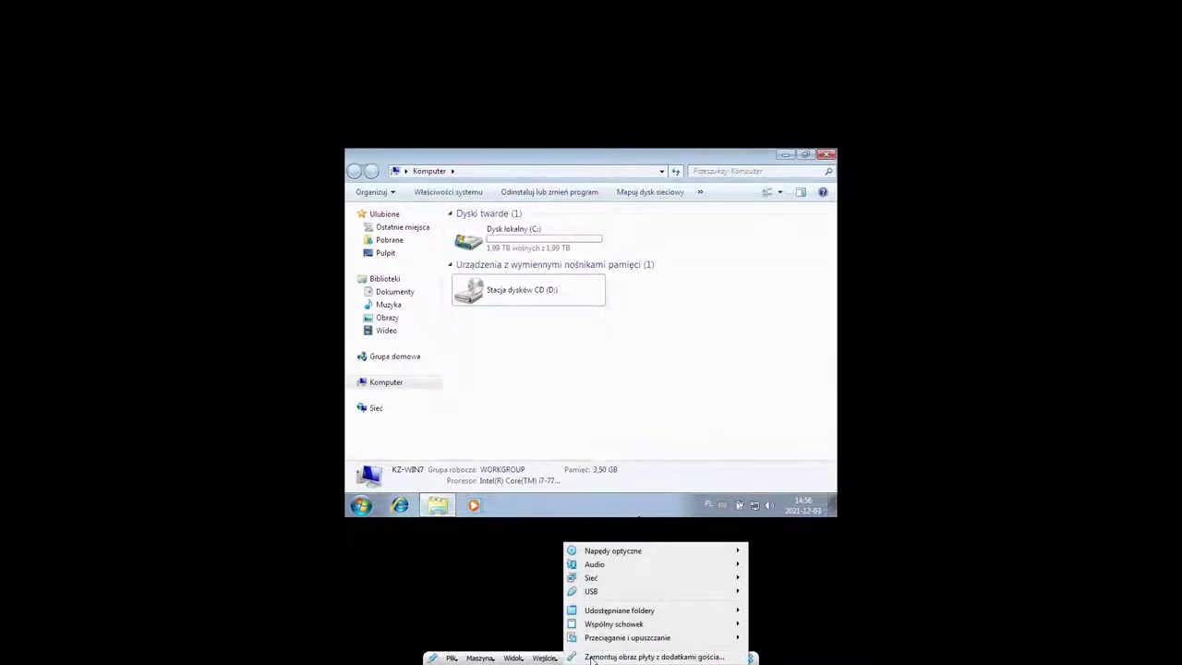
{"action": "left_click", "coordinate": [598, 658]}
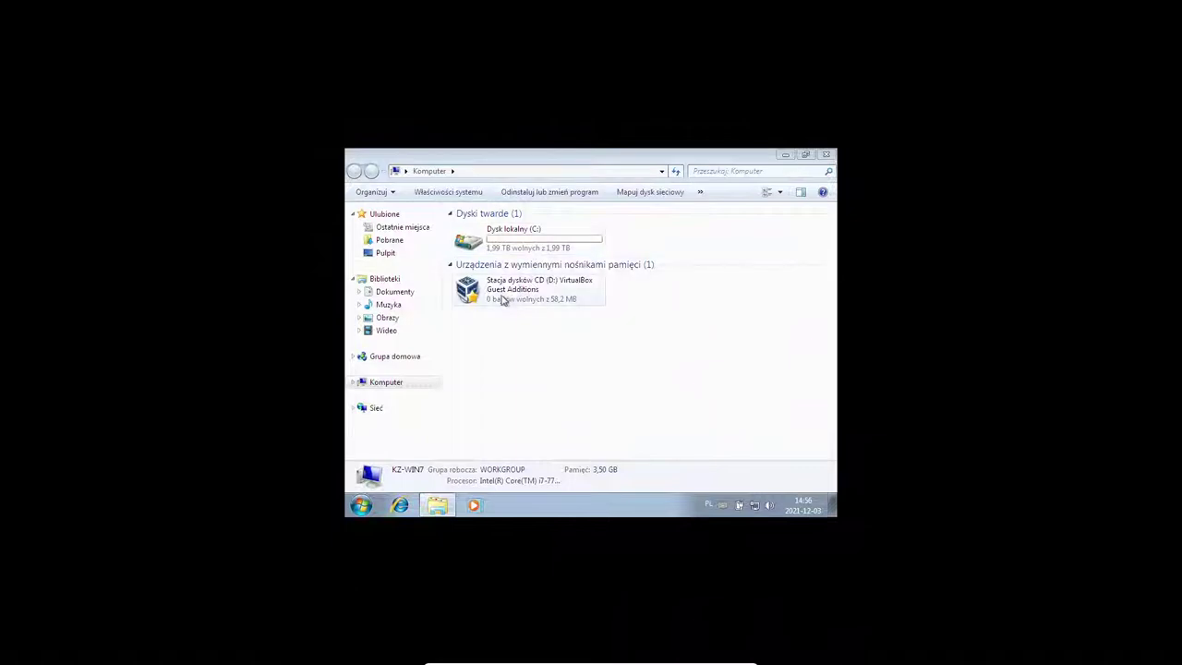
Launch the Guest Additions 6.1.30 setup from CD drive D: with the virtual machine in windowed mode, and cancel the setup
{"action": "left_click", "coordinate": [499, 296]}
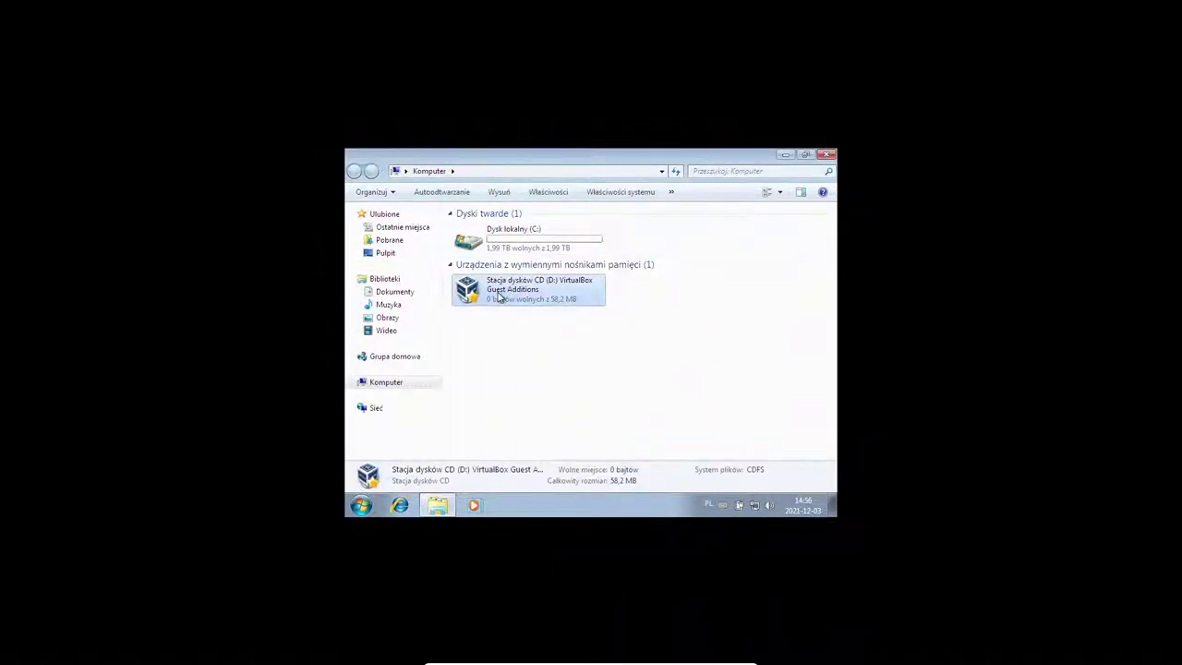
{"action": "left_click", "coordinate": [645, 338]}
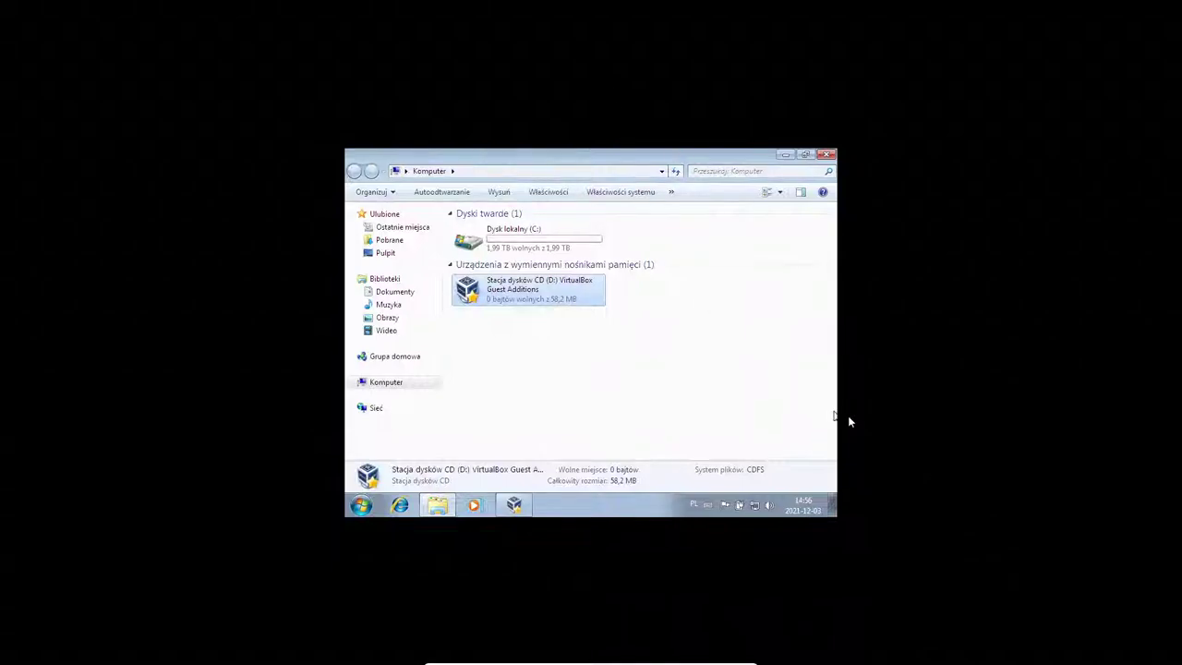
{"action": "key", "text": "ctrl+f"}
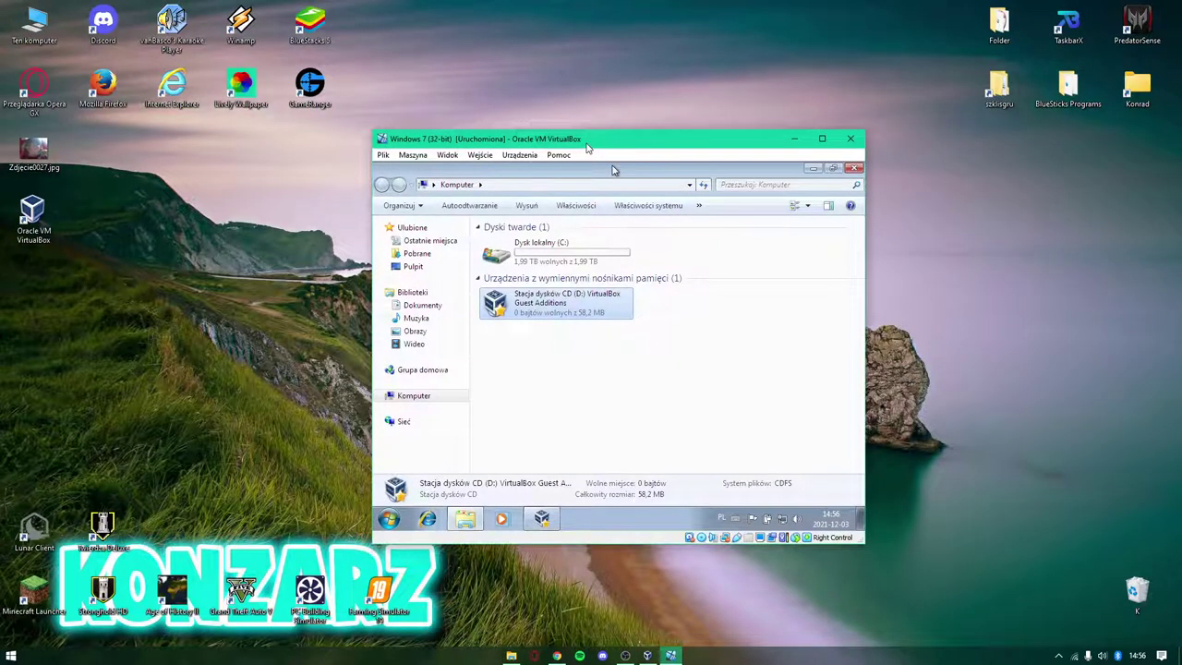
{"action": "left_click", "coordinate": [656, 389]}
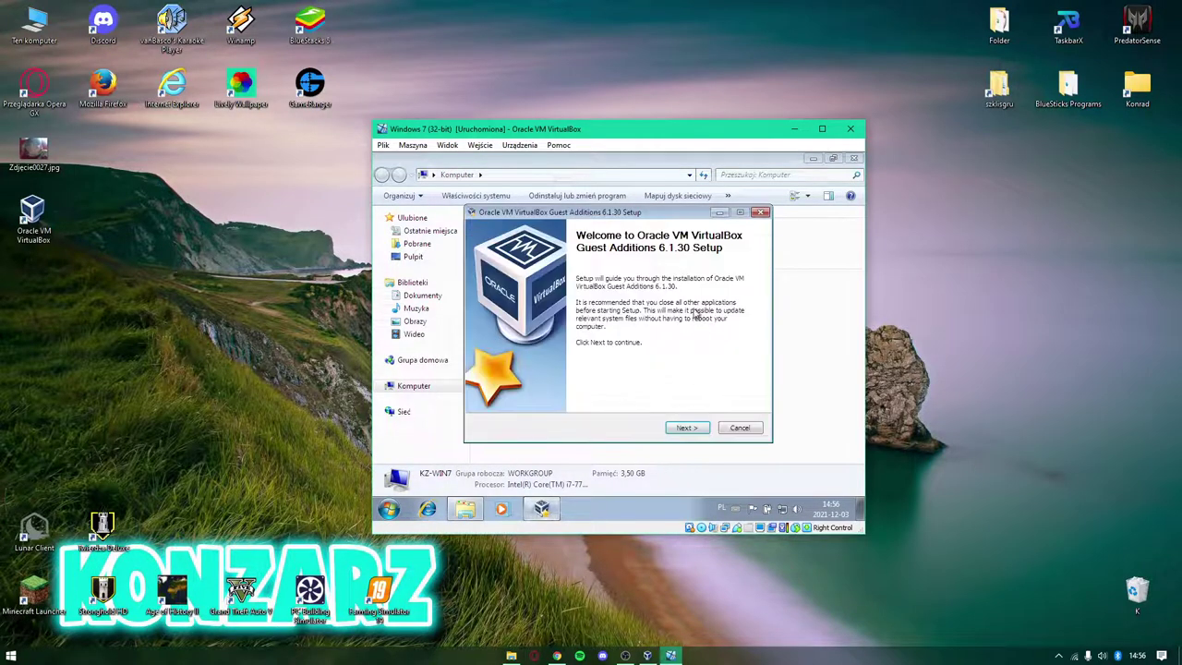
{"action": "left_click", "coordinate": [759, 211]}
{"action": "left_click", "coordinate": [682, 371]}
Open CD drive D: (VirtualBox Guest Additions) to list its files instead of running the installer
{"action": "right_click", "coordinate": [571, 294]}
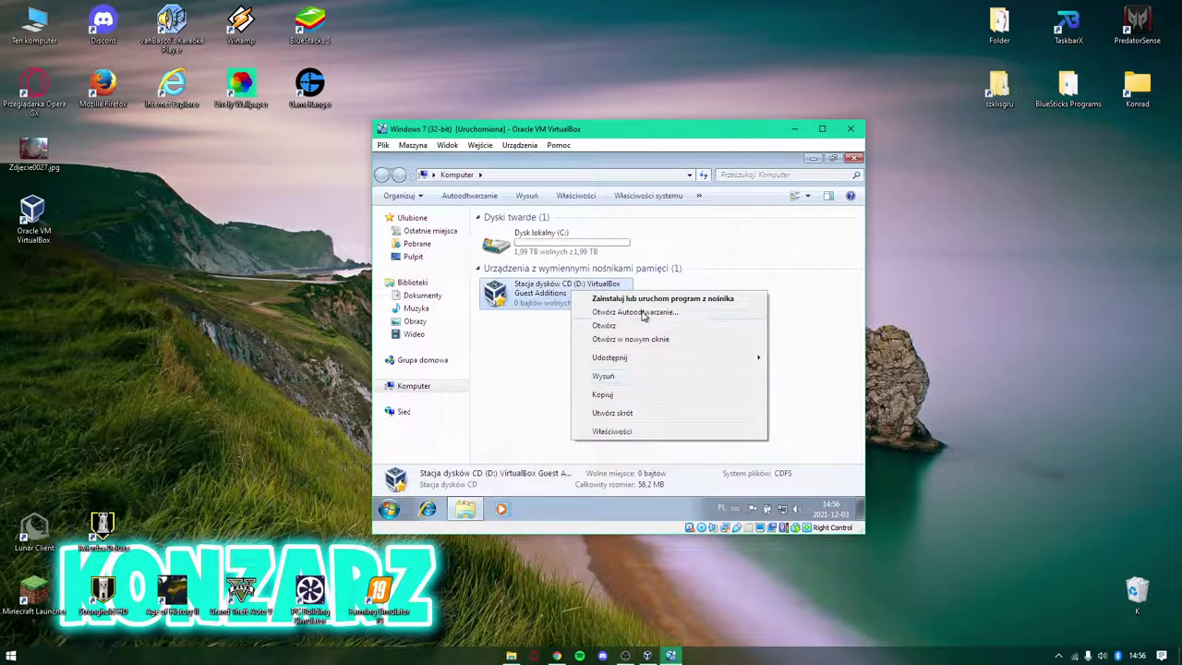
{"action": "mouse_move", "coordinate": [465, 513]}
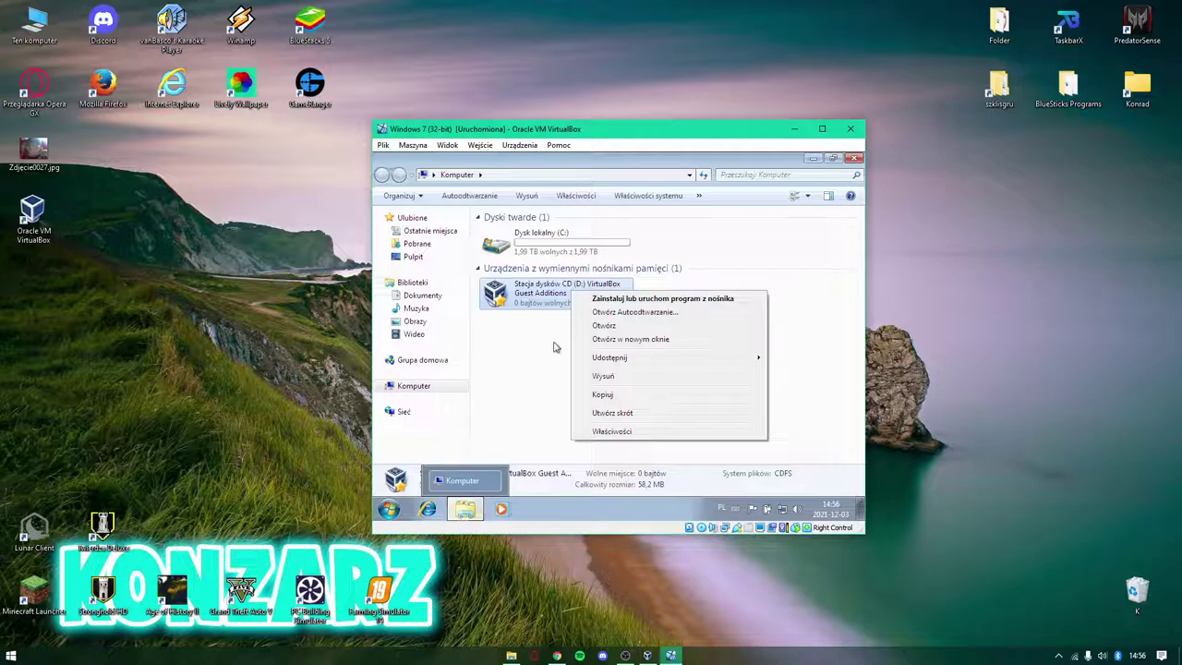
{"action": "left_click", "coordinate": [518, 404]}
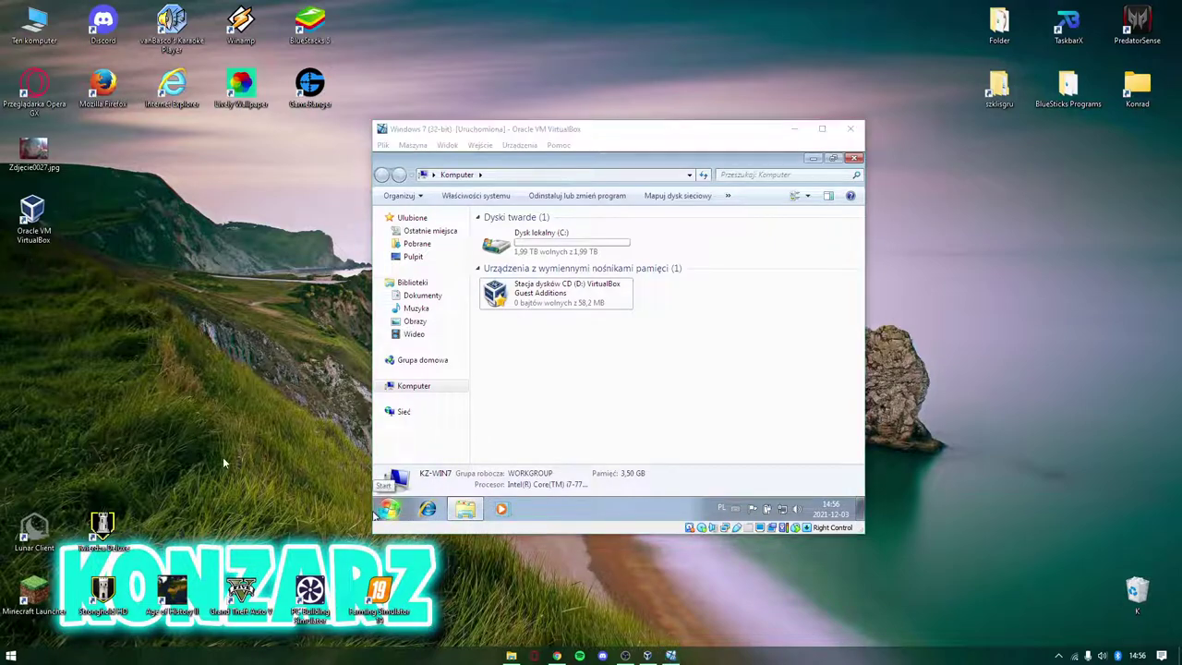
{"action": "left_click", "coordinate": [624, 301]}
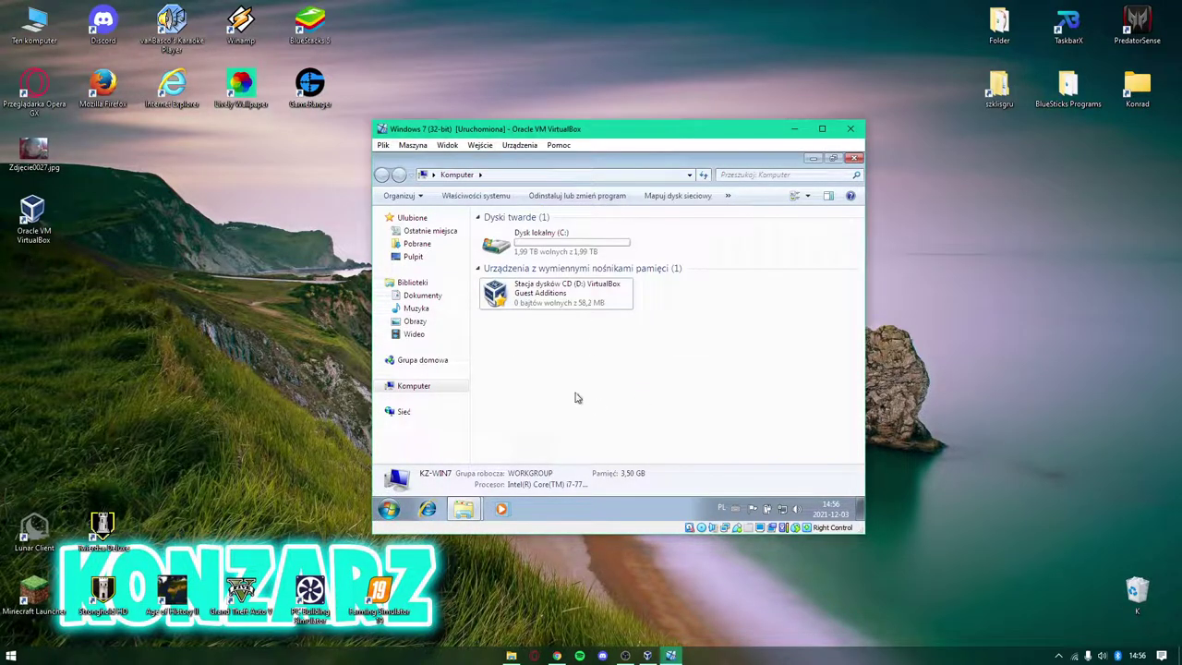
{"action": "right_click", "coordinate": [535, 297]}
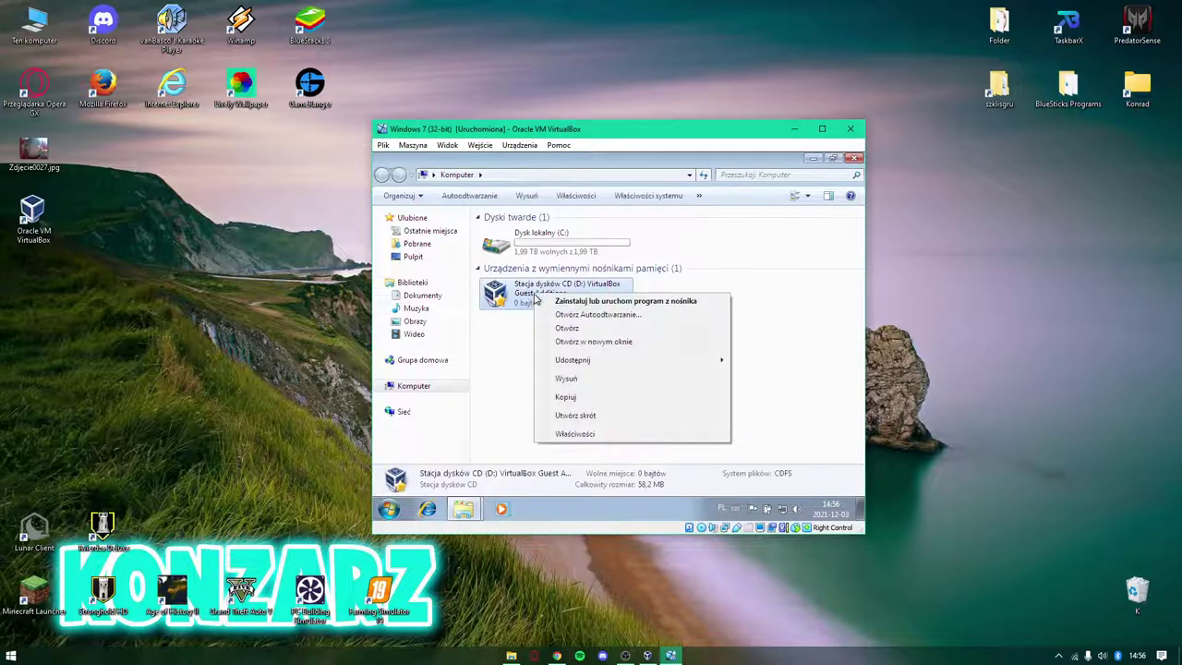
{"action": "left_click", "coordinate": [566, 328]}
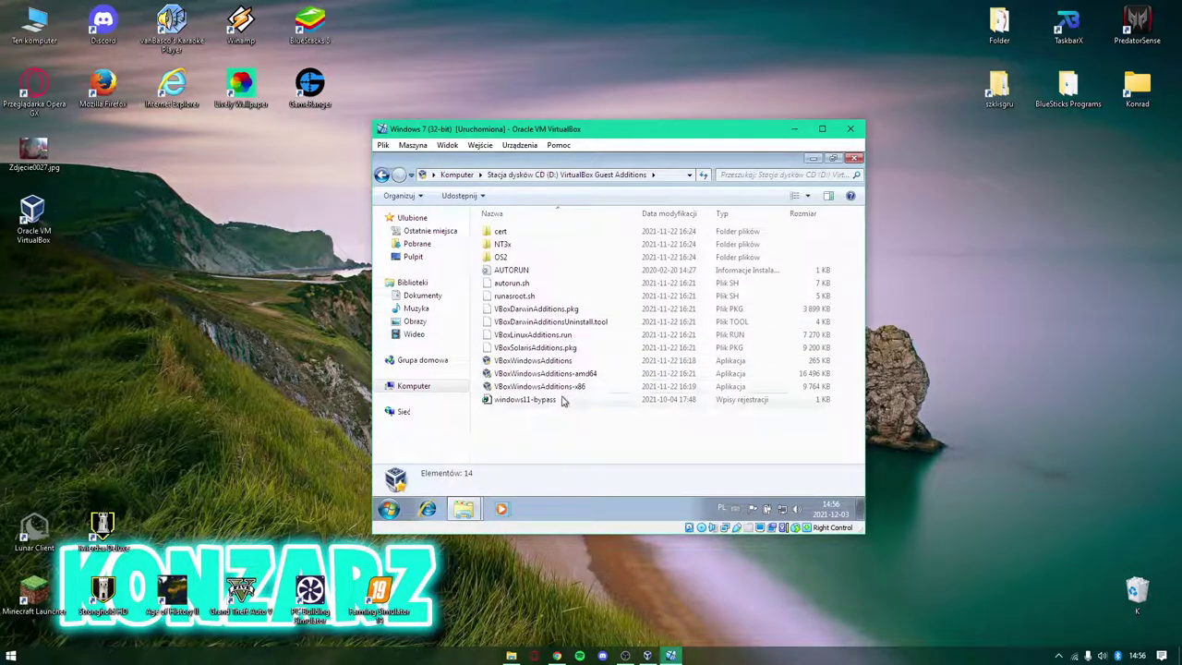
Open the new virtual machine wizard in VirtualBox Manager to view its operating system settings, and cancel it
{"action": "left_click_drag", "start_coordinate": [577, 130], "coordinate": [621, 130]}
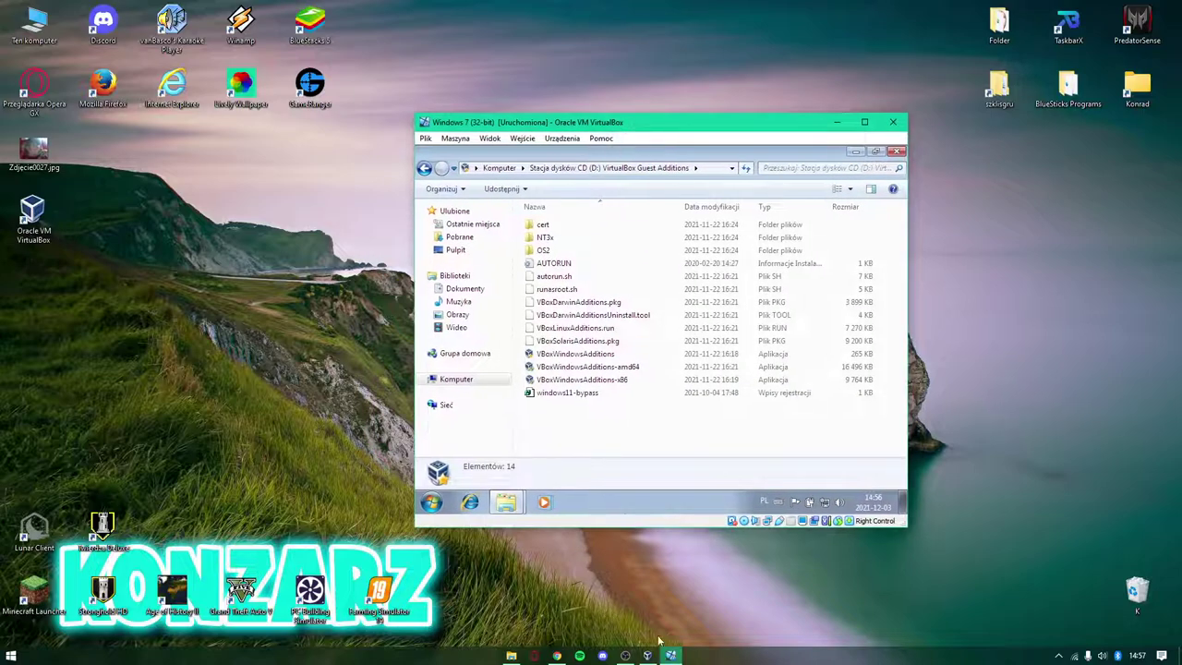
{"action": "key", "text": "alt+Tab"}
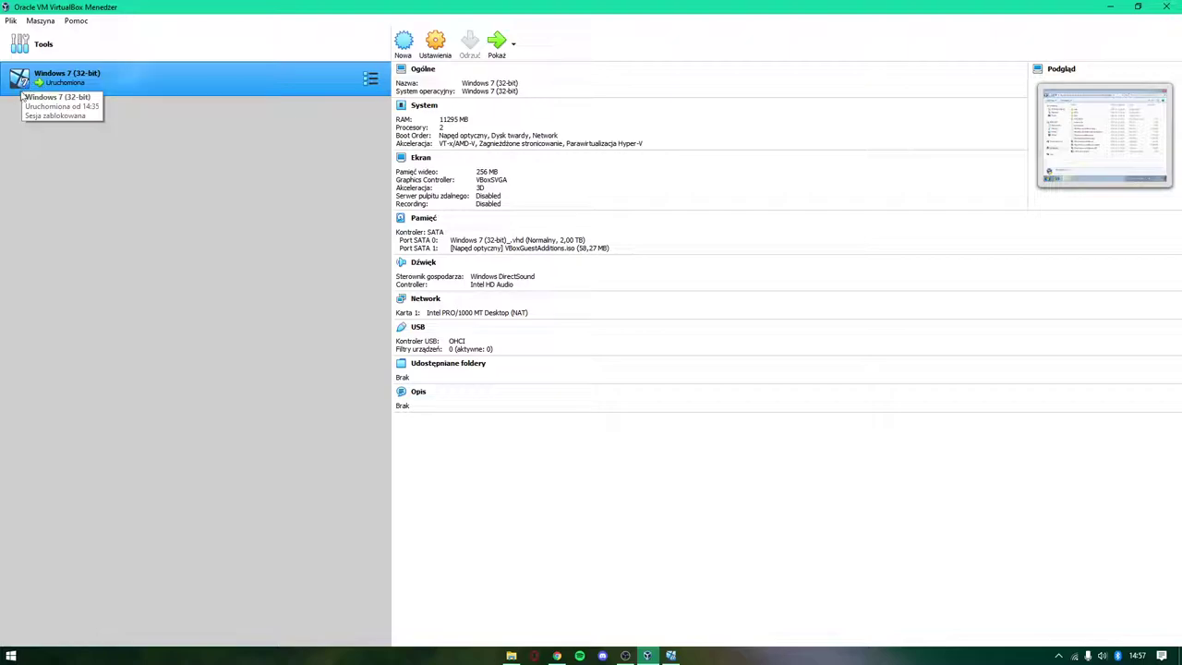
{"action": "left_click", "coordinate": [406, 46]}
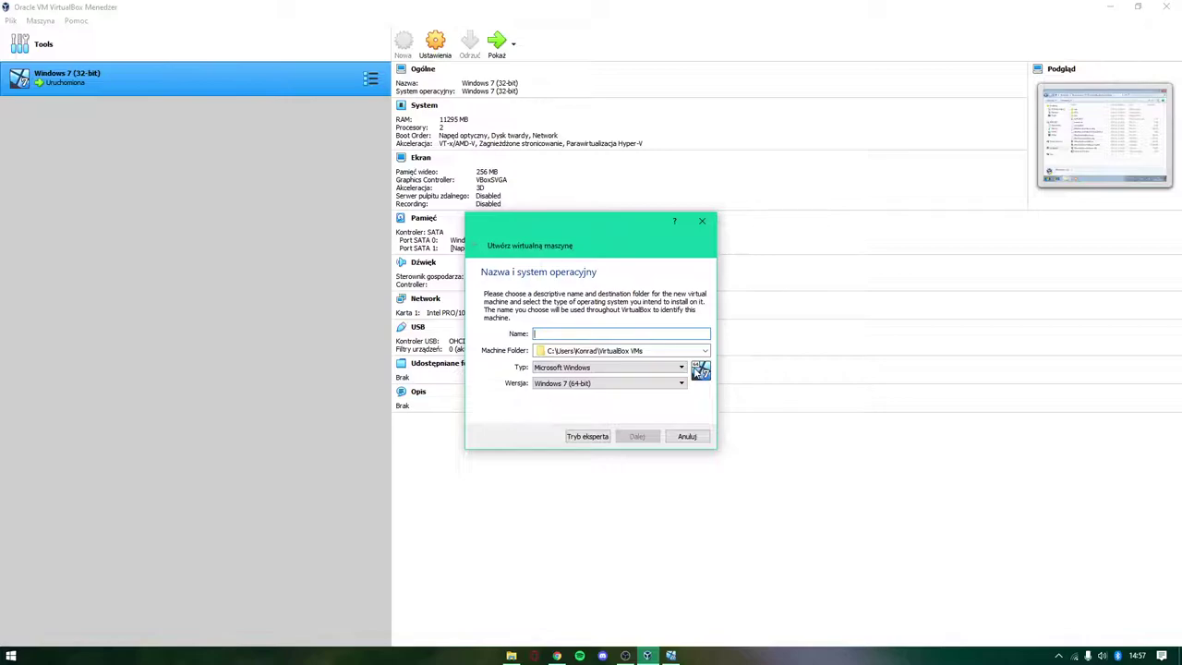
{"action": "left_click", "coordinate": [682, 436]}
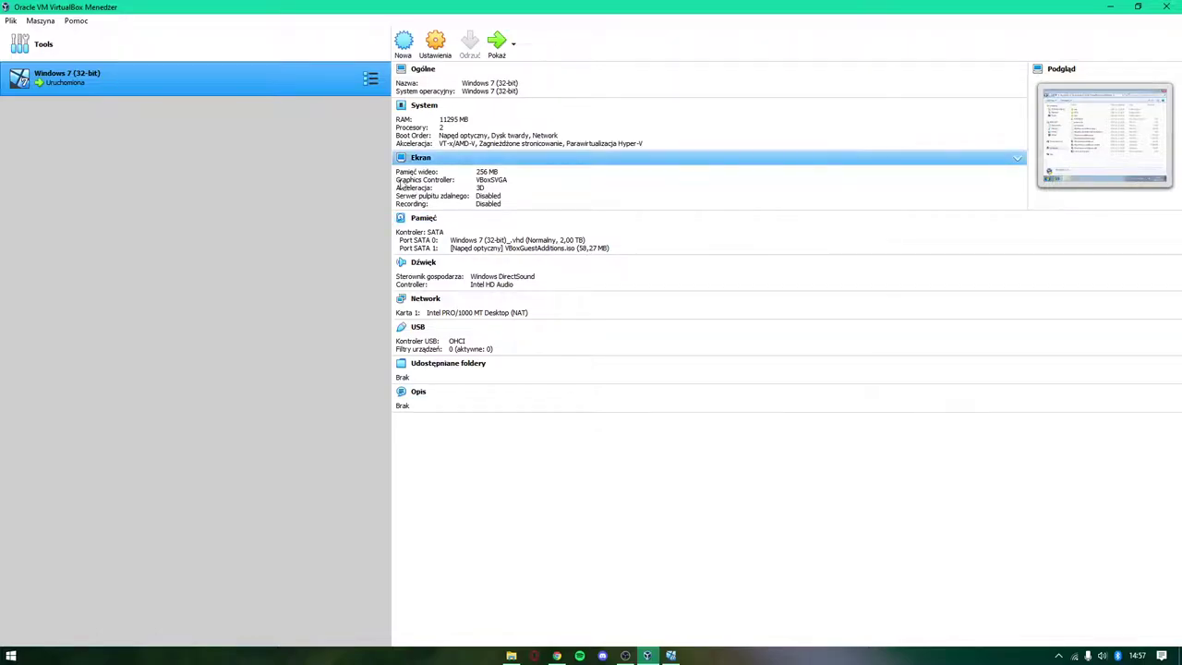
{"action": "left_click", "coordinate": [1110, 6]}
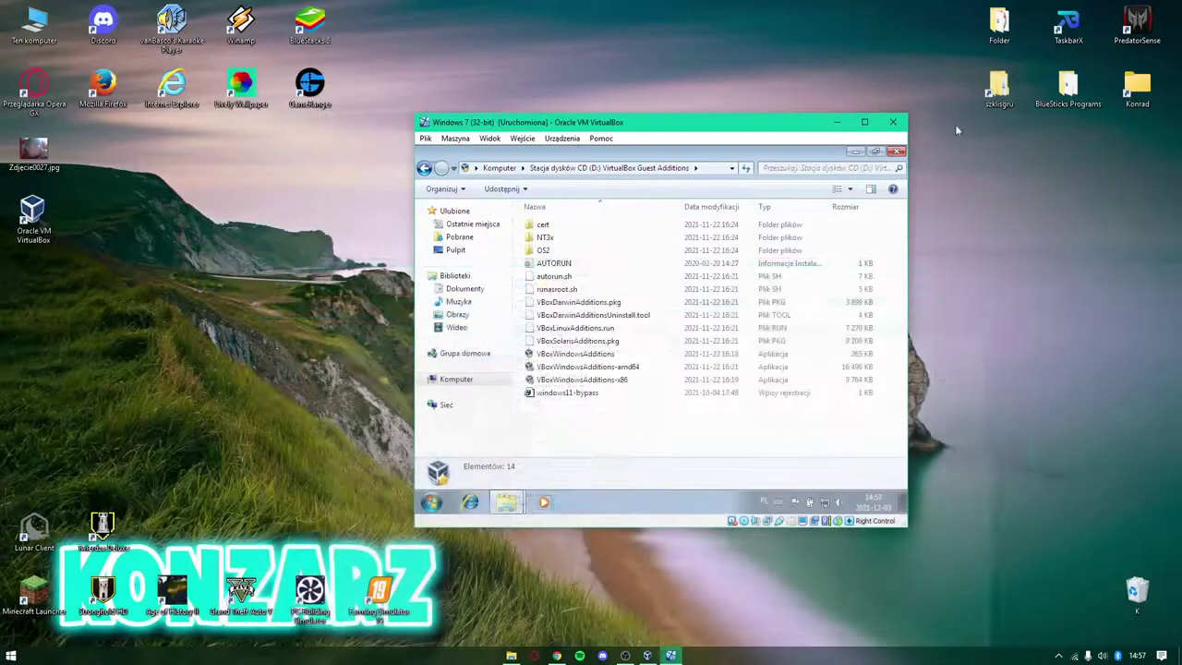
Install the Guest Additions with VBoxWindowsAdditions-x86 using the default folder and components, allowing the Oracle Corporation device software with the virtual machine in full-screen mode
{"action": "left_click_drag", "start_coordinate": [699, 130], "coordinate": [681, 130]}
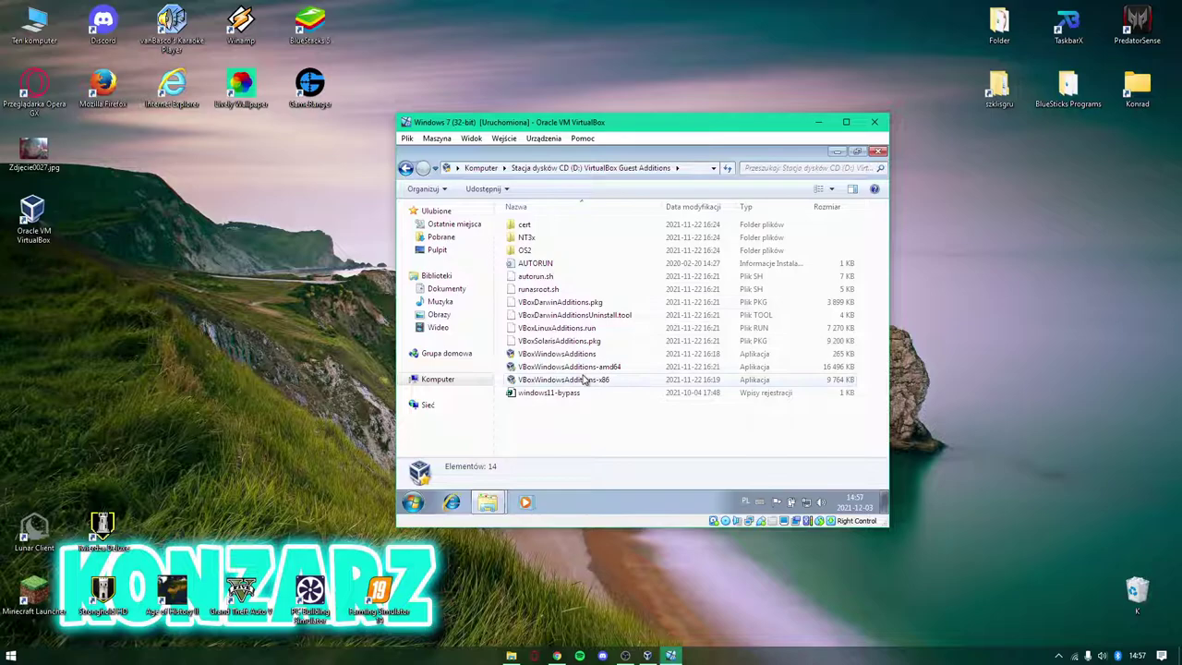
{"action": "double_click", "coordinate": [593, 382]}
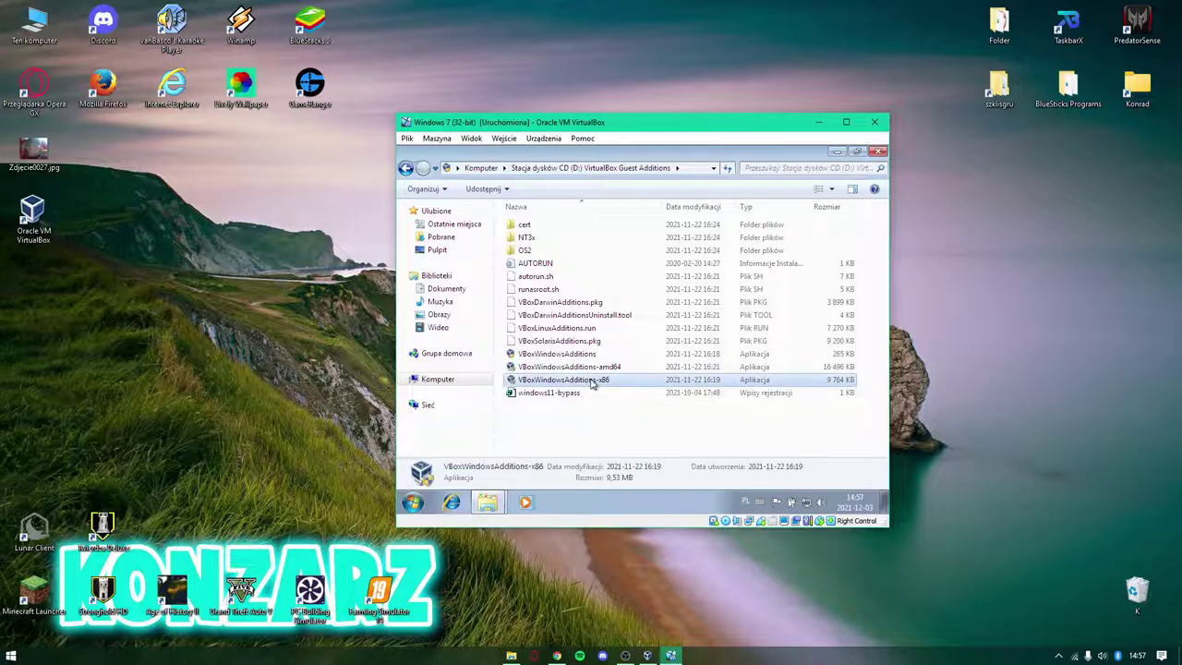
{"action": "left_click", "coordinate": [708, 355]}
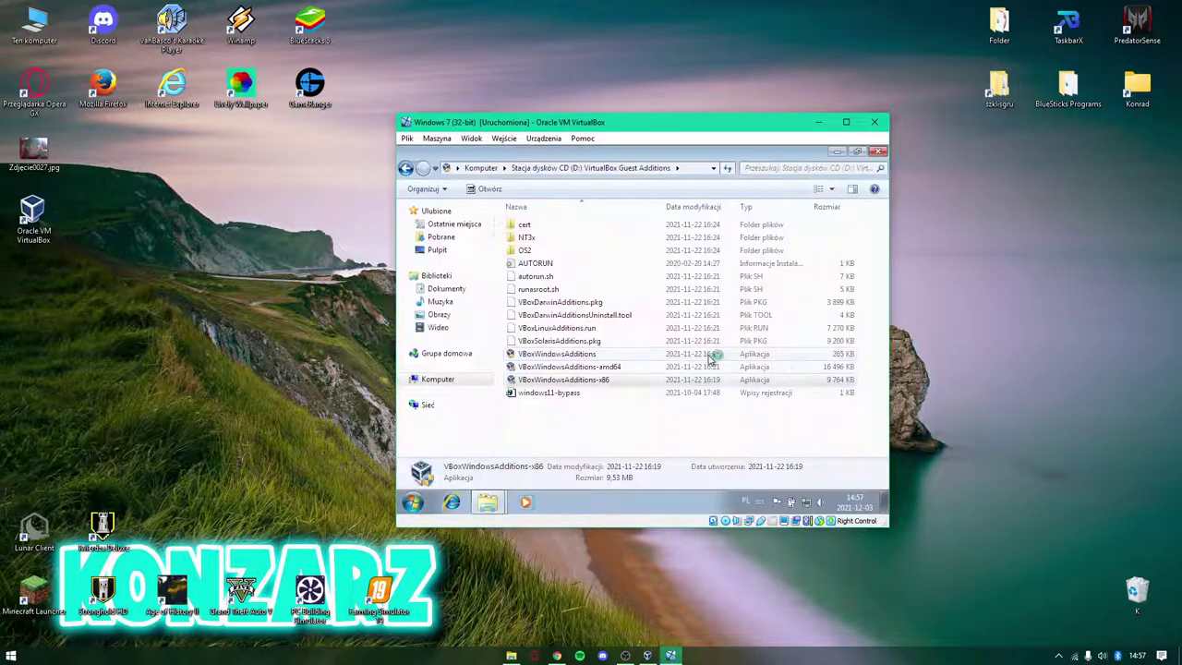
{"action": "left_click", "coordinate": [713, 421]}
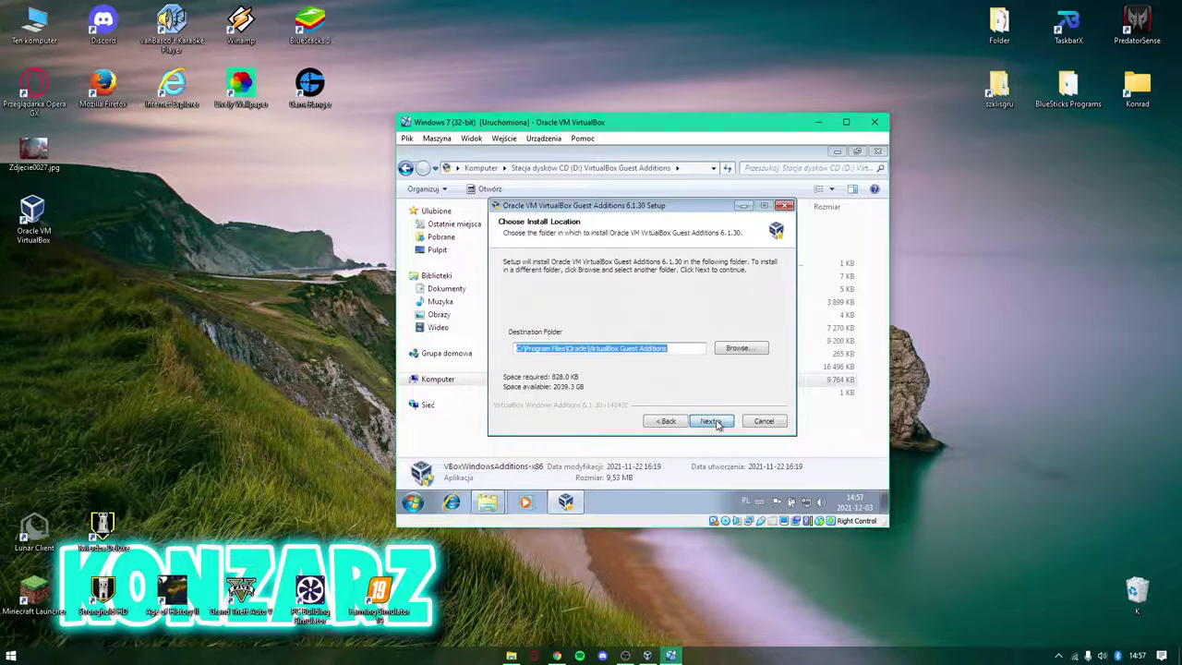
{"action": "left_click", "coordinate": [715, 422]}
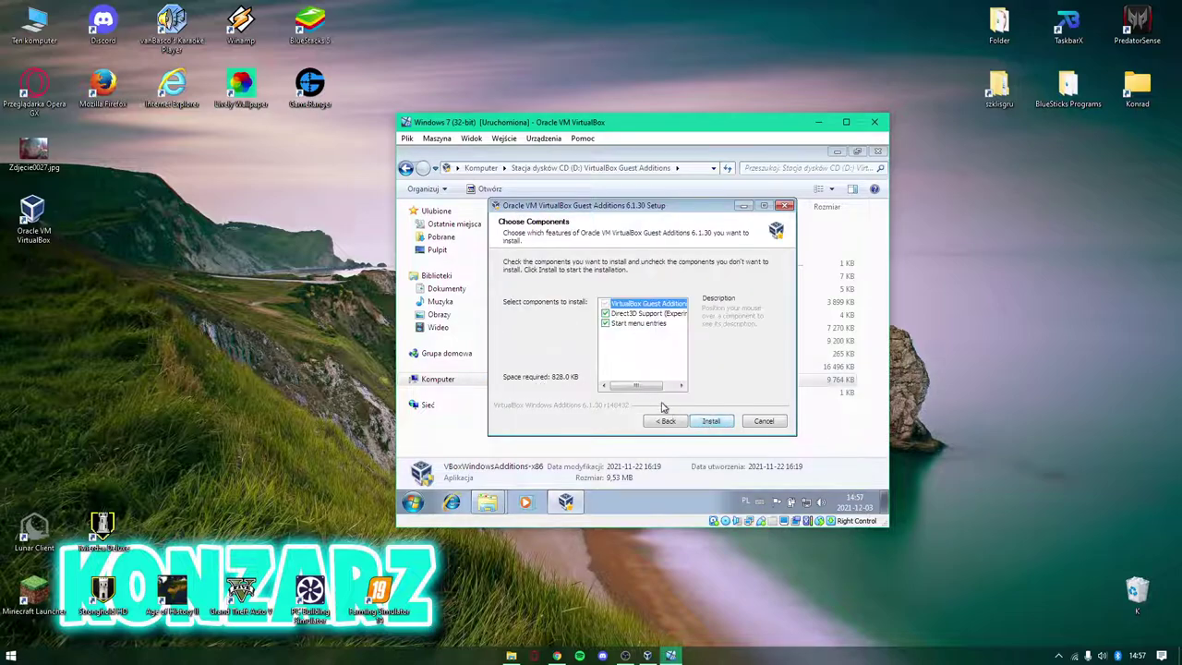
{"action": "left_click", "coordinate": [713, 421]}
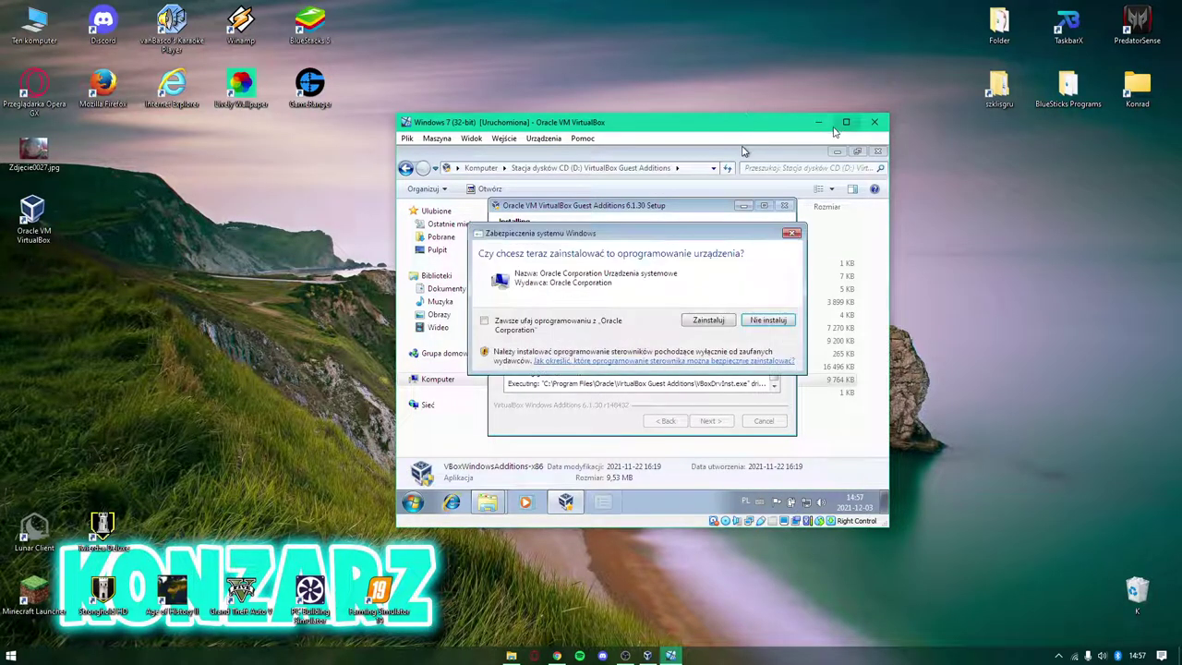
{"action": "key", "text": "Control_R+f"}
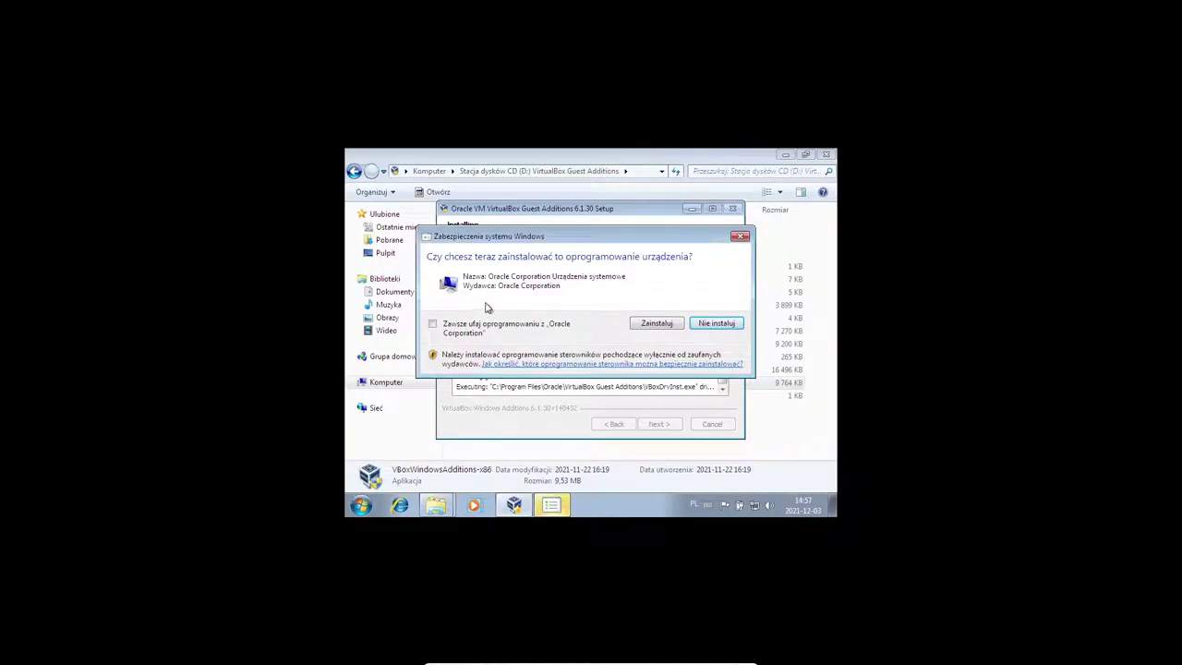
{"action": "left_click", "coordinate": [656, 323]}
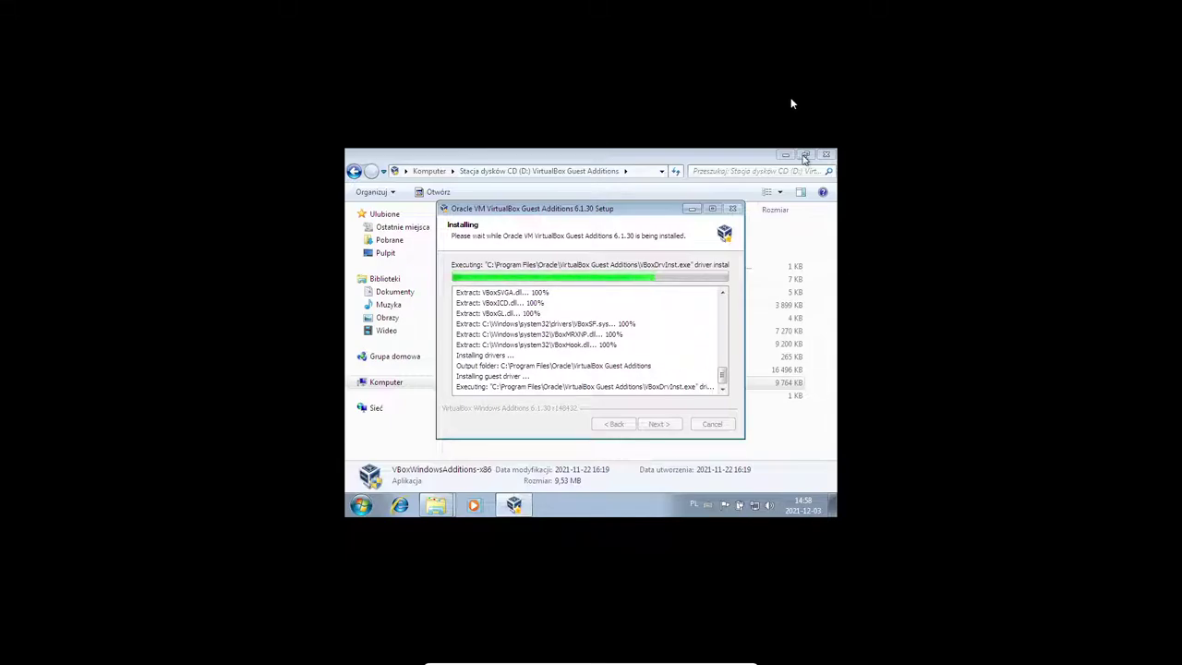
{"action": "right_click", "coordinate": [635, 500]}
{"action": "left_click", "coordinate": [644, 500]}
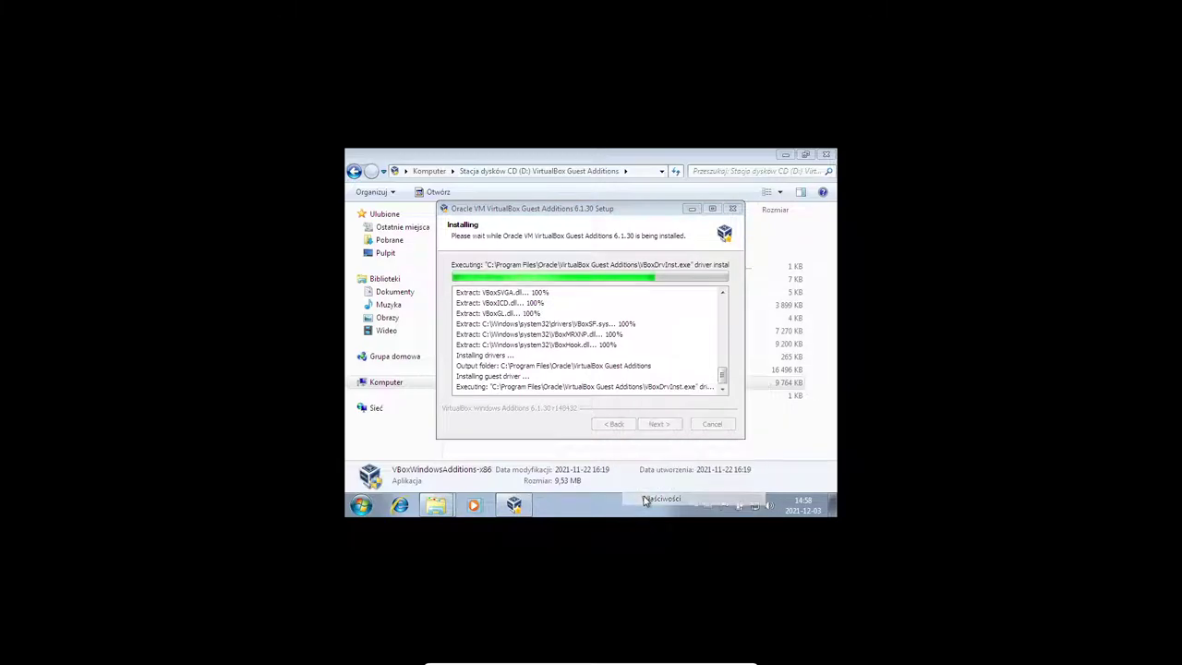
{"action": "left_click", "coordinate": [583, 218]}
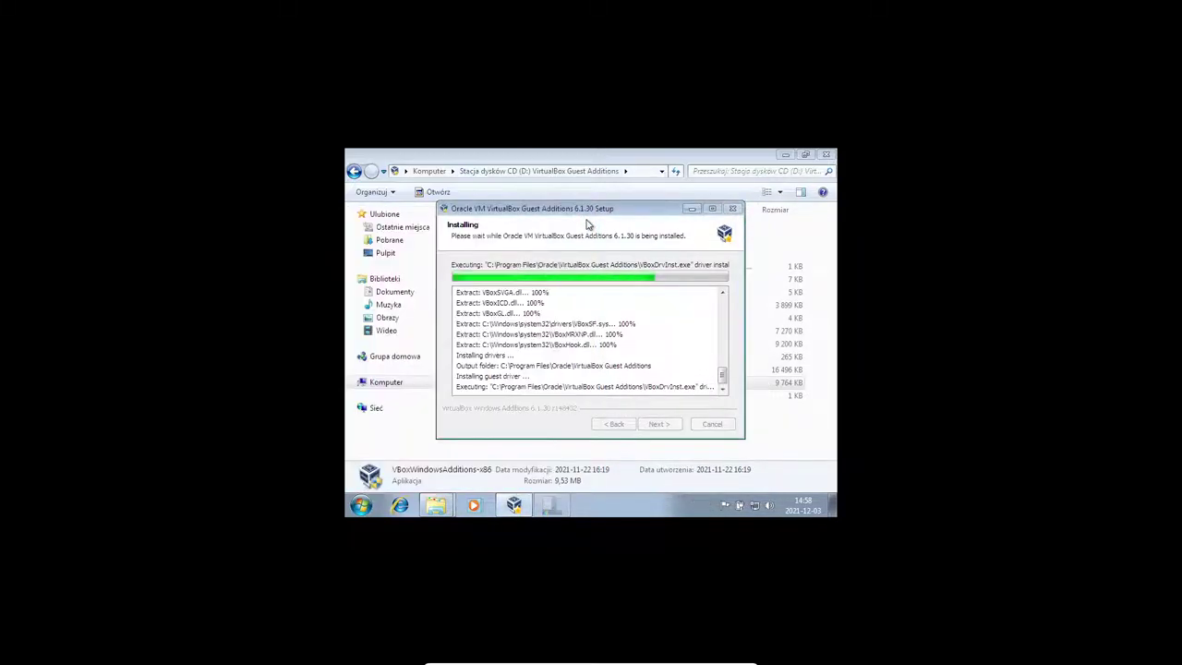
{"action": "left_click", "coordinate": [353, 510]}
{"action": "left_click", "coordinate": [353, 510]}
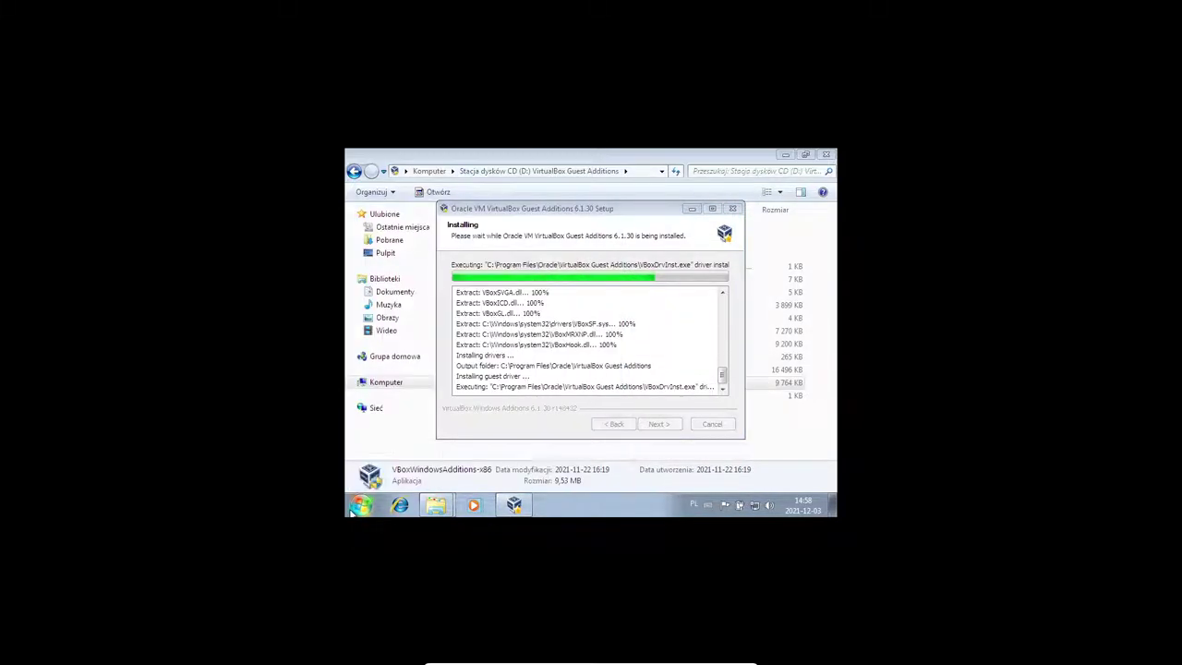
{"action": "left_click", "coordinate": [353, 509]}
{"action": "left_click", "coordinate": [353, 510]}
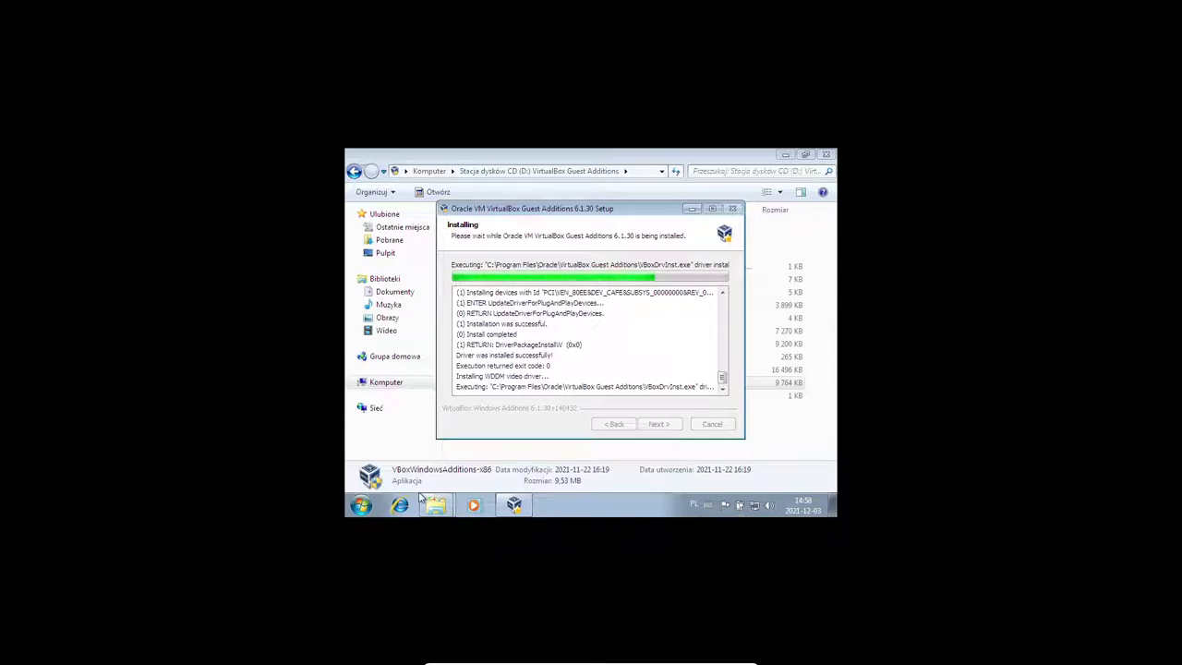
{"action": "left_click", "coordinate": [360, 505]}
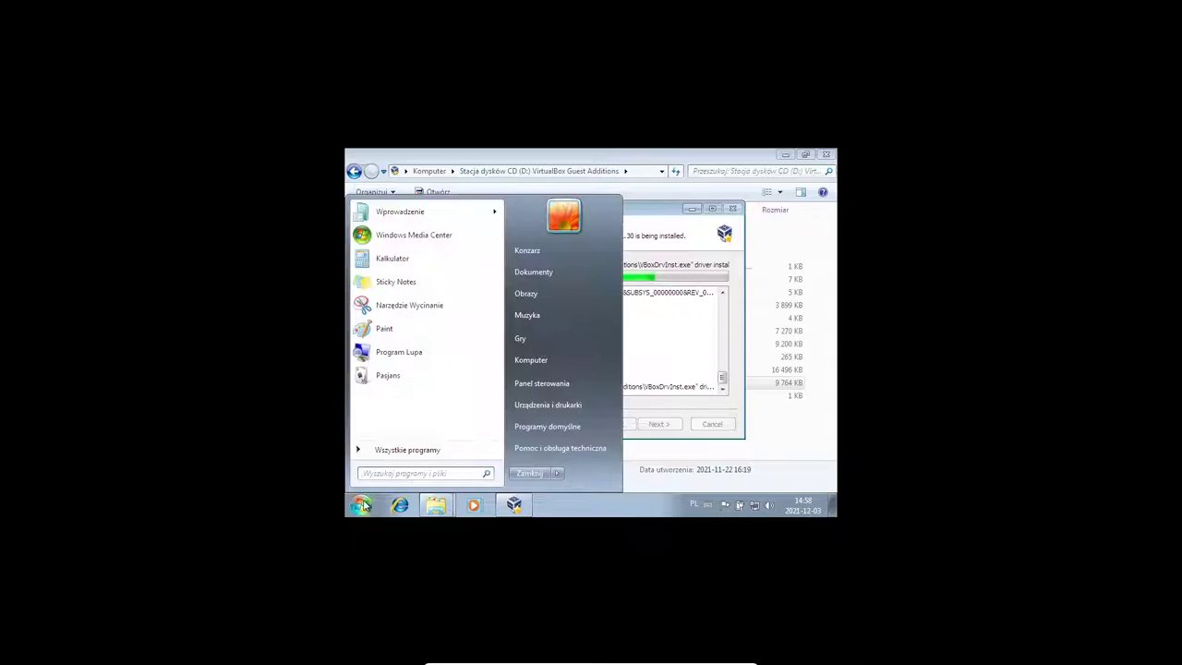
{"action": "left_click", "coordinate": [363, 505]}
{"action": "left_click", "coordinate": [363, 505]}
{"action": "left_click", "coordinate": [363, 505]}
{"action": "left_click", "coordinate": [363, 504]}
{"action": "left_click", "coordinate": [353, 508]}
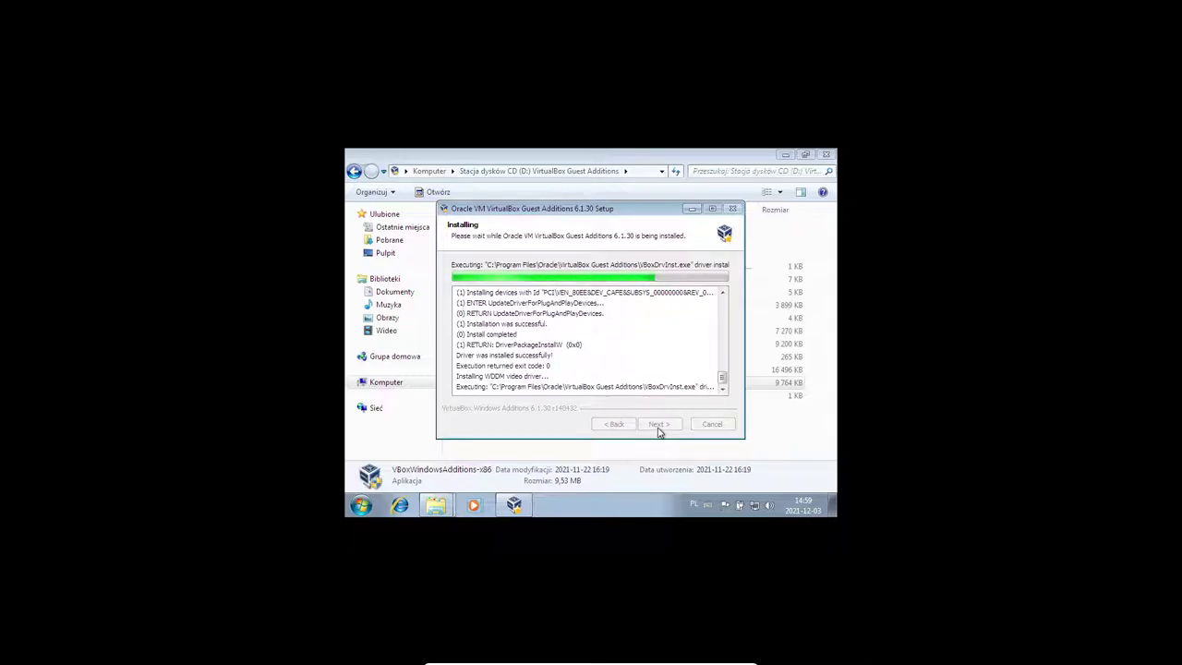
{"action": "left_click_drag", "start_coordinate": [545, 220], "coordinate": [567, 442]}
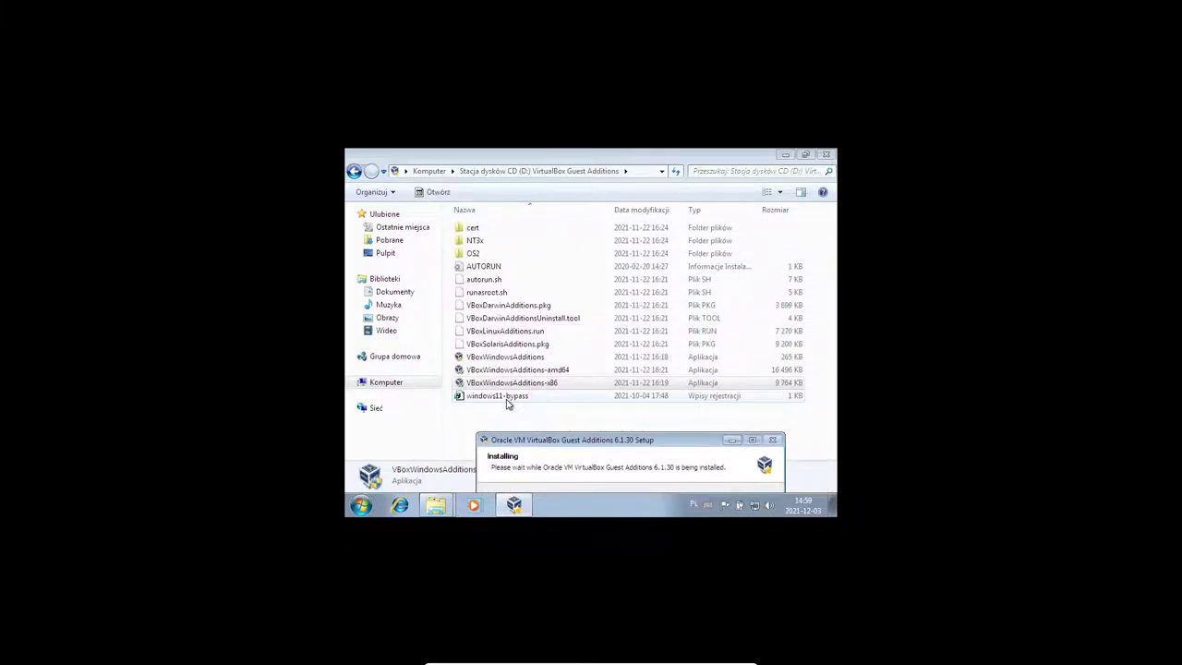
{"action": "left_click_drag", "start_coordinate": [586, 436], "coordinate": [581, 198]}
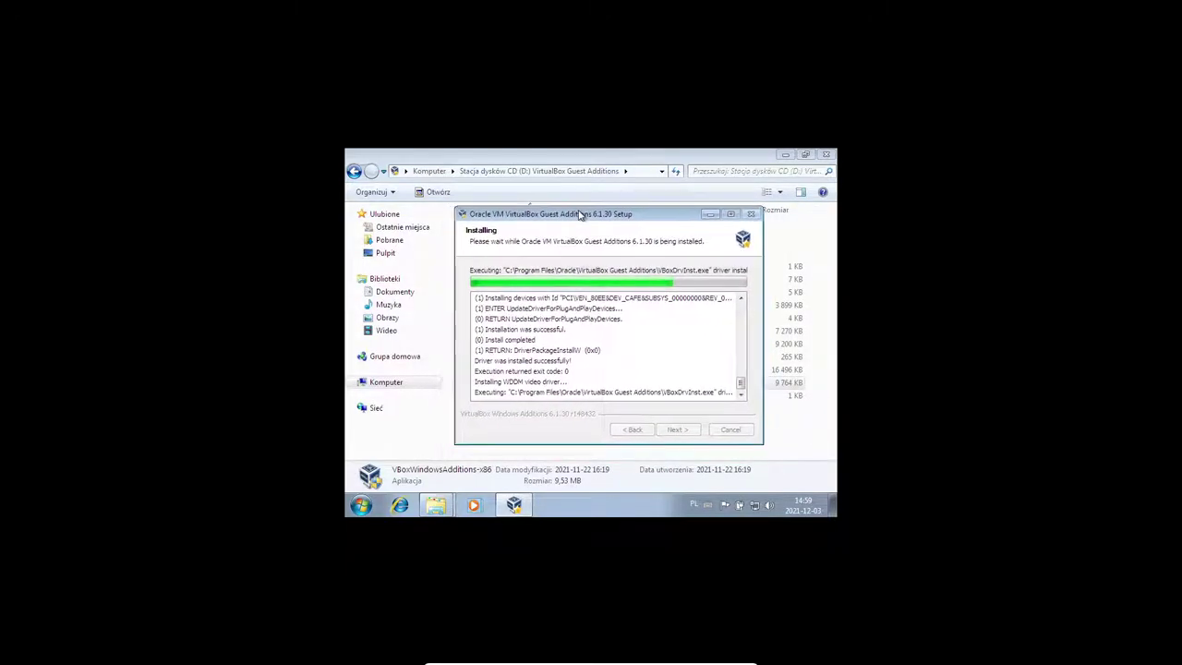
{"action": "left_click_drag", "start_coordinate": [558, 320], "coordinate": [573, 218]}
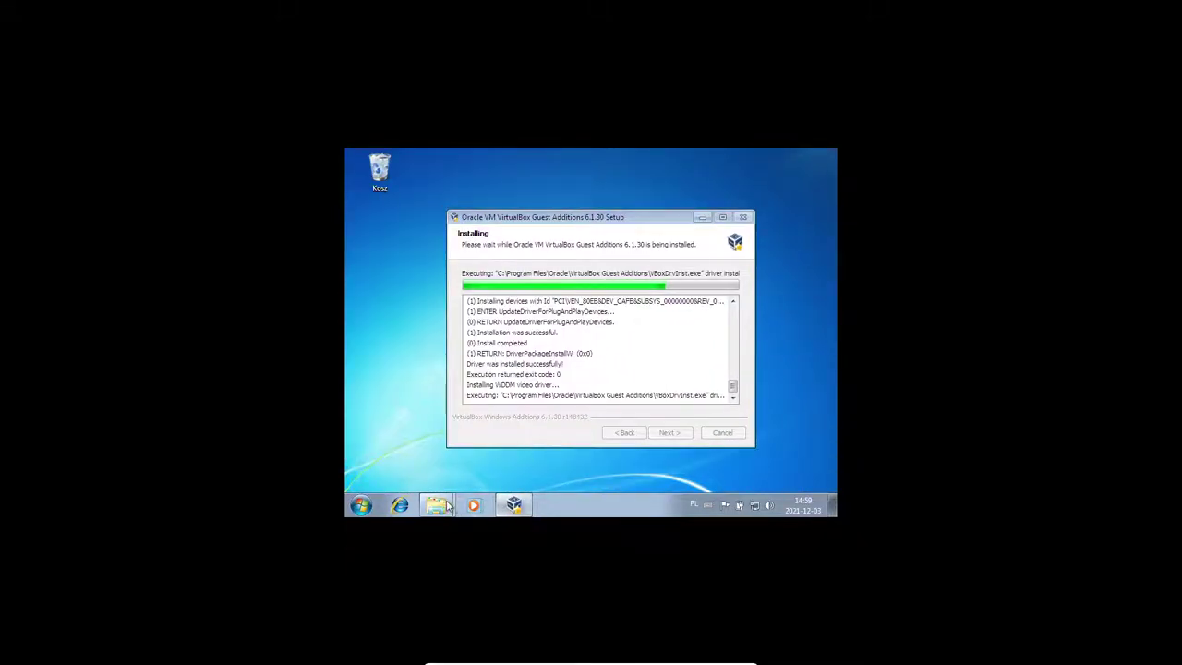
Restore the CD drive D: folder window and close the leftover AutoPlay window behind the Guest Additions setup
{"action": "mouse_move", "coordinate": [432, 504]}
{"action": "left_click", "coordinate": [394, 458]}
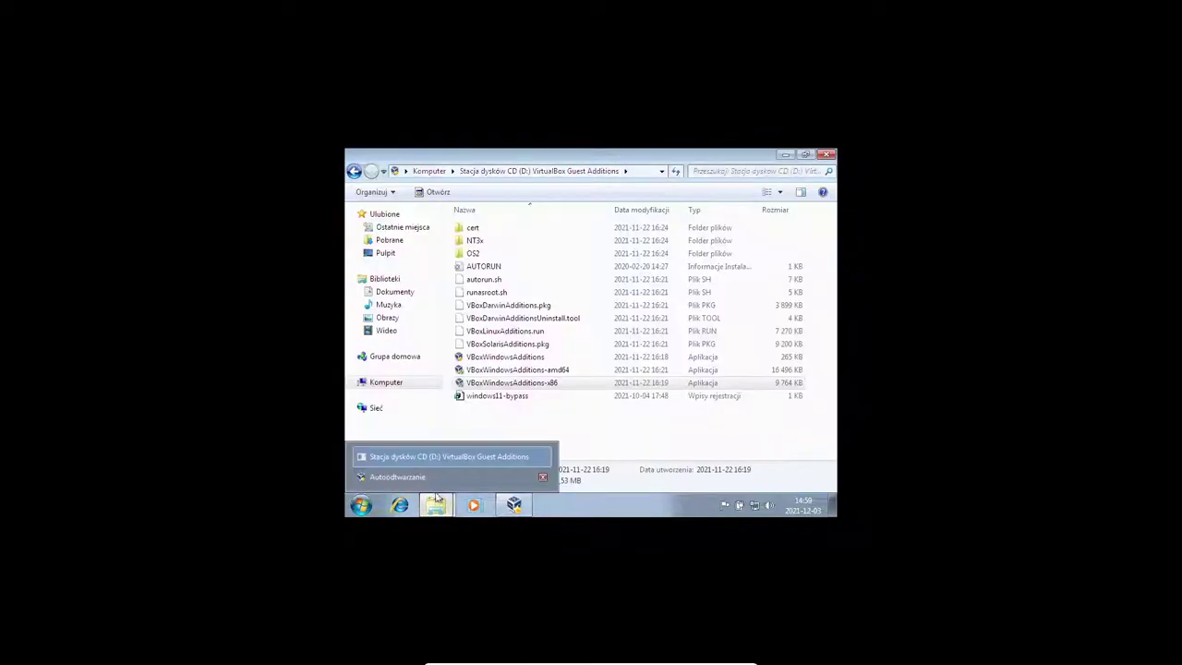
{"action": "left_click", "coordinate": [397, 476]}
{"action": "left_click", "coordinate": [515, 506]}
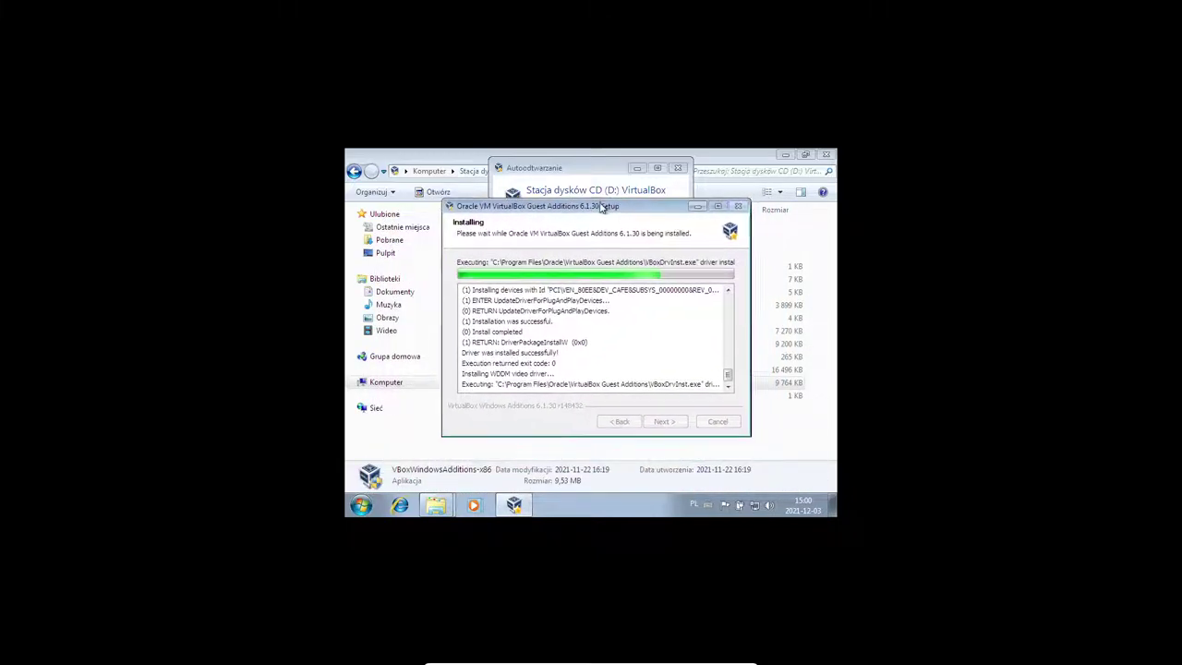
{"action": "left_click_drag", "start_coordinate": [616, 219], "coordinate": [612, 177]}
{"action": "left_click", "coordinate": [673, 169]}
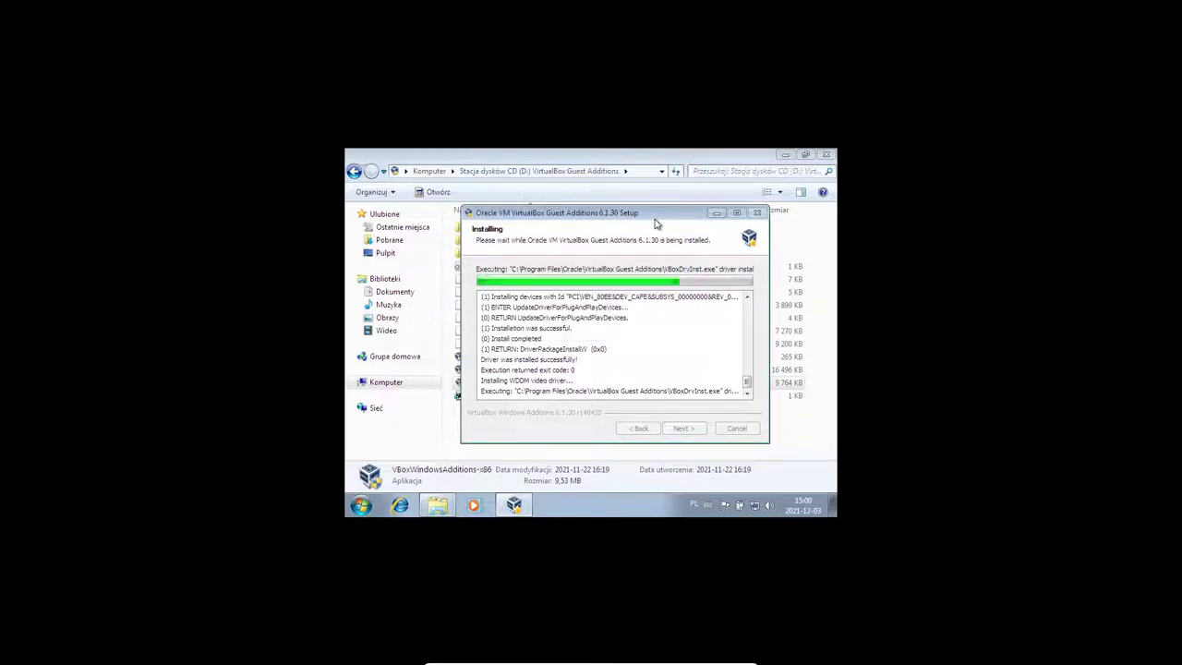
{"action": "left_click_drag", "start_coordinate": [652, 217], "coordinate": [640, 217]}
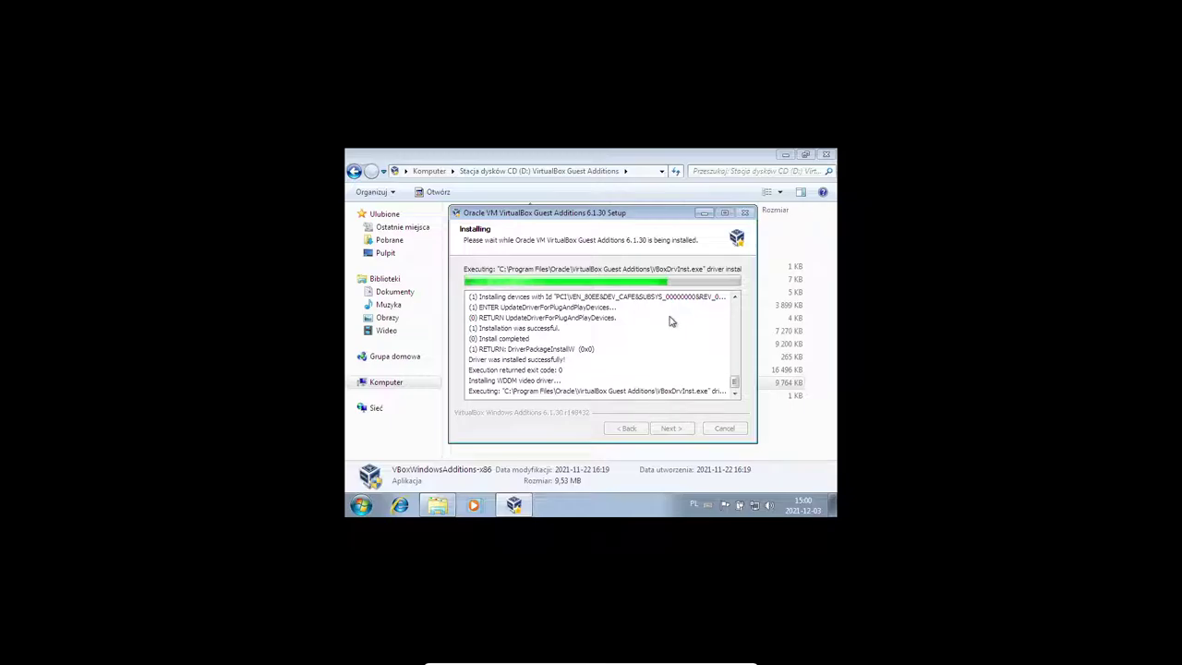
{"action": "mouse_move", "coordinate": [735, 386]}
{"action": "left_mouse_down"}
{"action": "mouse_move", "coordinate": [746, 299]}
{"action": "mouse_move", "coordinate": [737, 386]}
{"action": "left_mouse_up"}
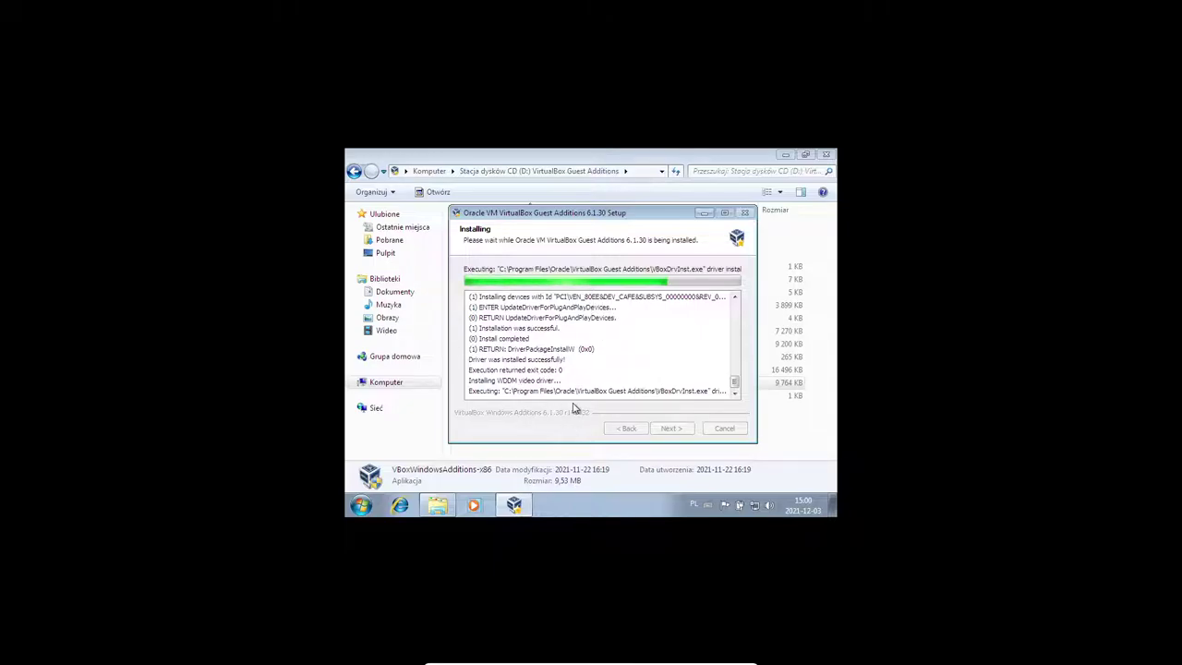
{"action": "mouse_move", "coordinate": [735, 381]}
{"action": "left_mouse_down"}
{"action": "mouse_move", "coordinate": [739, 319]}
{"action": "mouse_move", "coordinate": [736, 382]}
{"action": "left_mouse_up"}
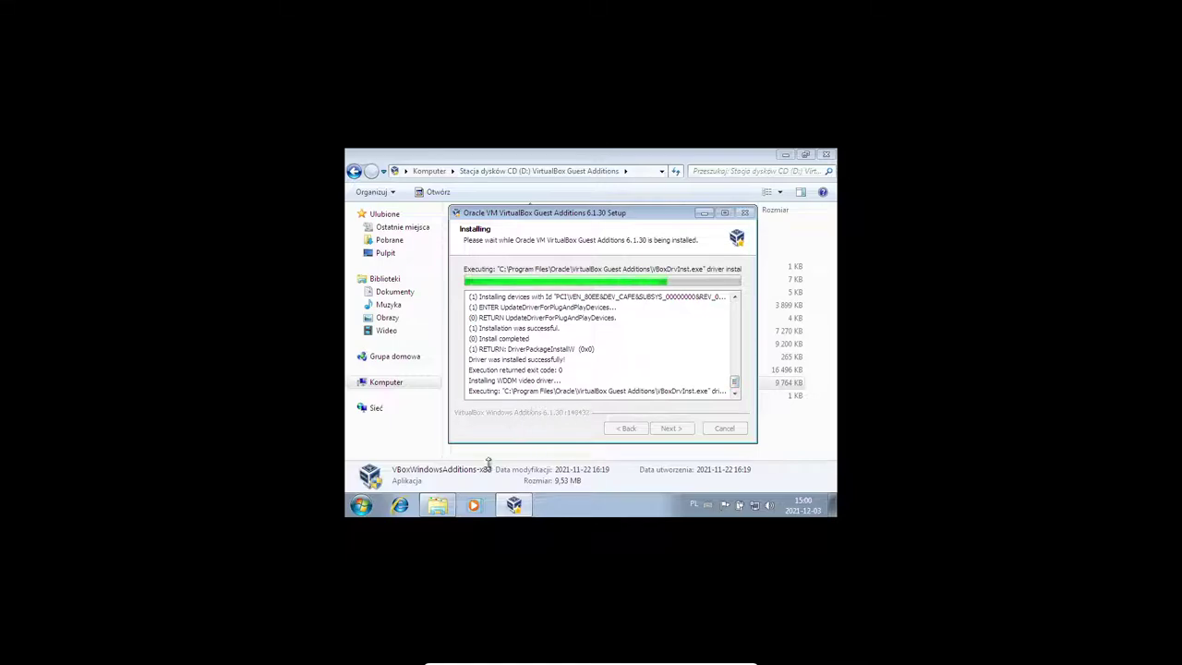
Open the Calculator, move it over the Guest Additions setup window, and close it
{"action": "left_click", "coordinate": [360, 505]}
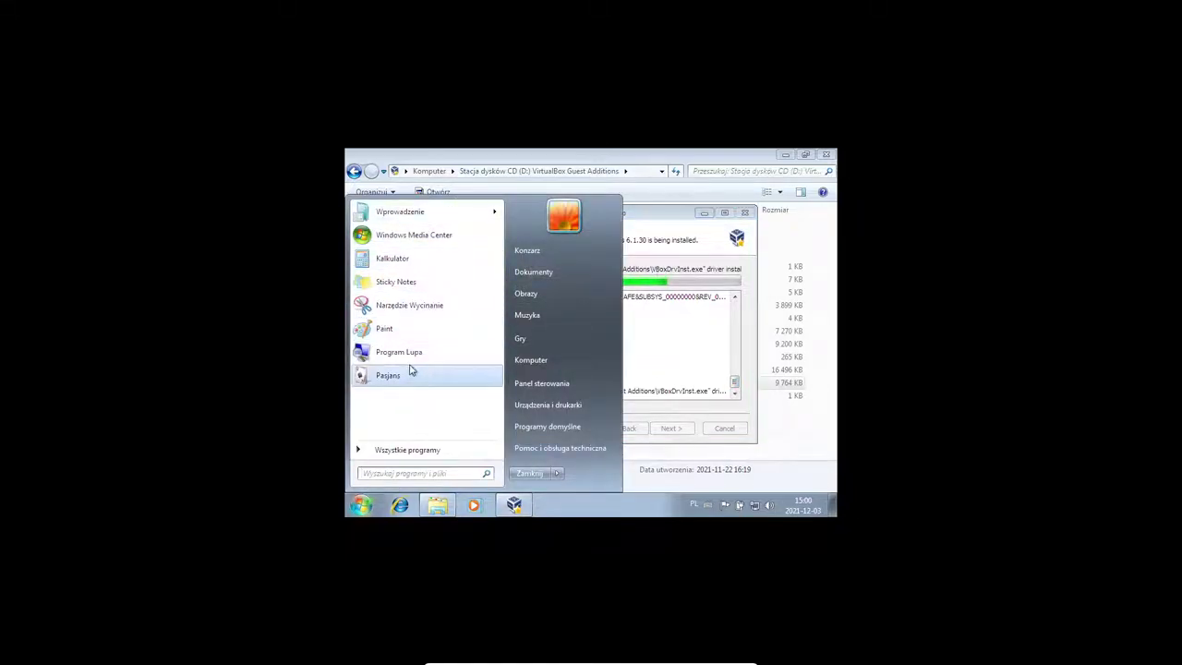
{"action": "left_click", "coordinate": [413, 268]}
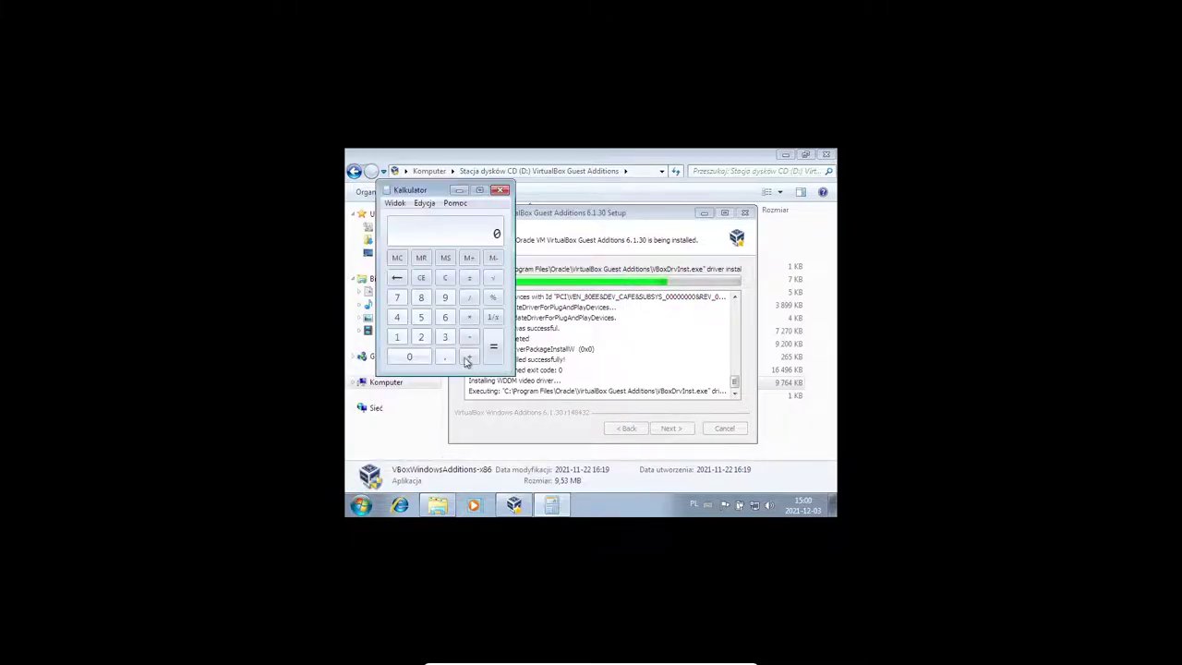
{"action": "left_click_drag", "start_coordinate": [420, 191], "coordinate": [560, 244]}
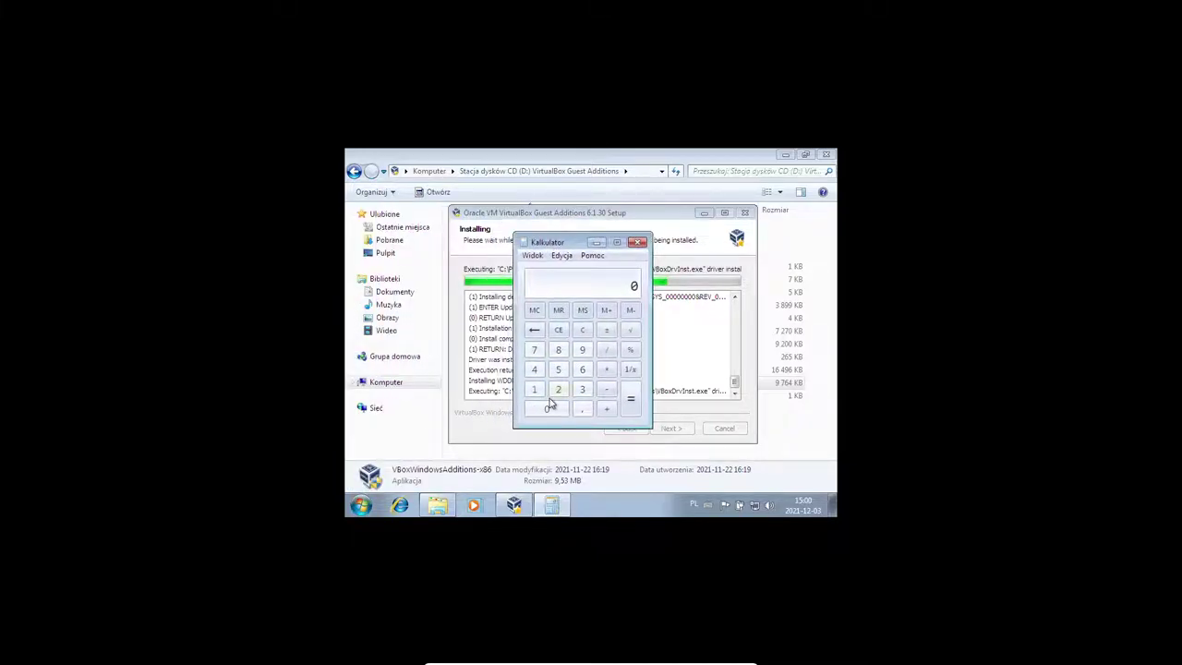
{"action": "left_click", "coordinate": [637, 243]}
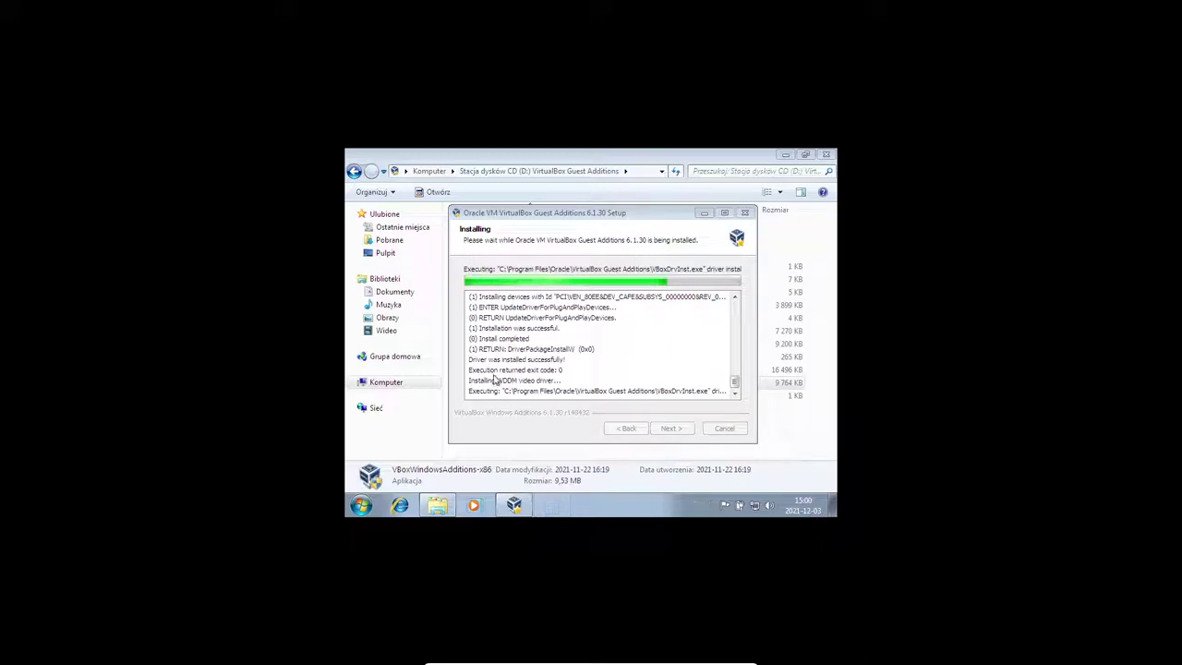
{"action": "left_click", "coordinate": [350, 511]}
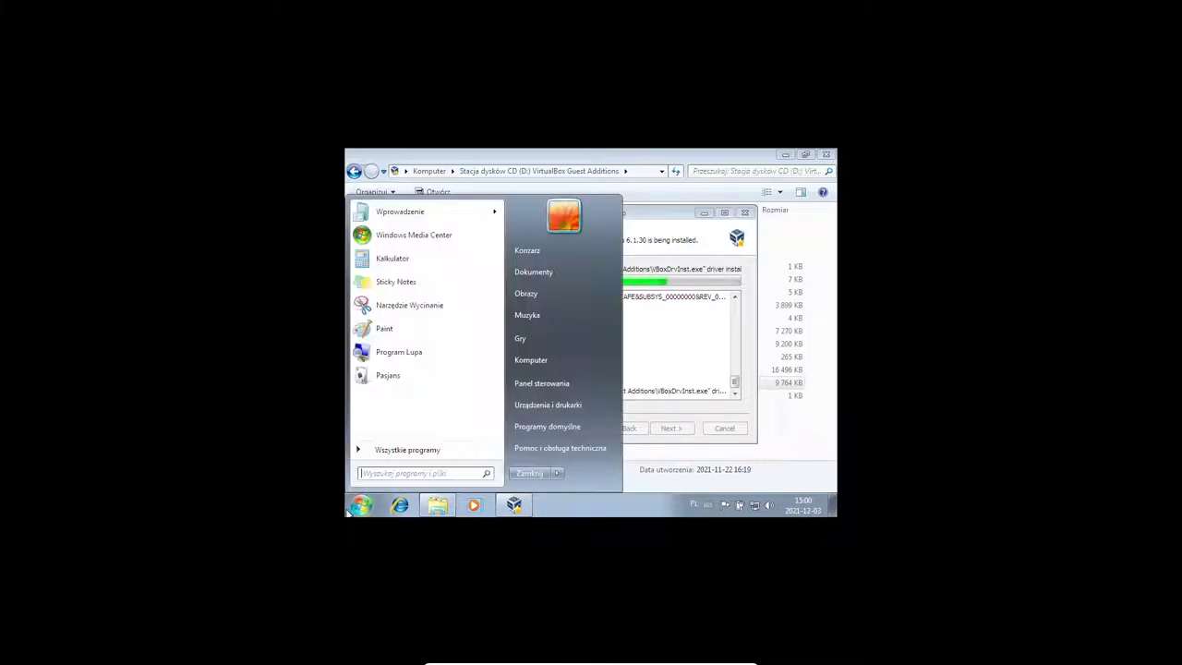
{"action": "left_click", "coordinate": [429, 352]}
{"action": "left_click", "coordinate": [359, 507]}
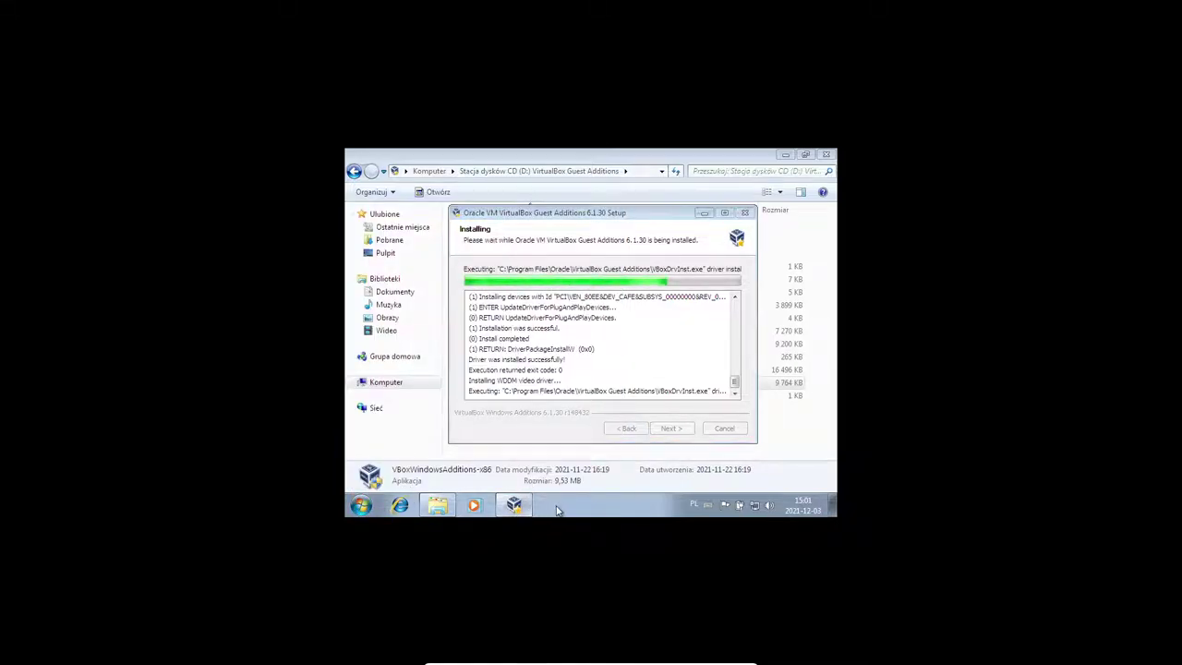
{"action": "left_click", "coordinate": [442, 504]}
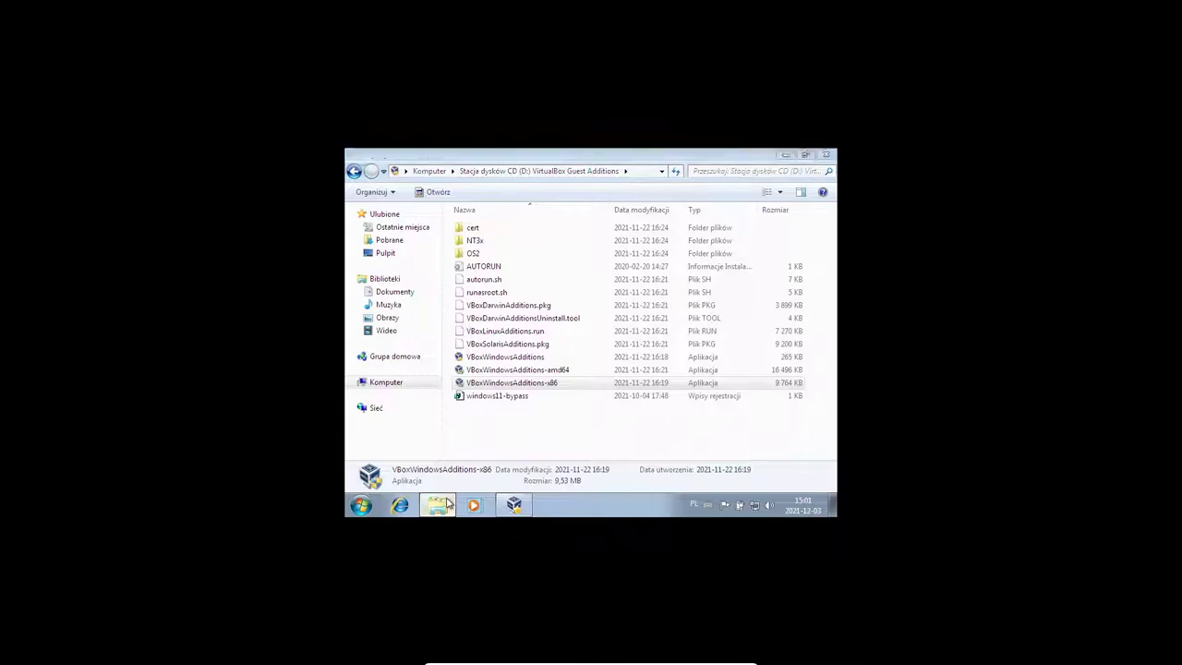
Minimize the CD drive D: folder window and move the Guest Additions setup window around the Windows 7 desktop
{"action": "left_click", "coordinate": [441, 504]}
{"action": "left_click_drag", "start_coordinate": [606, 212], "coordinate": [265, 304]}
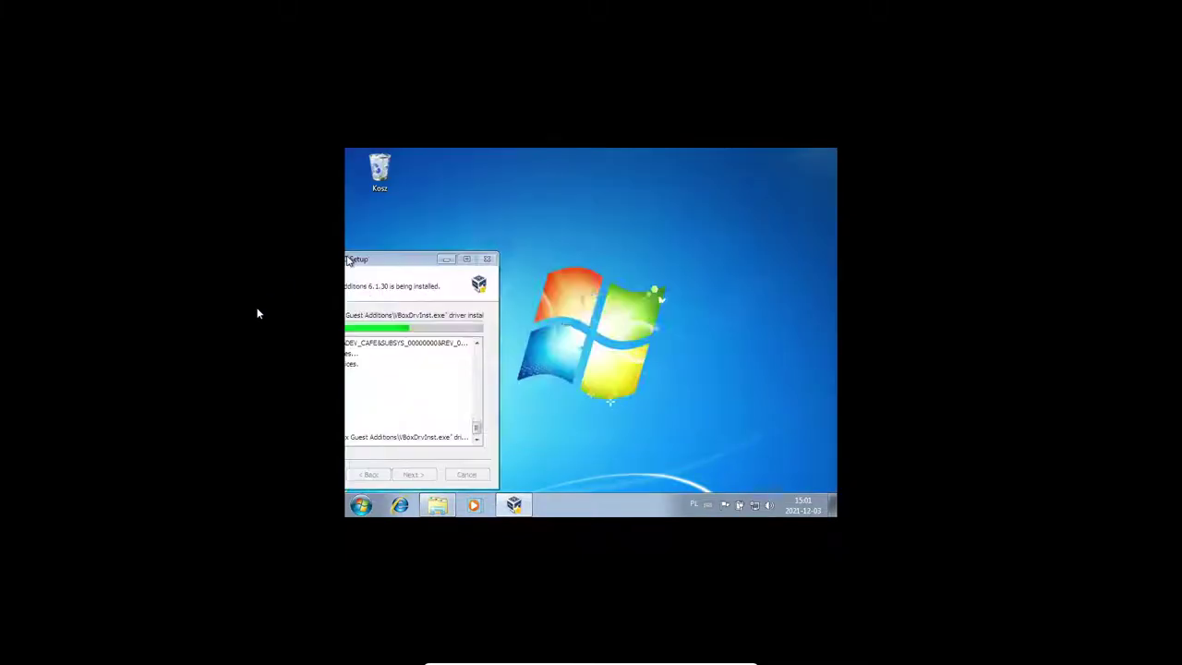
{"action": "left_click_drag", "start_coordinate": [409, 260], "coordinate": [653, 240]}
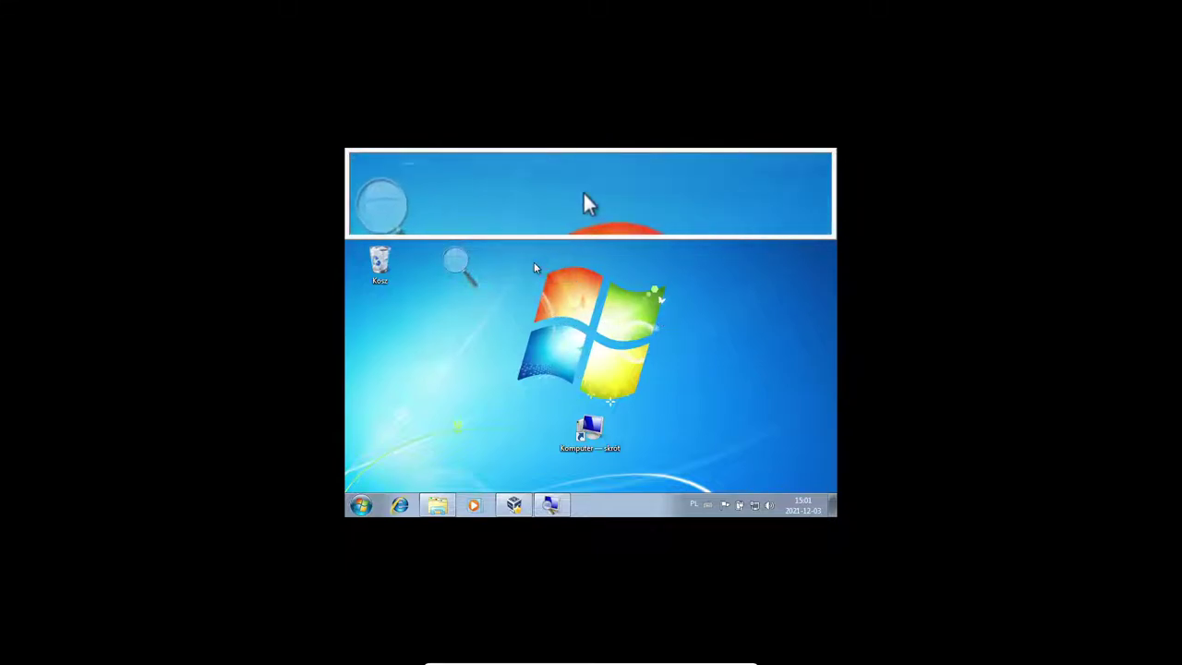
Bring up the Magnifier (Program Lupa) controls and close Magnifier
{"action": "left_click", "coordinate": [457, 263]}
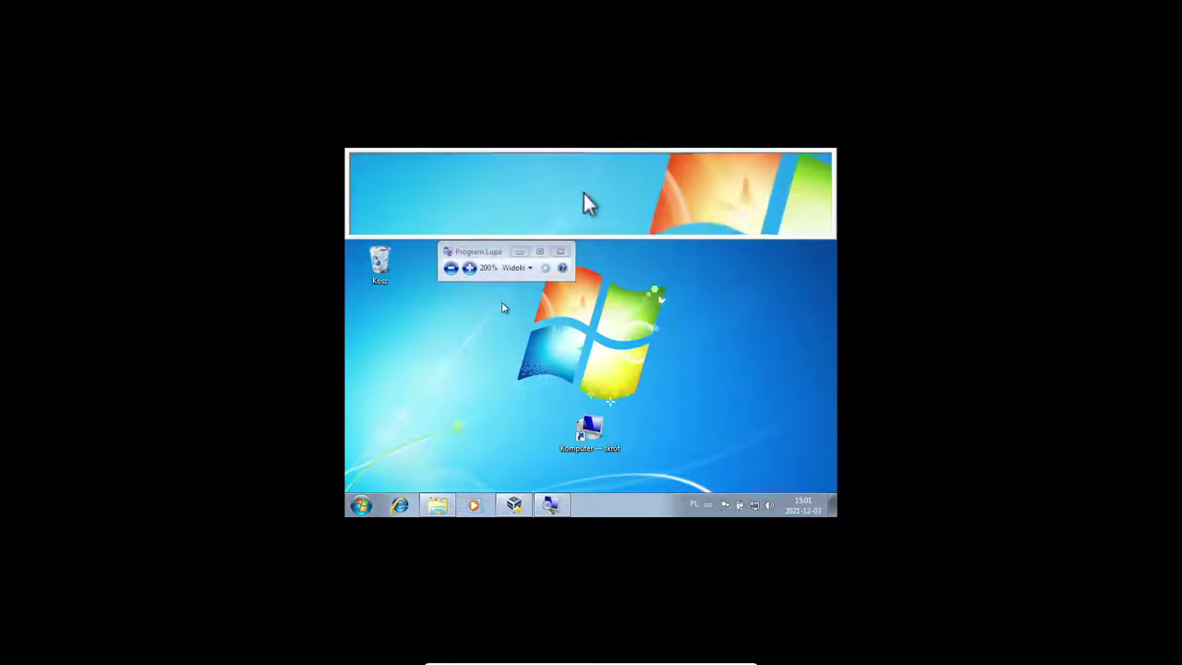
{"action": "left_click", "coordinate": [560, 251]}
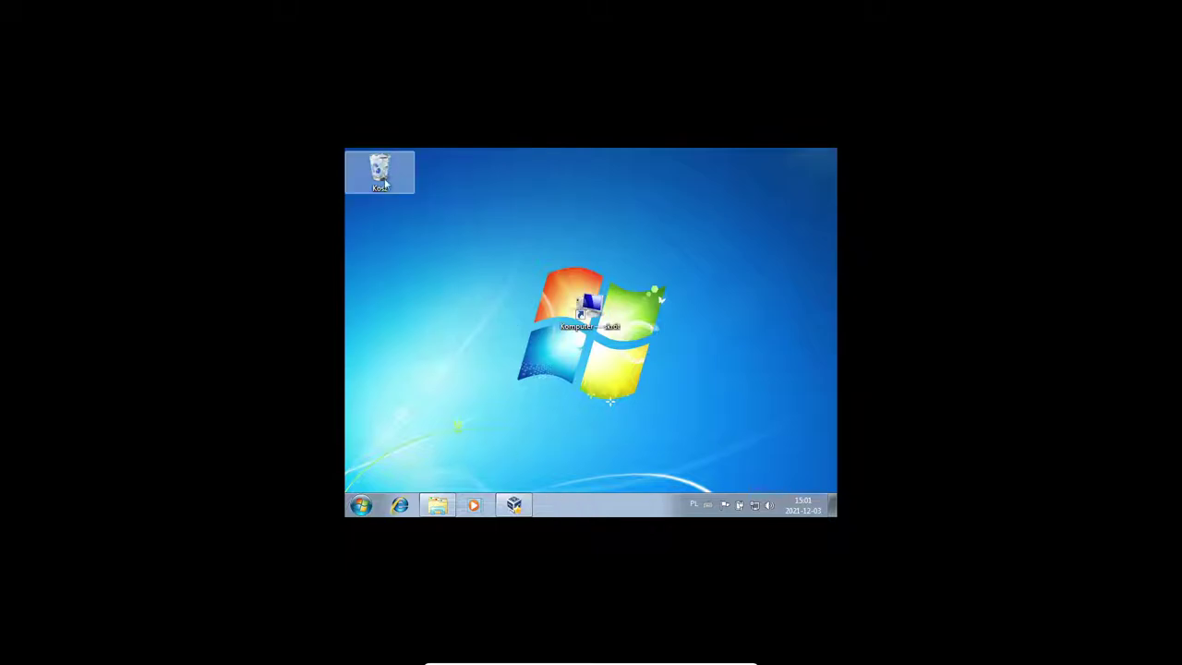
{"action": "left_click_drag", "start_coordinate": [469, 329], "coordinate": [734, 412]}
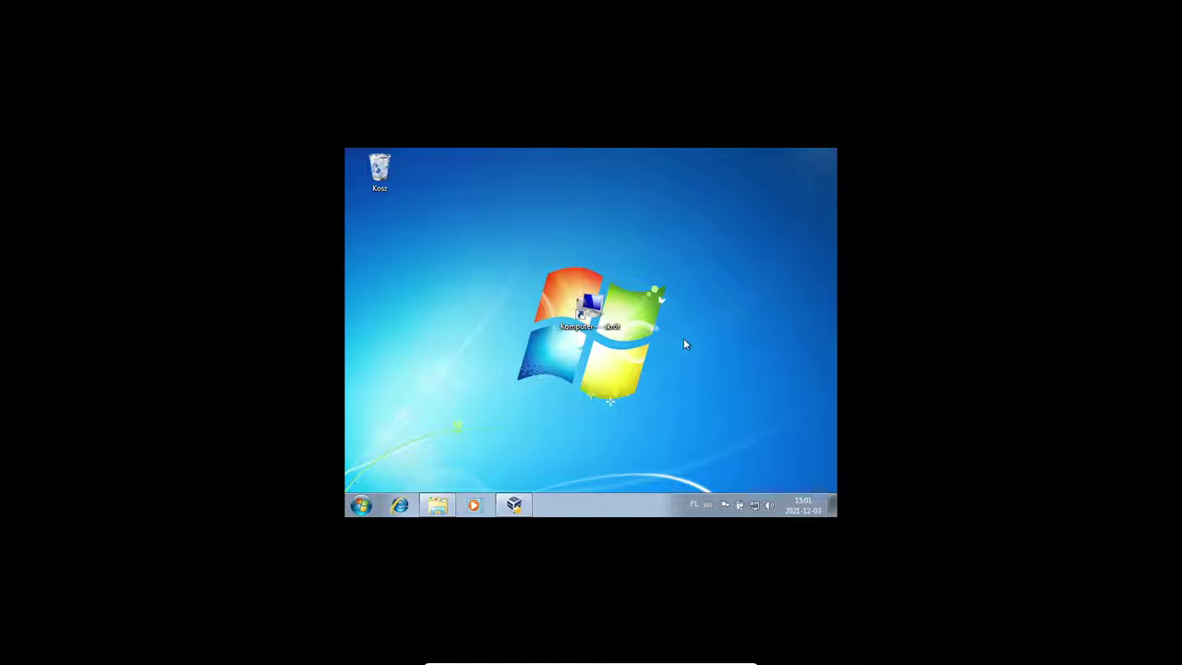
Place the Recycle Bin (Kosz) in the desktop's lower-right corner and the Komputer shortcut in its upper-left corner
{"action": "left_click_drag", "start_coordinate": [590, 313], "coordinate": [800, 175]}
{"action": "left_click_drag", "start_coordinate": [379, 170], "coordinate": [813, 466]}
{"action": "left_click_drag", "start_coordinate": [800, 171], "coordinate": [383, 180]}
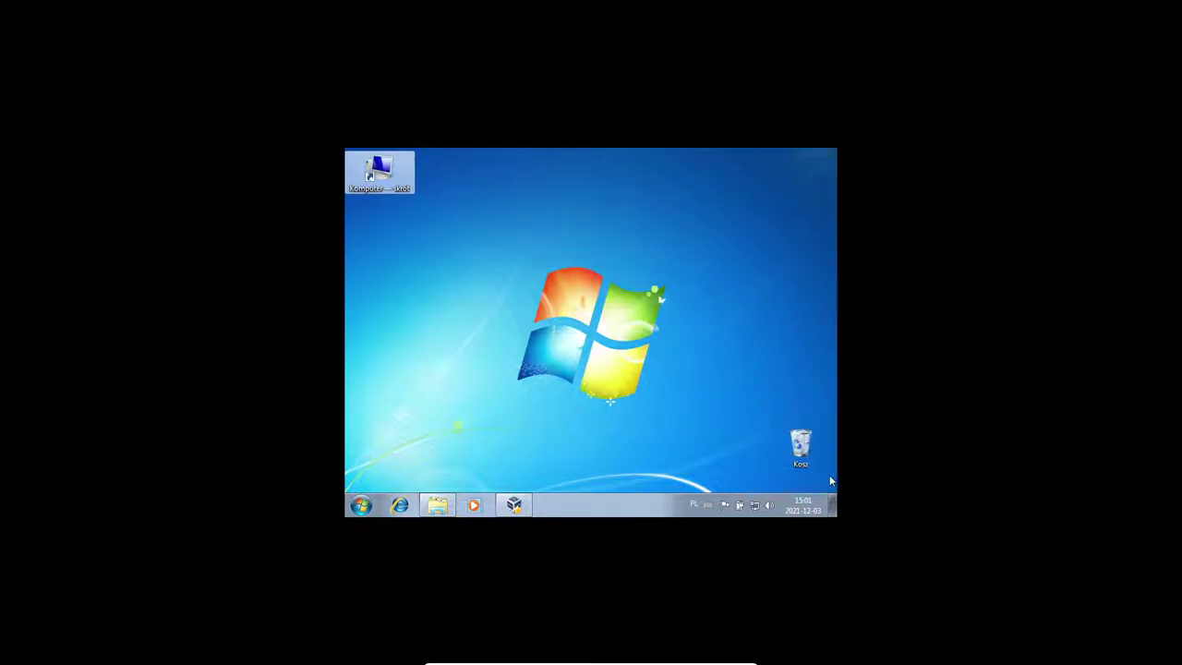
{"action": "right_click", "coordinate": [400, 168]}
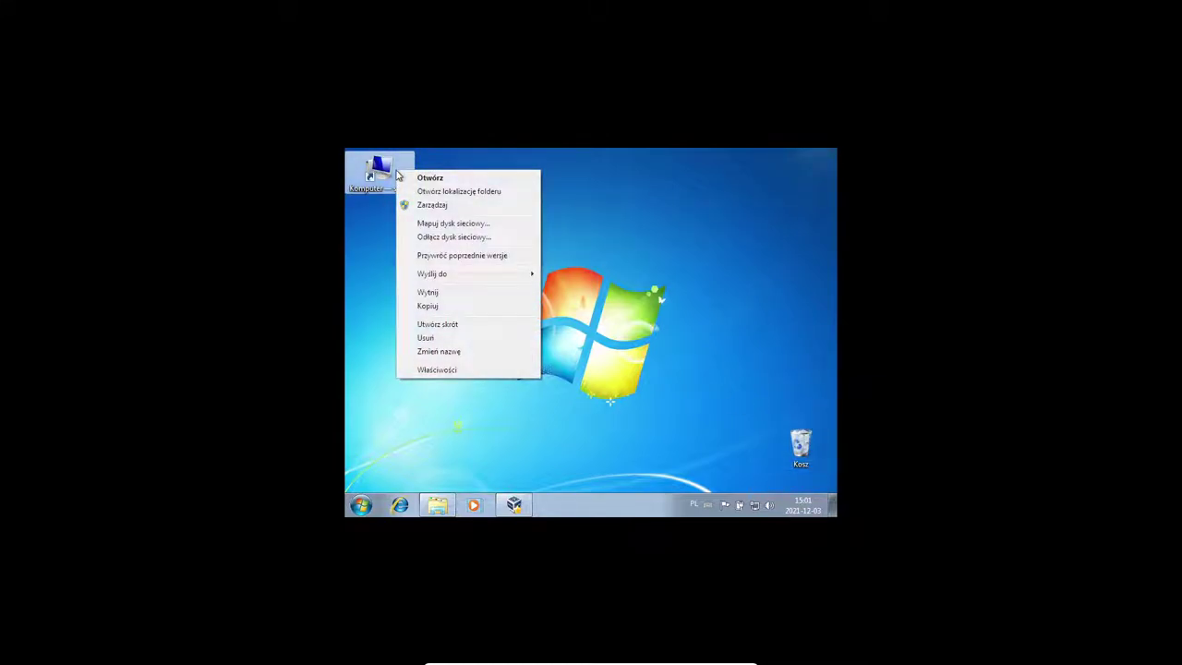
{"action": "left_click", "coordinate": [443, 456]}
Finish the Guest Additions 6.1.30 setup with Reboot now and close the CD drive D: folder window
{"action": "left_click", "coordinate": [513, 506]}
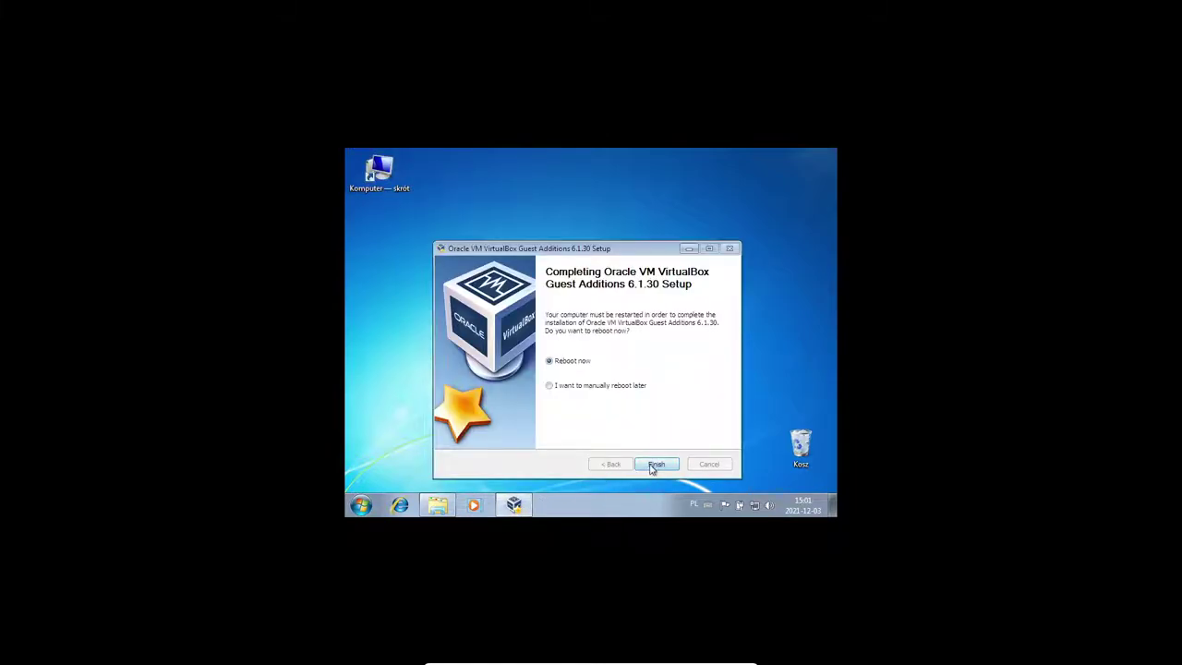
{"action": "left_click", "coordinate": [651, 465]}
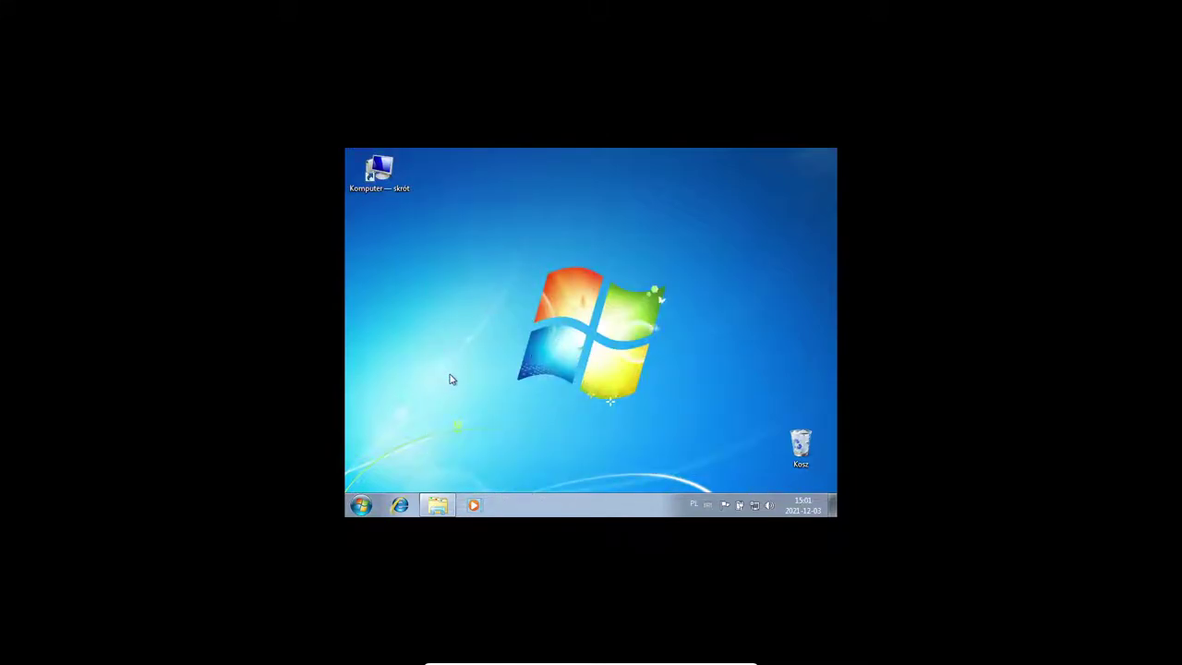
{"action": "left_click", "coordinate": [438, 506]}
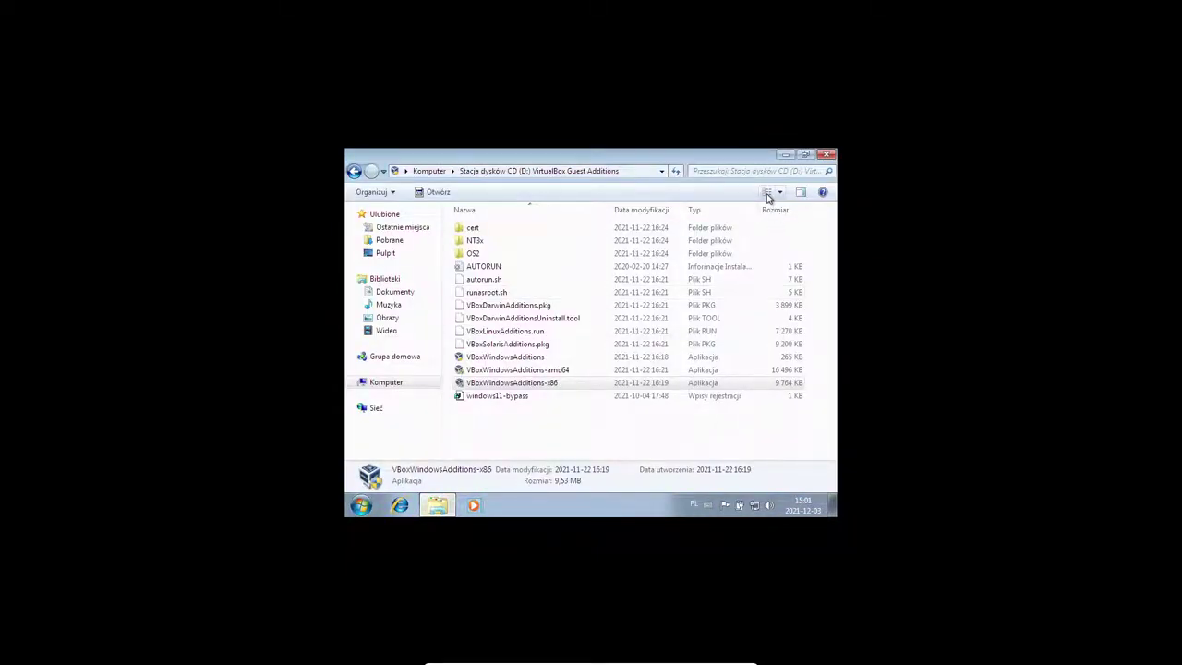
{"action": "left_click", "coordinate": [830, 158]}
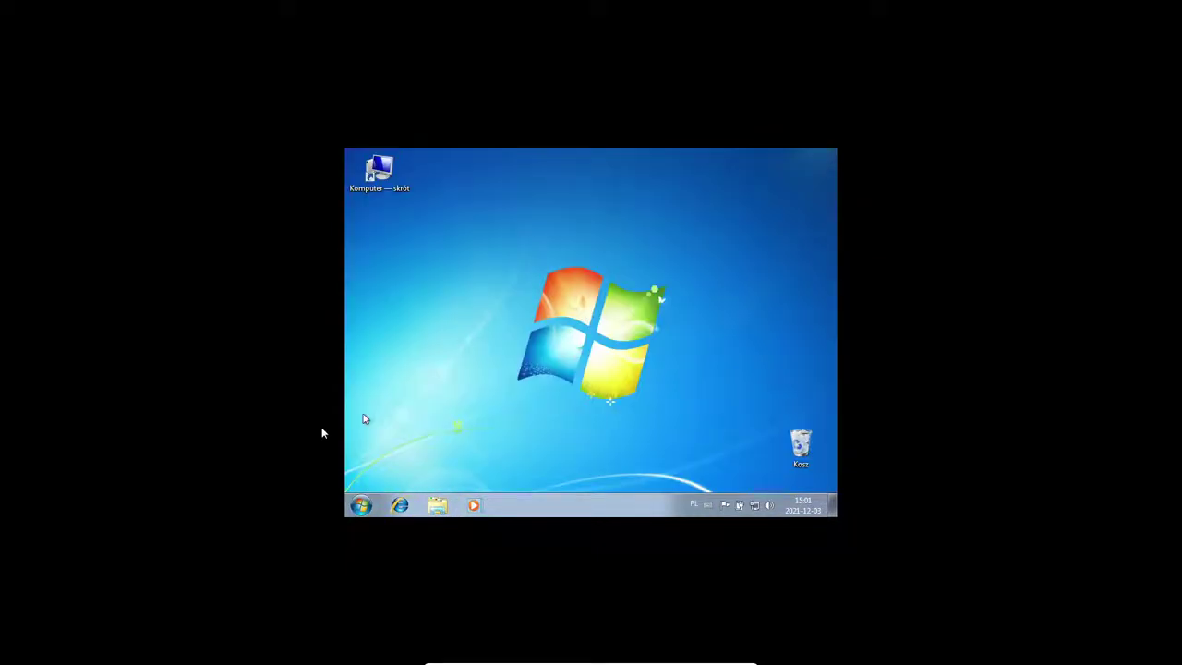
Try refreshing the Windows 7 desktop with the Start menu open, and close the blank Explorer window
{"action": "left_click", "coordinate": [360, 505]}
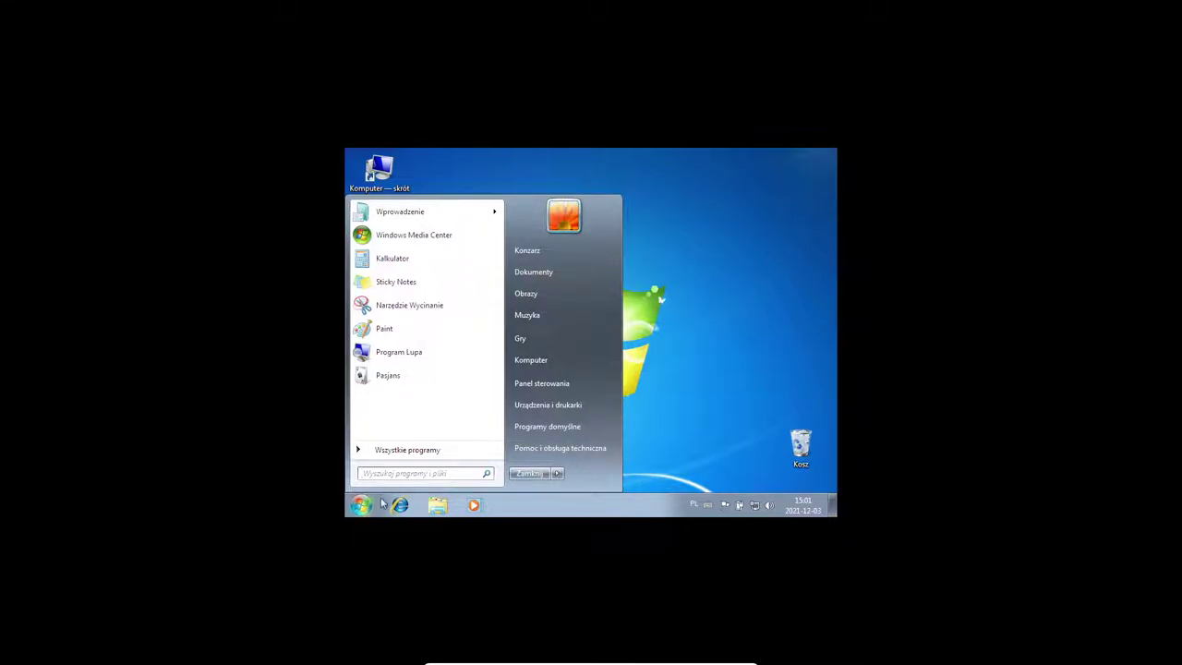
{"action": "right_click", "coordinate": [710, 375]}
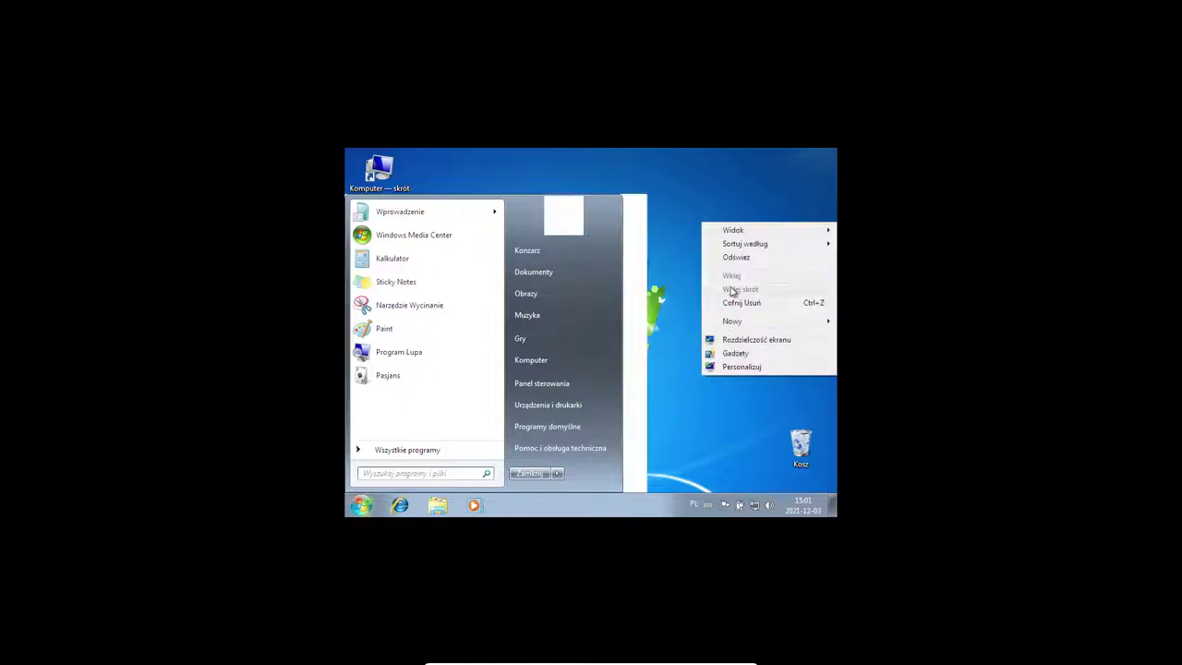
{"action": "left_click", "coordinate": [736, 258]}
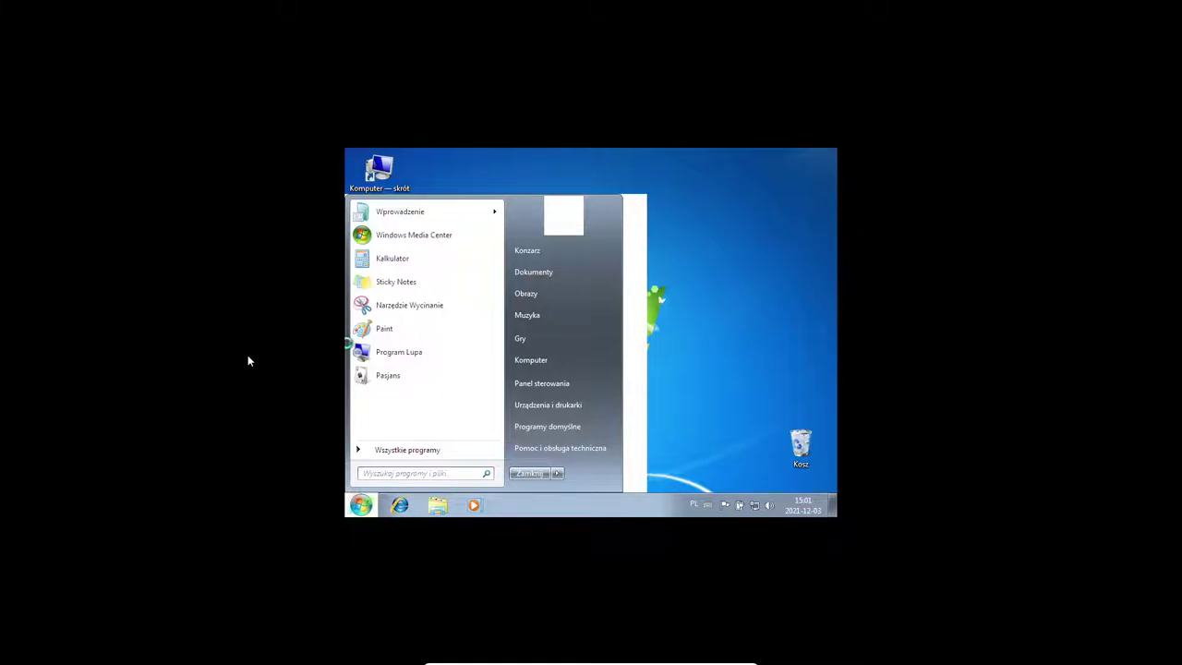
{"action": "key", "text": "Caps_Lock"}
{"action": "key", "text": "Caps_Lock"}
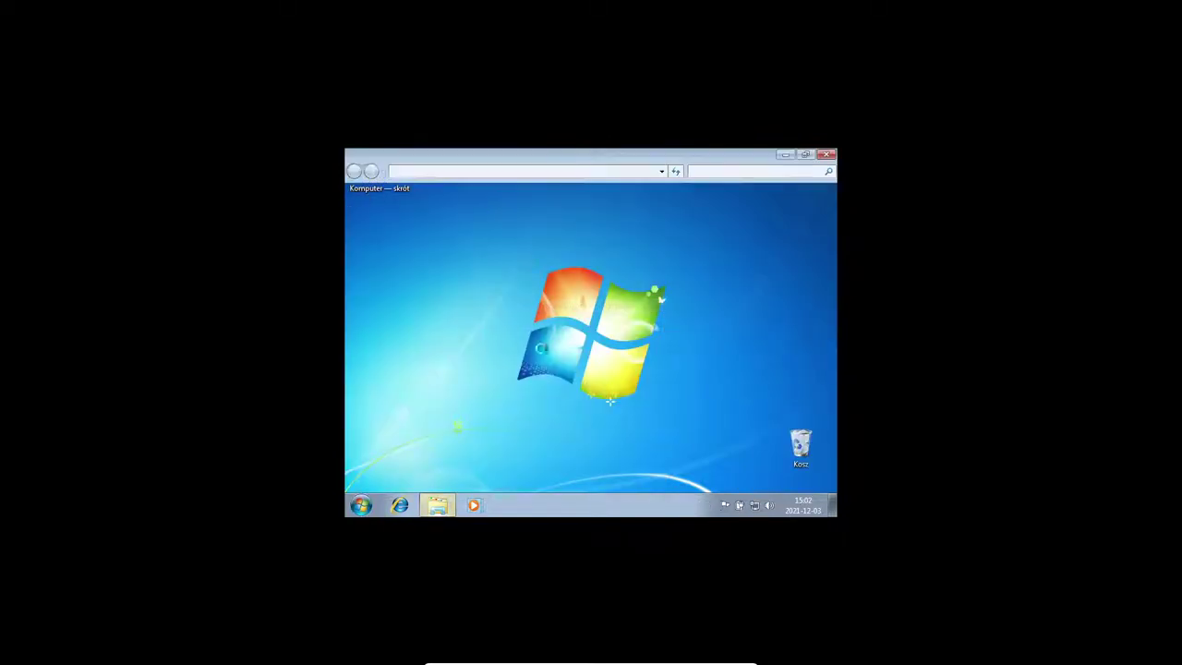
{"action": "left_click", "coordinate": [826, 155]}
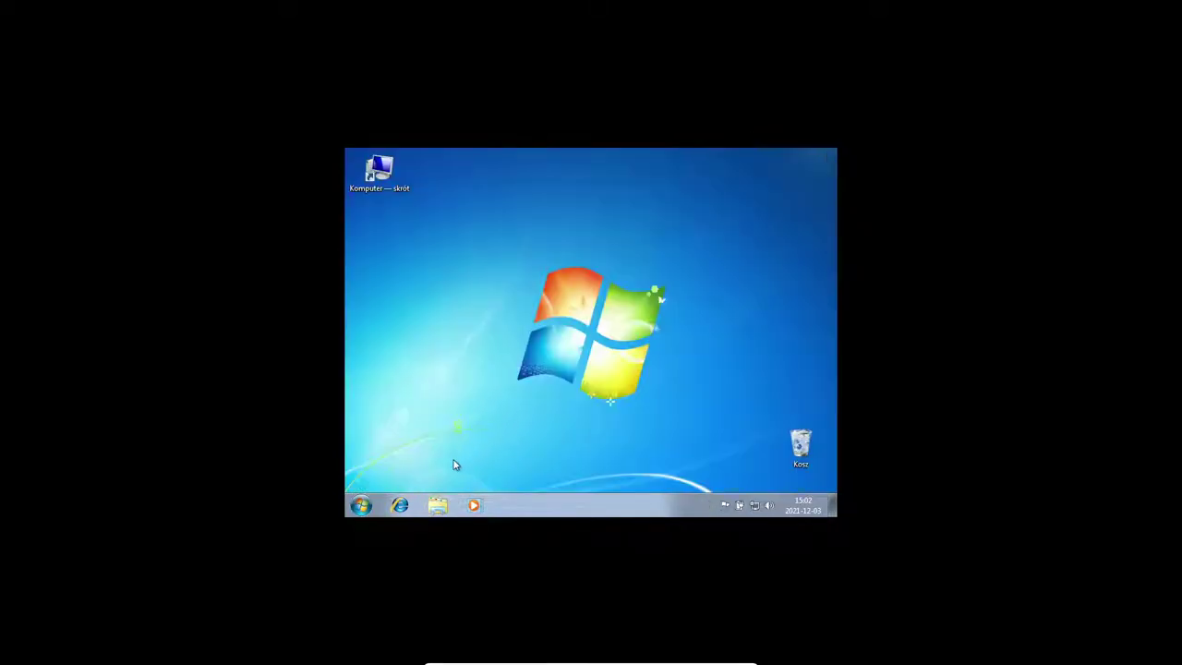
Try to restart the Windows 7 guest using its shutdown options
{"action": "left_click", "coordinate": [360, 505]}
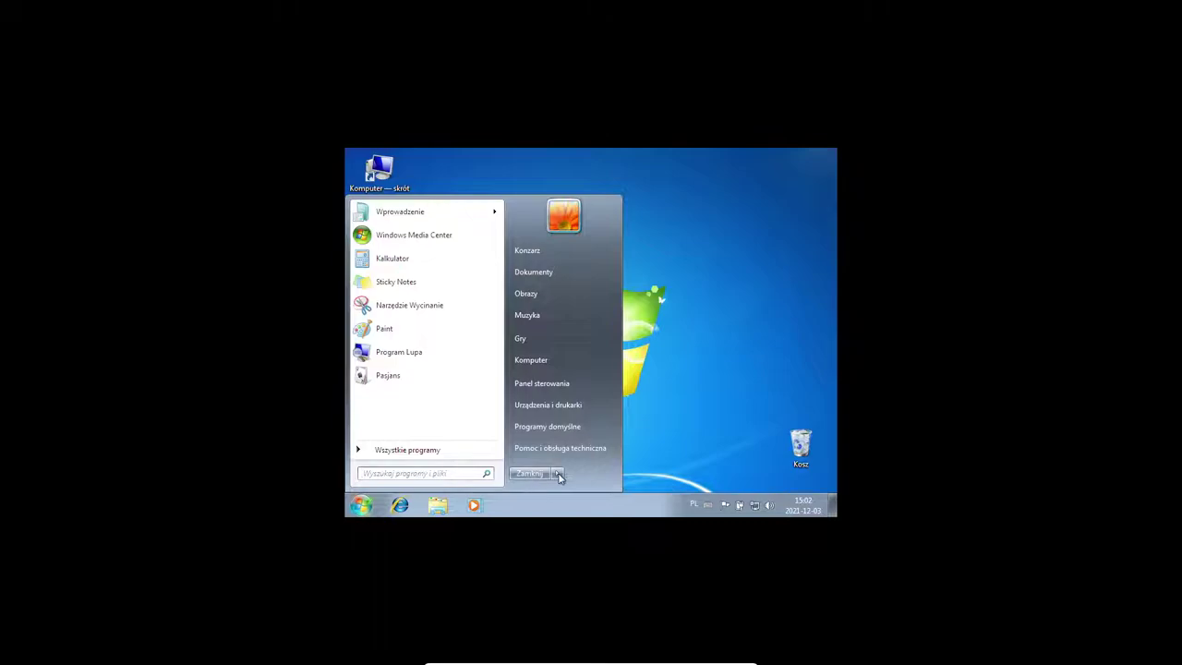
{"action": "left_click", "coordinate": [558, 473]}
{"action": "left_click", "coordinate": [610, 456]}
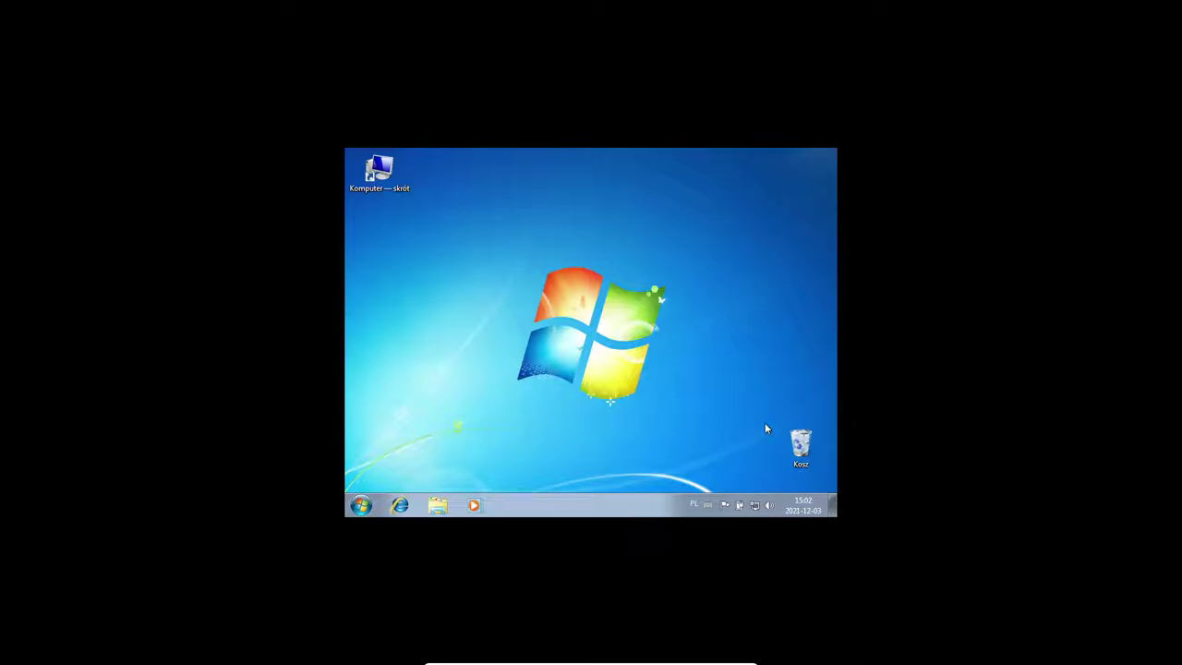
{"action": "left_click", "coordinate": [360, 505]}
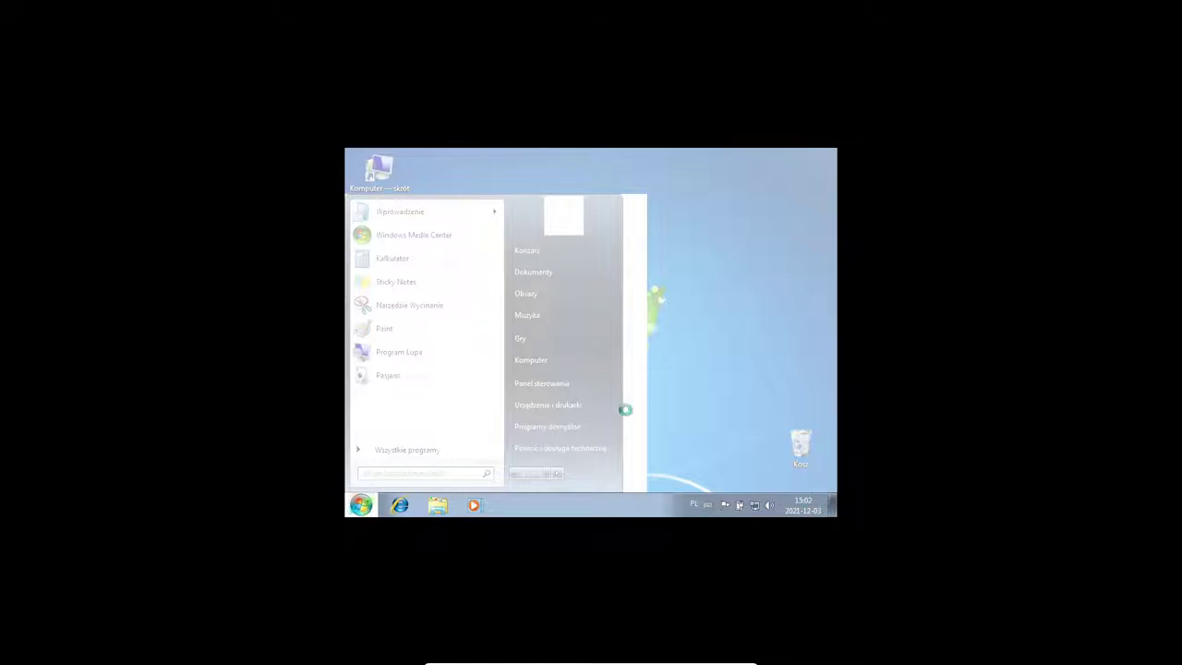
Leave full-screen mode and power off the Windows 7 (32-bit) virtual machine
{"action": "key", "text": "Control_R+f"}
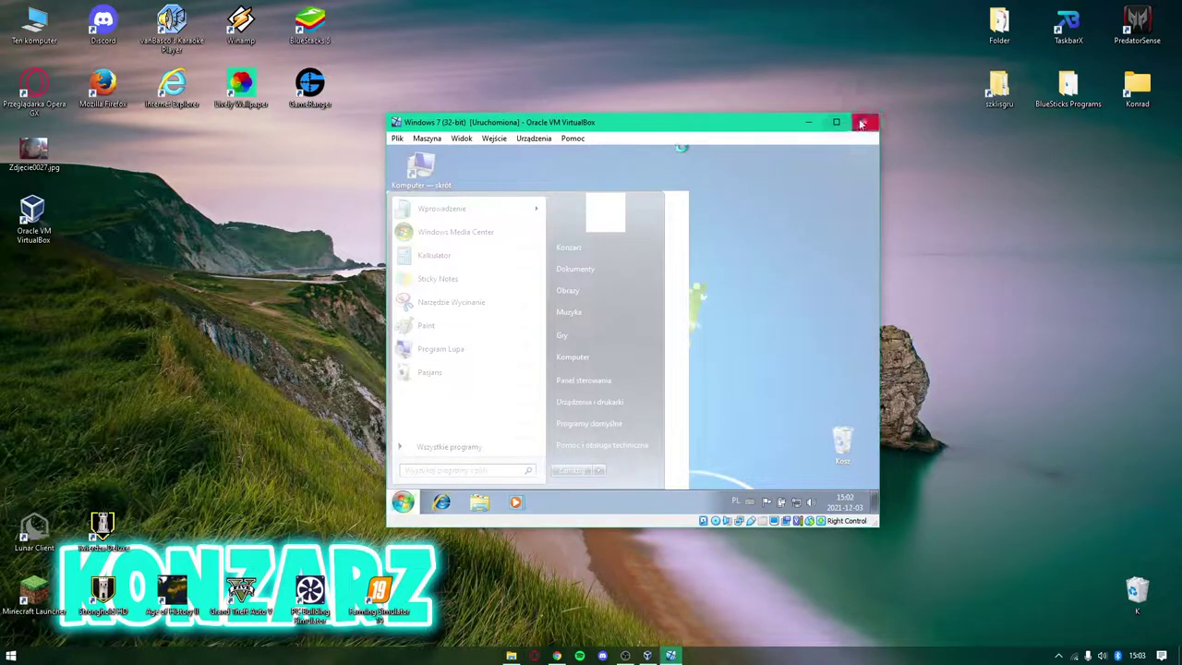
{"action": "left_click", "coordinate": [865, 123]}
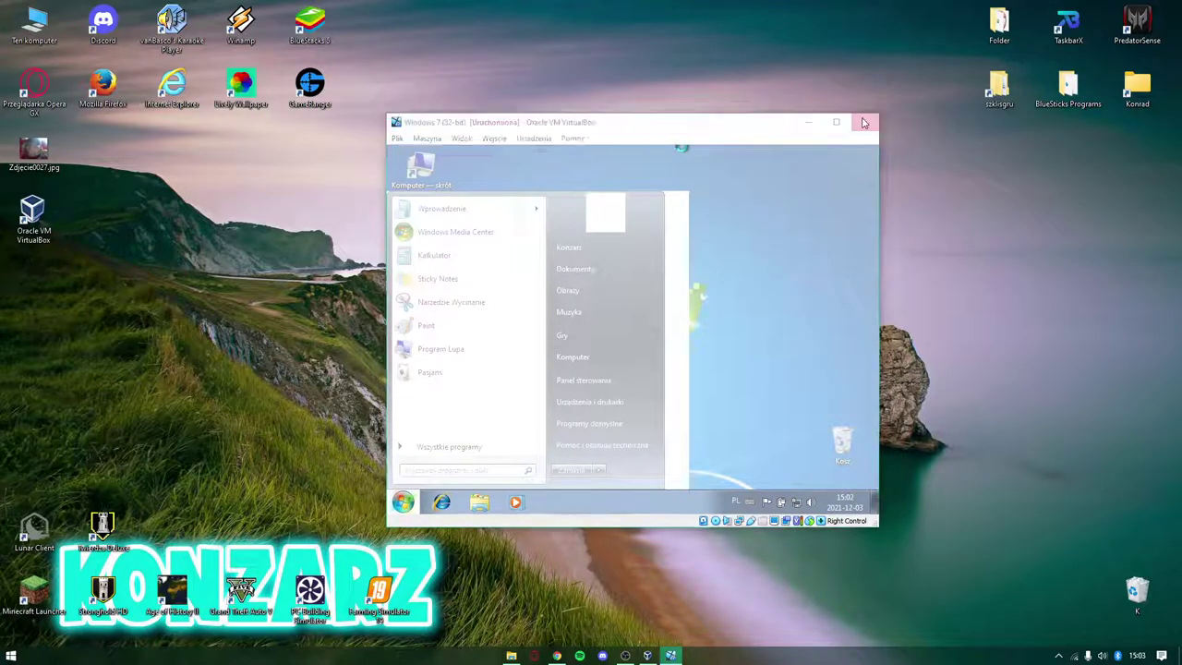
{"action": "left_click", "coordinate": [605, 339]}
{"action": "left_click", "coordinate": [582, 359]}
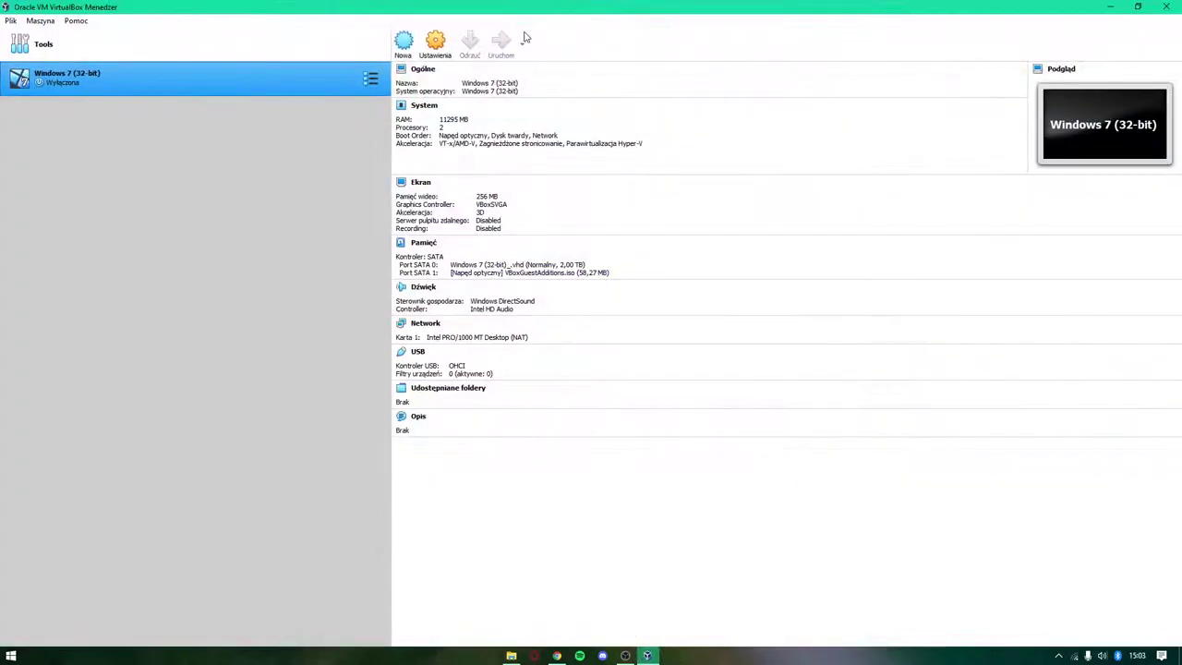
Start the Windows 7 (32-bit) virtual machine again and minimize VirtualBox Manager
{"action": "mouse_move", "coordinate": [665, 10]}
{"action": "left_mouse_down"}
{"action": "mouse_move", "coordinate": [887, 380]}
{"action": "mouse_move", "coordinate": [704, 139]}
{"action": "mouse_move", "coordinate": [660, 0]}
{"action": "left_mouse_up"}
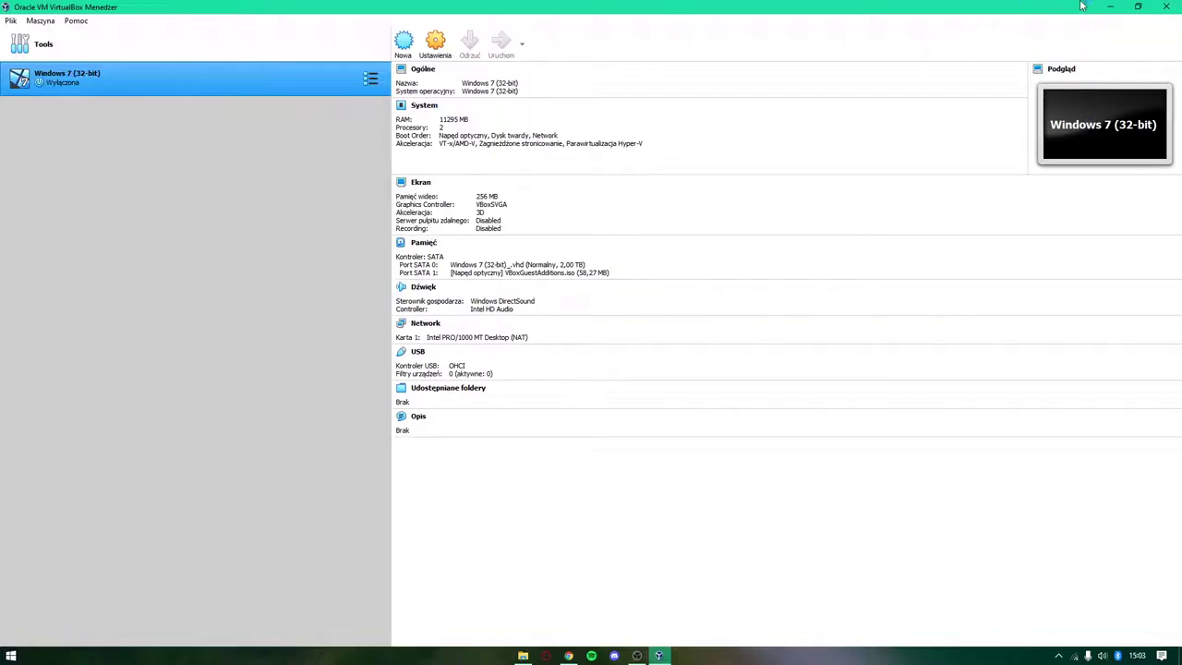
{"action": "left_click", "coordinate": [1138, 6]}
{"action": "left_click", "coordinate": [887, 5]}
{"action": "left_click", "coordinate": [1110, 7]}
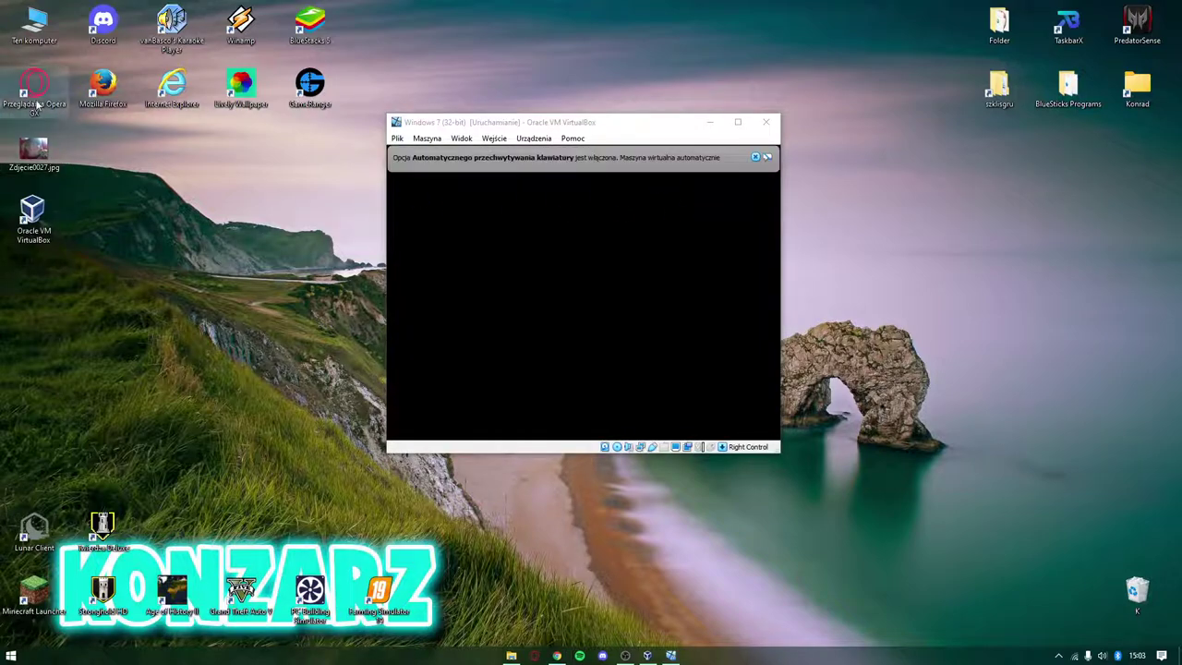
Move Zdjęcie0027.jpg into the host desktop's Folder and place the Oracle VM VirtualBox shortcut beside BlueStacks
{"action": "left_click_drag", "start_coordinate": [33, 152], "coordinate": [1001, 22]}
{"action": "left_click_drag", "start_coordinate": [33, 214], "coordinate": [377, 28]}
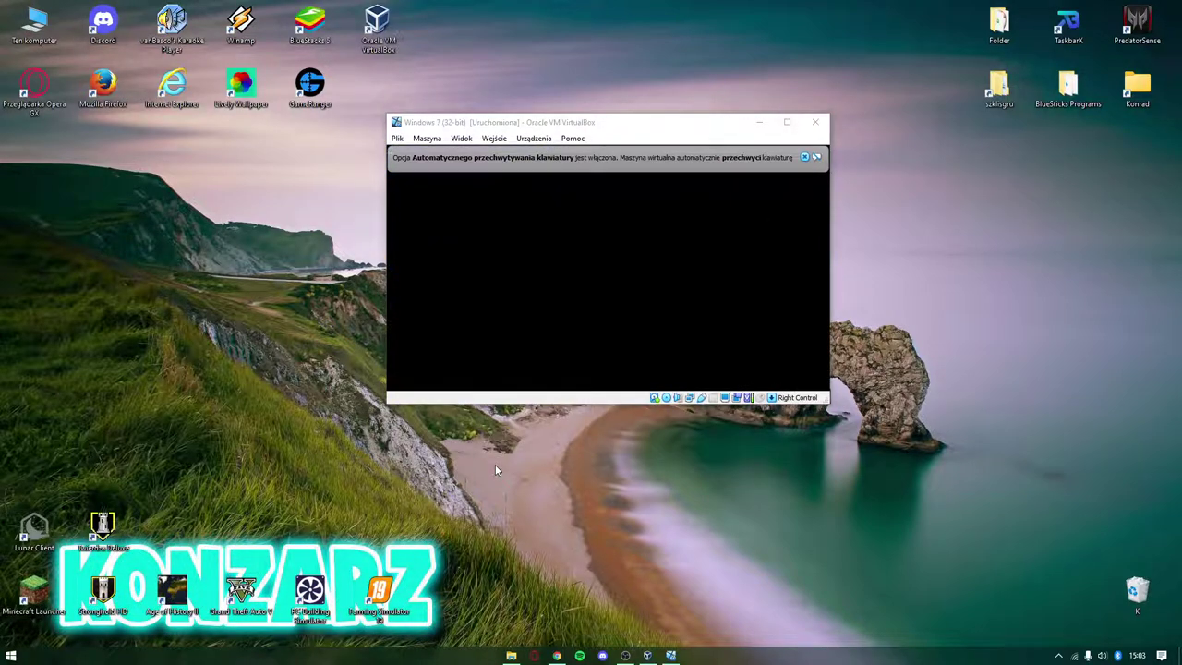
Reposition the virtual machine window, switch it to full-screen mode and let the machine capture the mouse
{"action": "left_click_drag", "start_coordinate": [641, 124], "coordinate": [538, 71]}
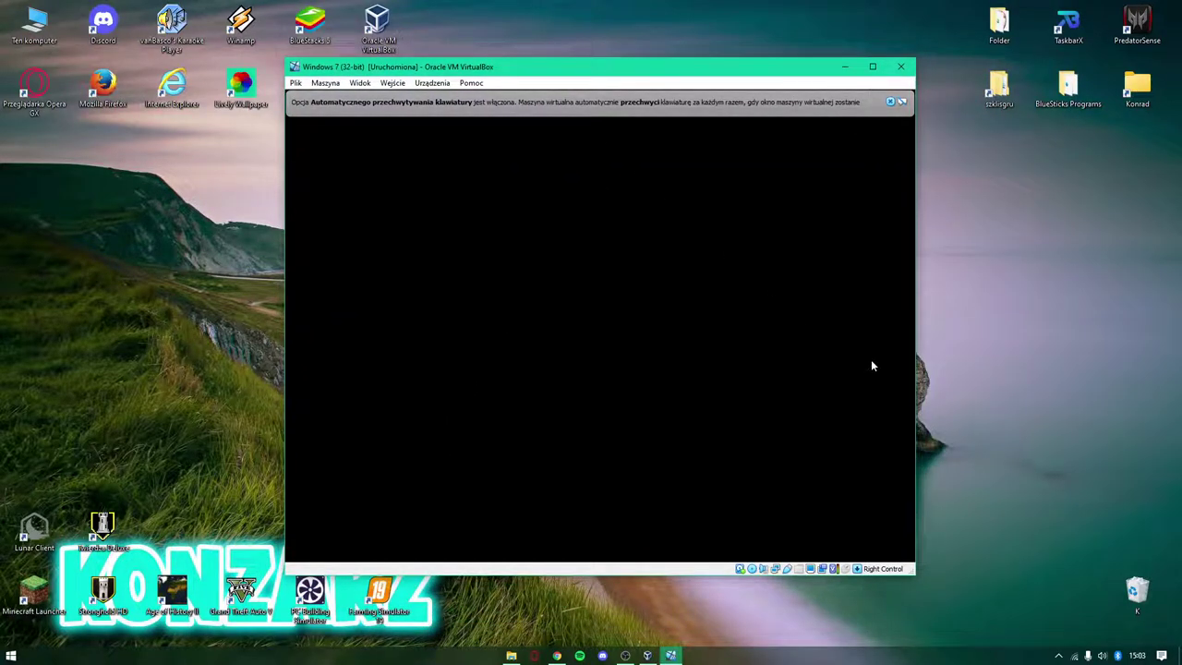
{"action": "left_click", "coordinate": [504, 319]}
{"action": "left_click", "coordinate": [573, 398]}
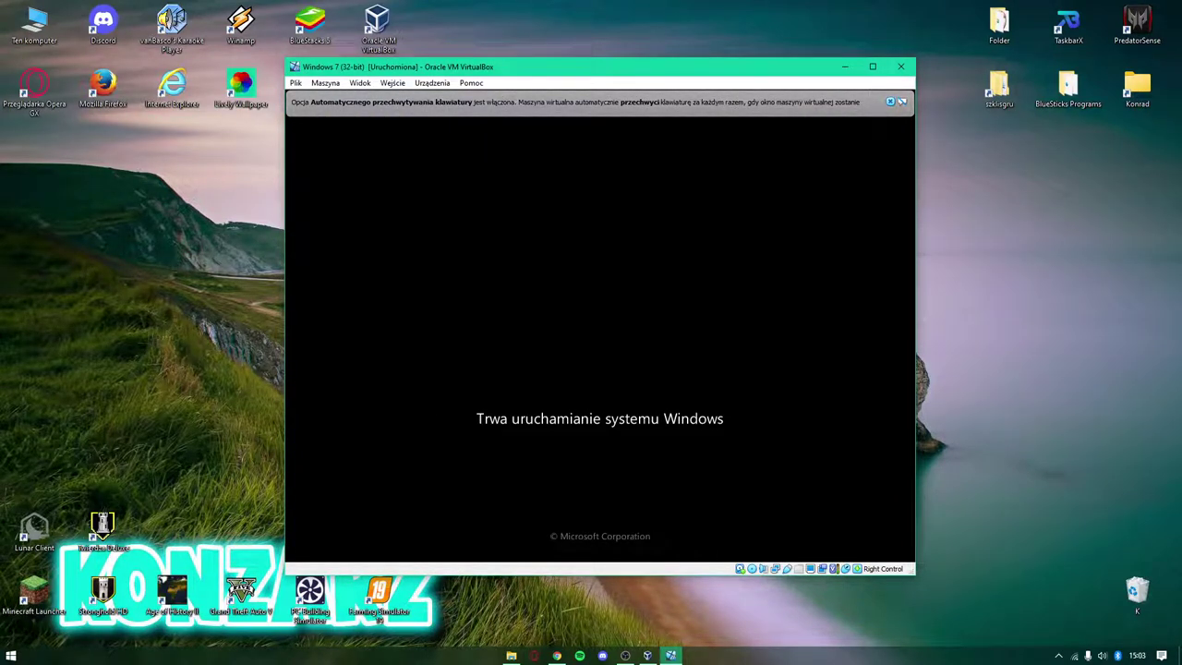
{"action": "key", "text": "Control_R+f"}
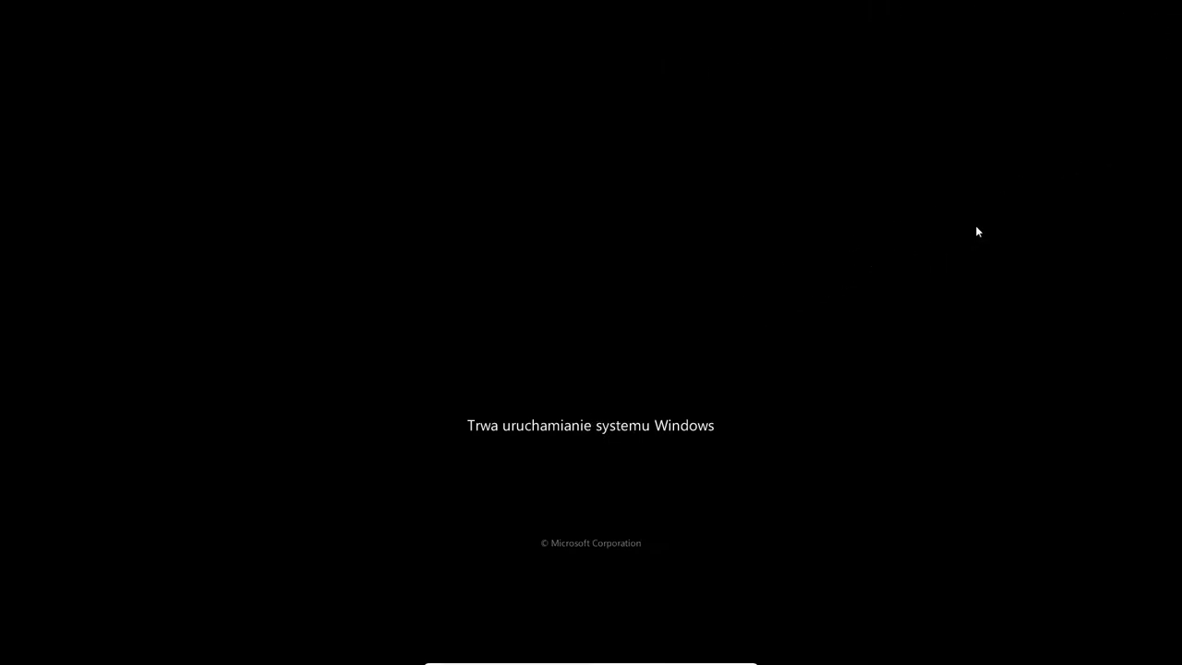
{"action": "left_click", "coordinate": [564, 385]}
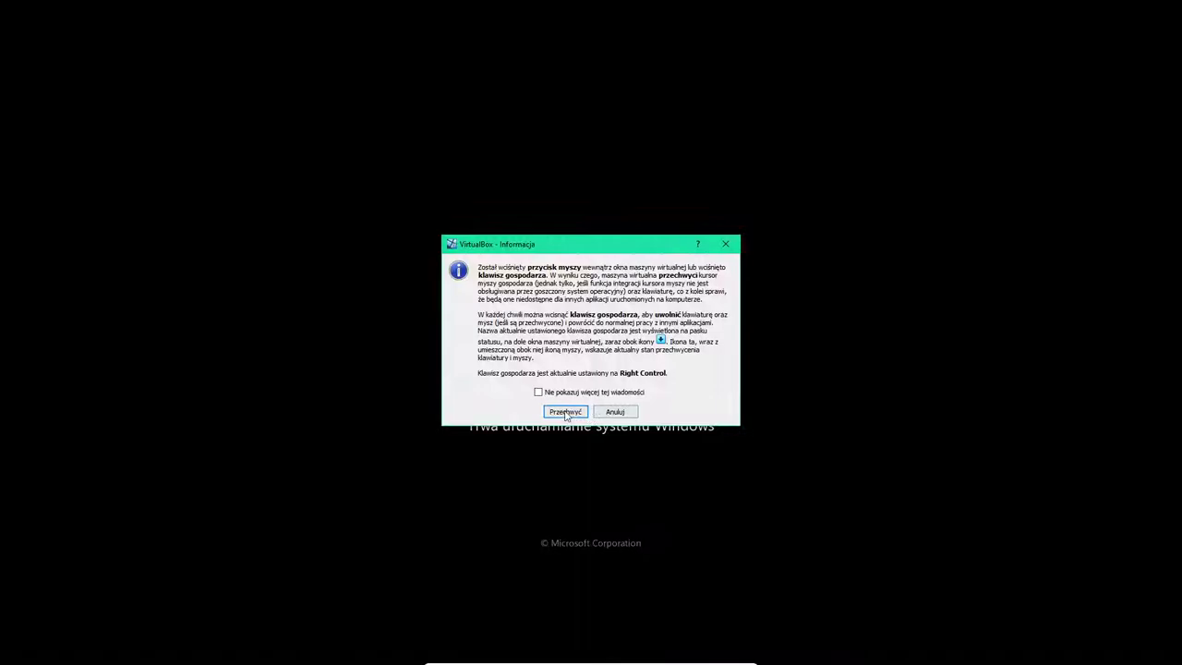
{"action": "left_click", "coordinate": [566, 415]}
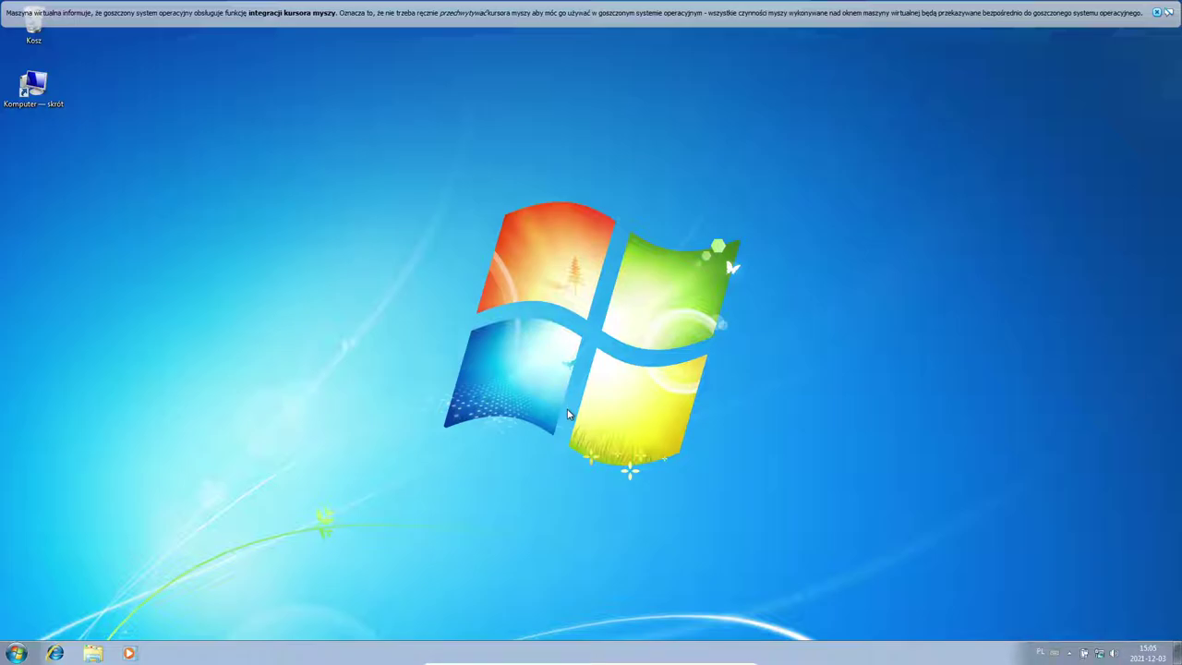
Try selecting the guest desktop's icons and dismiss the mouse integration message
{"action": "left_click_drag", "start_coordinate": [195, 273], "coordinate": [62, 100]}
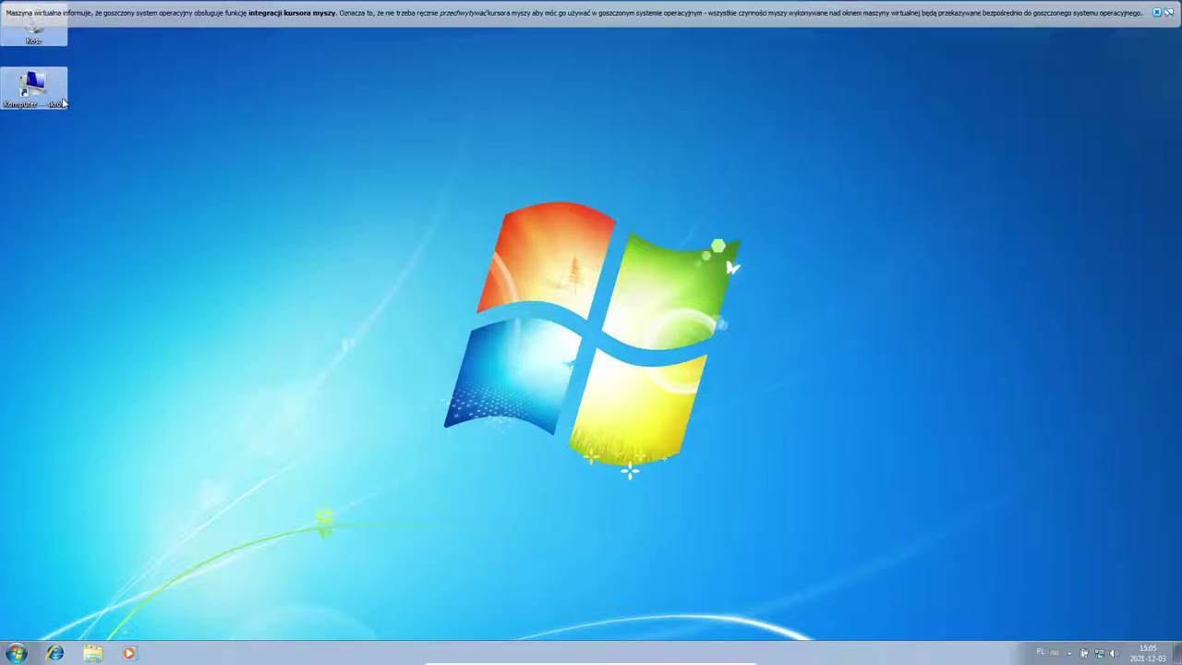
{"action": "left_click_drag", "start_coordinate": [90, 164], "coordinate": [28, 92]}
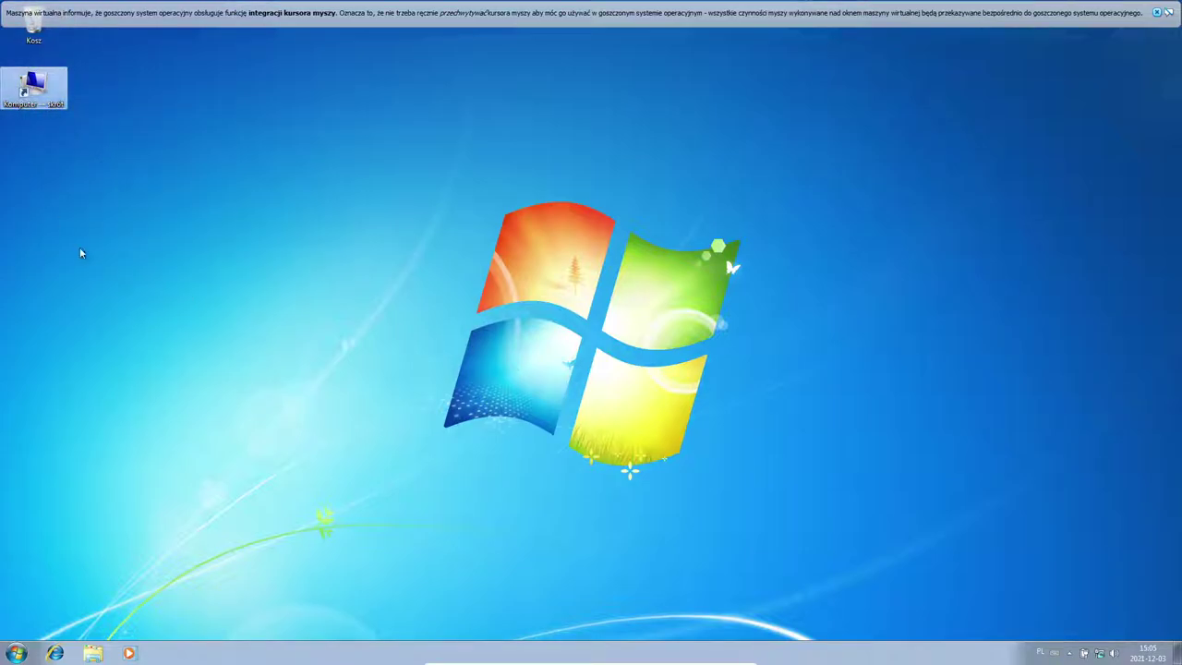
{"action": "left_click", "coordinate": [1156, 13]}
Move the Recycle Bin to the desktop's lower-right corner and delete the Komputer shortcut
{"action": "left_click_drag", "start_coordinate": [33, 23], "coordinate": [1085, 593]}
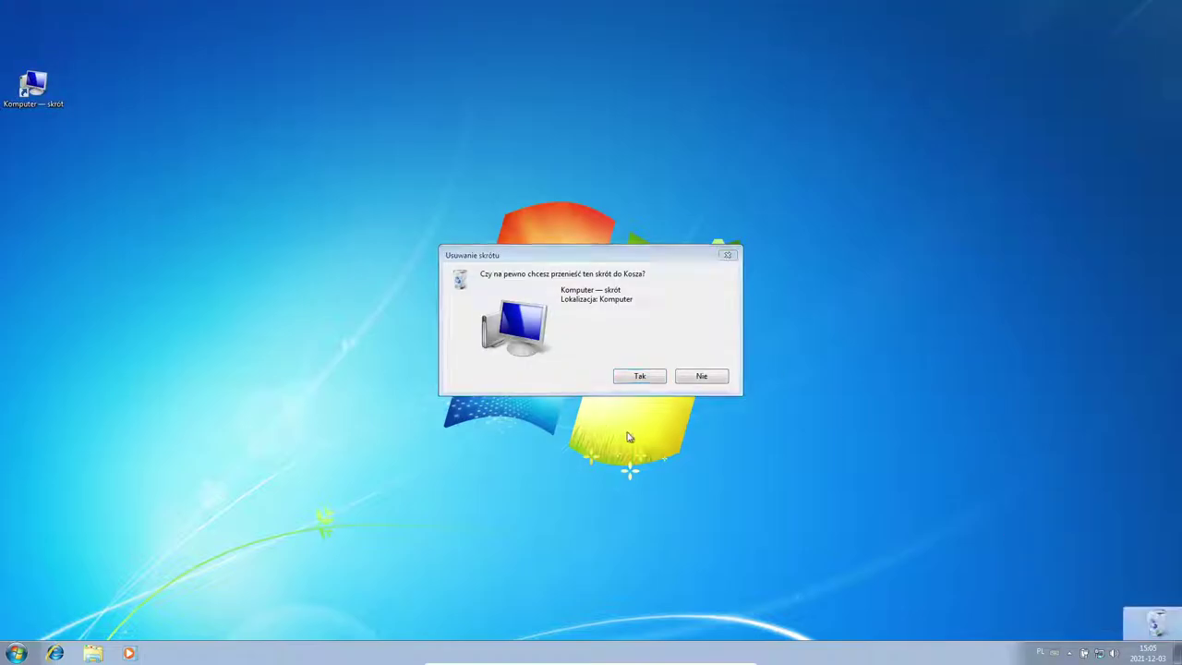
{"action": "key", "text": "Return"}
Turn on grid alignment of desktop icons (Wyrównaj ikony według siatki) and return the Recycle Bin to the desktop's lower-right corner
{"action": "left_click_drag", "start_coordinate": [1145, 605], "coordinate": [758, 494]}
{"action": "right_click", "coordinate": [626, 460]}
{"action": "mouse_move", "coordinate": [655, 466]}
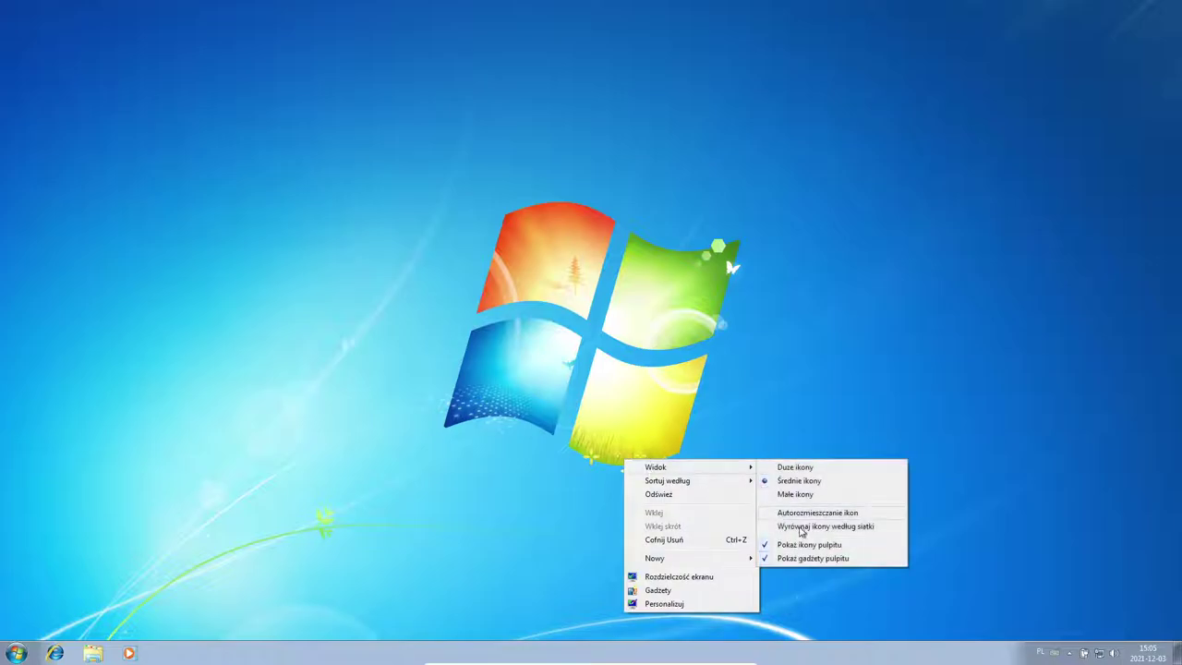
{"action": "left_click", "coordinate": [825, 526]}
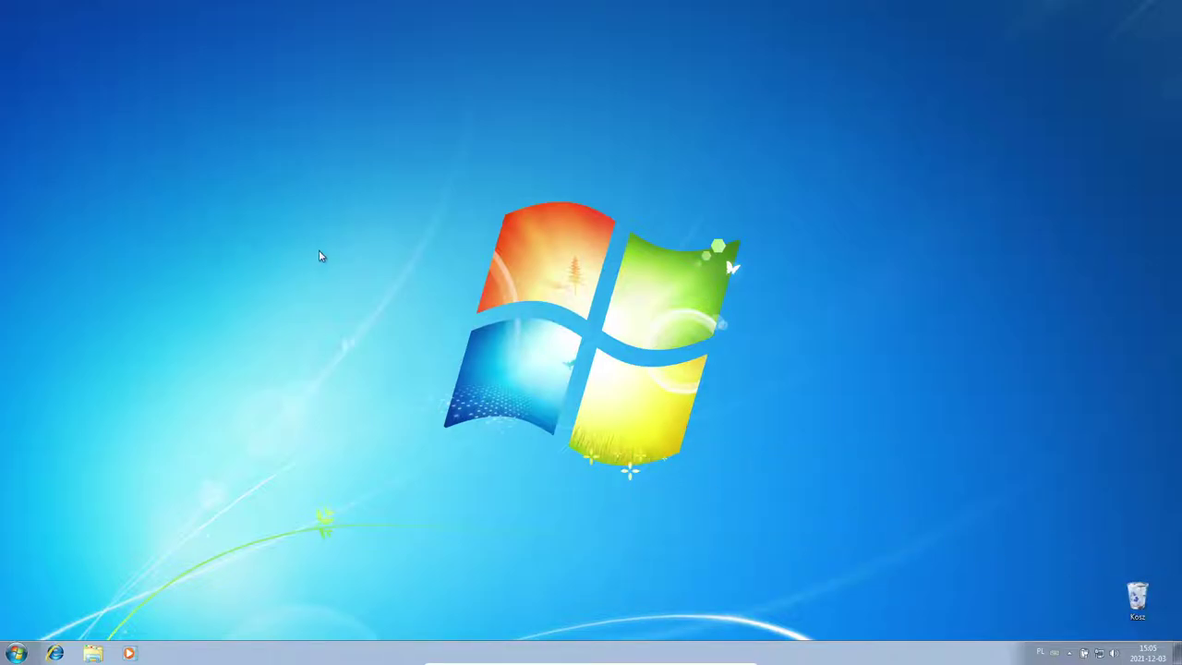
Apply the Windows 7 Aero theme to the guest desktop and close the Personalizacja window
{"action": "right_click", "coordinate": [319, 256]}
{"action": "key", "text": "Escape"}
{"action": "right_click", "coordinate": [487, 397]}
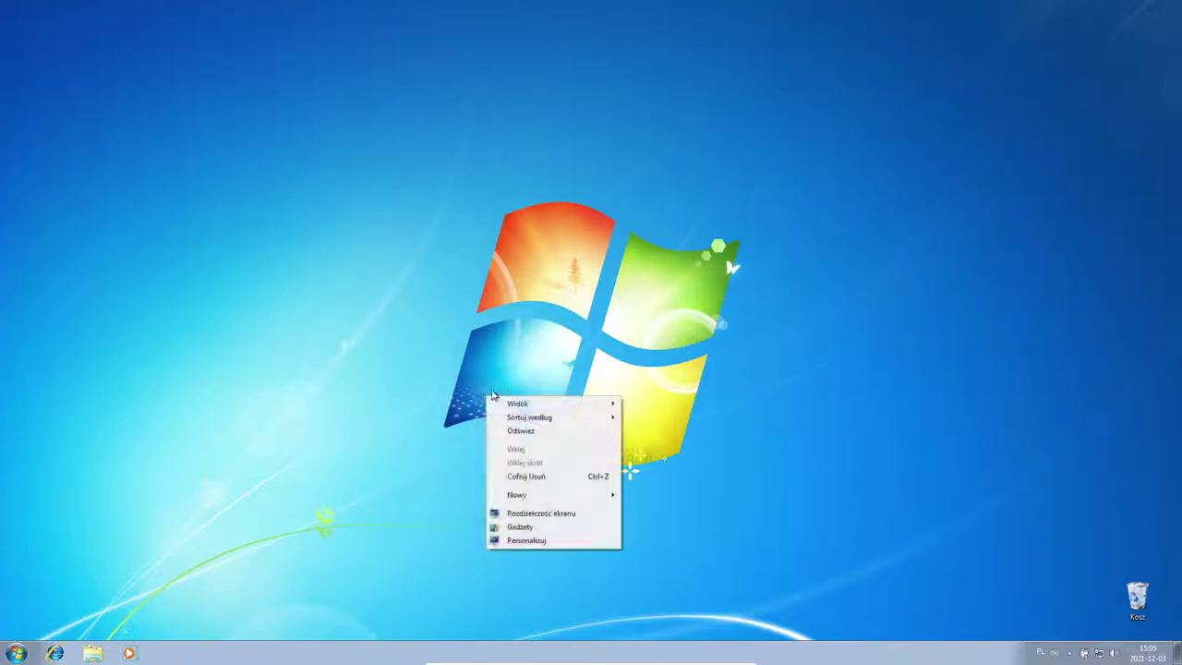
{"action": "left_click", "coordinate": [564, 511]}
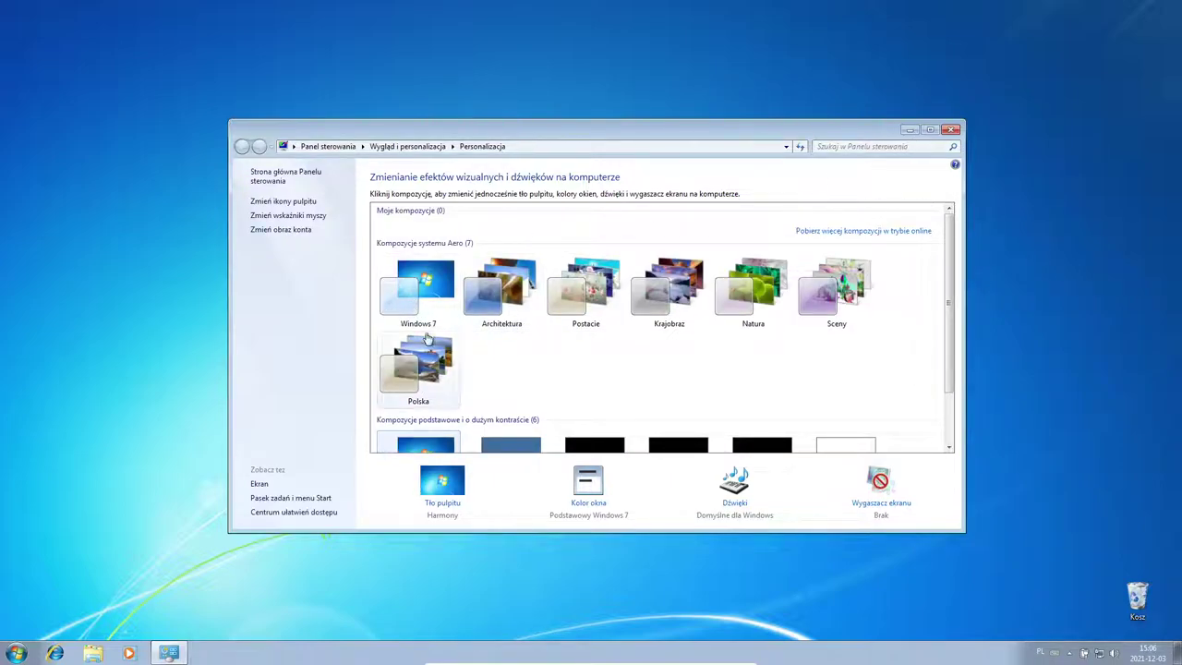
{"action": "left_click", "coordinate": [442, 286]}
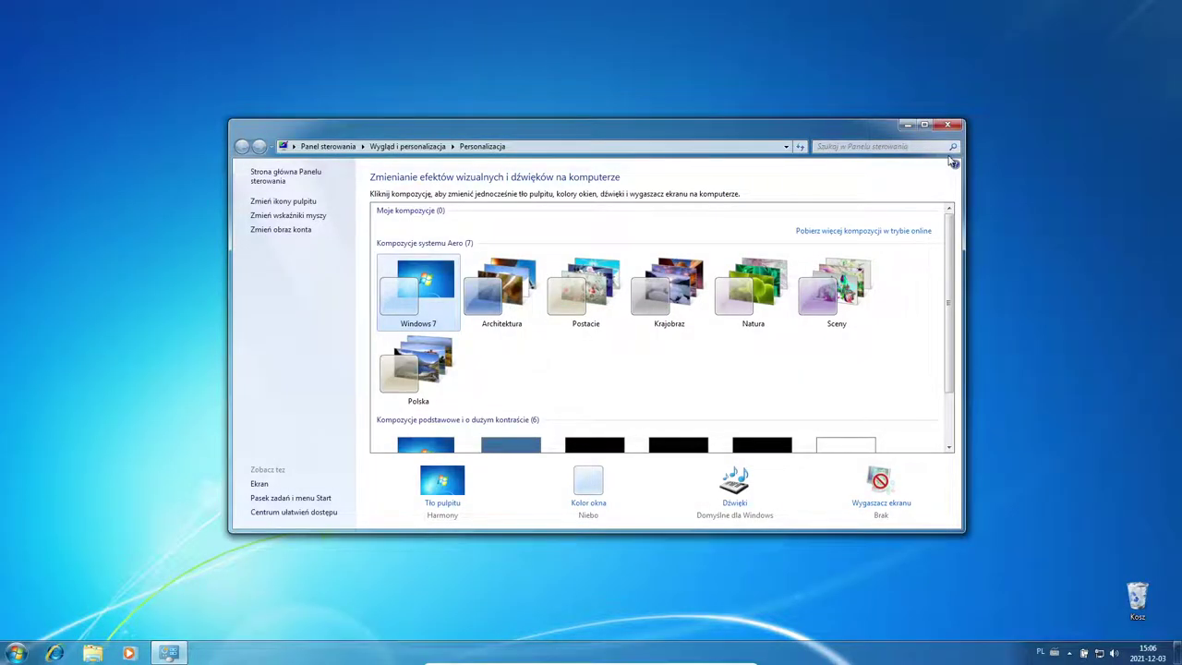
{"action": "left_click", "coordinate": [947, 125]}
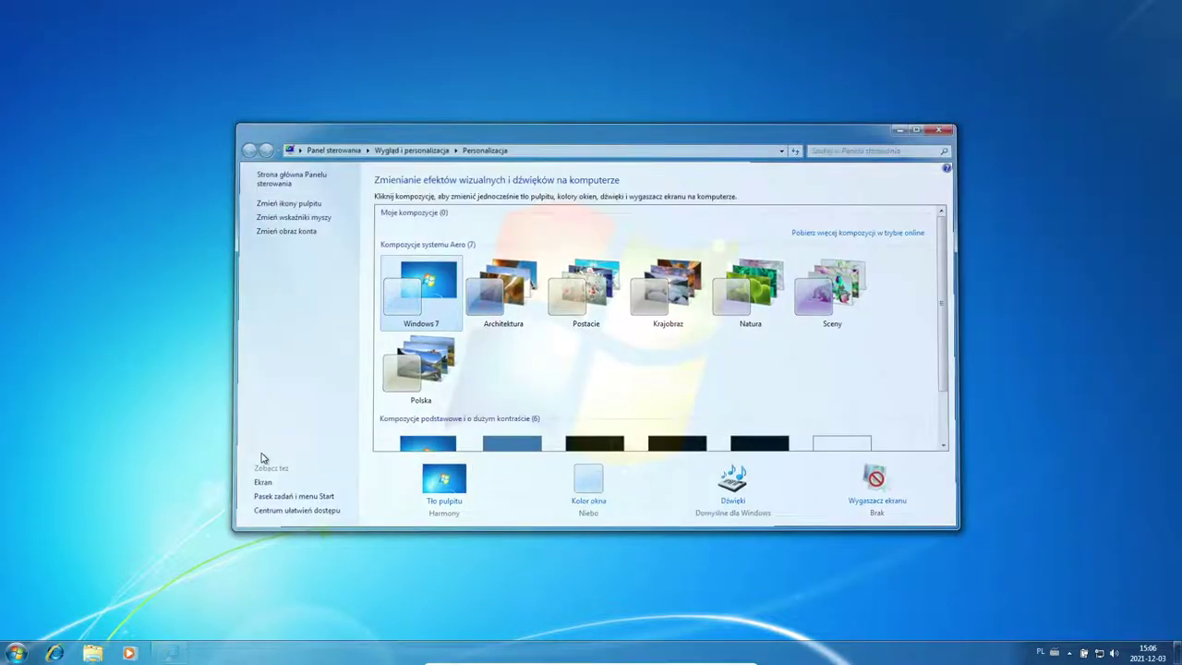
{"action": "left_click", "coordinate": [18, 653]}
{"action": "left_click", "coordinate": [17, 653]}
{"action": "left_click", "coordinate": [17, 653]}
{"action": "left_click", "coordinate": [18, 653]}
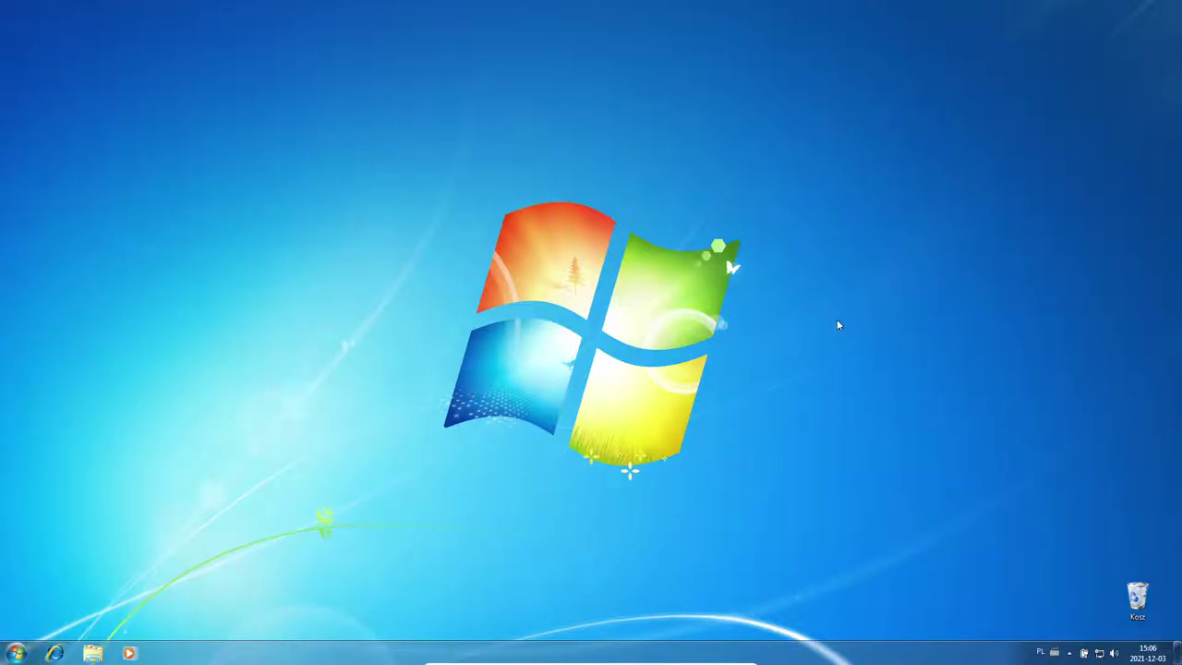
Empty the Recycle Bin (Kosz) and close its window
{"action": "double_click", "coordinate": [1120, 586]}
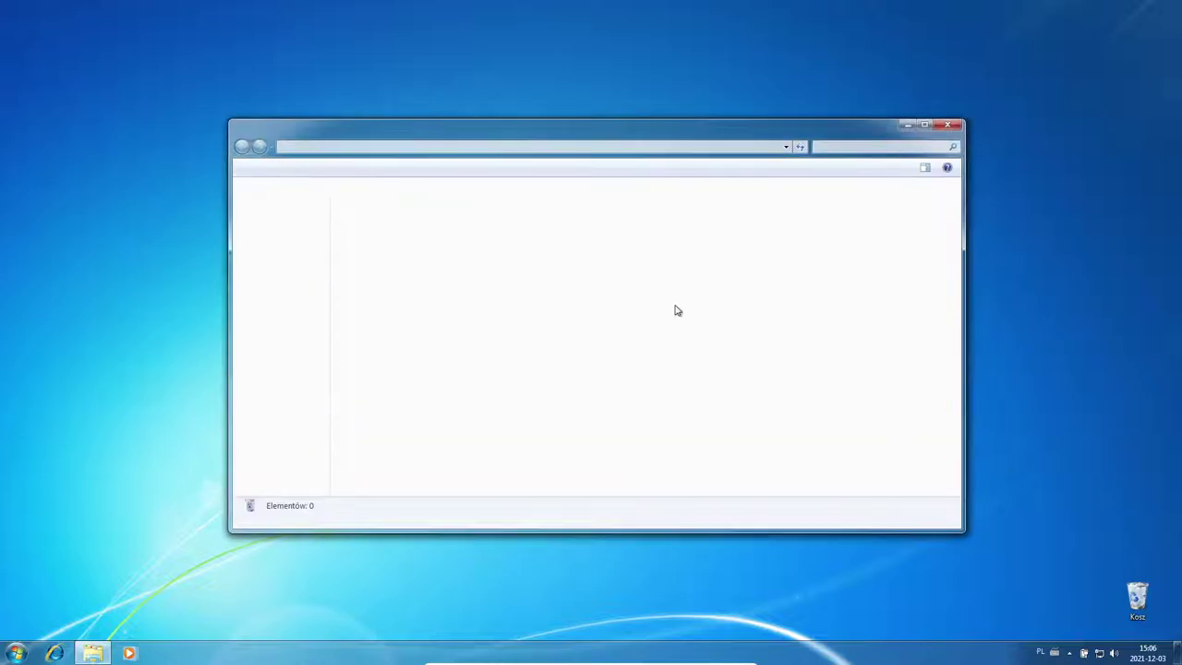
{"action": "left_click_drag", "start_coordinate": [629, 350], "coordinate": [351, 164]}
{"action": "left_click", "coordinate": [350, 167]}
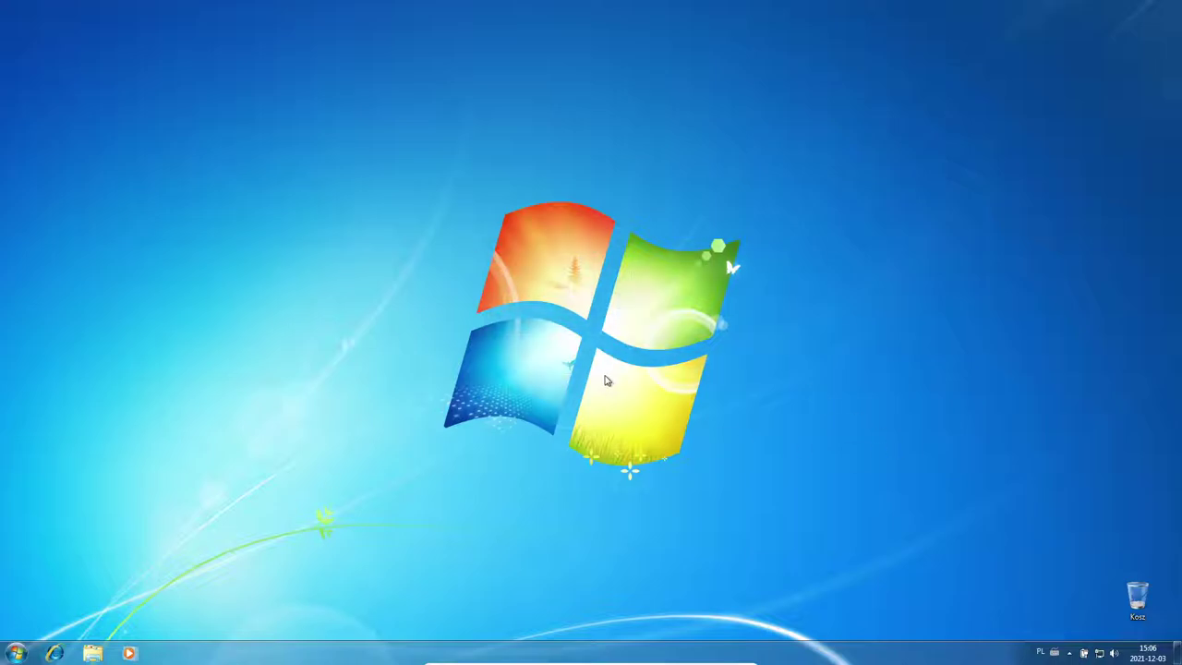
Open the Komputer window and shift it slightly on the desktop
{"action": "left_click", "coordinate": [20, 653]}
{"action": "left_click", "coordinate": [221, 493]}
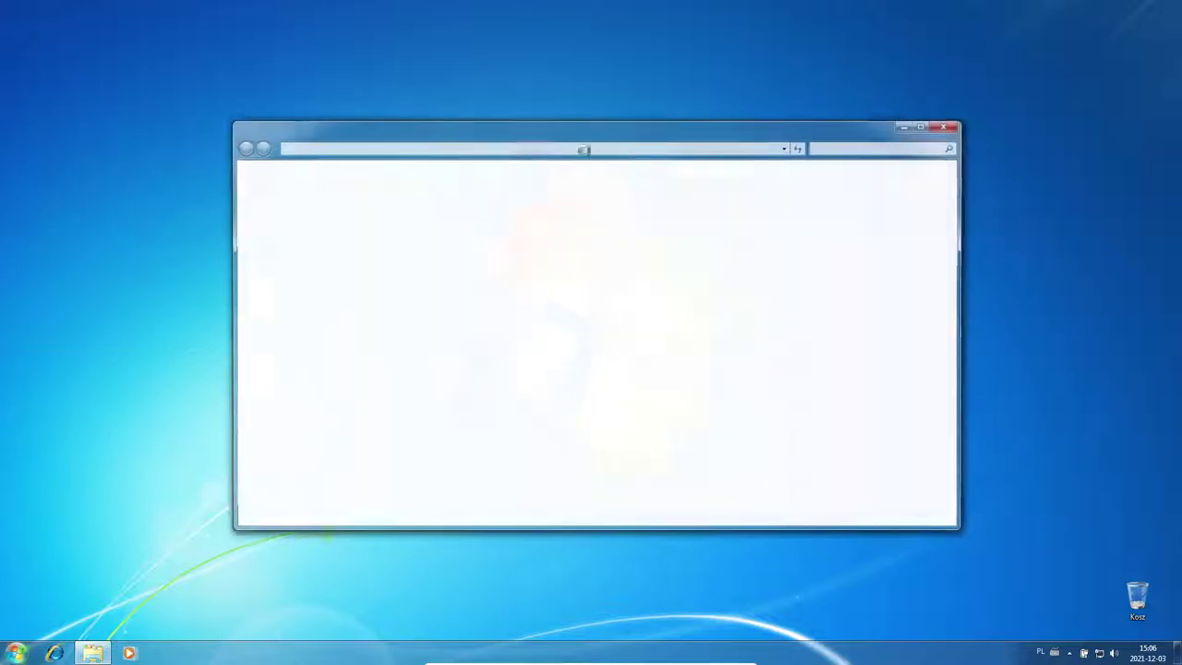
{"action": "left_click_drag", "start_coordinate": [559, 127], "coordinate": [544, 132]}
Rename the local disk C: as OS Win7, granting administrator permission, and close the Komputer window
{"action": "right_click", "coordinate": [410, 198]}
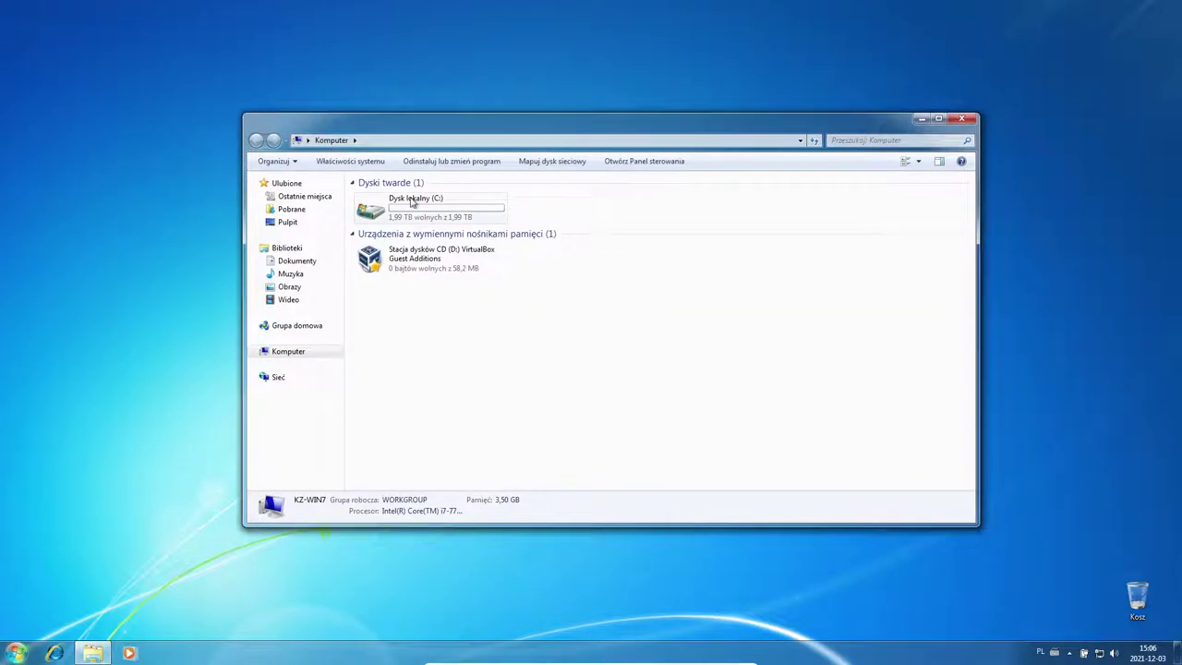
{"action": "left_click", "coordinate": [453, 321]}
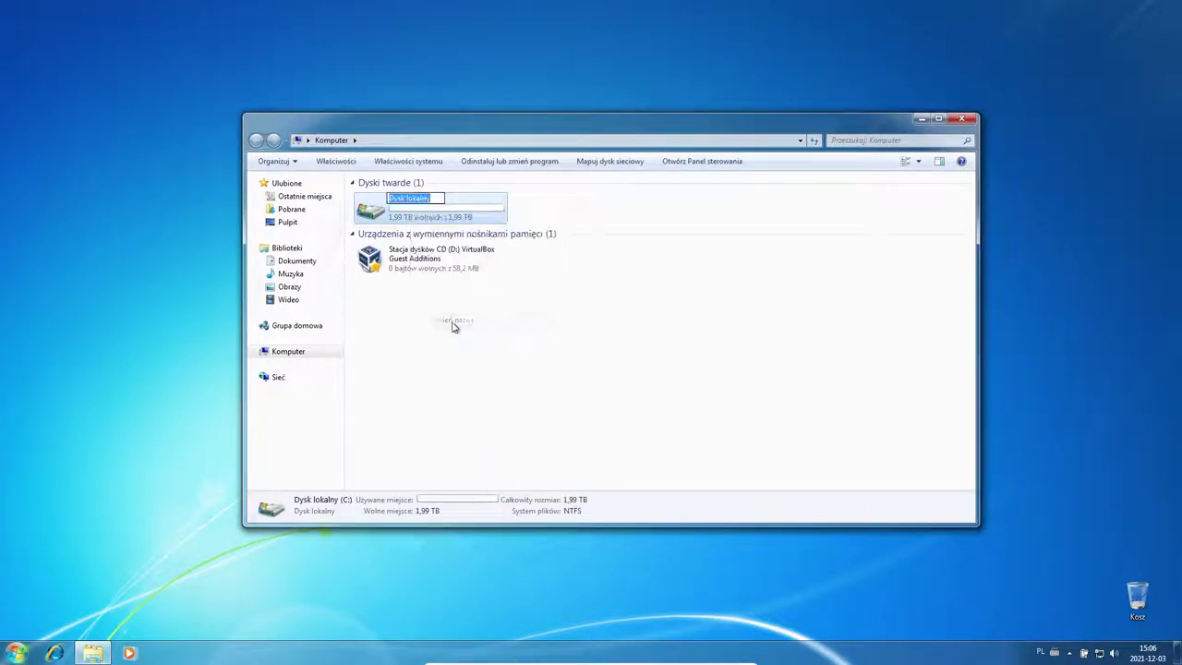
{"action": "type", "text": "D"}
{"action": "key", "text": "BackSpace"}
{"action": "type", "text": "OS"}
{"action": "key", "text": "BackSpace"}
{"action": "key", "text": "BackSpace"}
{"action": "type", "text": "OS Win8"}
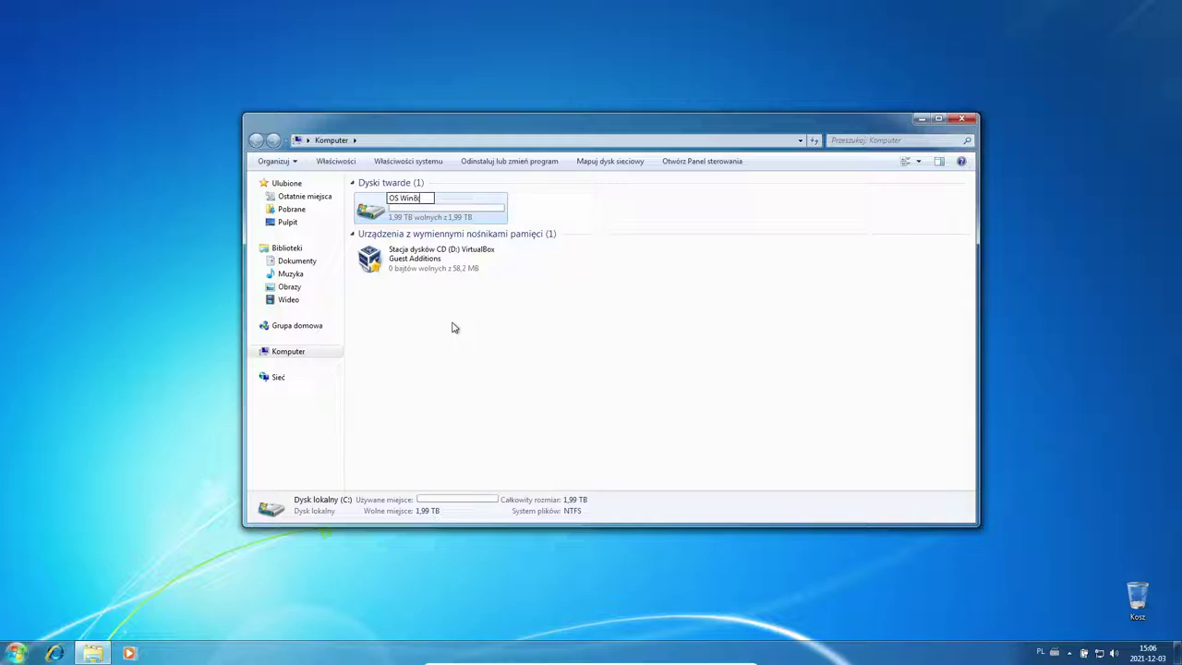
{"action": "type", "text": "&"}
{"action": "key", "text": "BackSpace"}
{"action": "key", "text": "BackSpace"}
{"action": "type", "text": "8&"}
{"action": "key", "text": "BackSpace"}
{"action": "key", "text": "BackSpace"}
{"action": "type", "text": "7"}
{"action": "key", "text": "Return"}
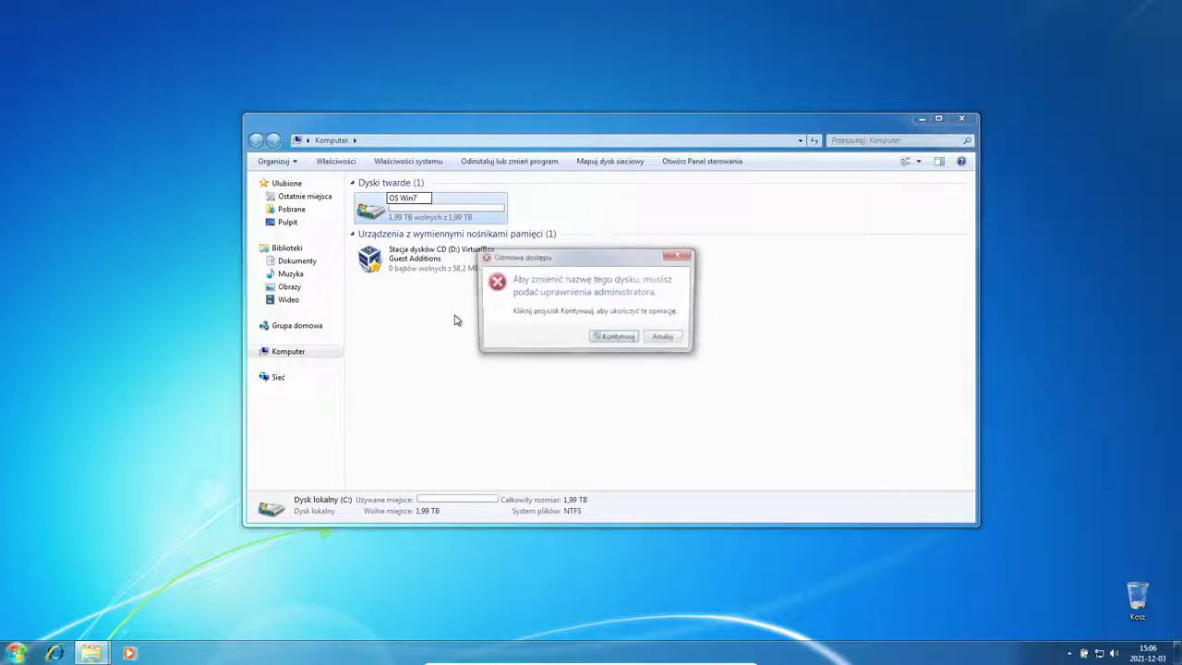
{"action": "left_click", "coordinate": [617, 339]}
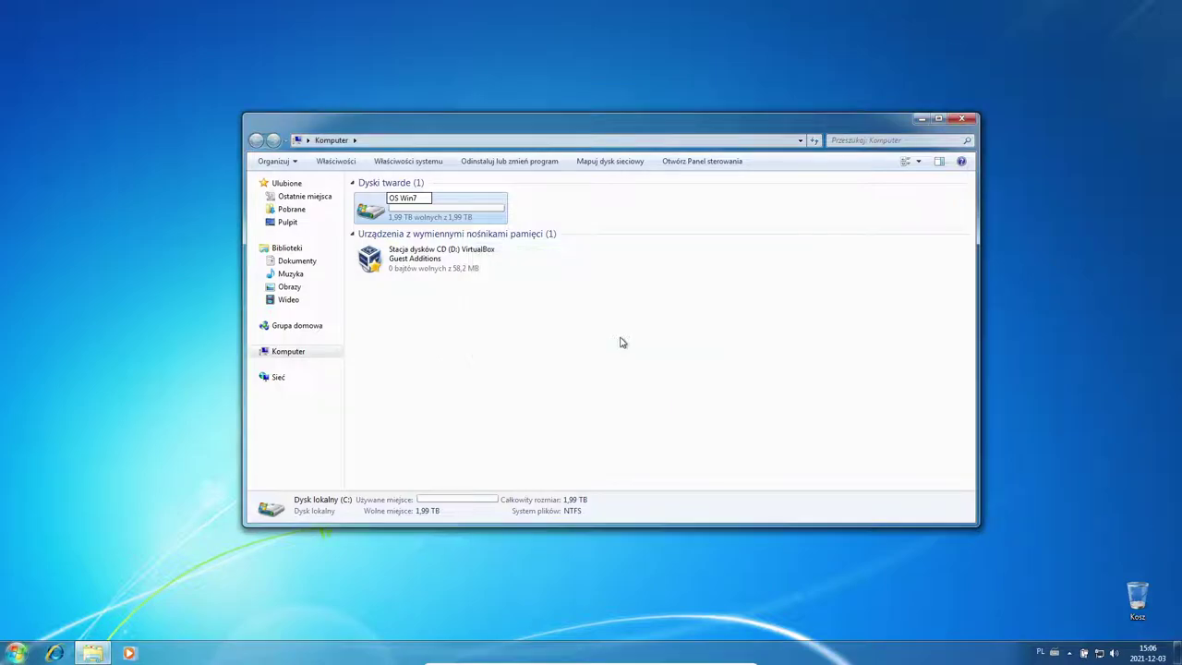
{"action": "left_click", "coordinate": [565, 358]}
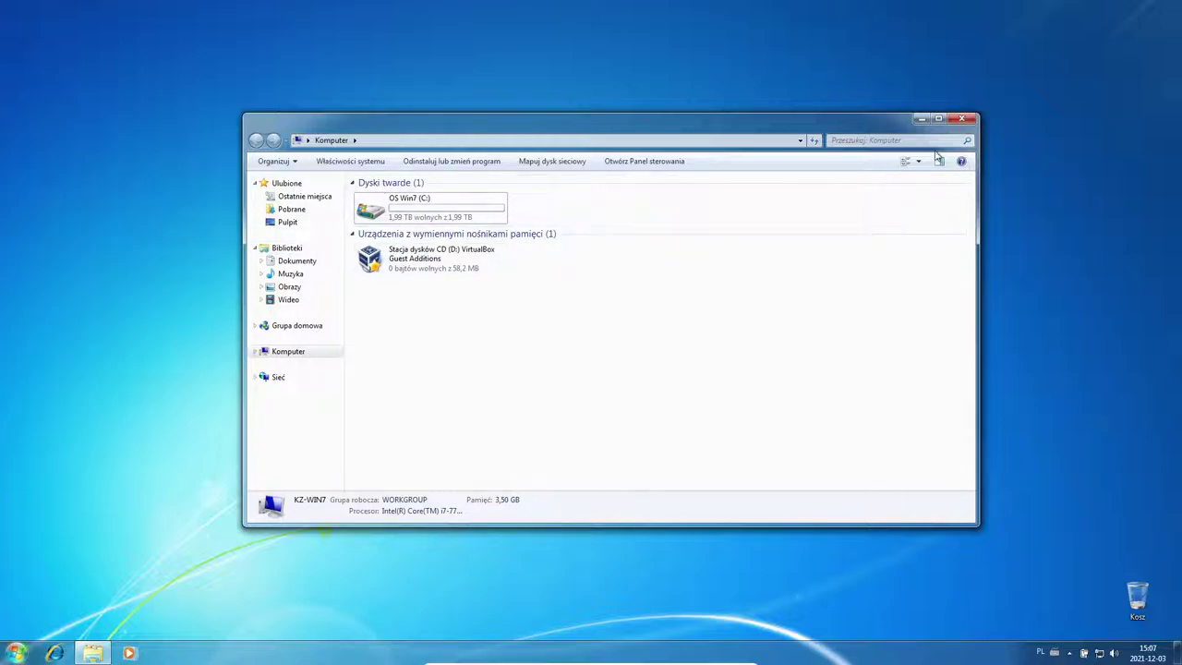
{"action": "left_click", "coordinate": [962, 120]}
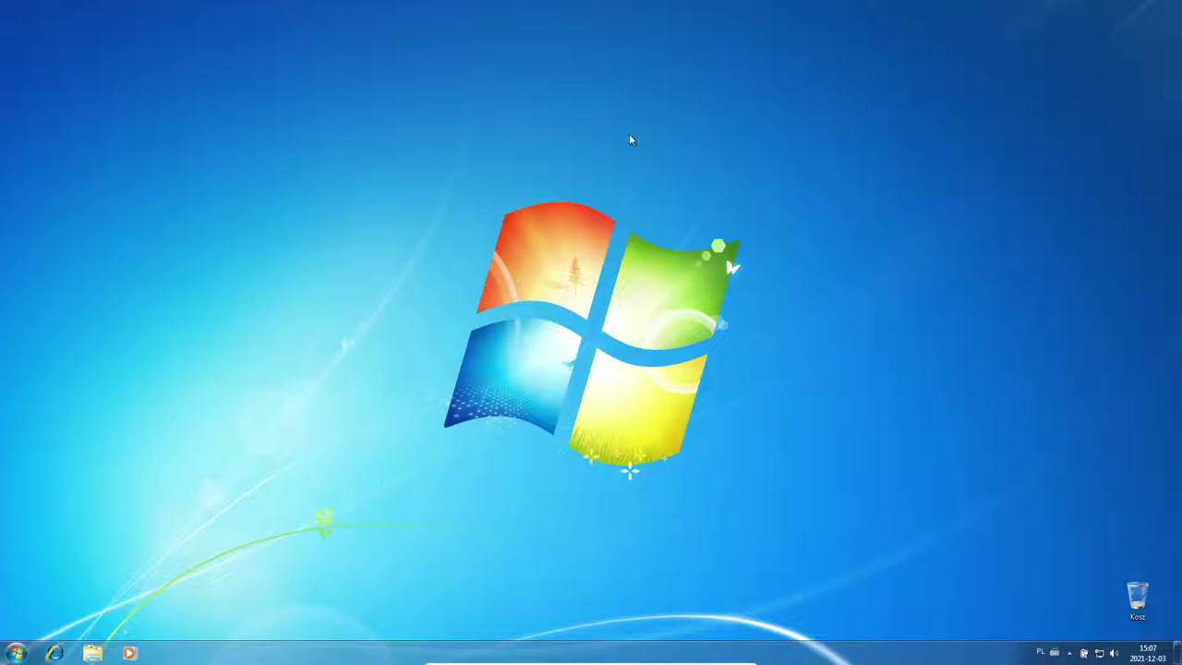
Leave full-screen mode, then enlarge and reposition the virtual machine window on the host desktop
{"action": "right_click", "coordinate": [408, 373]}
{"action": "left_click", "coordinate": [305, 386]}
{"action": "key", "text": "ctrl+f"}
{"action": "left_click_drag", "start_coordinate": [469, 66], "coordinate": [519, 58]}
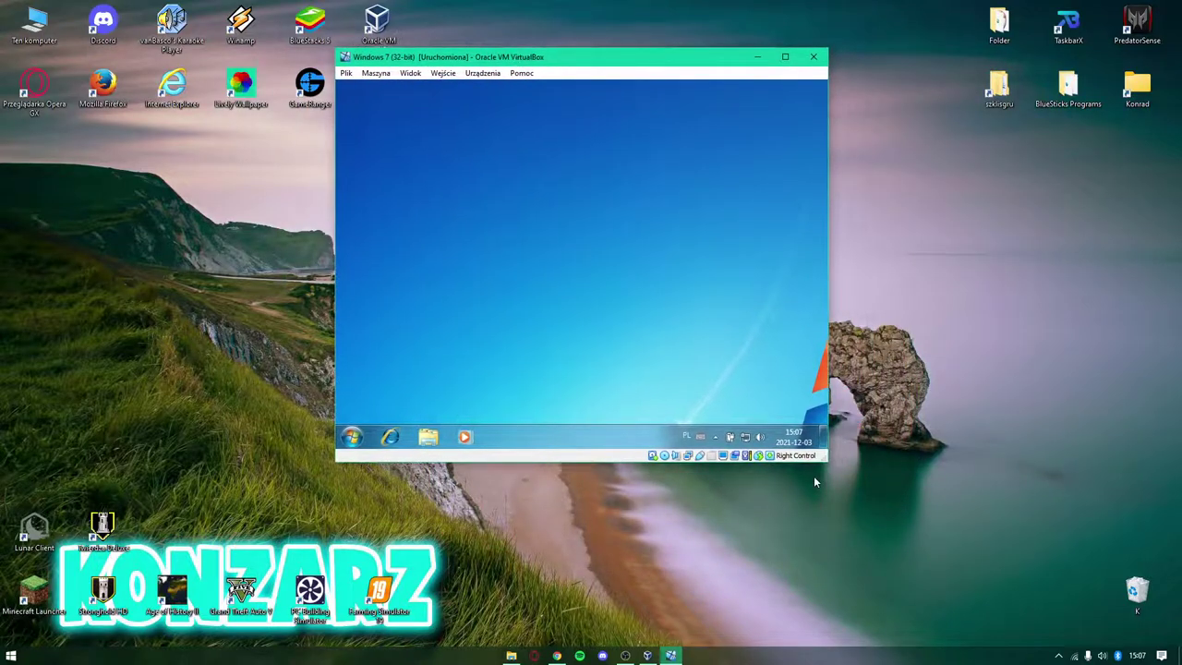
{"action": "left_click_drag", "start_coordinate": [829, 465], "coordinate": [1088, 637]}
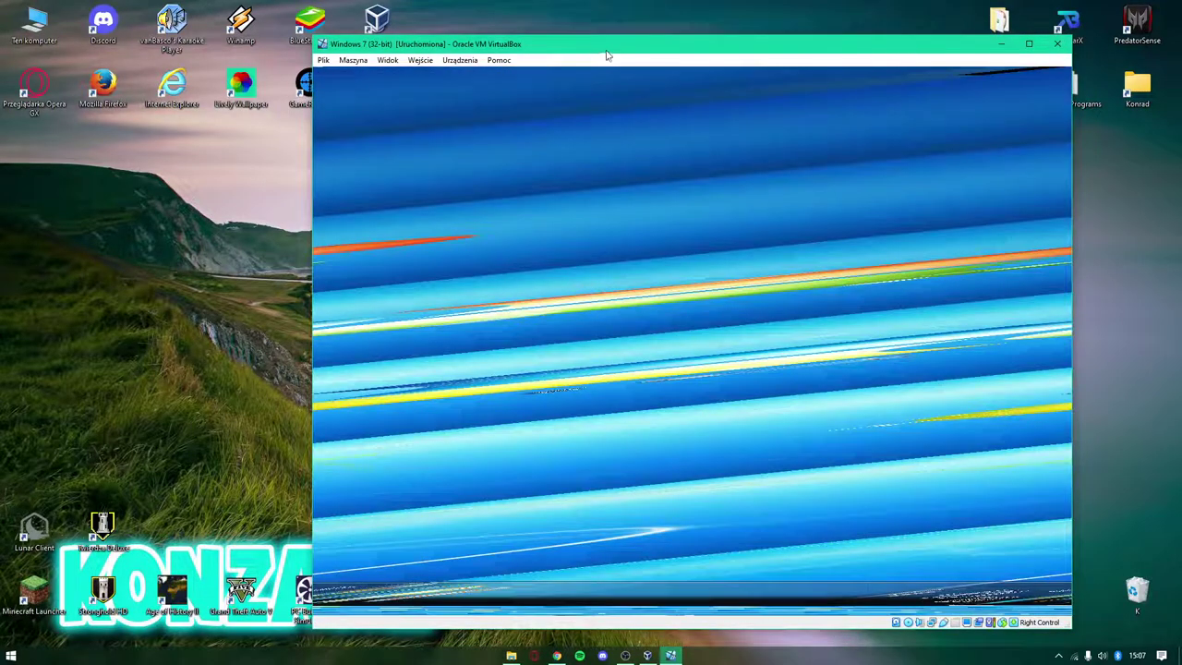
{"action": "left_click_drag", "start_coordinate": [606, 55], "coordinate": [590, 32]}
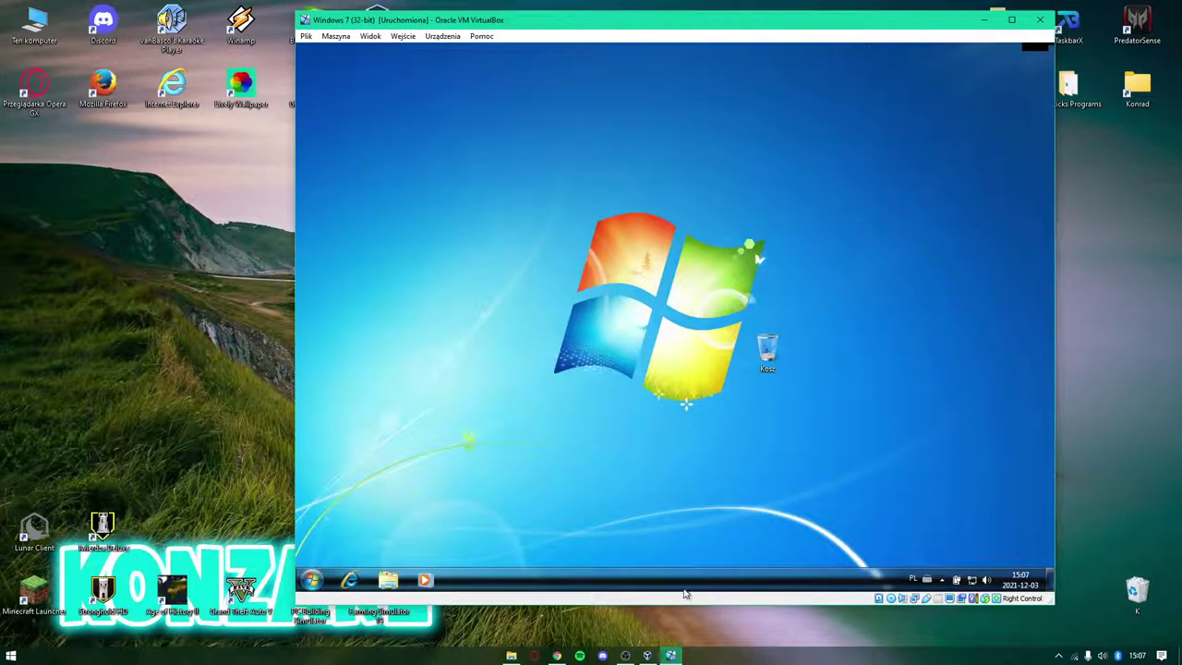
{"action": "left_click_drag", "start_coordinate": [616, 26], "coordinate": [711, 22]}
{"action": "left_click", "coordinate": [407, 574]}
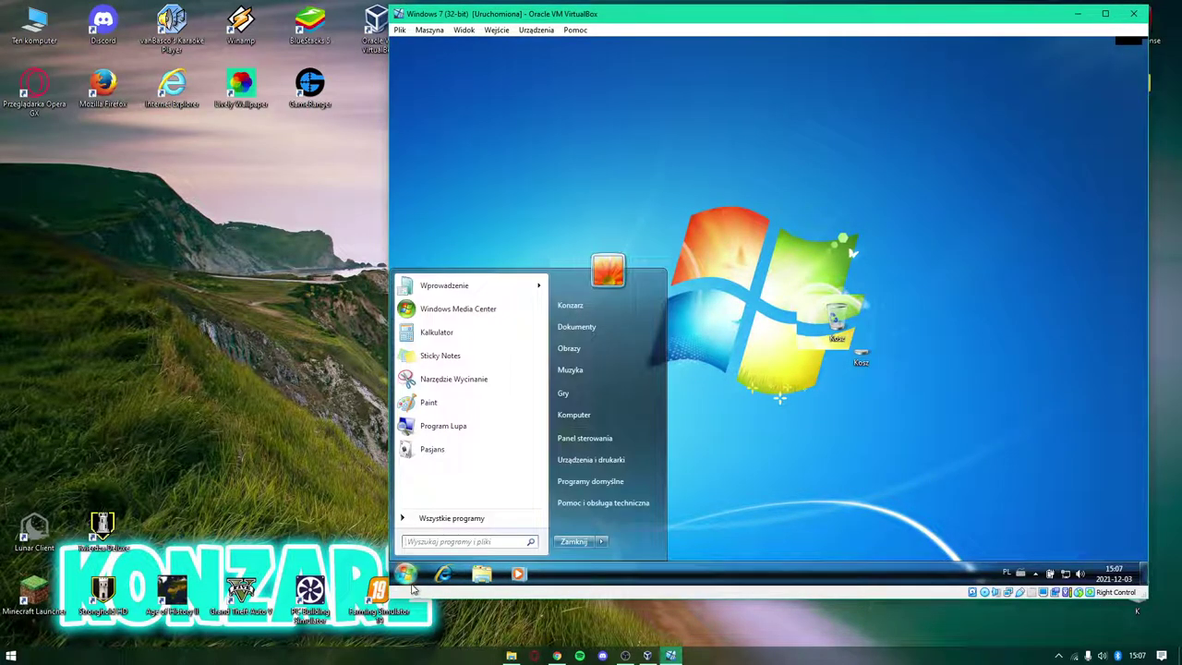
{"action": "left_click", "coordinate": [407, 575]}
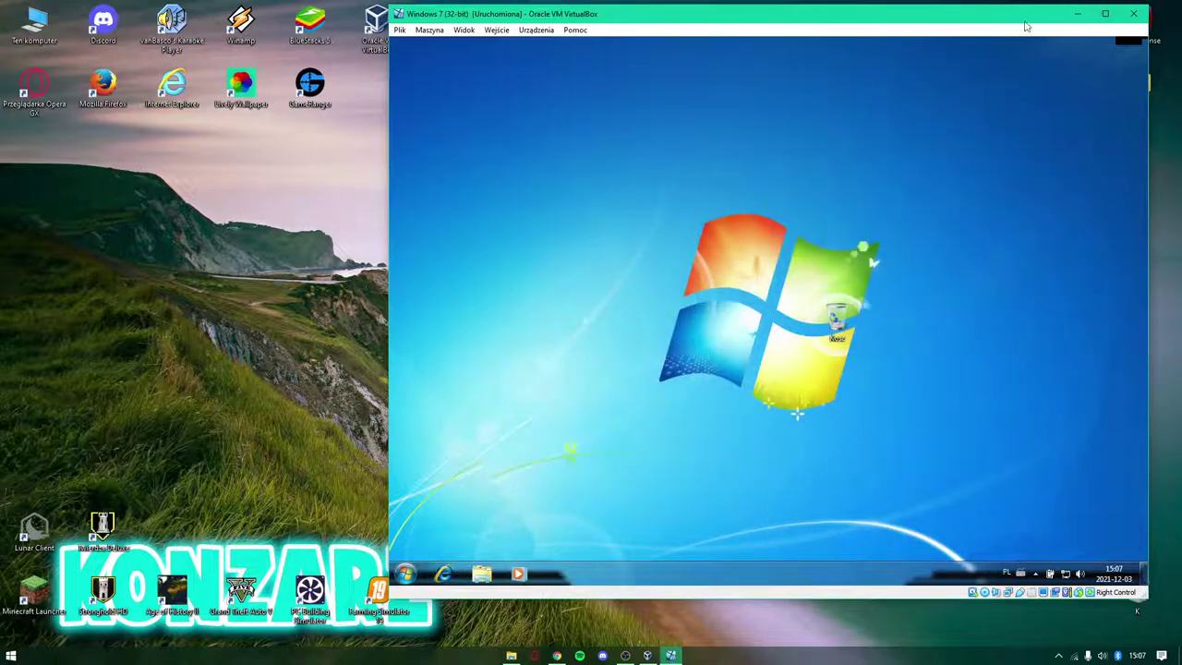
Return the virtual machine to full-screen mode and move the Recycle Bin back to the guest desktop's lower-right corner
{"action": "left_click_drag", "start_coordinate": [695, 7], "coordinate": [440, 6]}
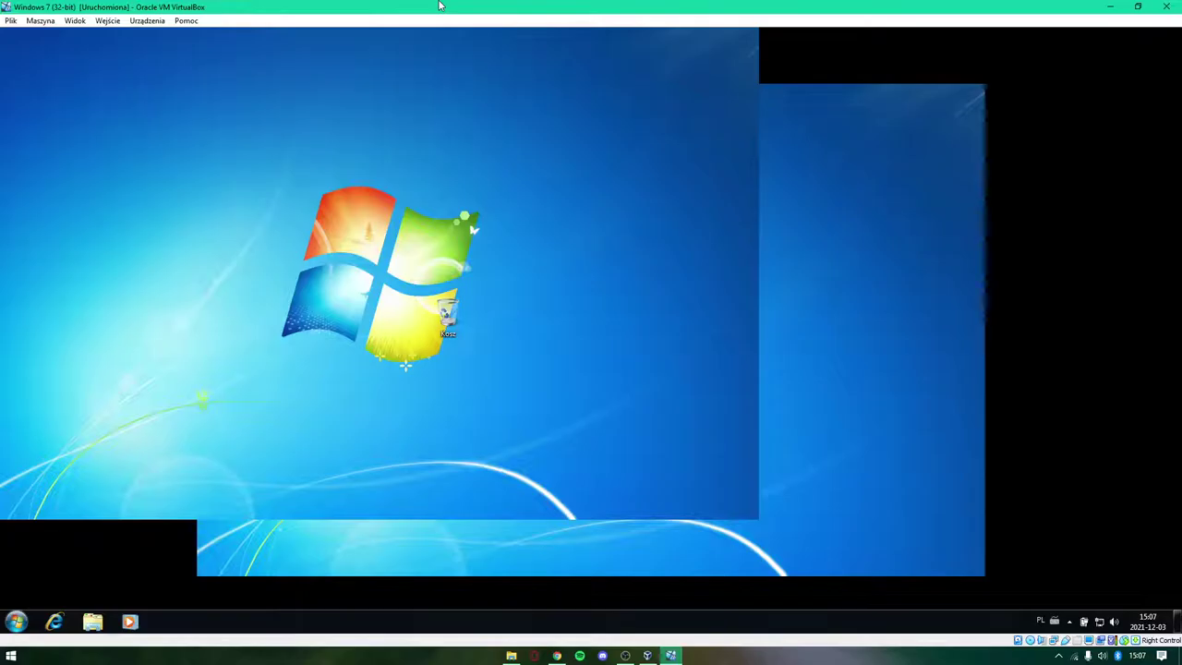
{"action": "key", "text": "Control_R+f"}
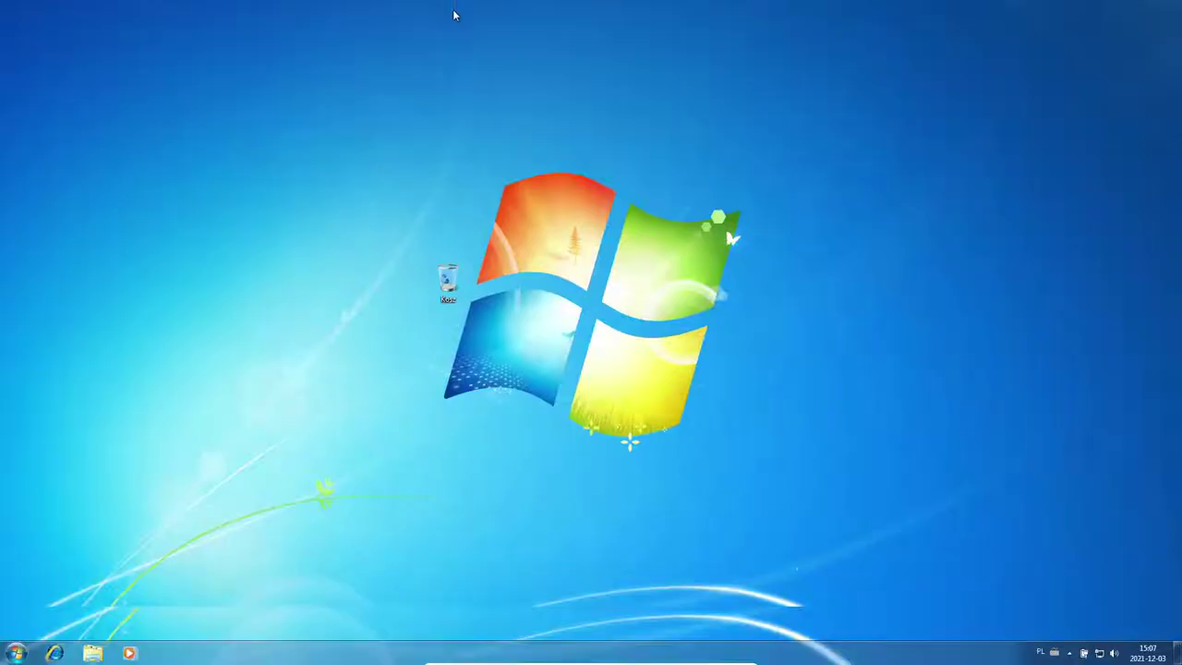
{"action": "left_click_drag", "start_coordinate": [431, 274], "coordinate": [282, 166]}
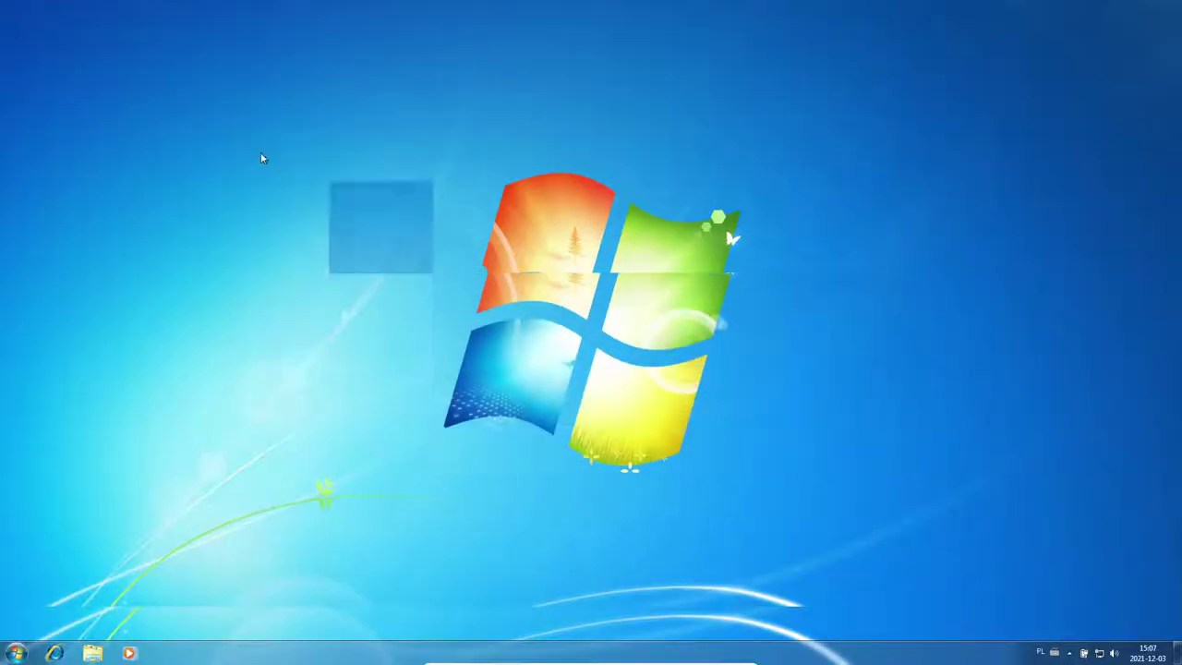
{"action": "left_click_drag", "start_coordinate": [587, 420], "coordinate": [470, 216]}
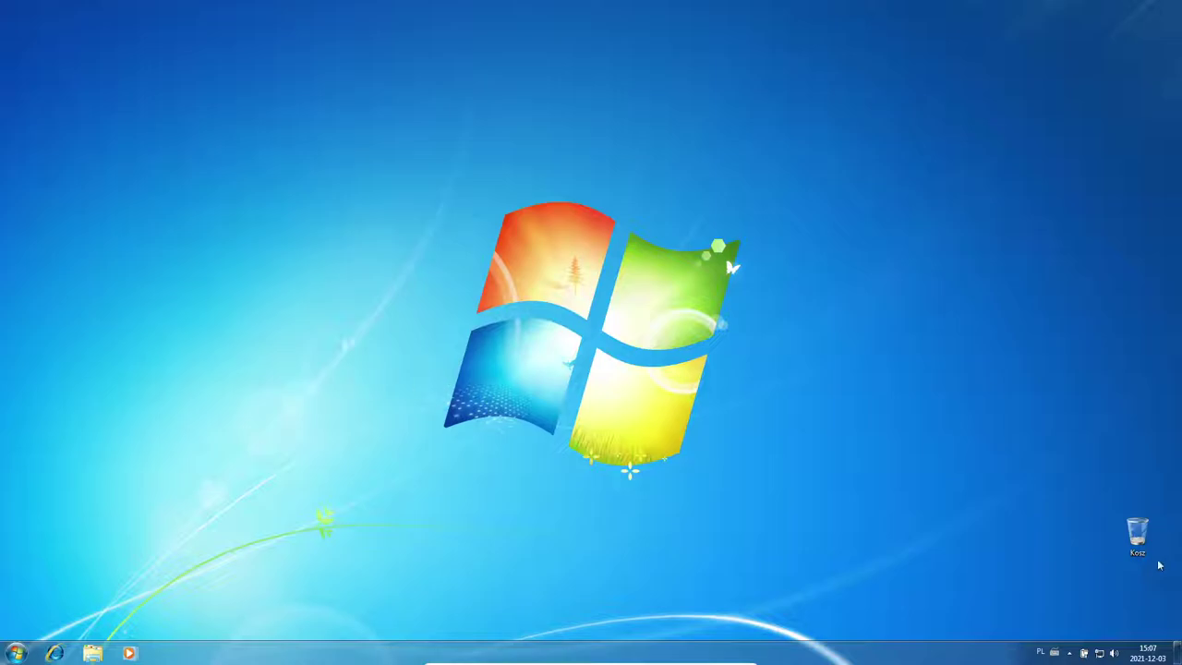
{"action": "left_click_drag", "start_coordinate": [1137, 534], "coordinate": [1137, 598]}
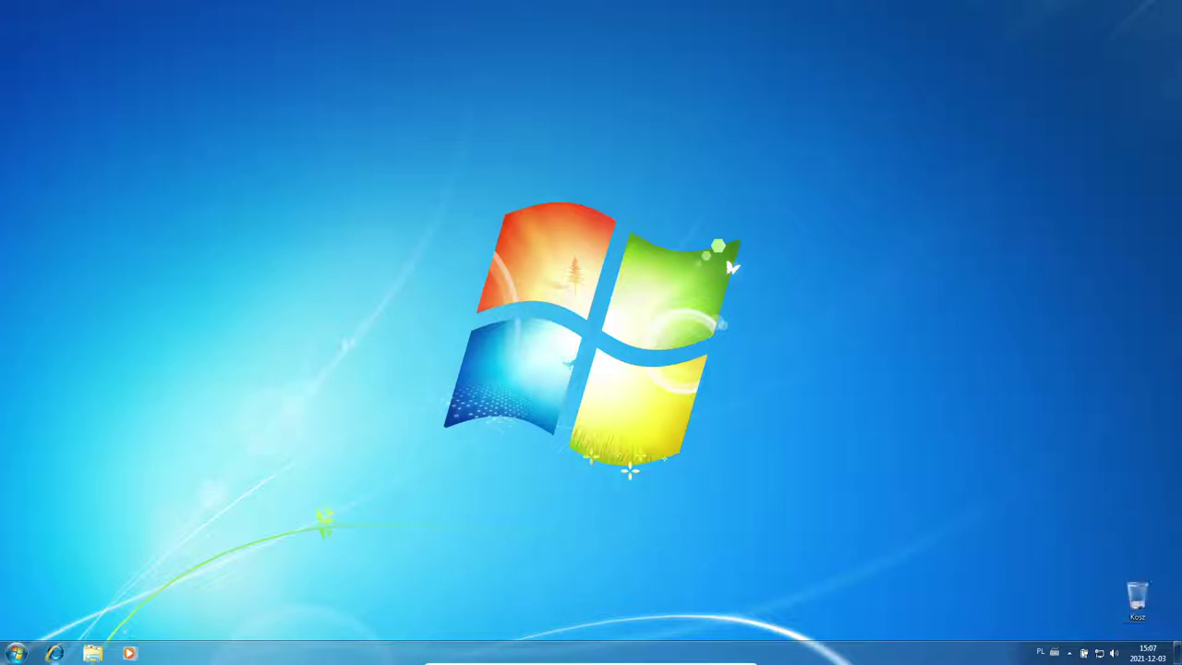
Check the listed drives in the Komputer window and close it
{"action": "left_click", "coordinate": [16, 654]}
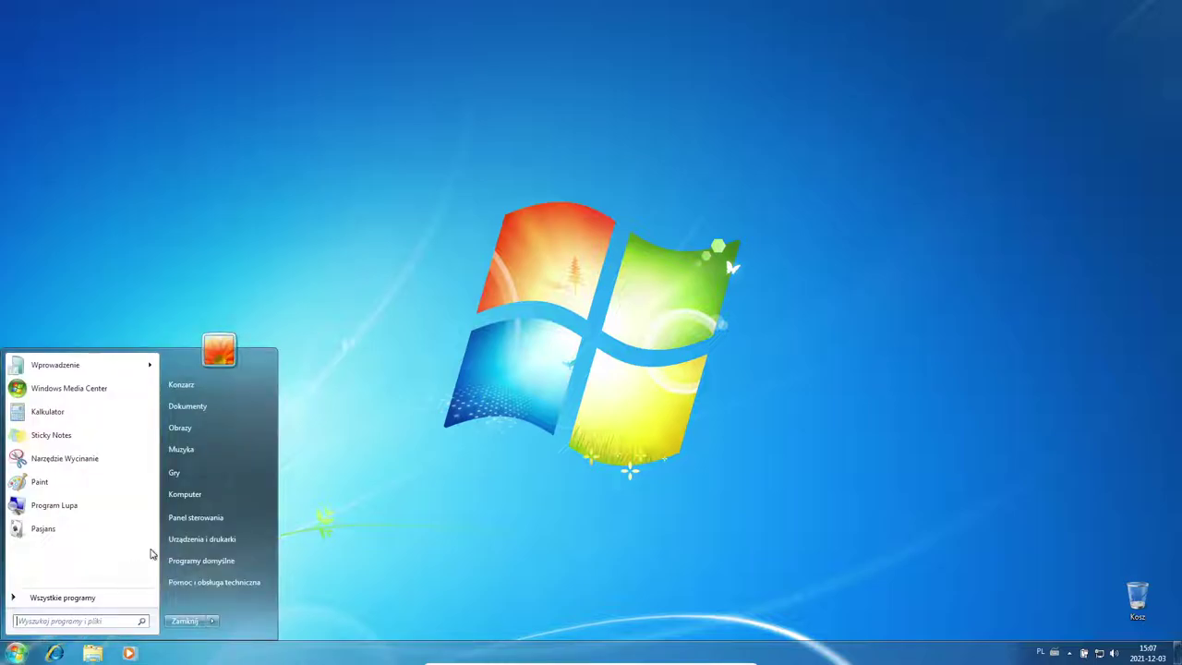
{"action": "left_click", "coordinate": [225, 501]}
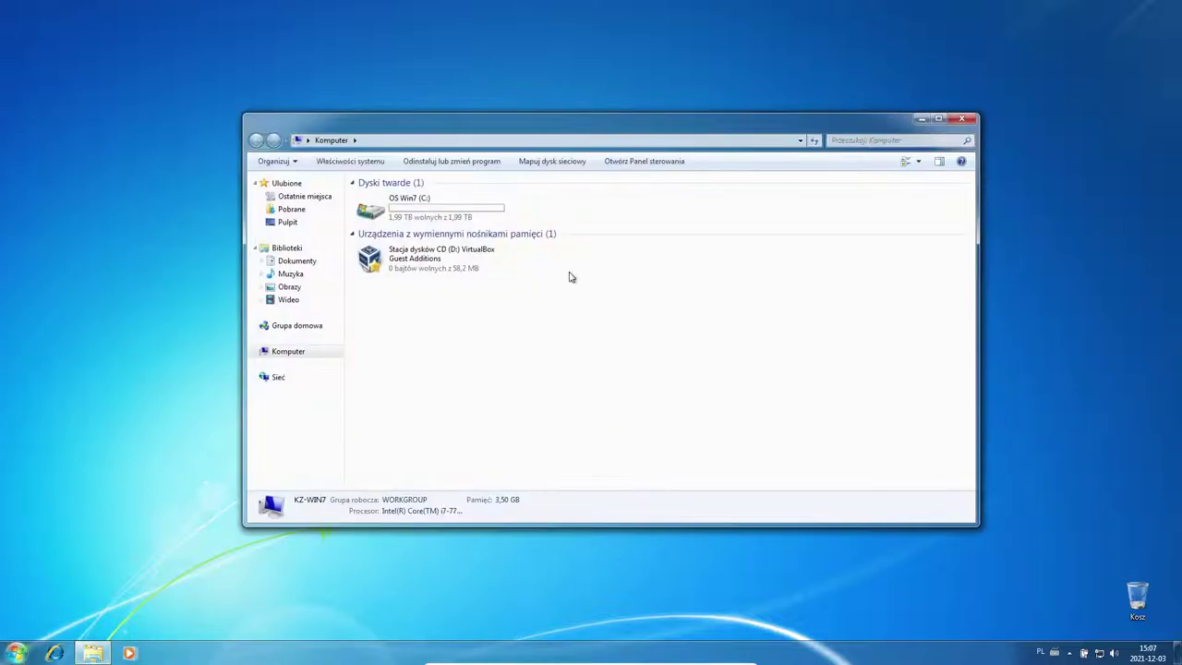
{"action": "left_click", "coordinate": [967, 121]}
Enable the Komputer, Pliki użytkownika, Sieć and Panel sterowania desktop icons and close the Personalizacja window
{"action": "right_click", "coordinate": [544, 304]}
{"action": "left_click", "coordinate": [591, 436]}
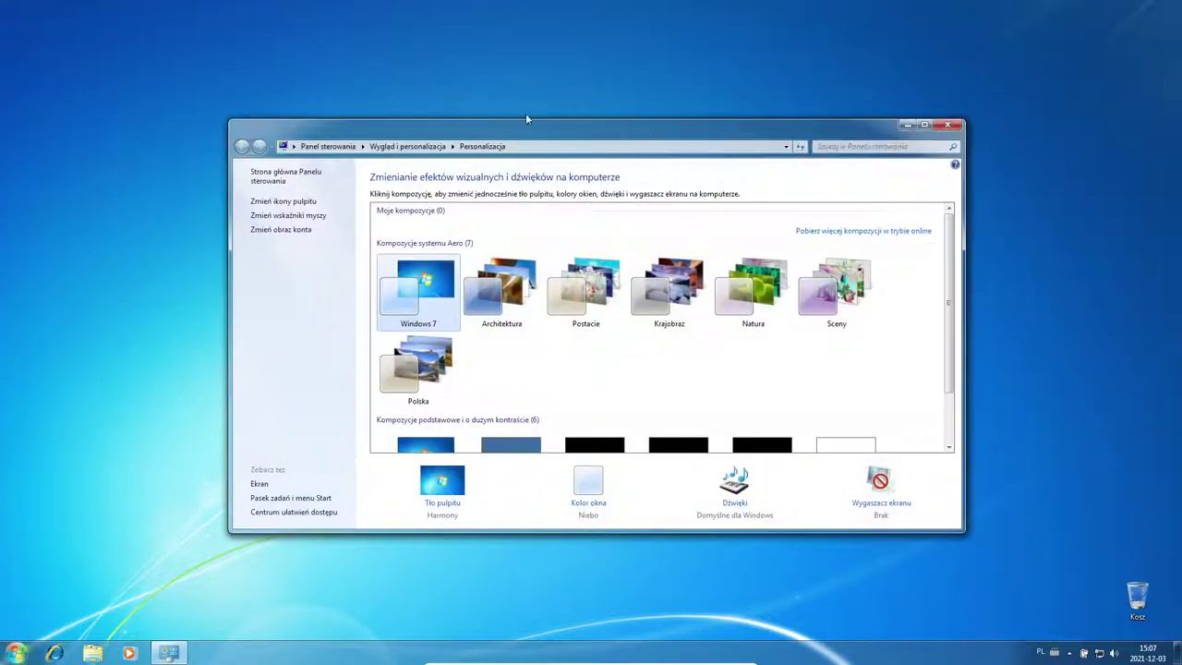
{"action": "left_click_drag", "start_coordinate": [550, 111], "coordinate": [573, 106]}
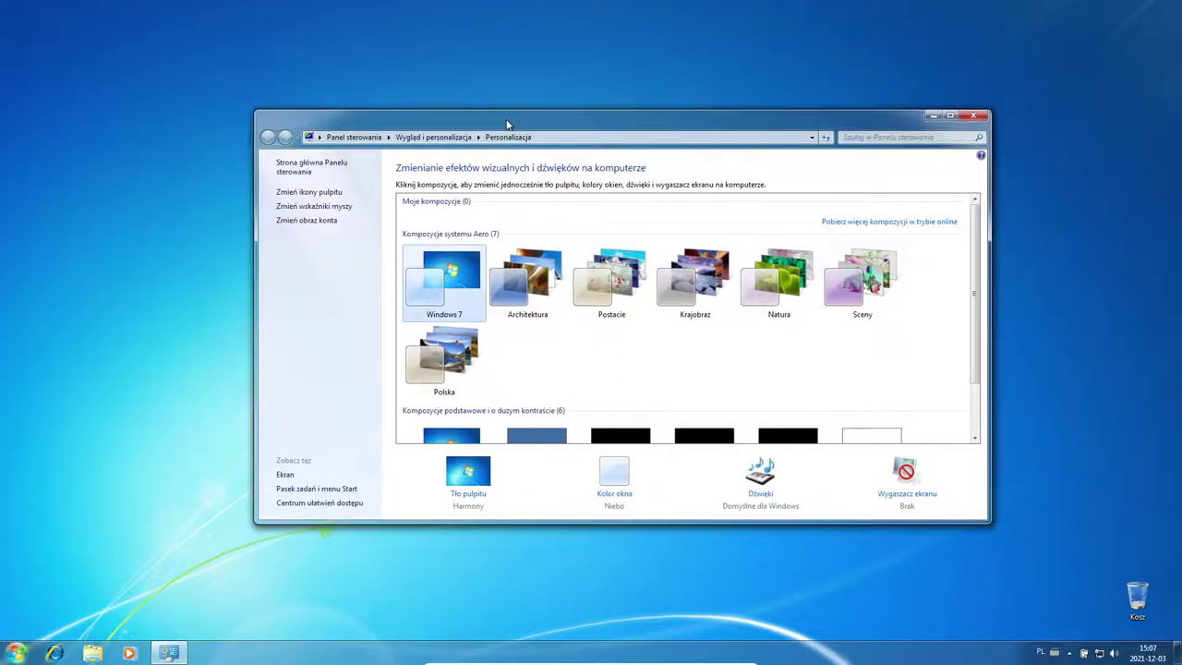
{"action": "left_click", "coordinate": [316, 192]}
{"action": "left_click", "coordinate": [58, 89]}
{"action": "left_click", "coordinate": [58, 102]}
{"action": "left_click", "coordinate": [58, 117]}
{"action": "left_click", "coordinate": [157, 103]}
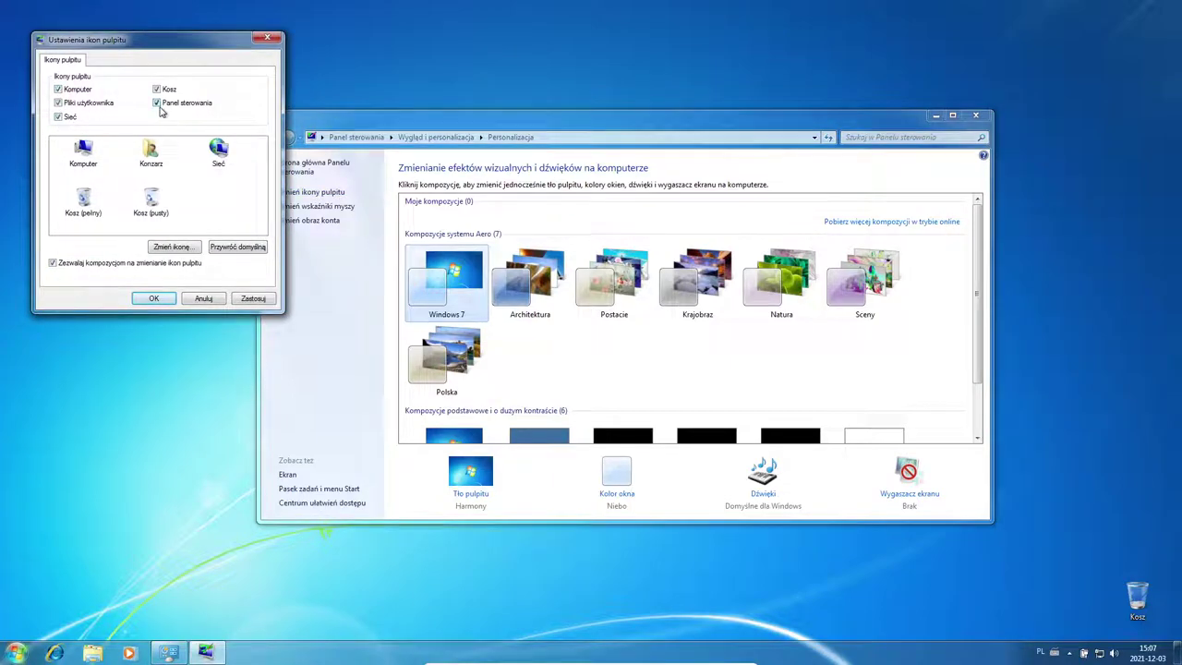
{"action": "left_click", "coordinate": [253, 299]}
{"action": "left_click", "coordinate": [155, 299]}
{"action": "left_click_drag", "start_coordinate": [436, 116], "coordinate": [402, 101]}
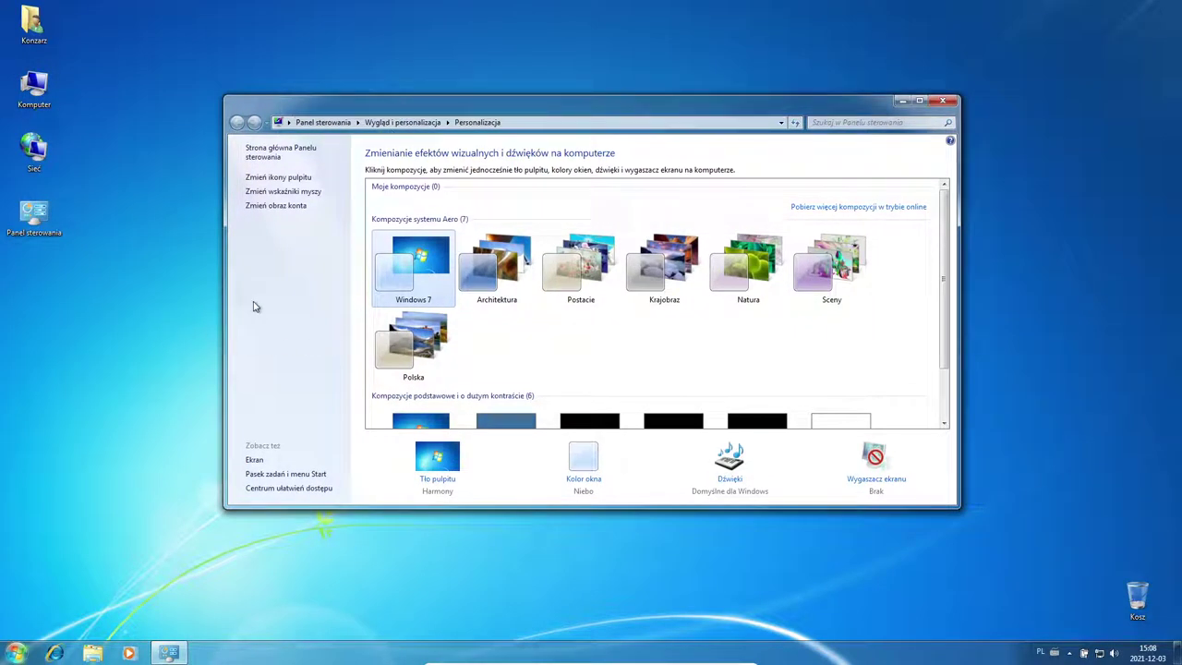
{"action": "left_click", "coordinate": [942, 100]}
Arrange the desktop icons with Komputer and Sieć in a row beside the user's folder and Panel sterowania below that folder
{"action": "left_click_drag", "start_coordinate": [58, 329], "coordinate": [50, 39]}
{"action": "left_click_drag", "start_coordinate": [33, 88], "coordinate": [110, 28]}
{"action": "left_click_drag", "start_coordinate": [108, 295], "coordinate": [46, 139]}
{"action": "left_click_drag", "start_coordinate": [33, 214], "coordinate": [48, 102]}
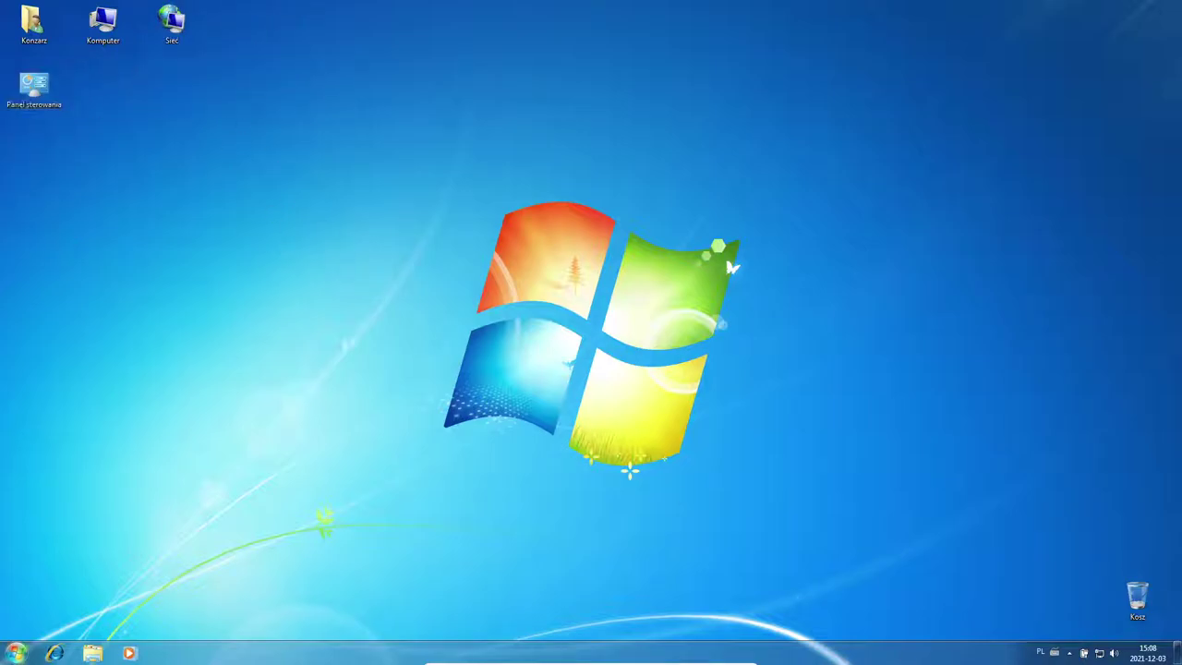